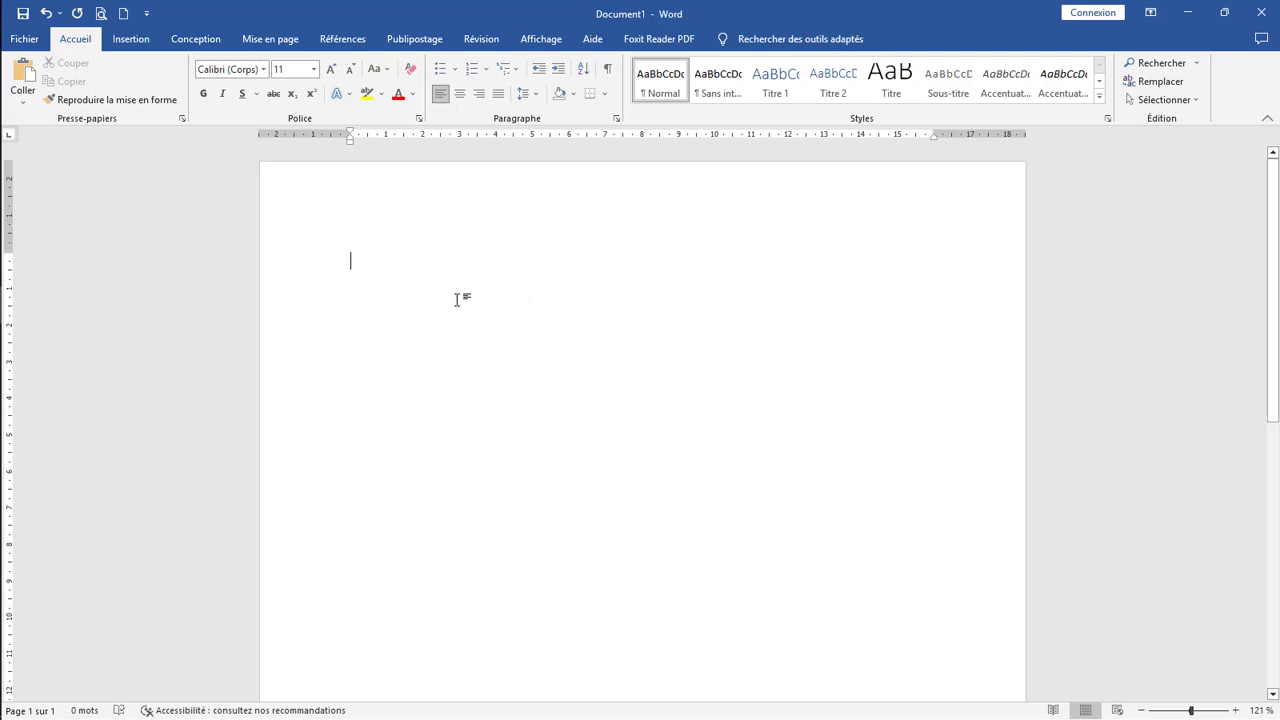
Set the document's top, bottom, left and right page margins to 1 cm using custom margins
left_click(270, 39)
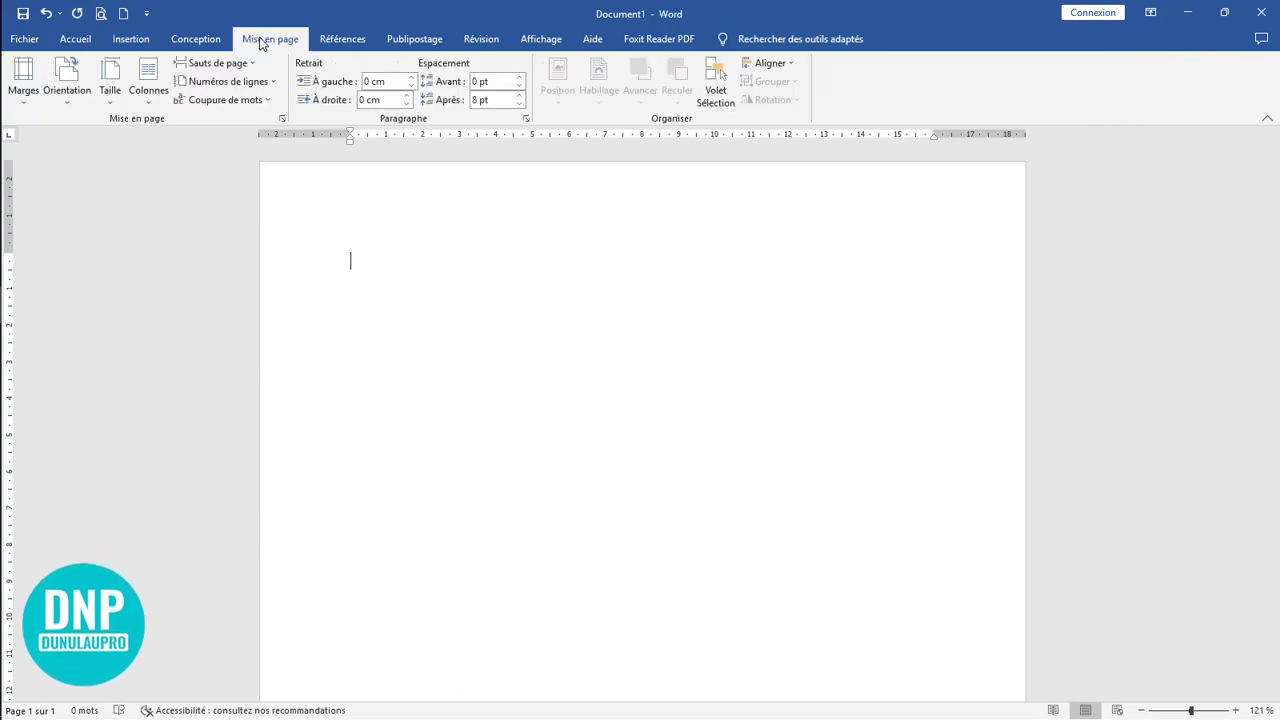
left_click(22, 95)
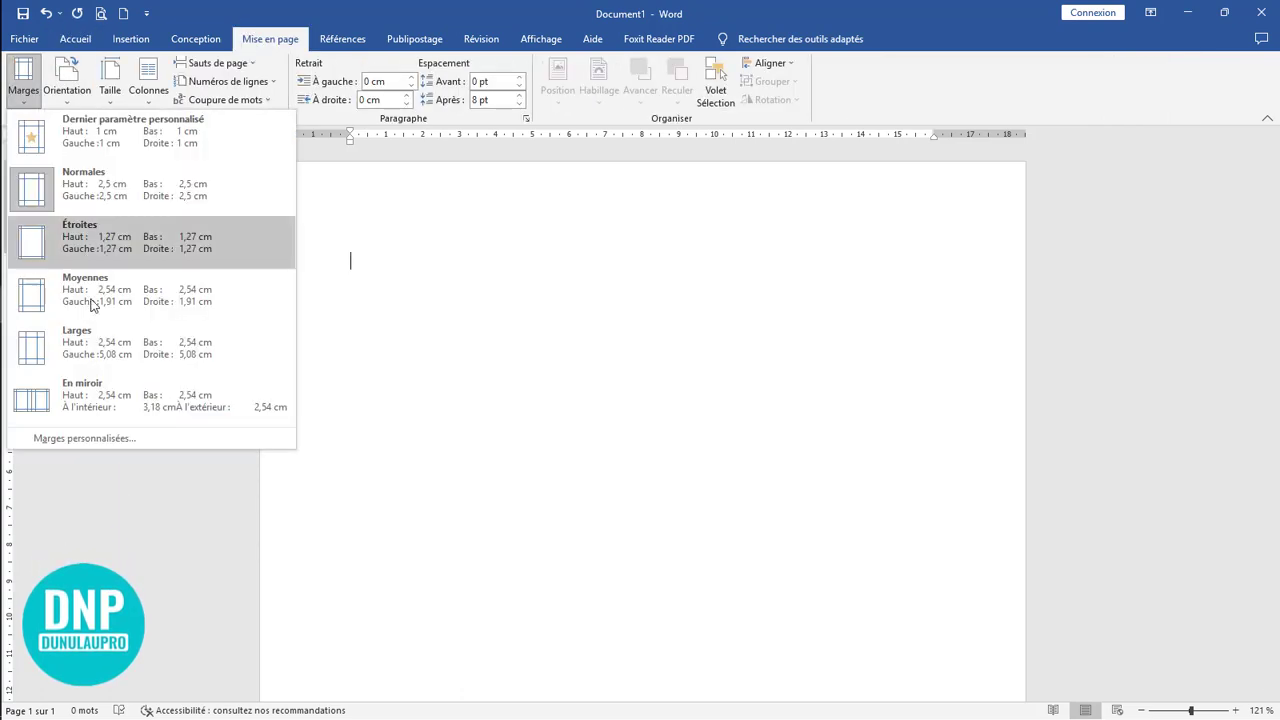
left_click(97, 442)
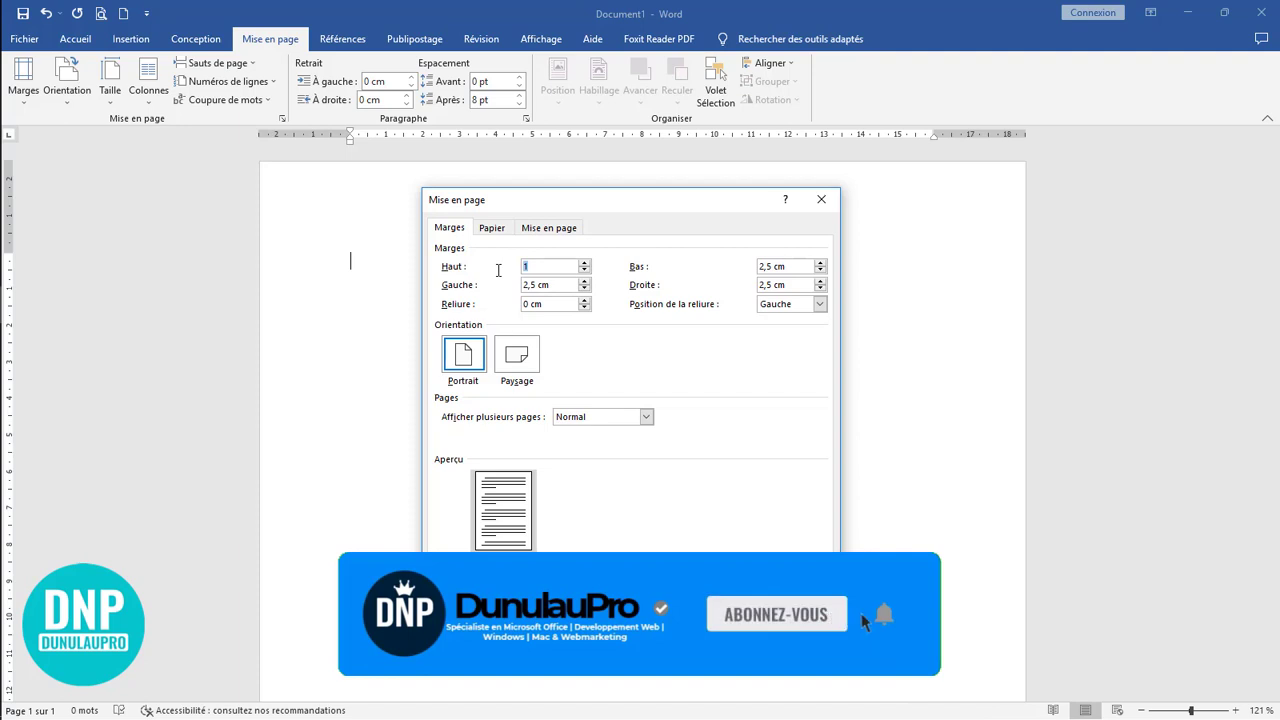
left_click_drag(554, 287, 516, 288)
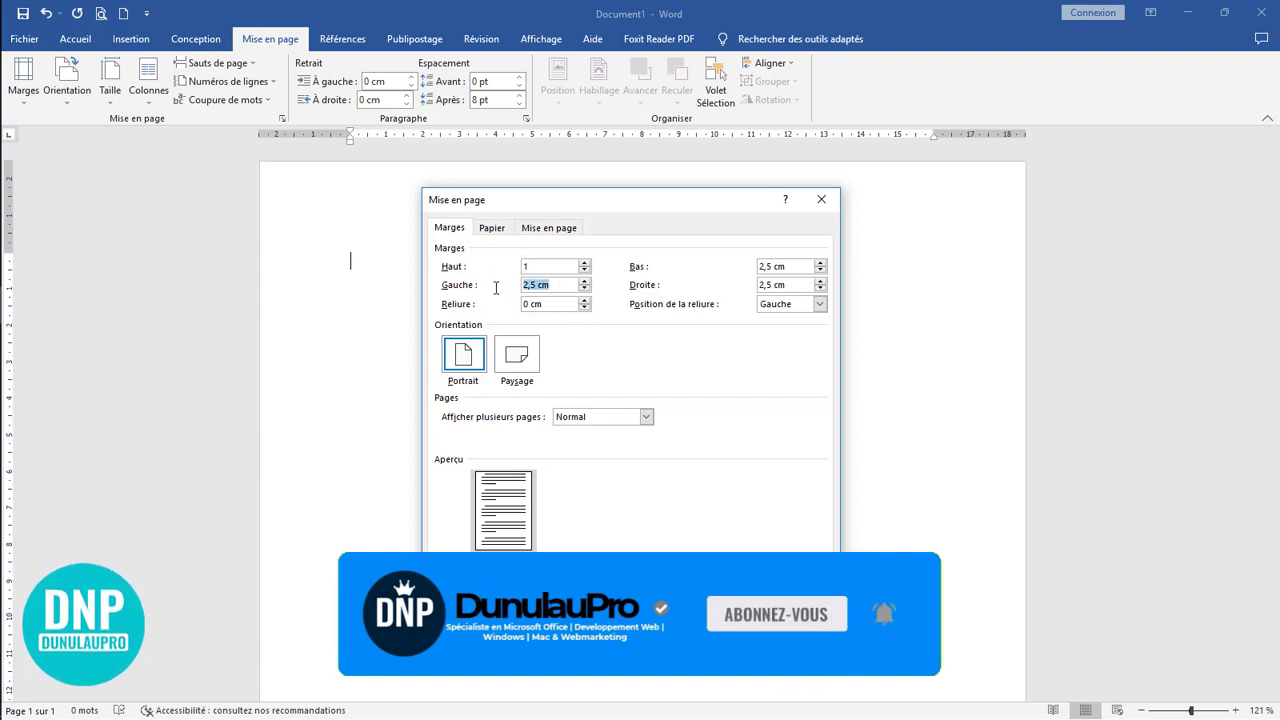
key("shift+Tab")
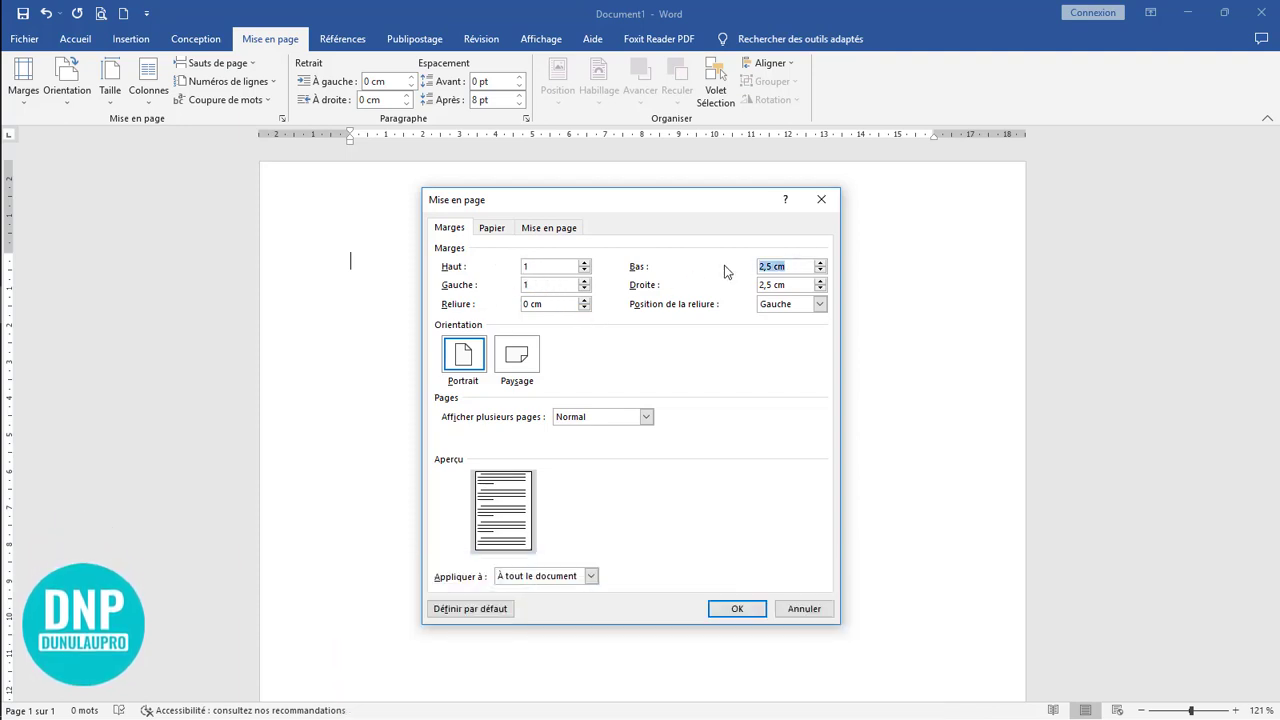
type("1")
key("Tab")
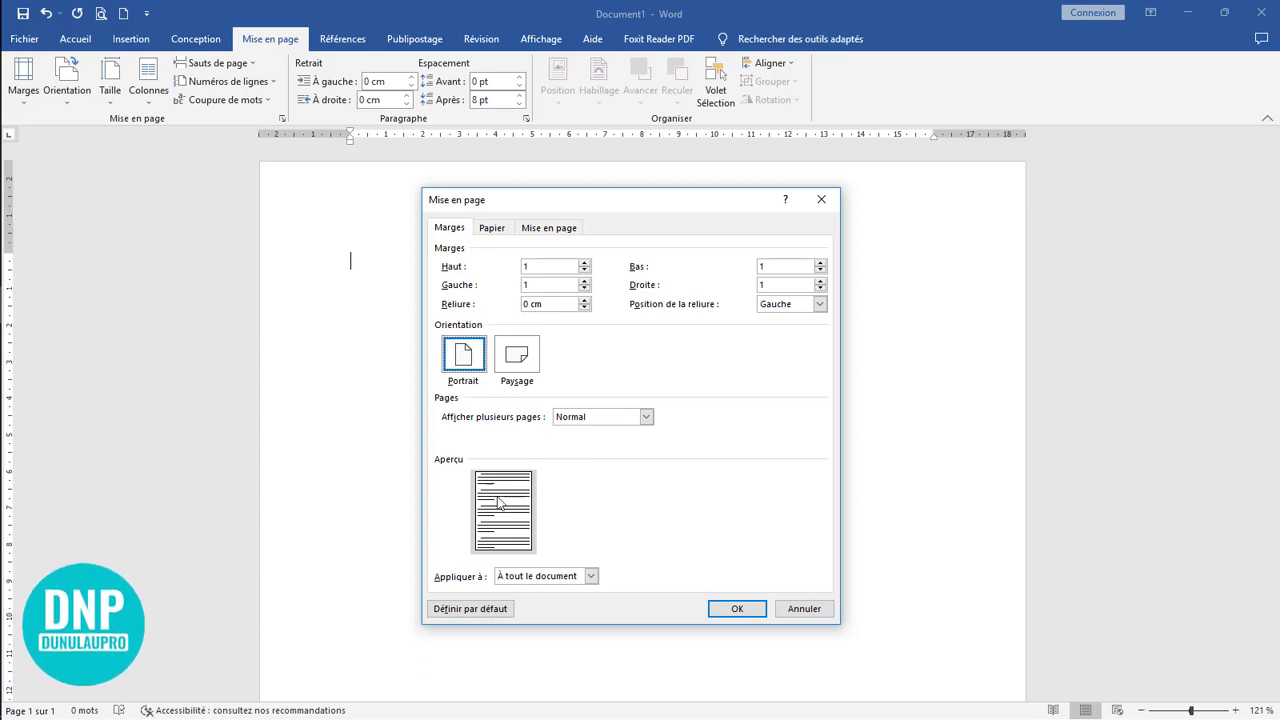
left_click(740, 612)
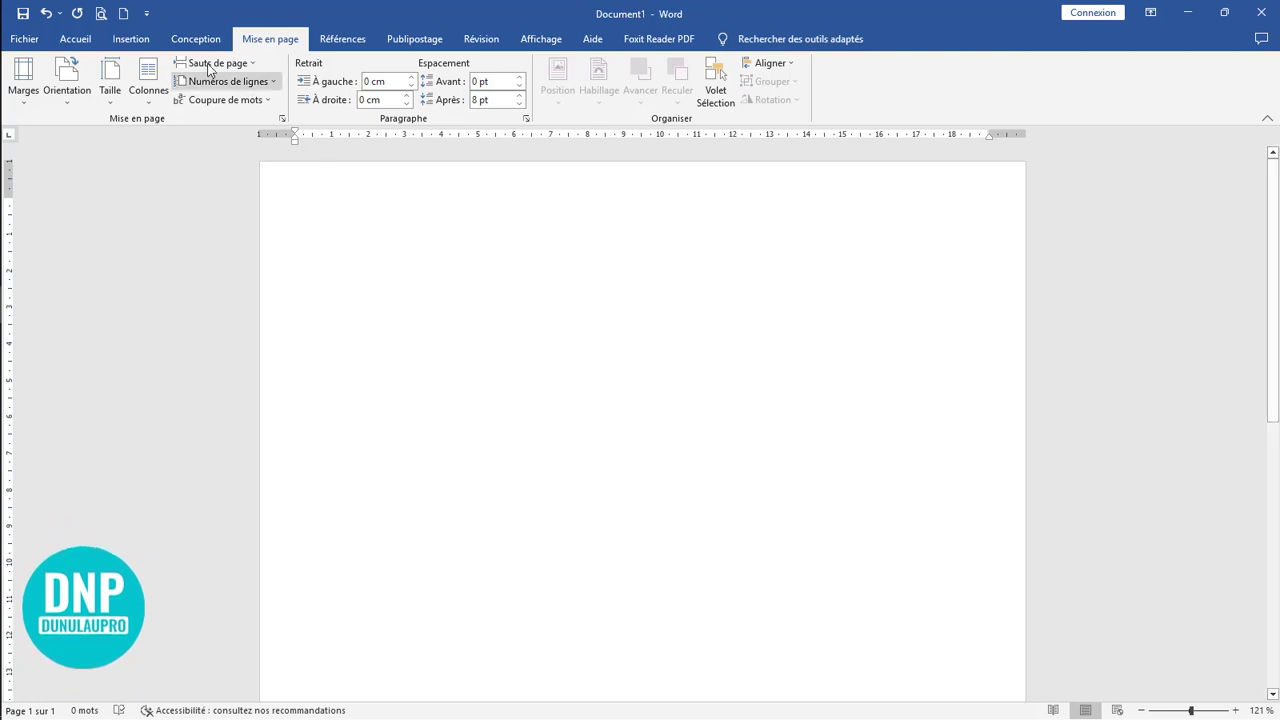
Draw a tall rounded rectangle about 9.24 cm high and 5.65 cm wide on the right half of the page
left_click(122, 40)
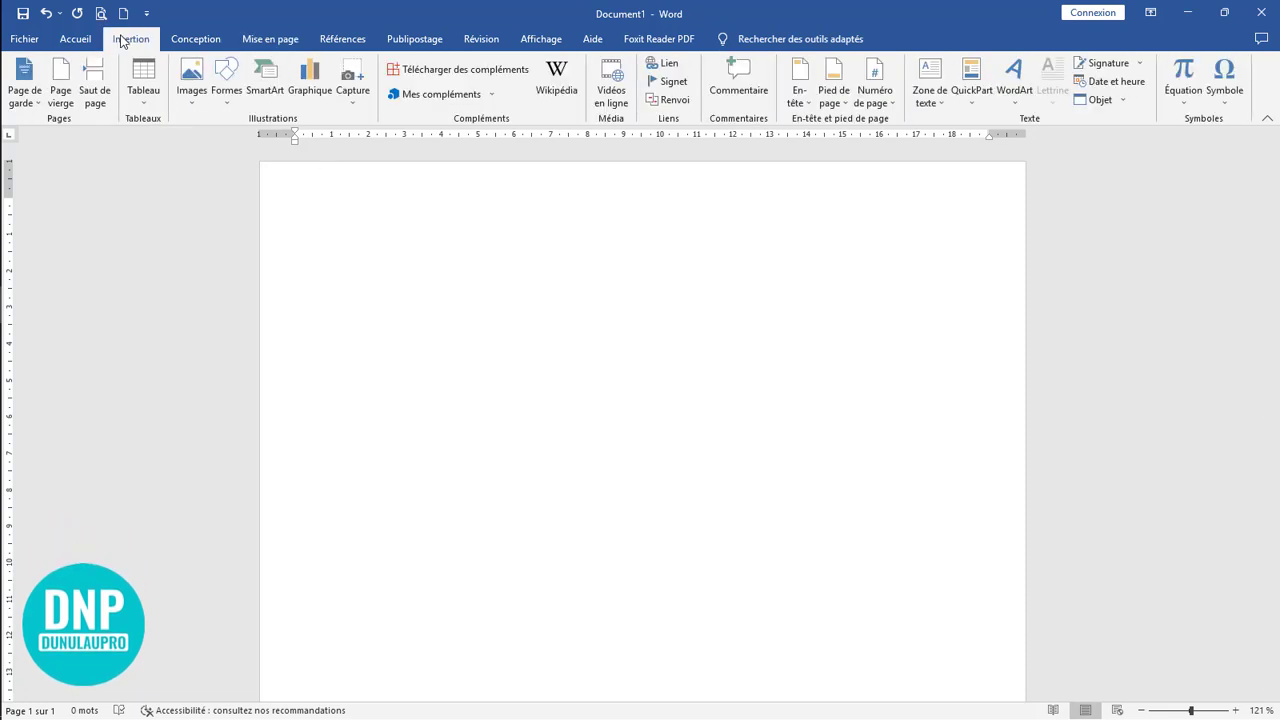
left_click(227, 95)
left_click(298, 138)
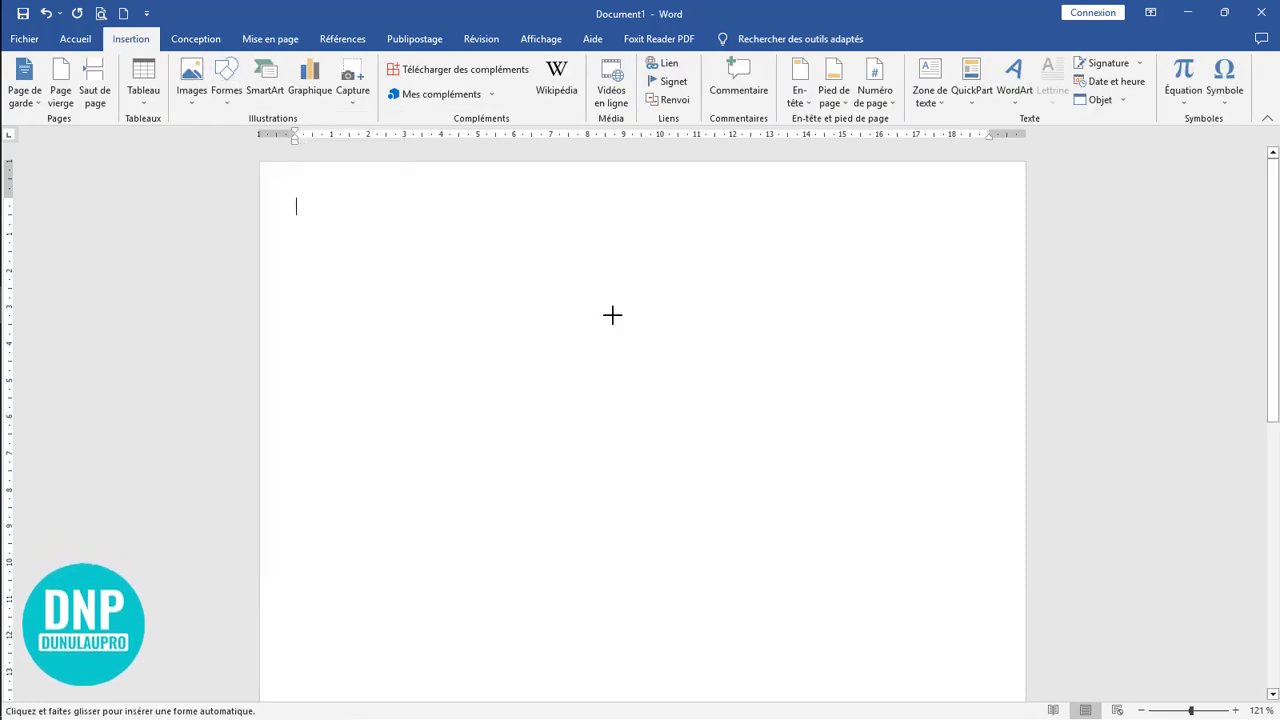
mouse_move(634, 199)
left_mouse_down()
mouse_move(643, 486)
mouse_move(842, 537)
left_mouse_up()
Tilt the rounded rectangle clockwise and move it so it runs off the page's upper-right corner
mouse_move(771, 321)
left_mouse_down()
mouse_move(754, 374)
mouse_move(735, 384)
left_mouse_up()
left_click_drag(703, 236, 805, 262)
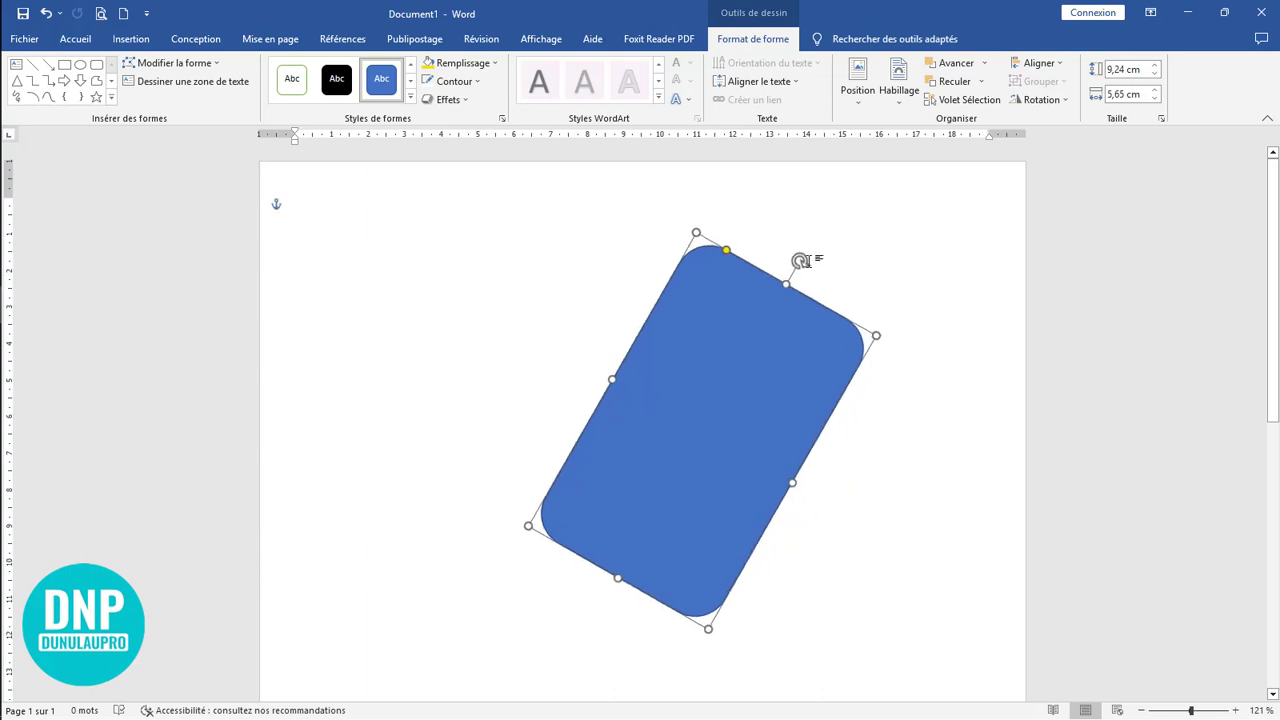
left_click_drag(696, 477, 923, 310)
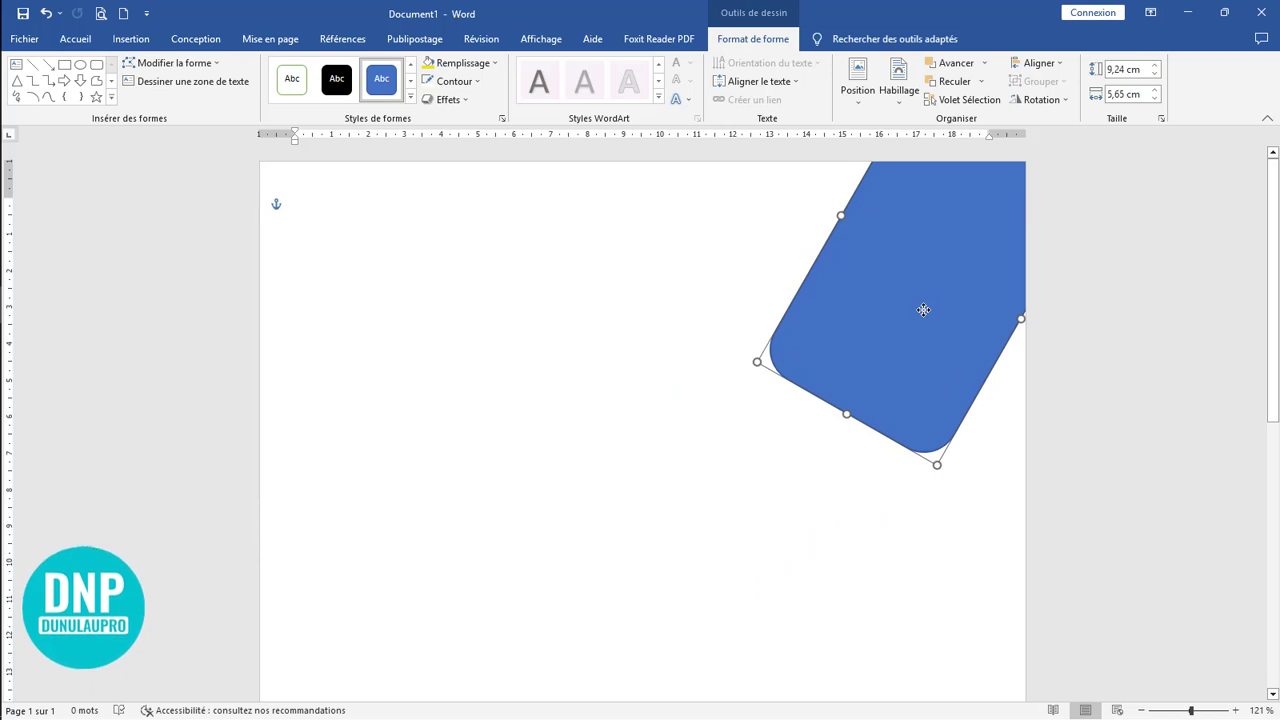
left_click_drag(923, 310, 929, 357)
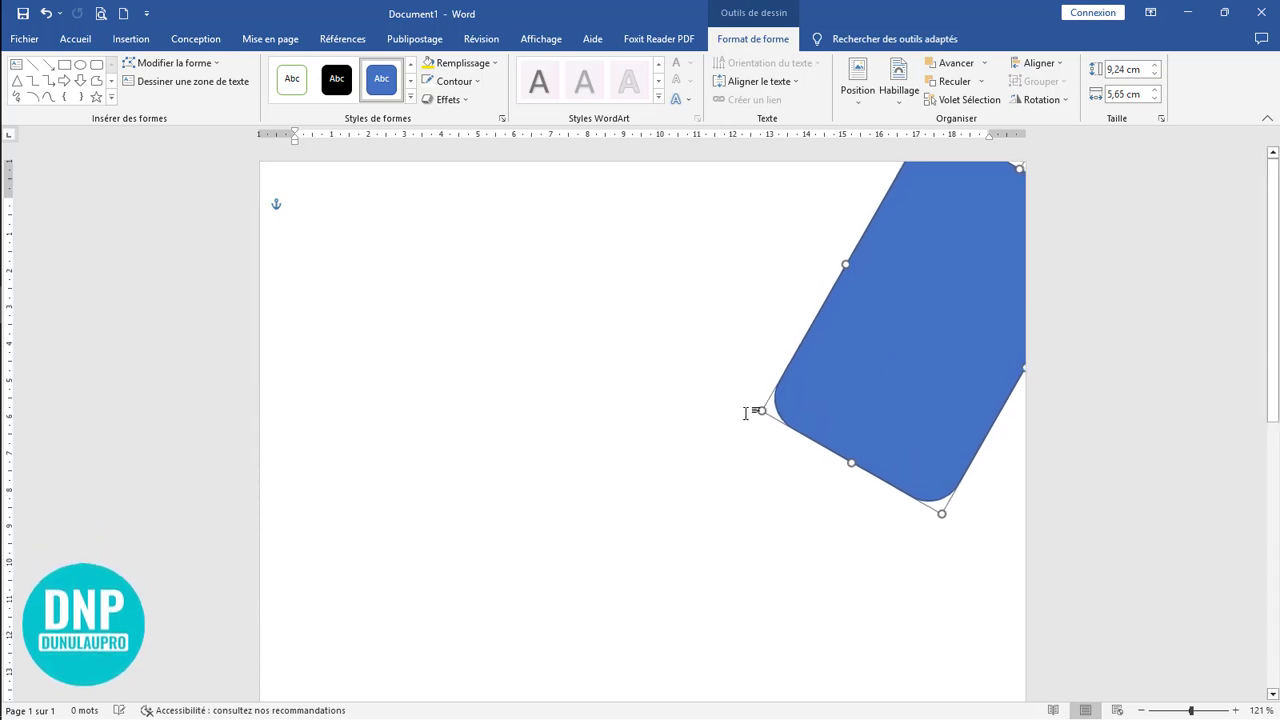
Draw a horizontal rounded bar about 1.73 cm high and 16.09 cm wide, its right end overlapping the tilted shape's lower end
scroll(727, 399, "down", 4)
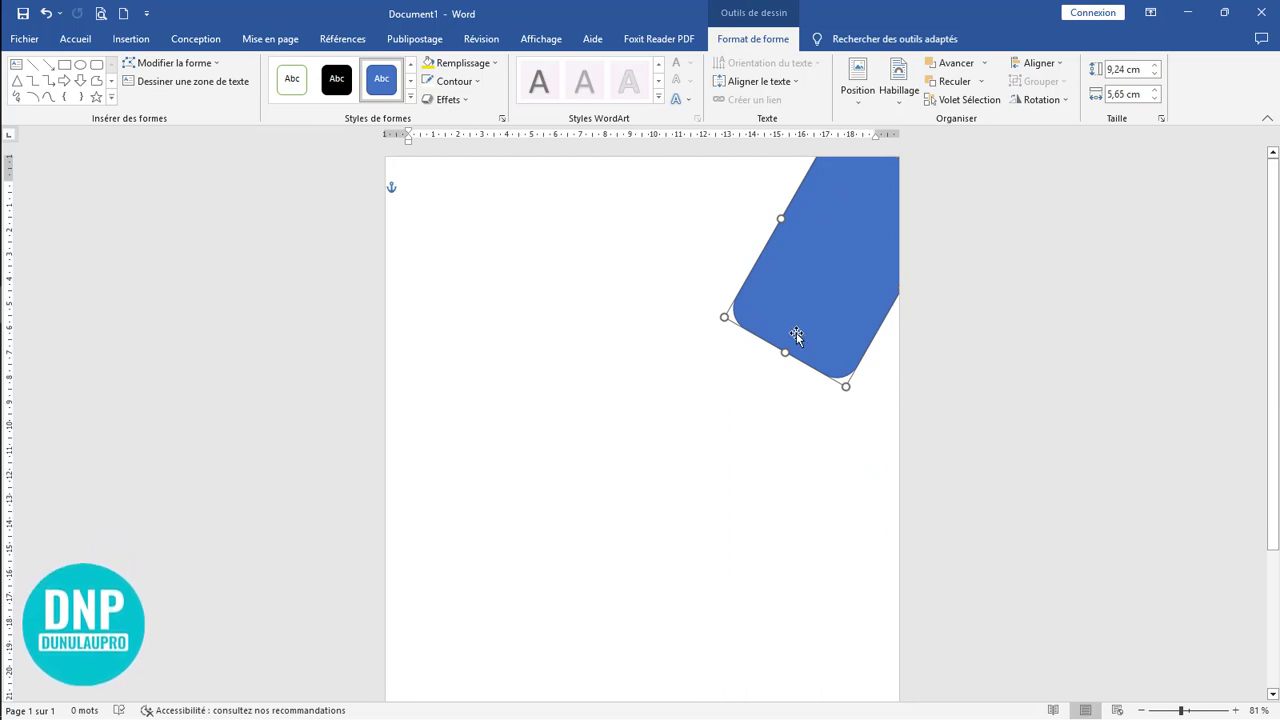
left_click(131, 39)
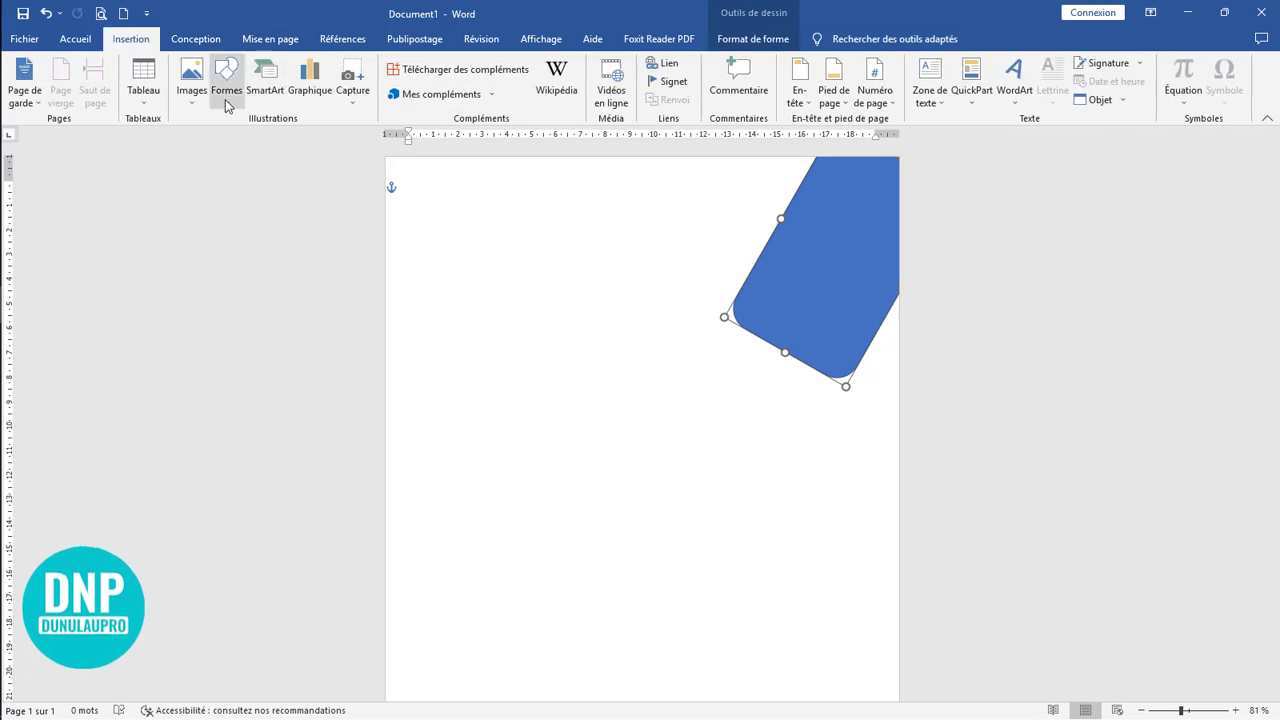
left_click(226, 90)
left_click(297, 137)
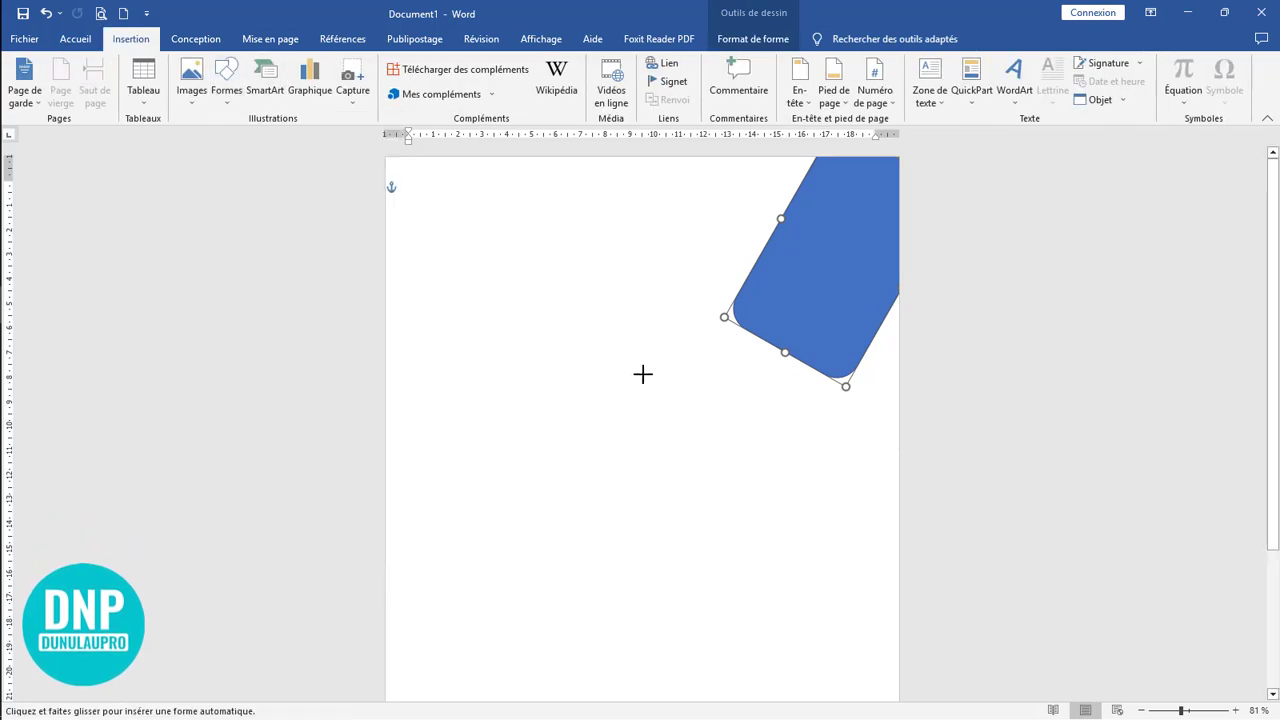
left_click_drag(436, 304, 831, 347)
left_click_drag(674, 331, 680, 357)
left_click(704, 443)
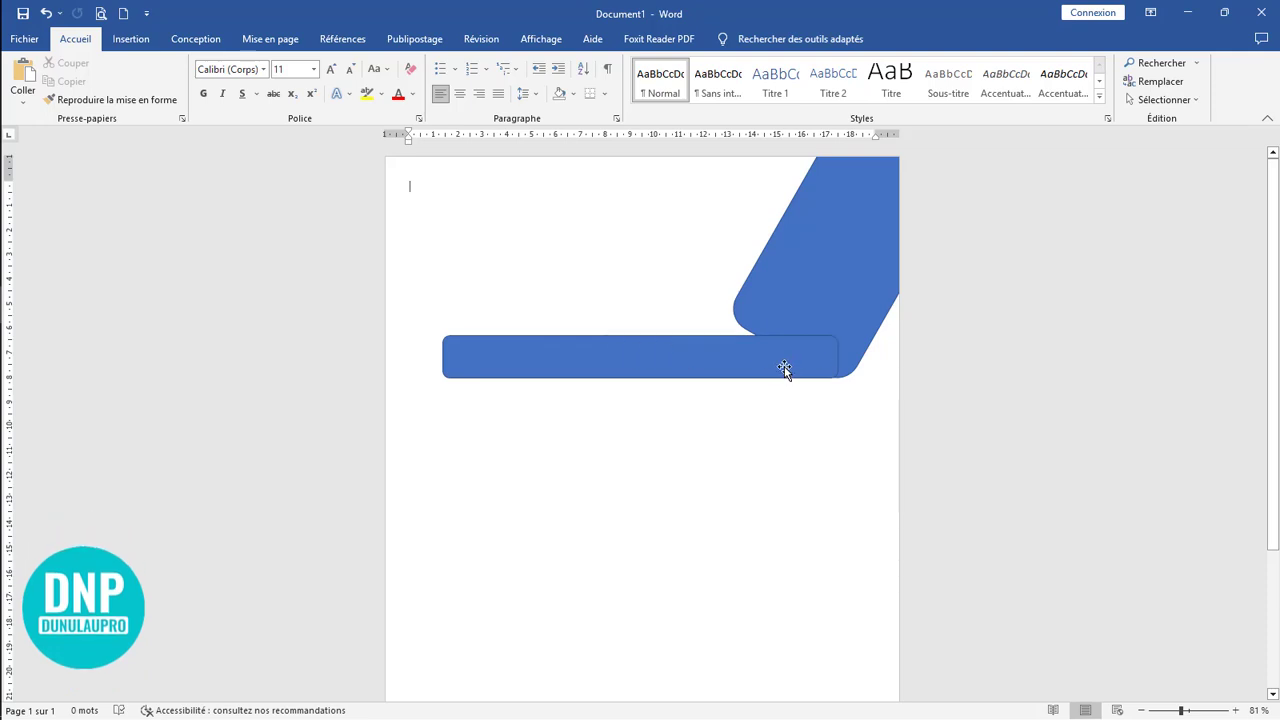
Duplicate the horizontal bar just below itself and shorten the copy to about 4.72 cm wide
left_click(475, 362)
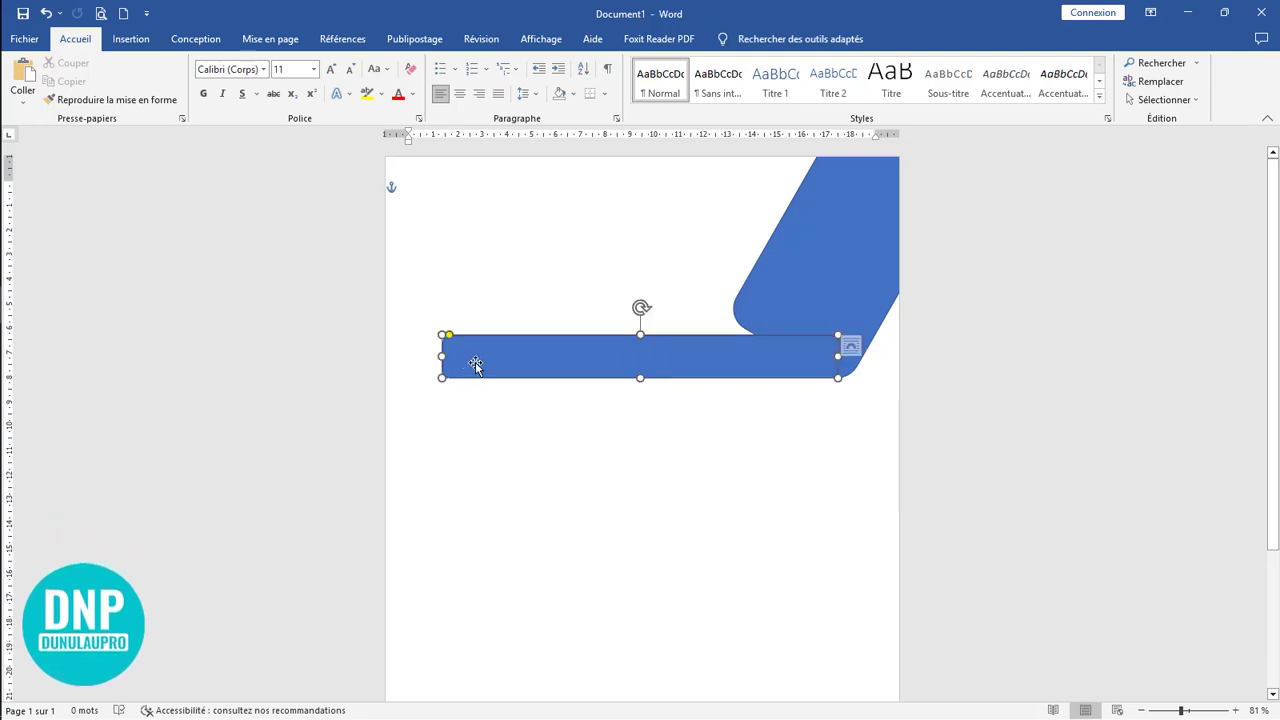
left_click_drag(534, 366, 536, 445, "ctrl")
left_click_drag(826, 436, 568, 417)
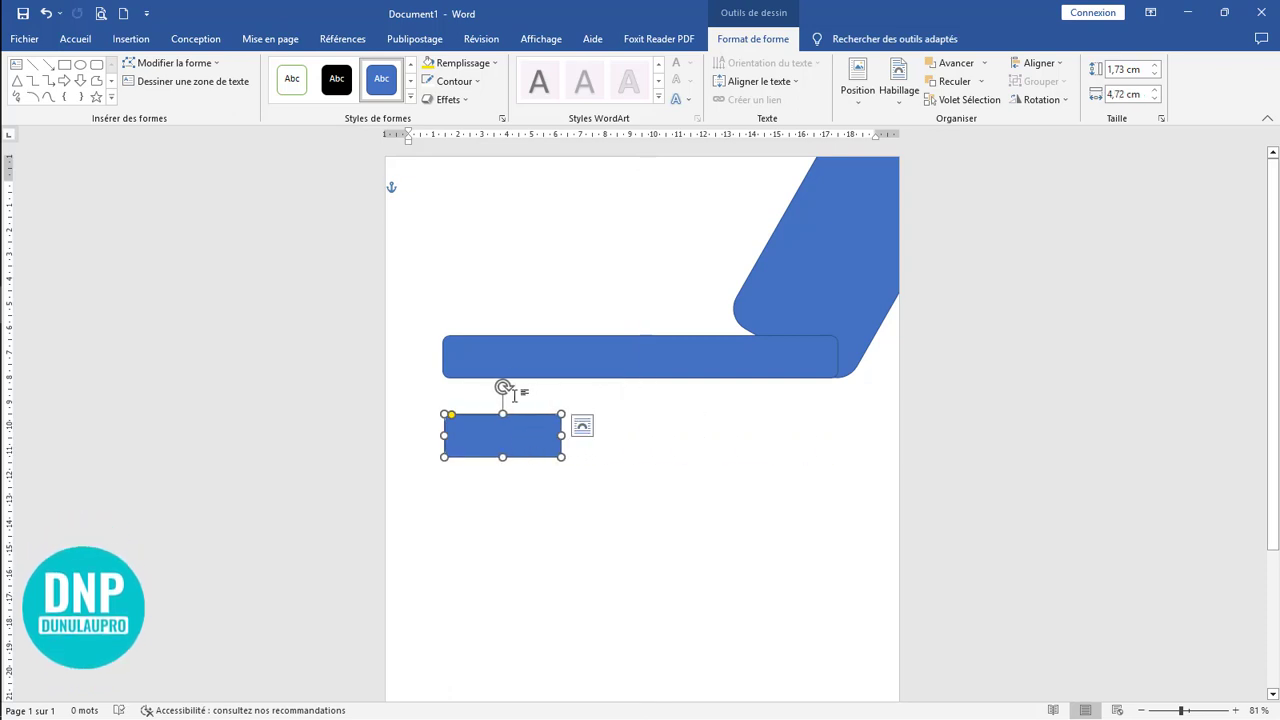
Tilt the short bar counterclockwise and join it to the long bar's left end, running off the page's left edge
left_click_drag(503, 386, 486, 389)
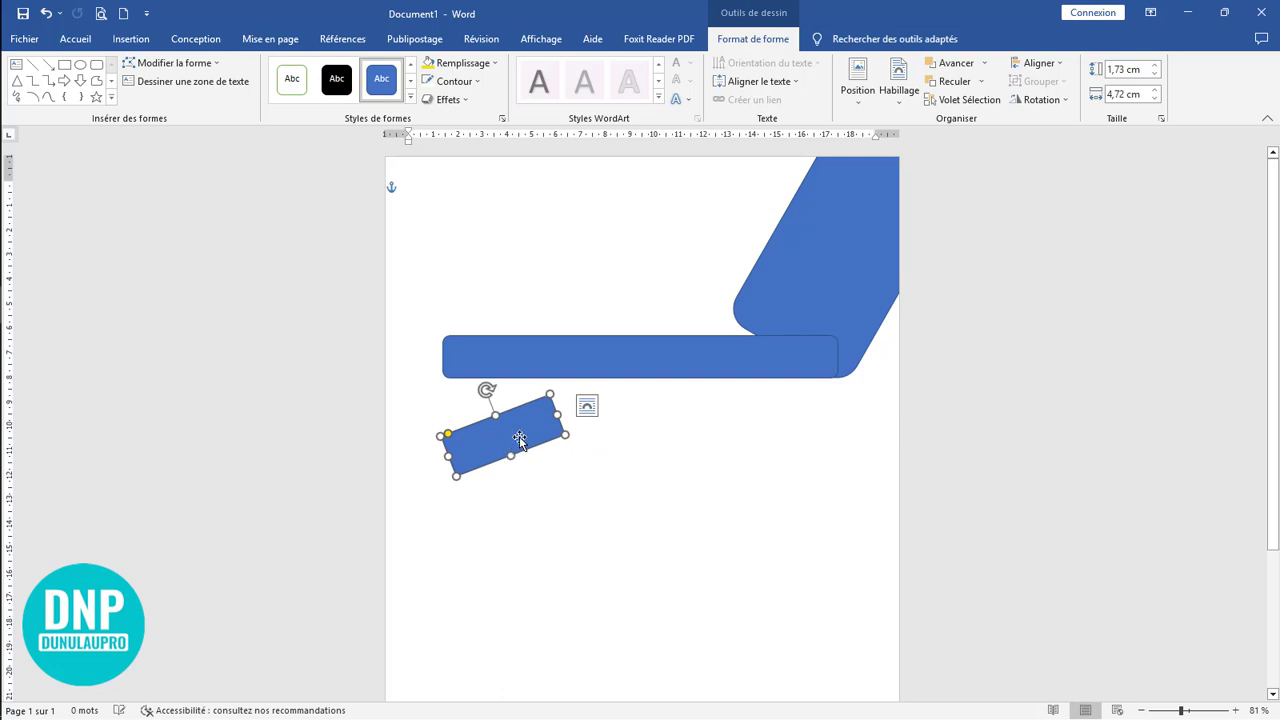
left_click_drag(519, 438, 425, 387)
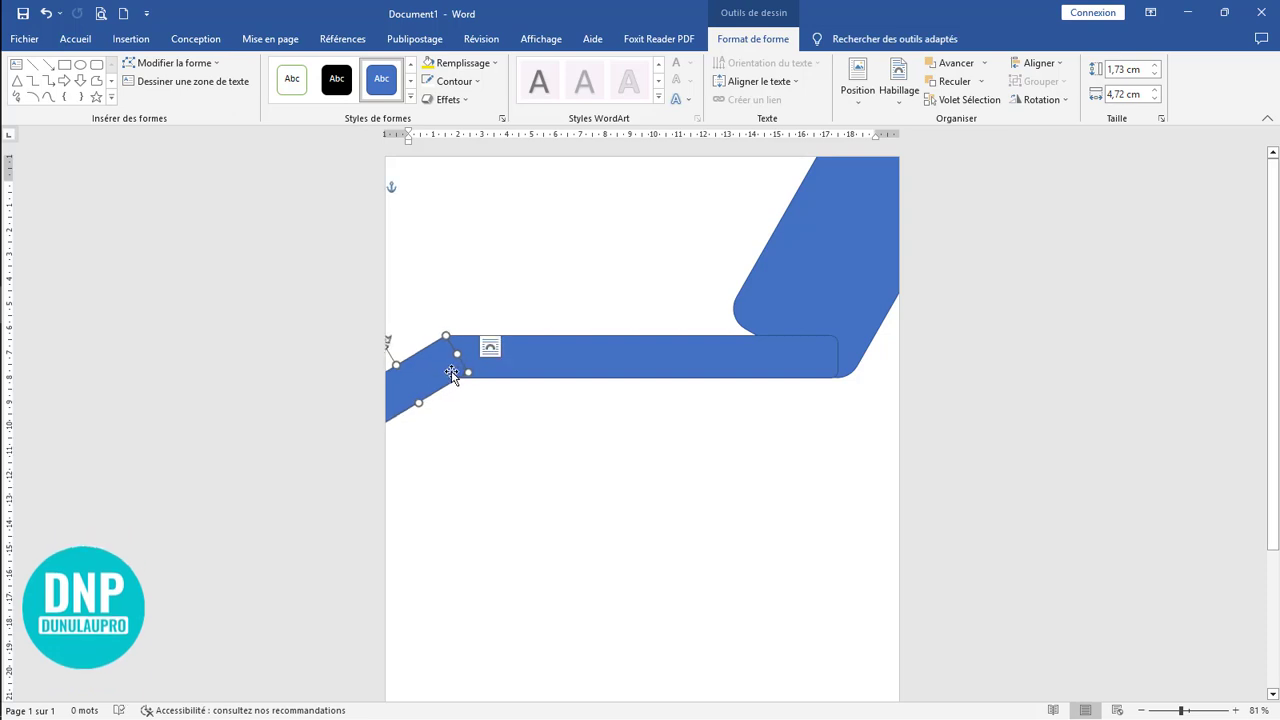
left_click(486, 408)
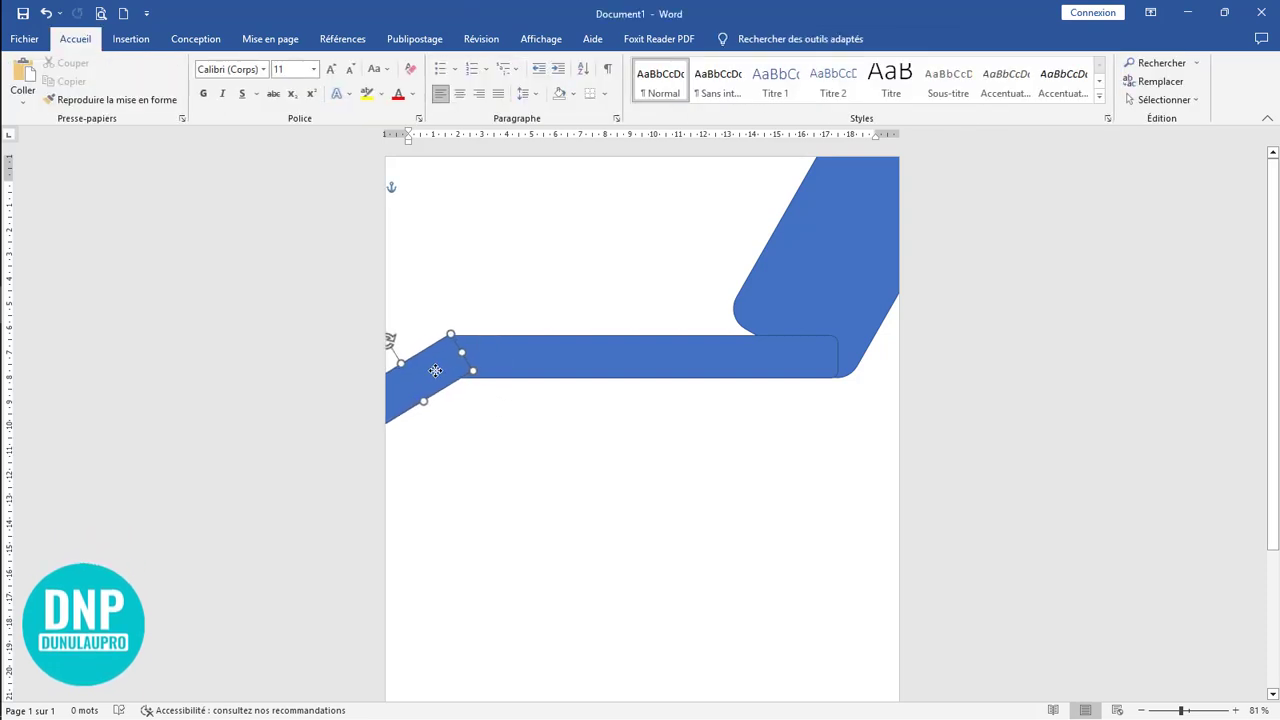
left_click(463, 397)
scroll(705, 468, "up", 4)
left_click(359, 461)
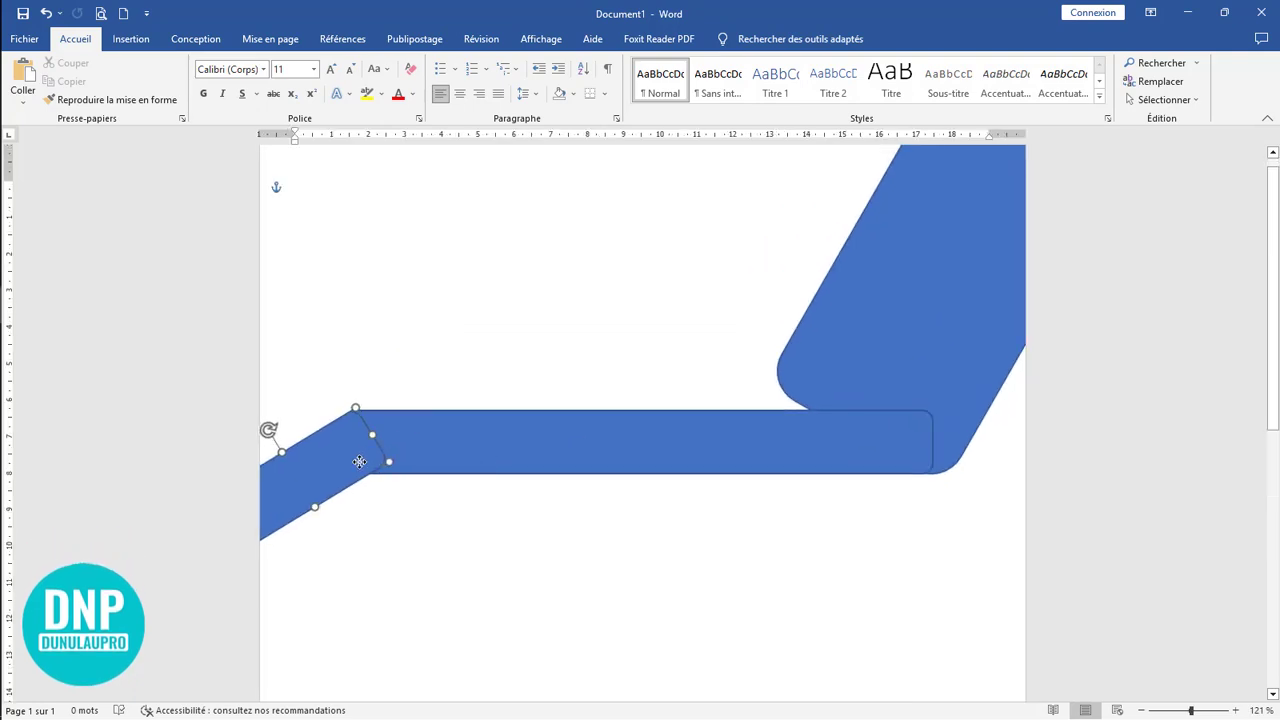
left_click(534, 517)
Remove the outline from the large tilted rectangle, the long horizontal bar and the short tilted bar
left_click(917, 331)
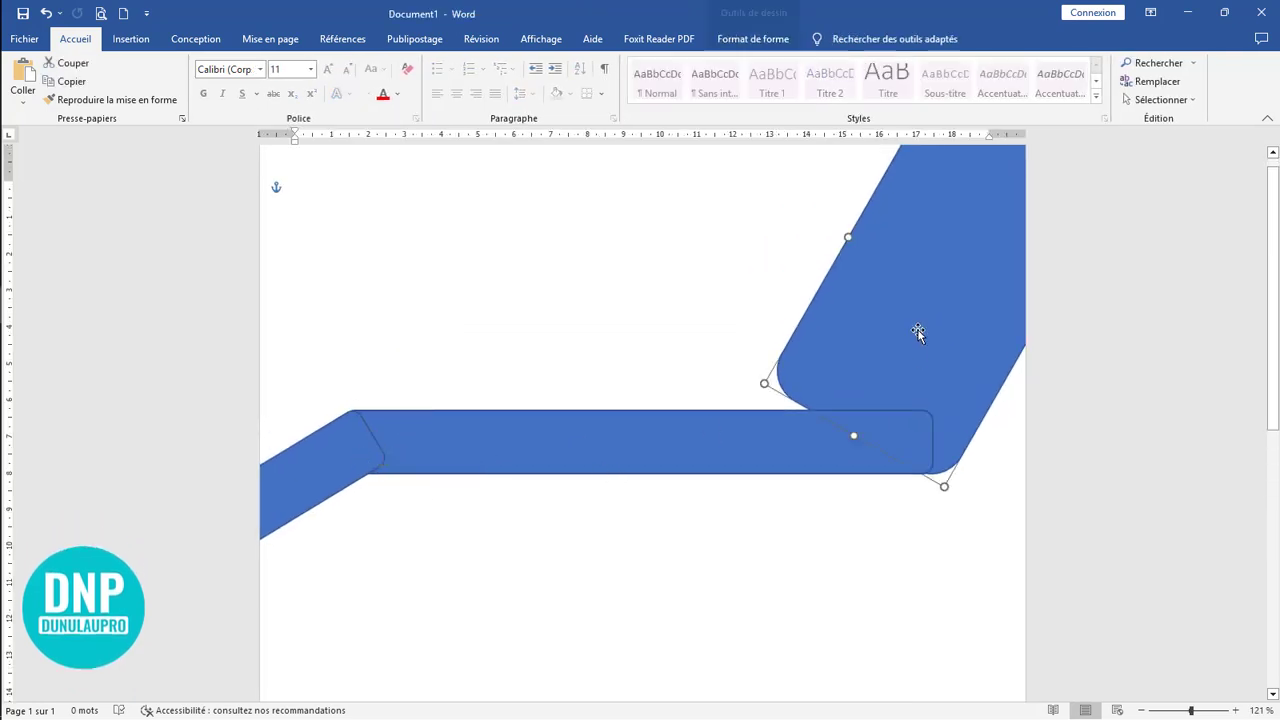
left_click(460, 63)
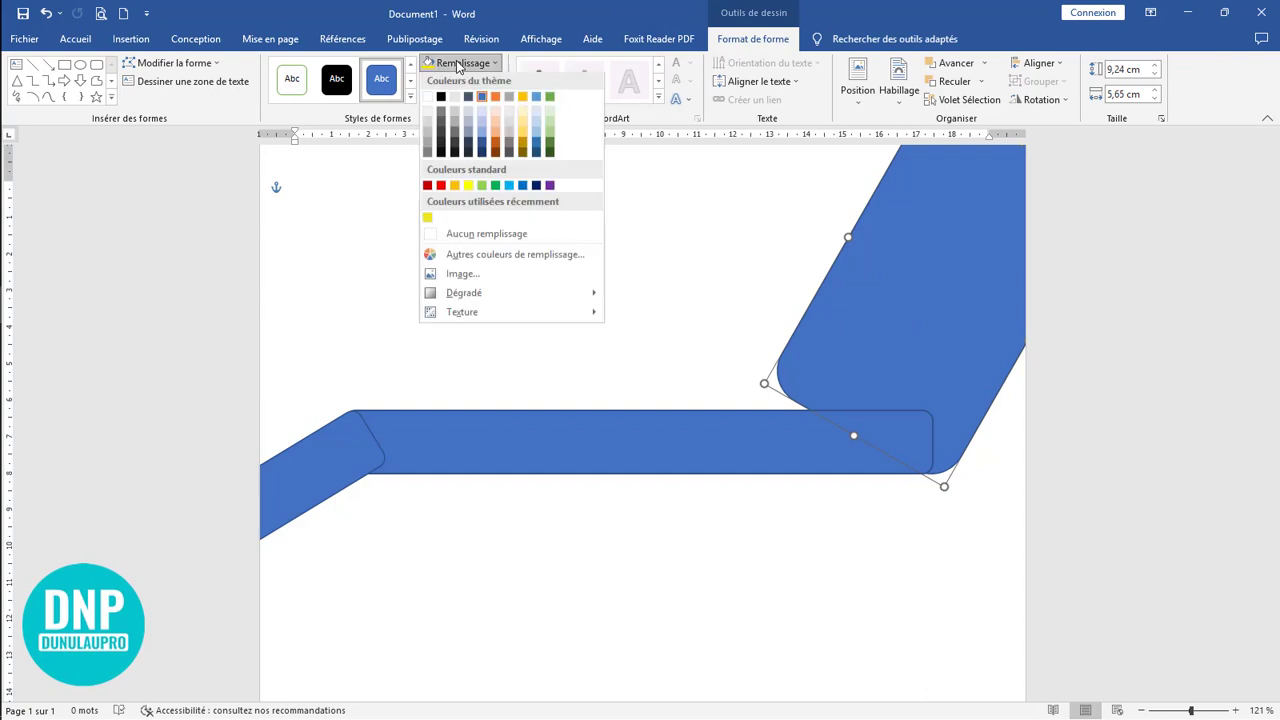
left_click(455, 81)
left_click(455, 81)
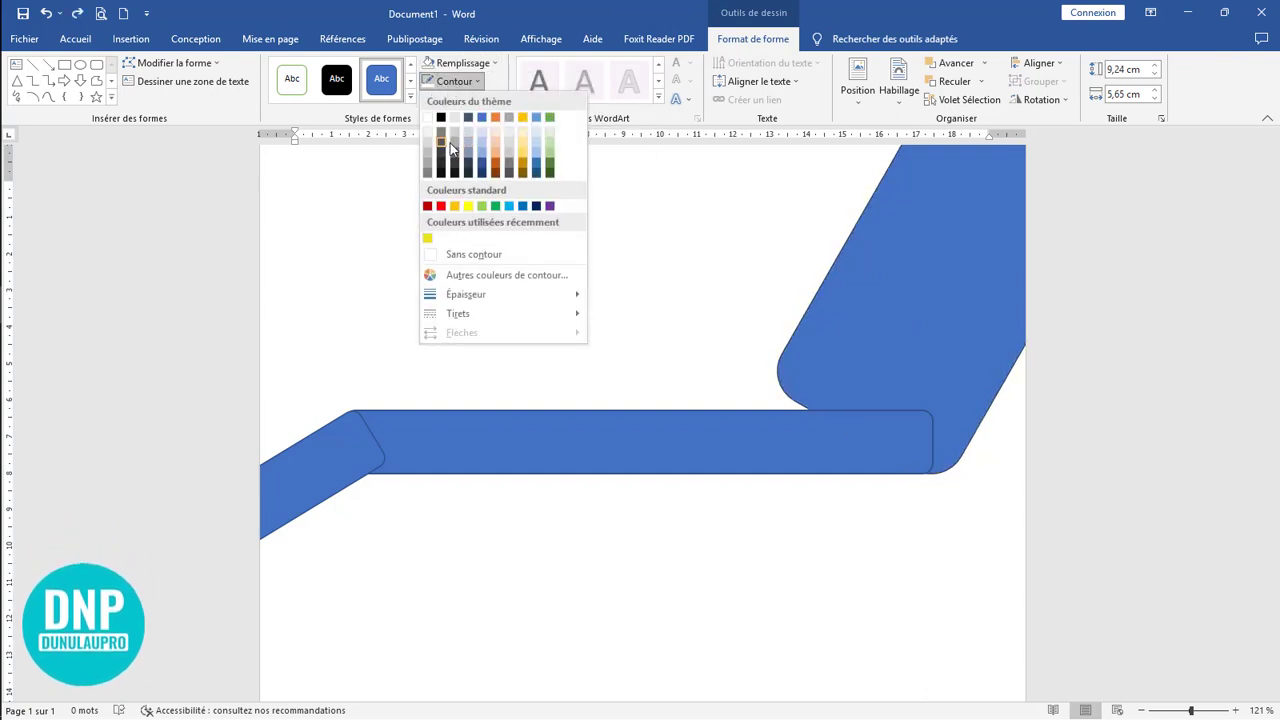
left_click(476, 255)
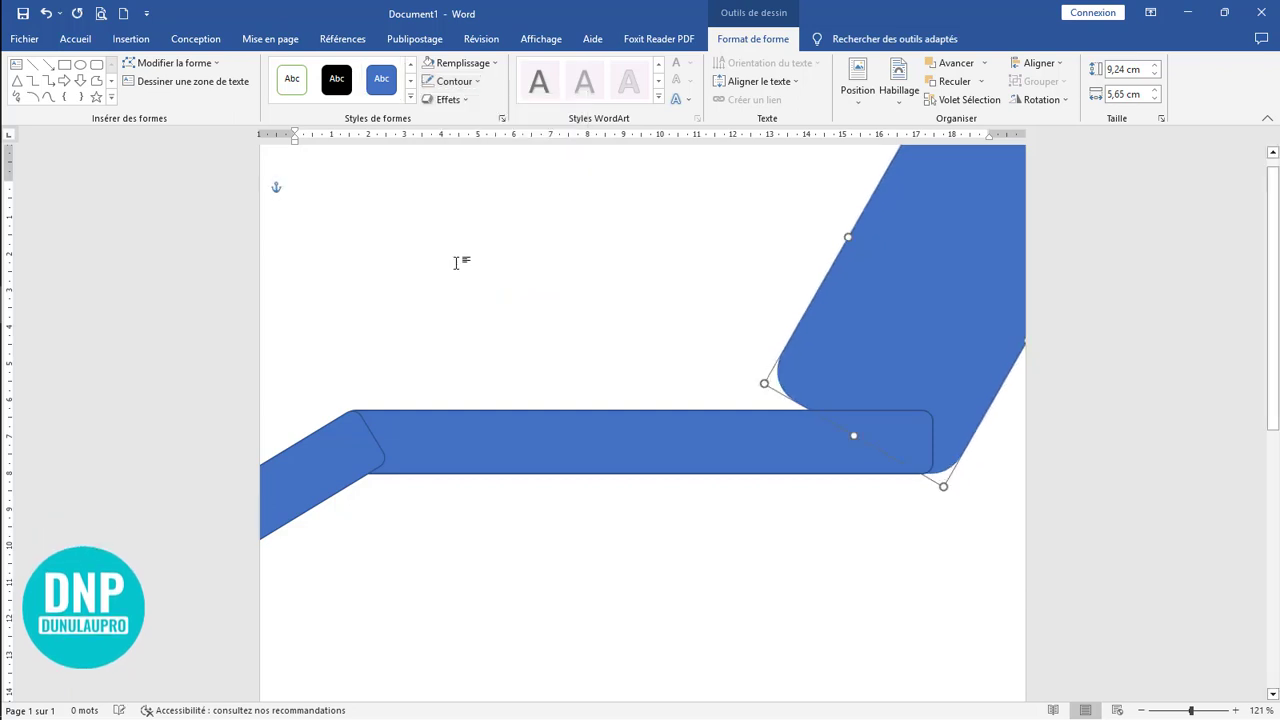
left_click(740, 451)
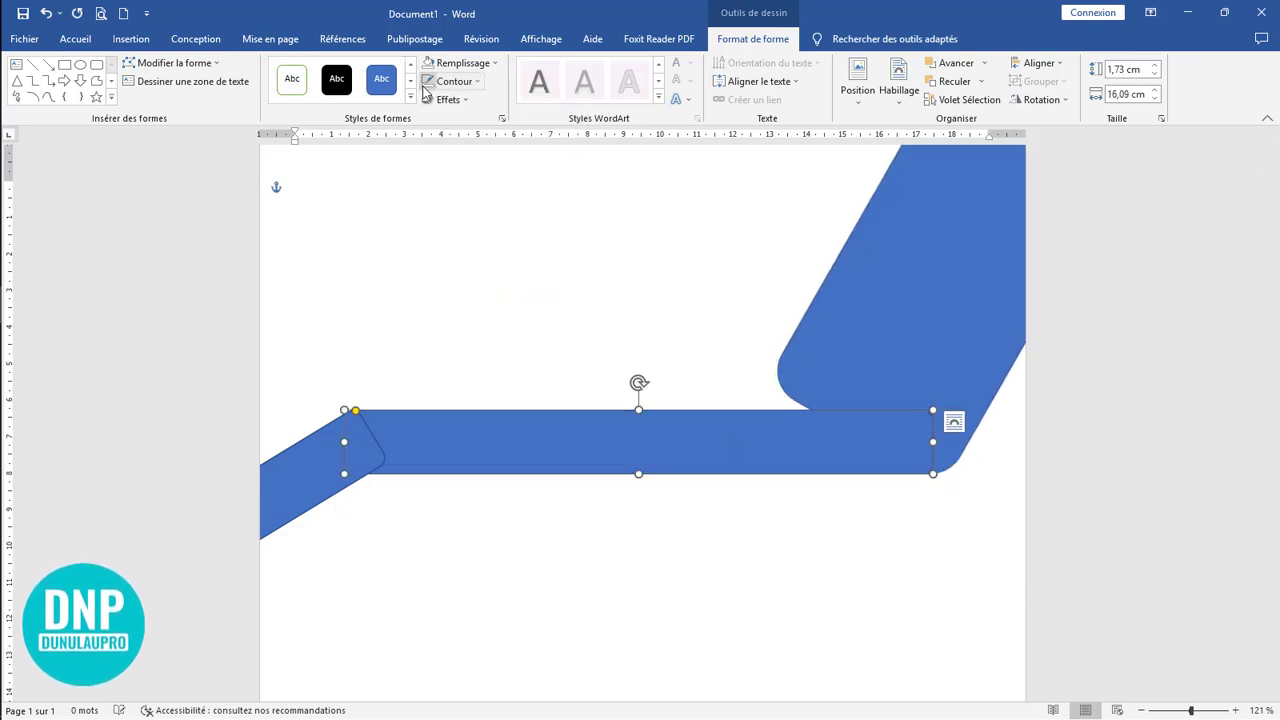
left_click(318, 488)
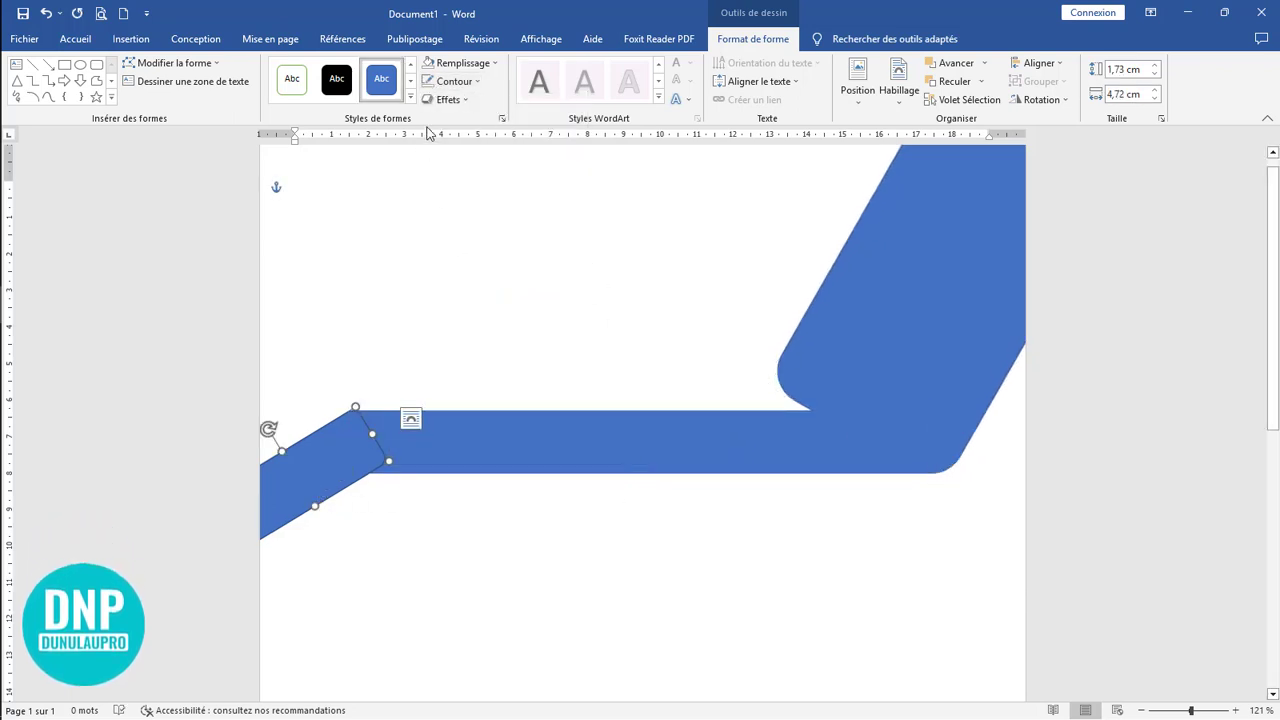
left_click(803, 634)
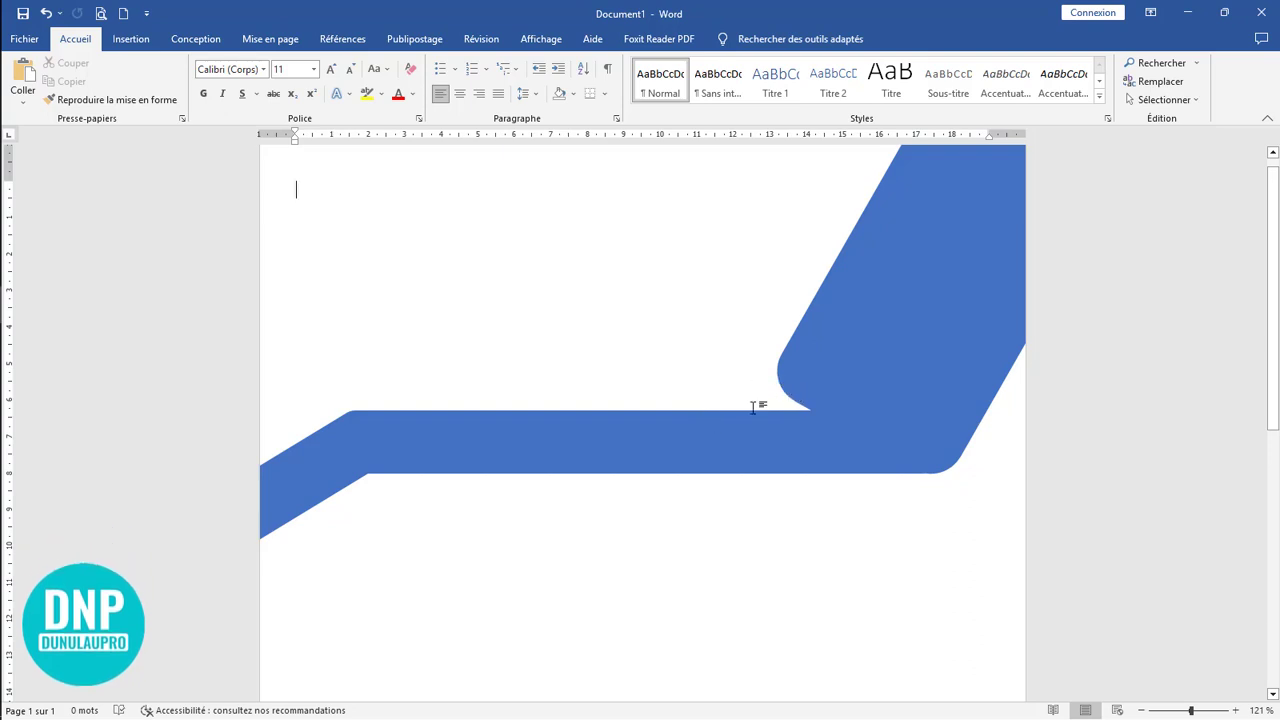
Draw a triangle about 2.1 cm high and 3.66 cm wide in the blank area above the horizontal bar
left_click(140, 44)
left_click(224, 80)
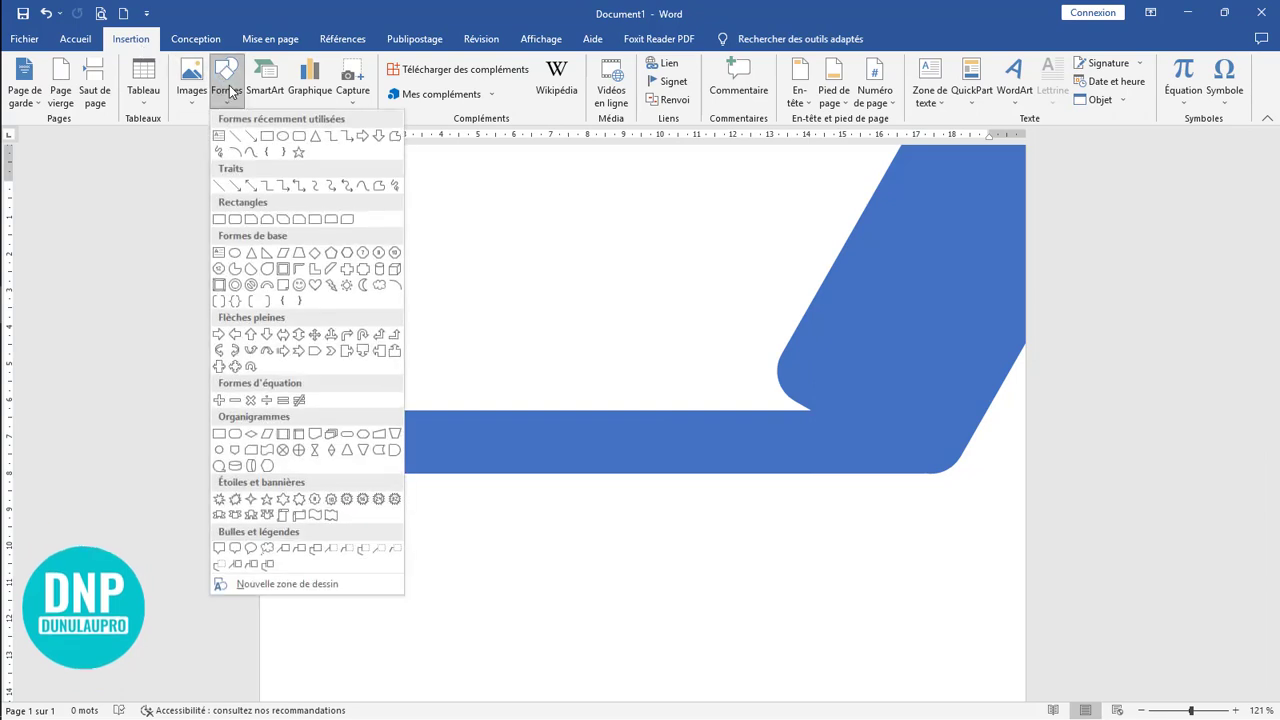
left_click(317, 139)
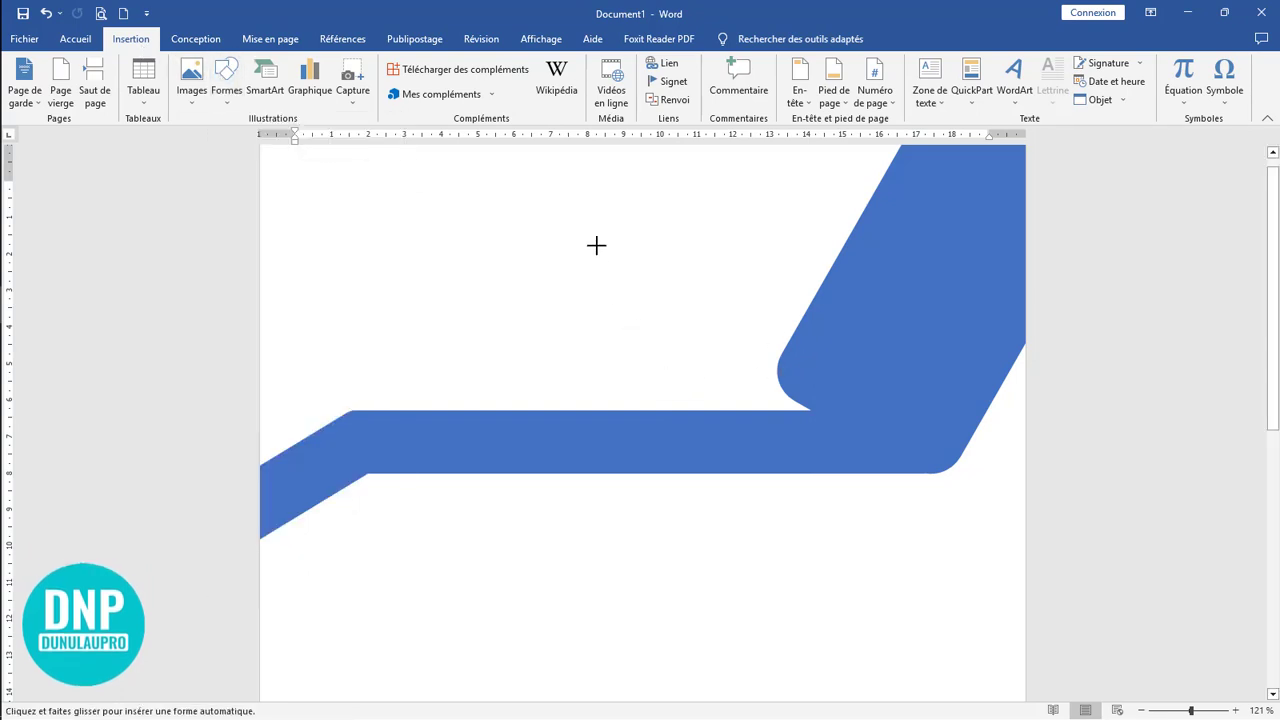
mouse_move(596, 245)
left_mouse_down()
mouse_move(729, 306)
mouse_move(730, 322)
left_mouse_up()
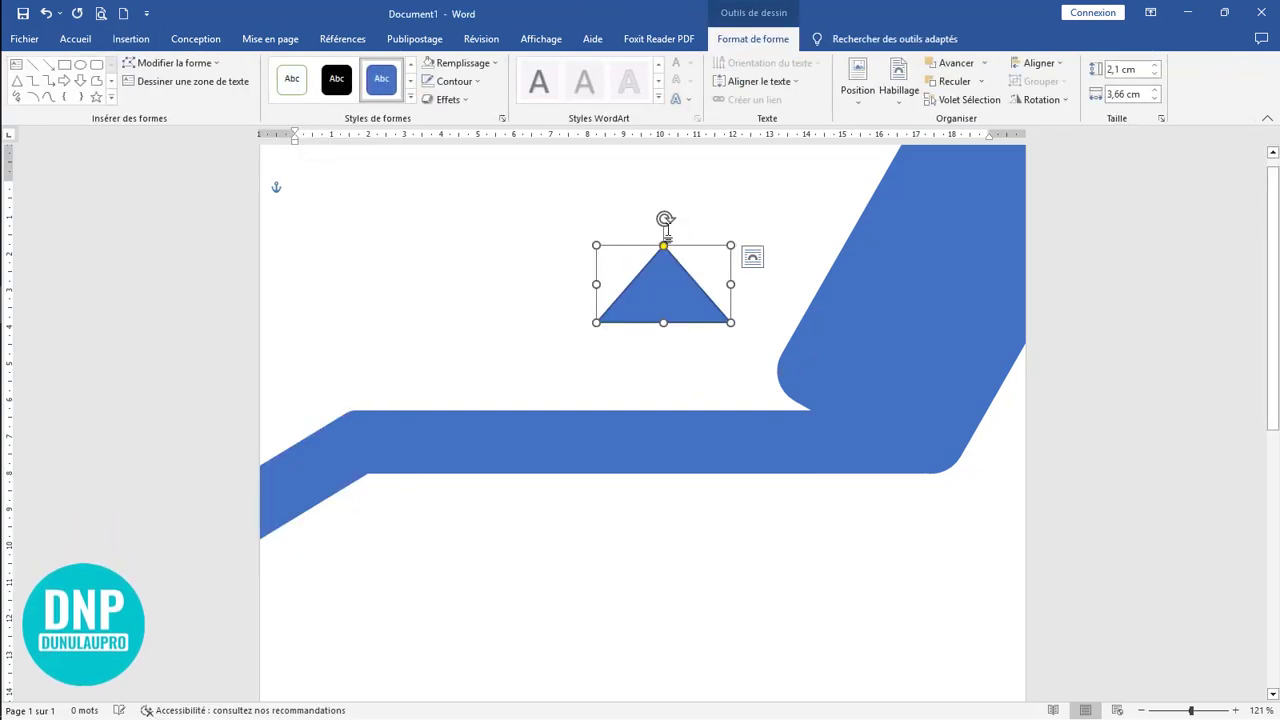
Rotate the triangle into the inner corner between the horizontal bar and tilted rectangle, remove its outline and enlarge it to about 2.5 × 3.96 cm
left_click_drag(722, 237, 737, 371)
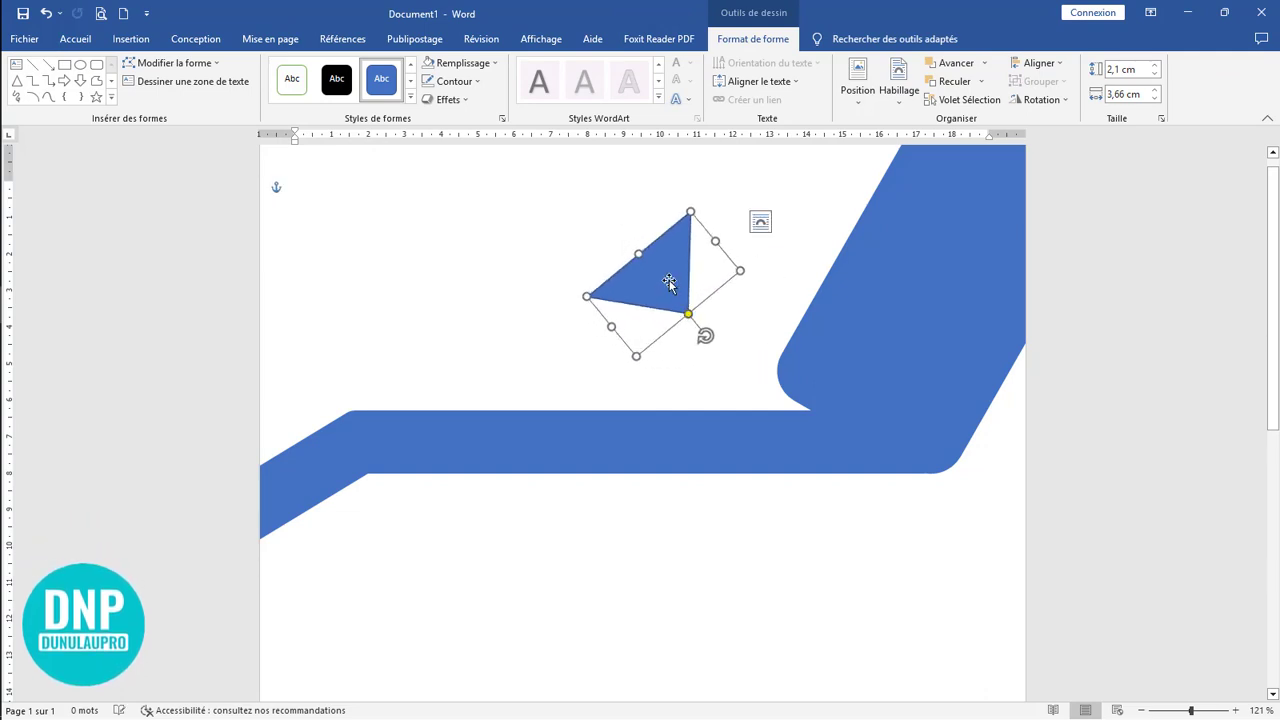
left_click_drag(669, 283, 787, 401)
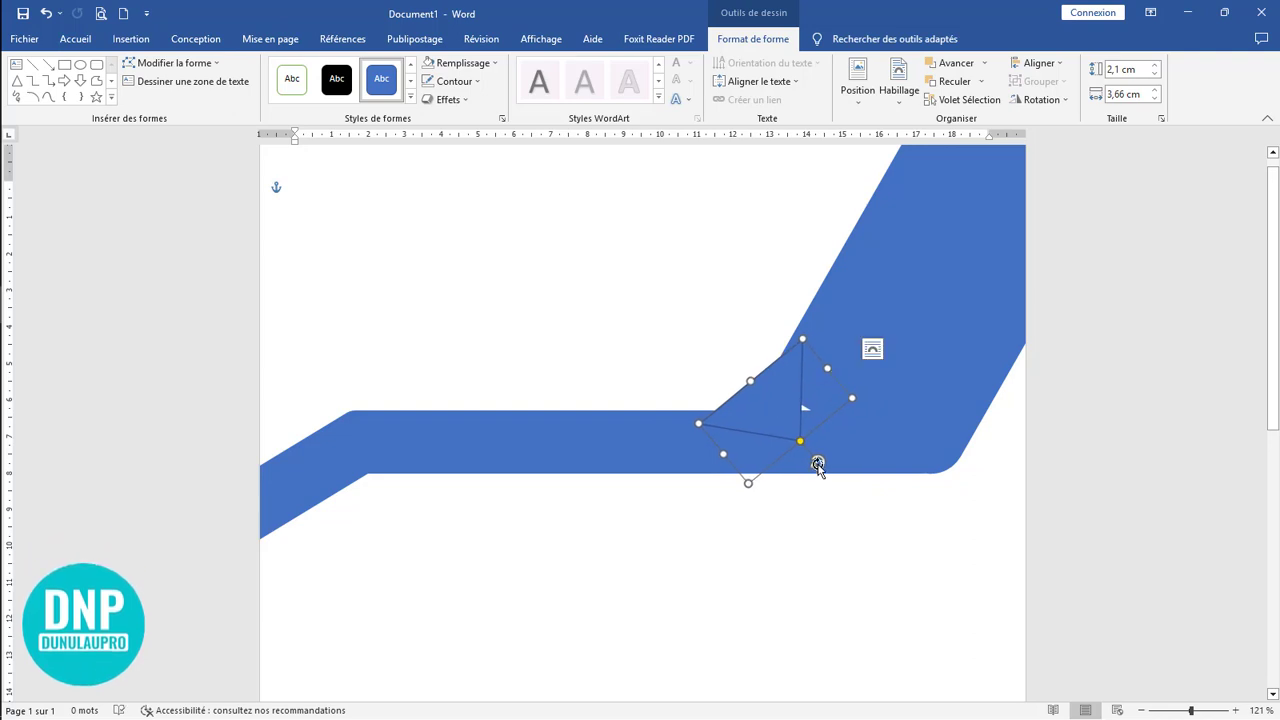
left_click_drag(821, 462, 822, 461)
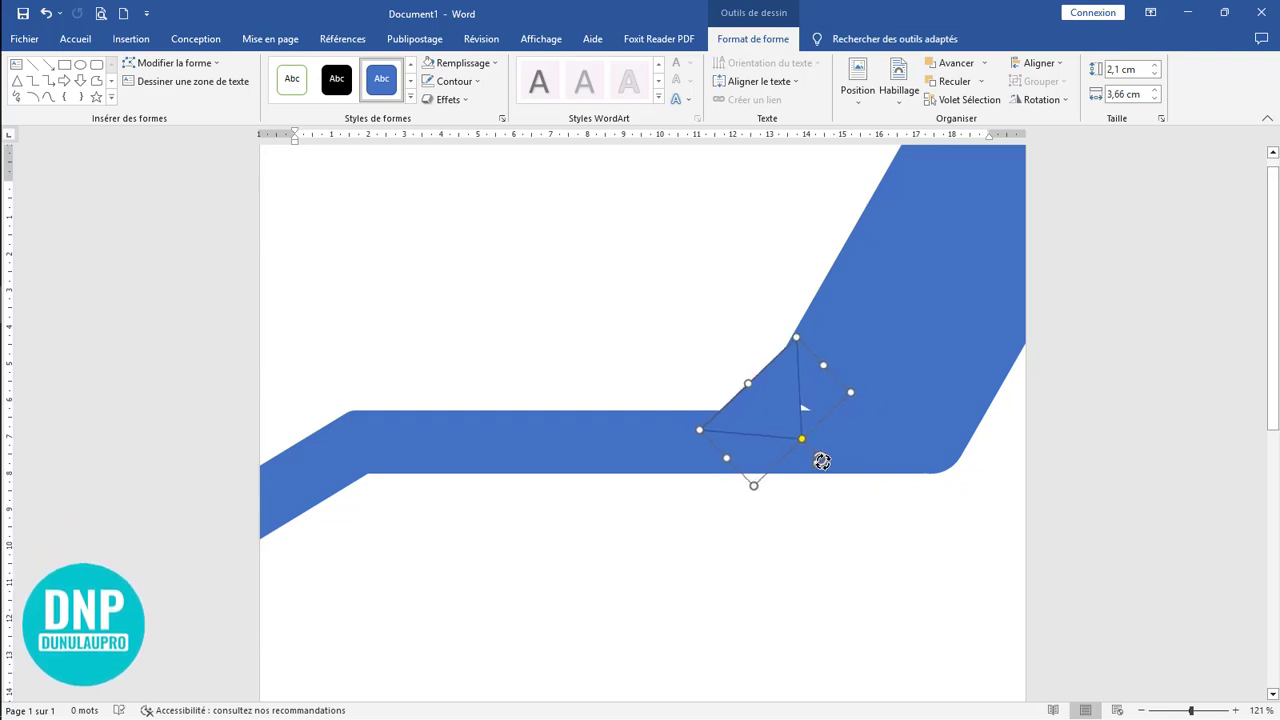
left_click(840, 507)
left_click(793, 421)
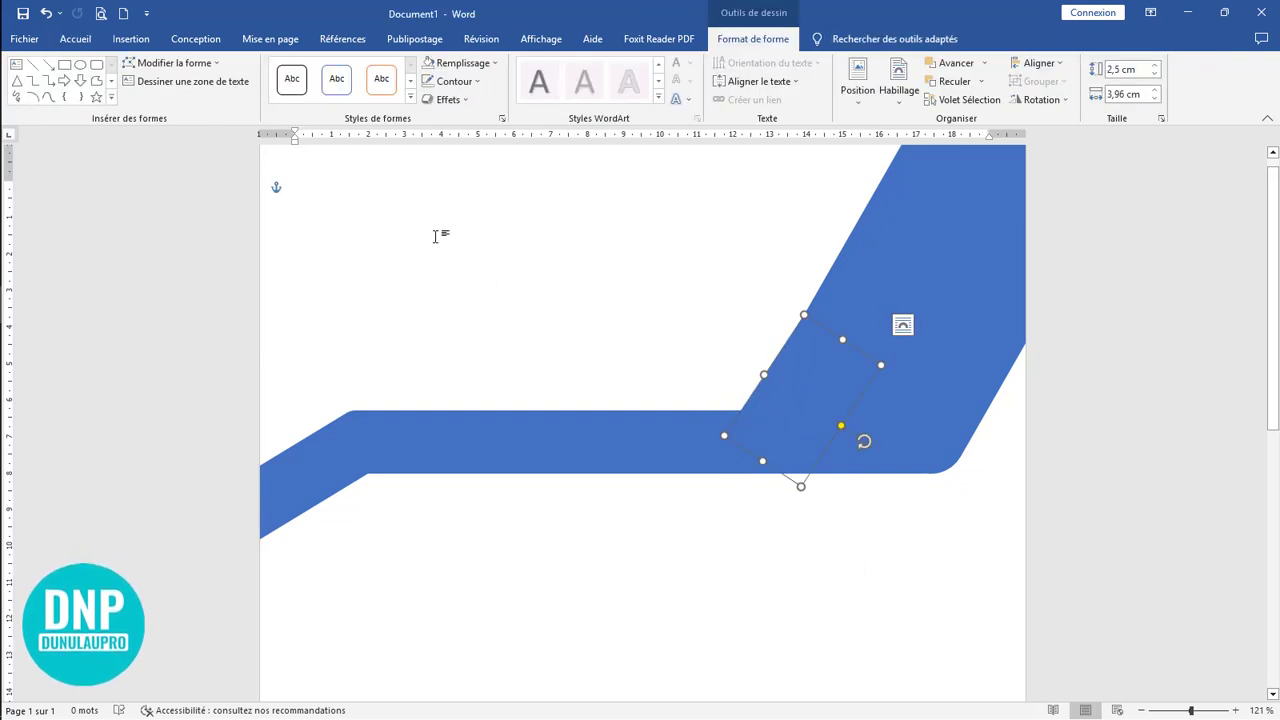
Edit the corner triangle's points to bend its outer edge into a concave curve blending the horizontal bar into the tilted rectangle
left_click(170, 63)
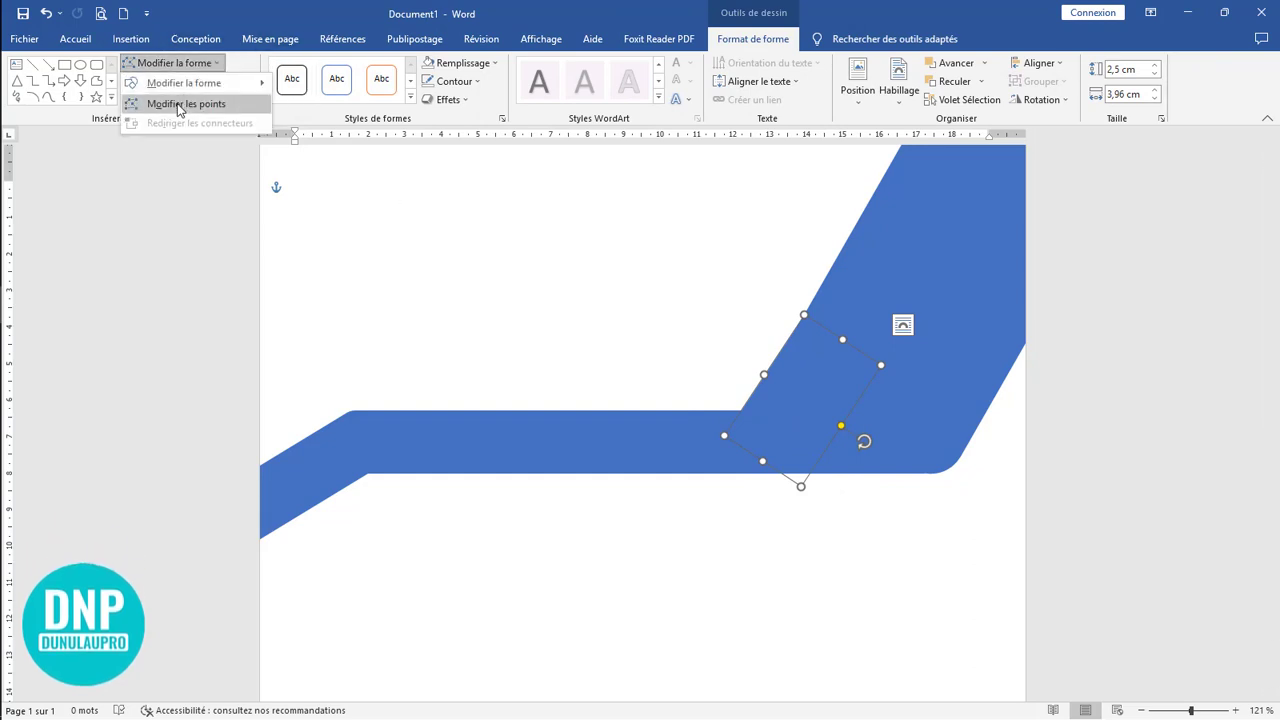
left_click(182, 100)
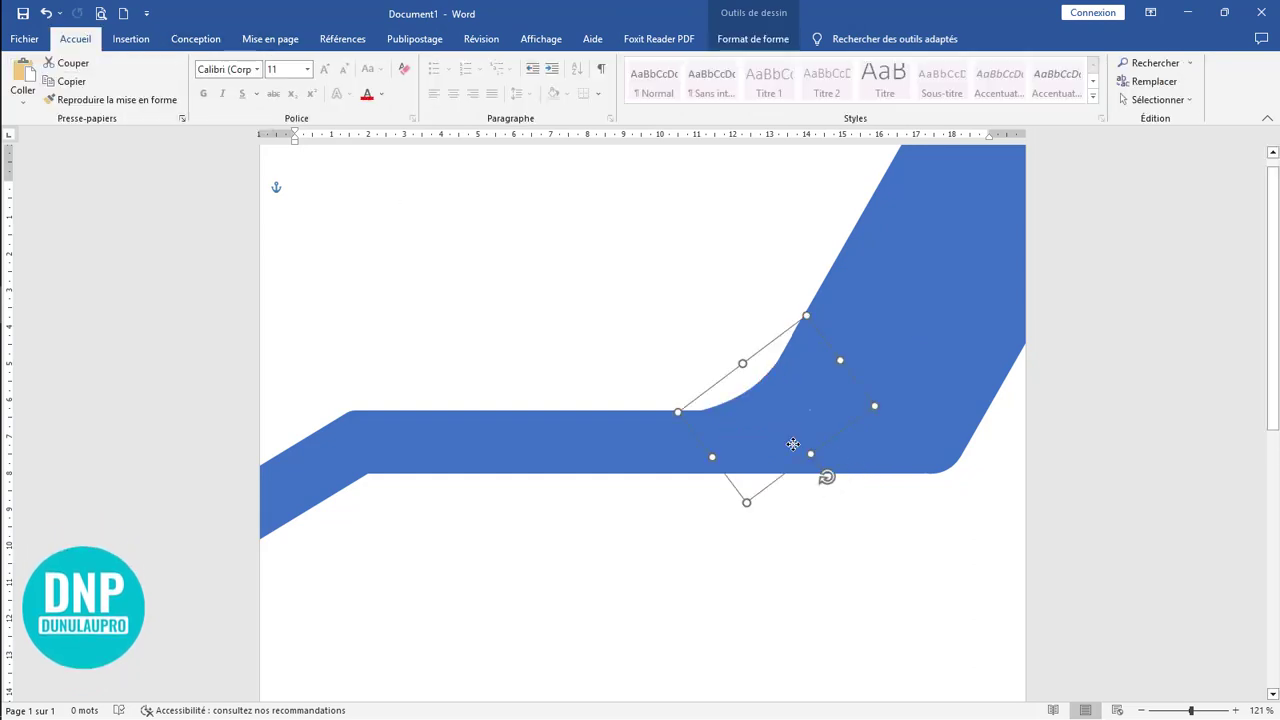
left_click(876, 547)
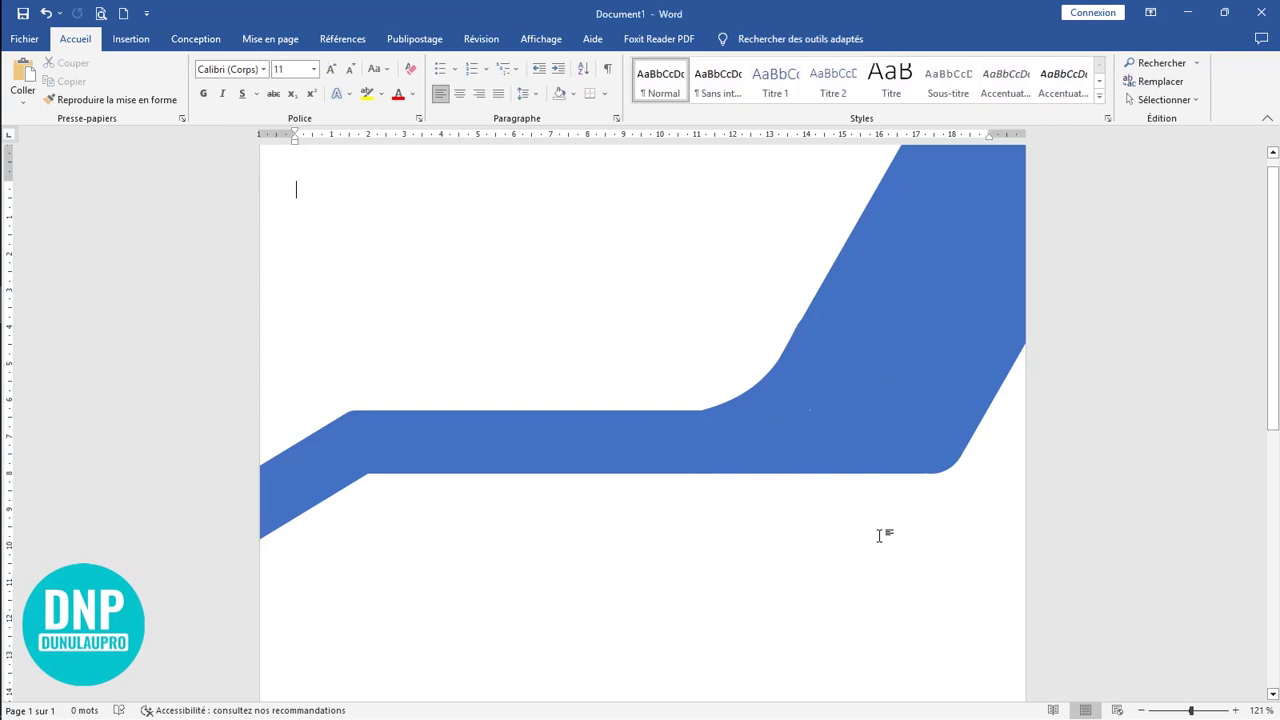
scroll(842, 541, "up", 6, "ctrl")
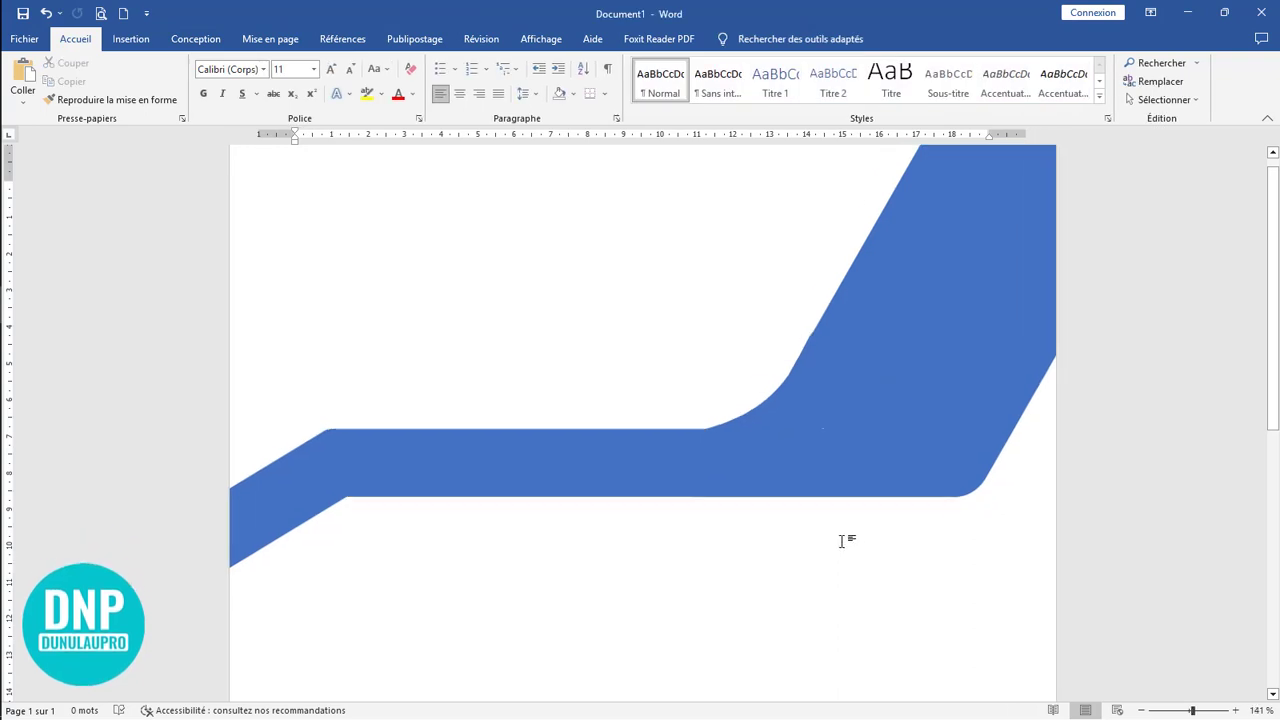
scroll(845, 537, "down", 11, "ctrl")
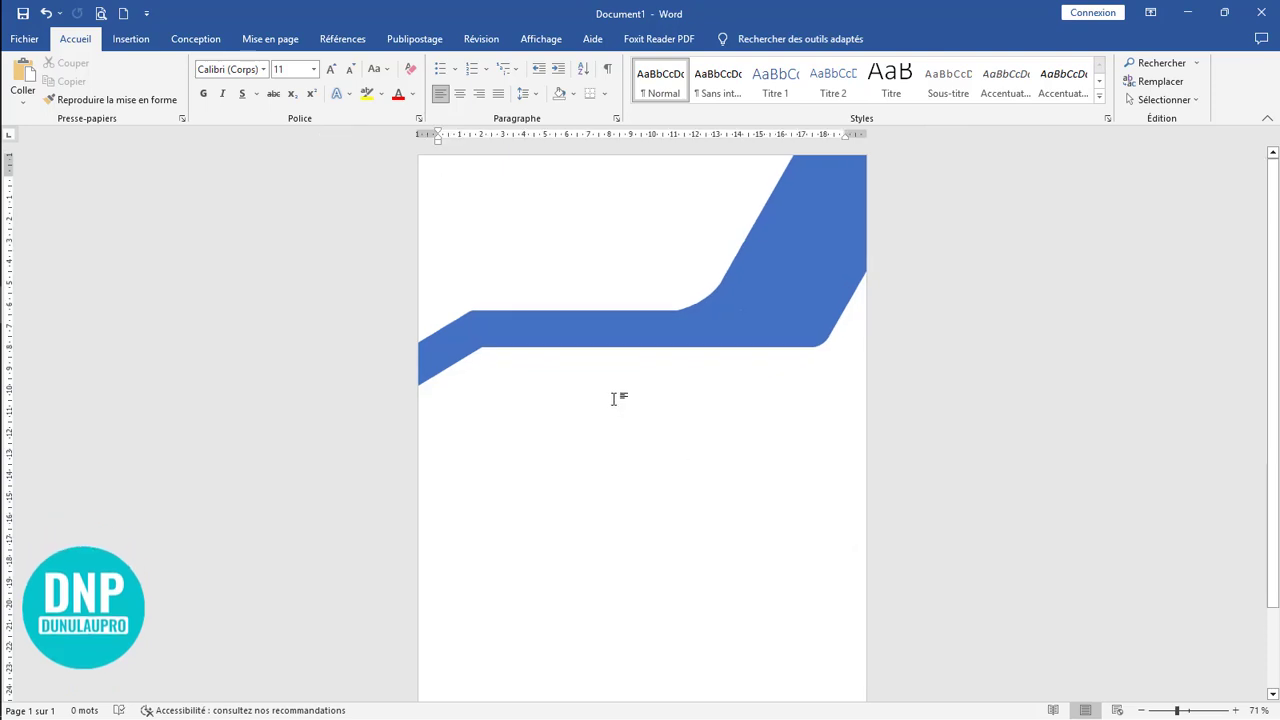
scroll(614, 396, "up", 4, "ctrl")
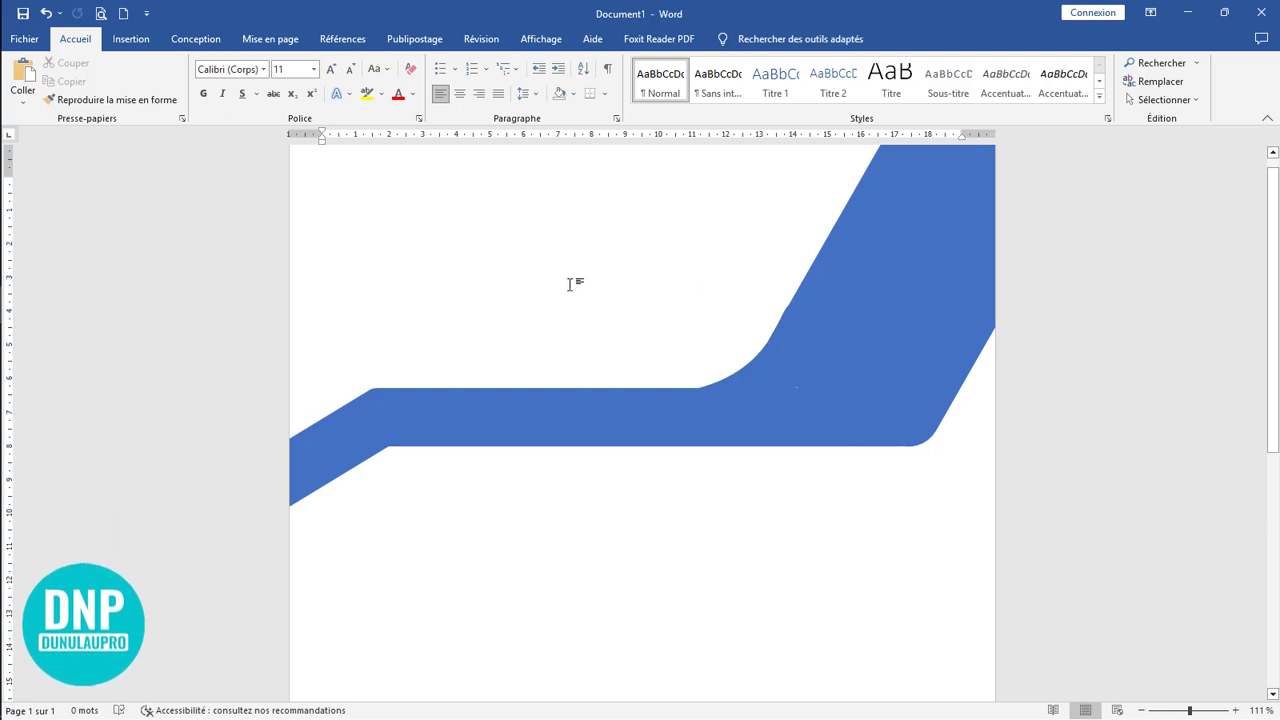
Draw an ellipse about 5.63 cm high and 5.86 cm wide and place it above the curved corner, overlapping the tilted rectangle
left_click(131, 38)
left_click(227, 85)
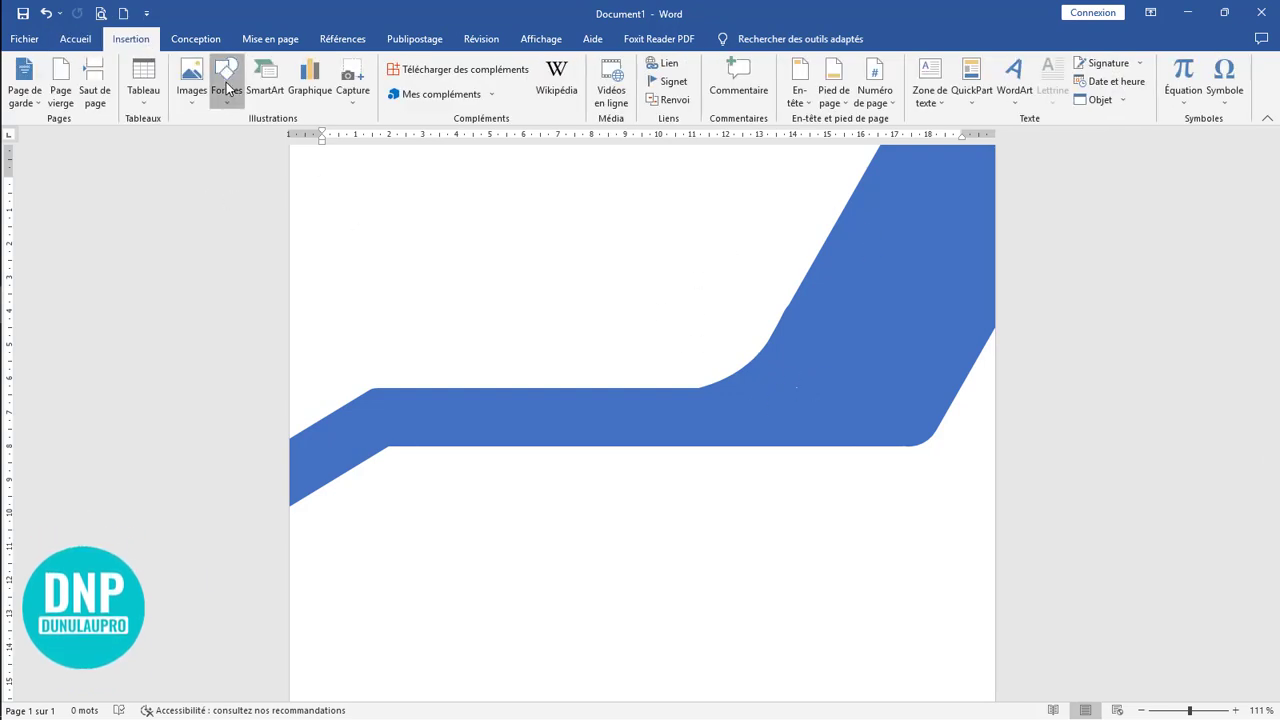
left_click(284, 135)
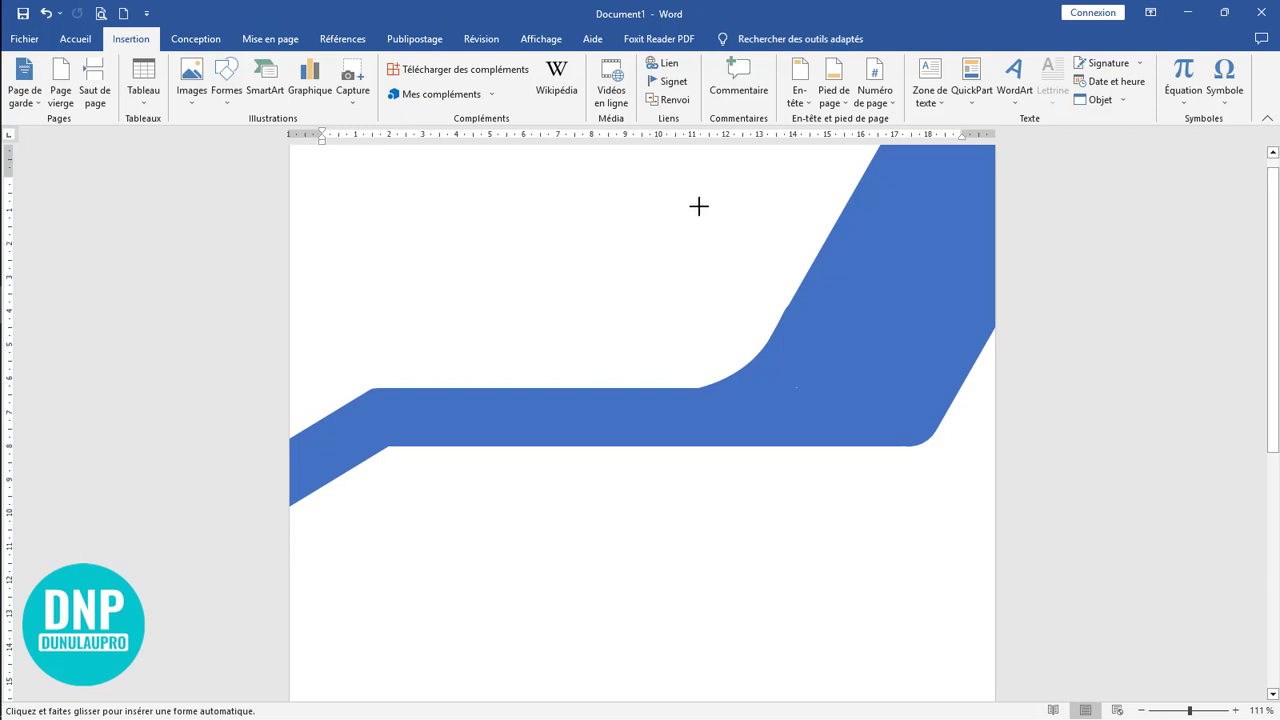
left_click_drag(700, 182, 898, 371)
left_click_drag(829, 323, 884, 330)
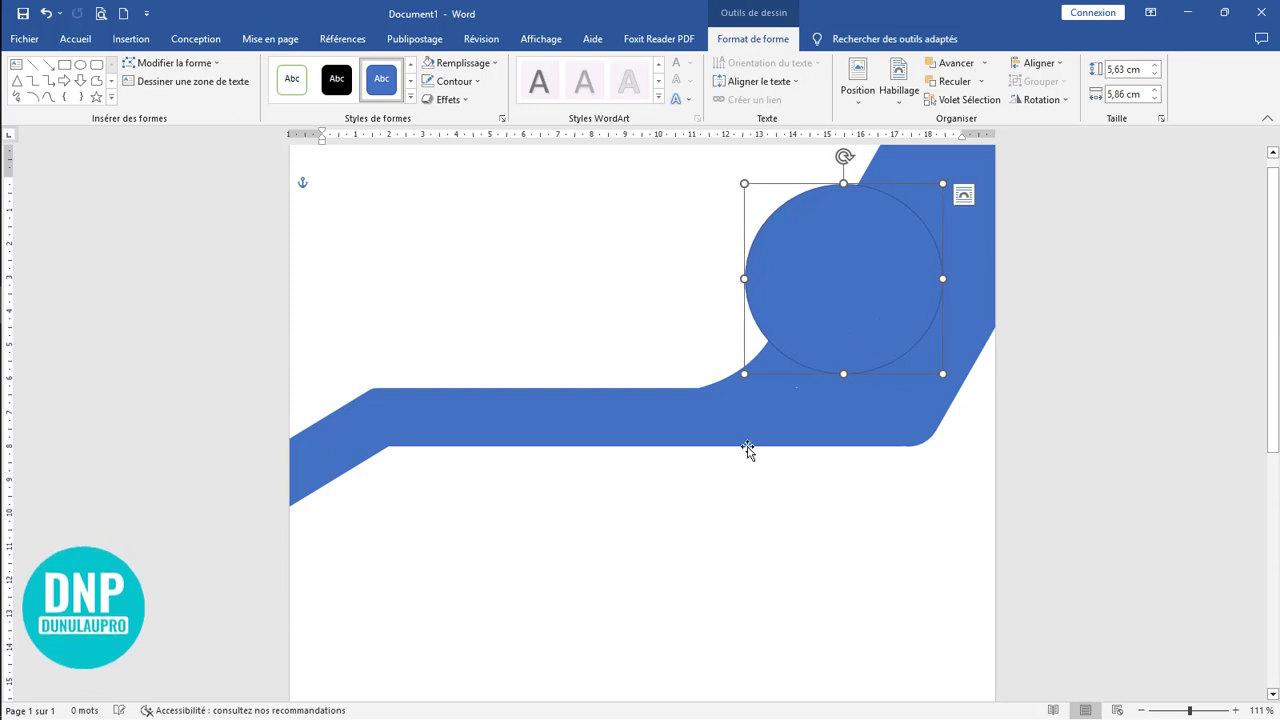
scroll(749, 449, "up", 1)
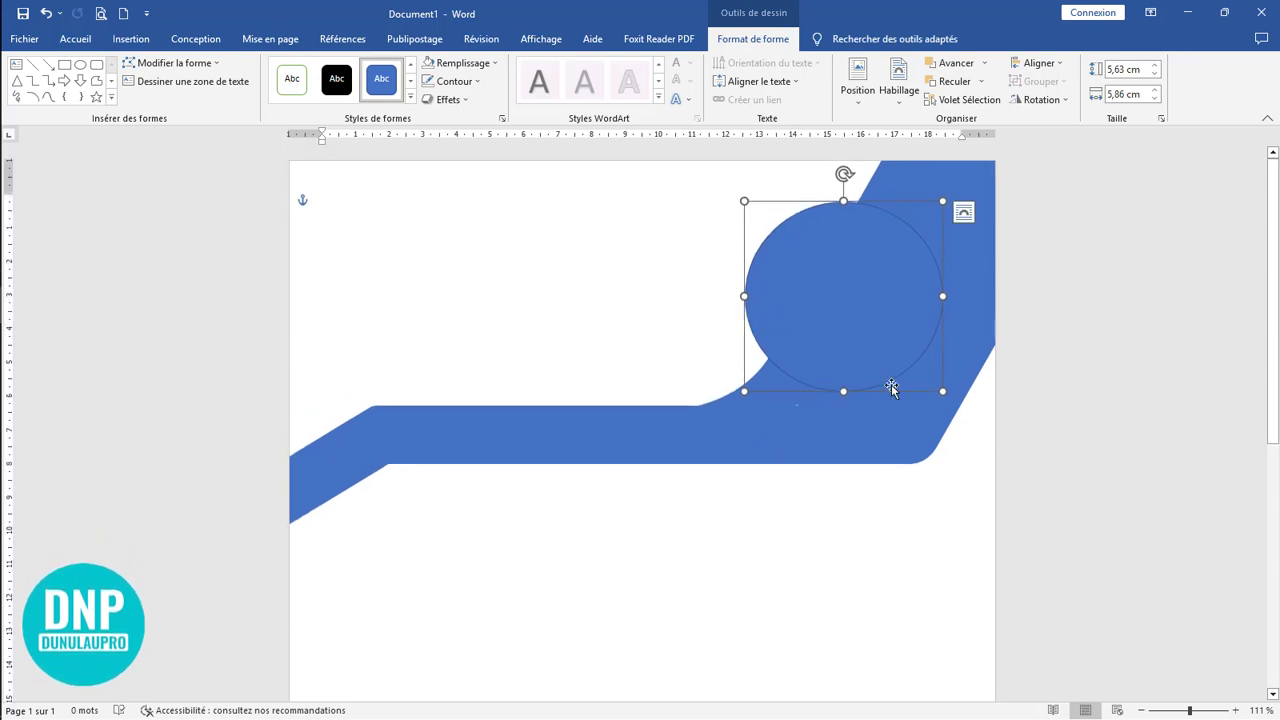
left_click_drag(848, 337, 838, 329)
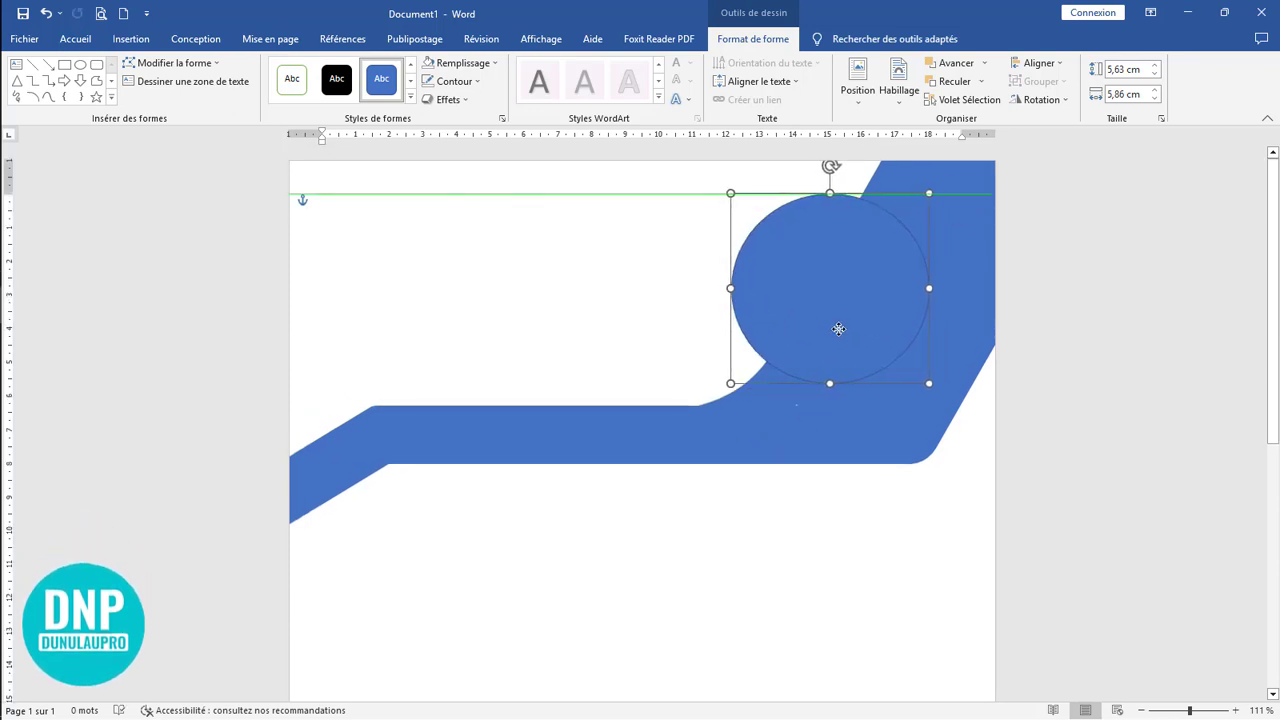
Resize the ellipse to a circle 5.3 cm high and 5.3 cm wide
left_click_drag(930, 383, 908, 373)
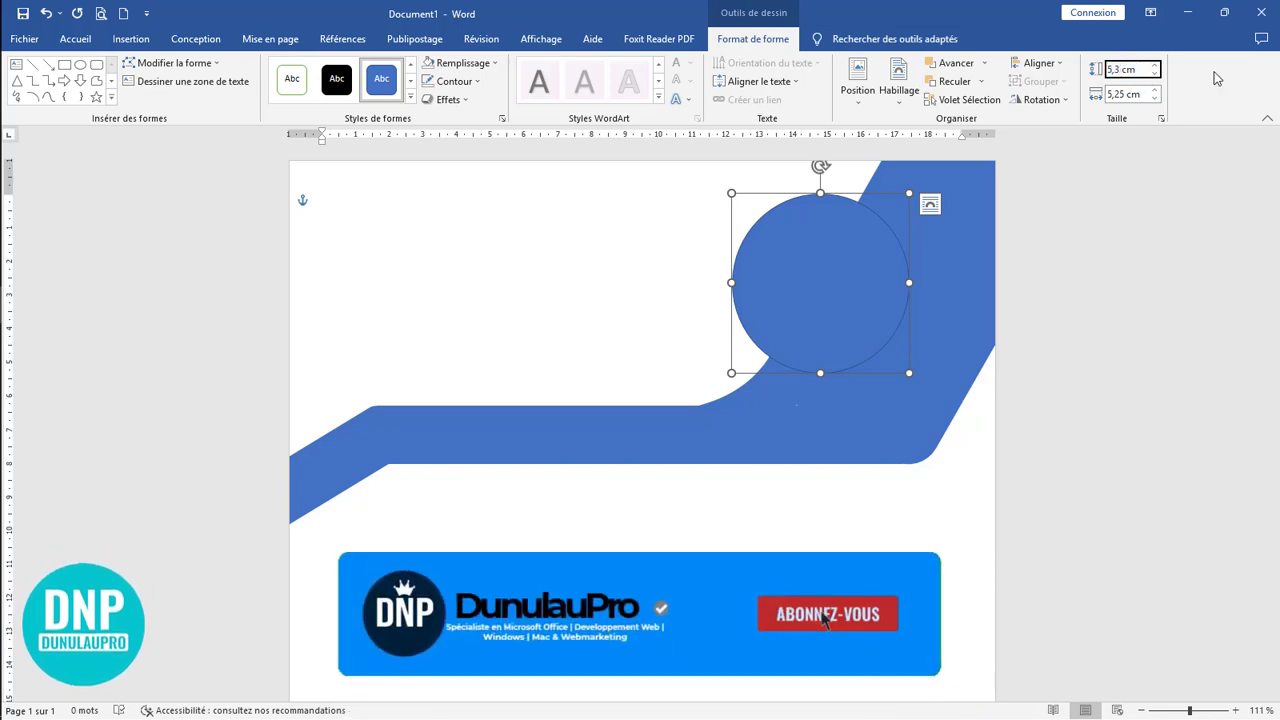
left_click(1127, 93)
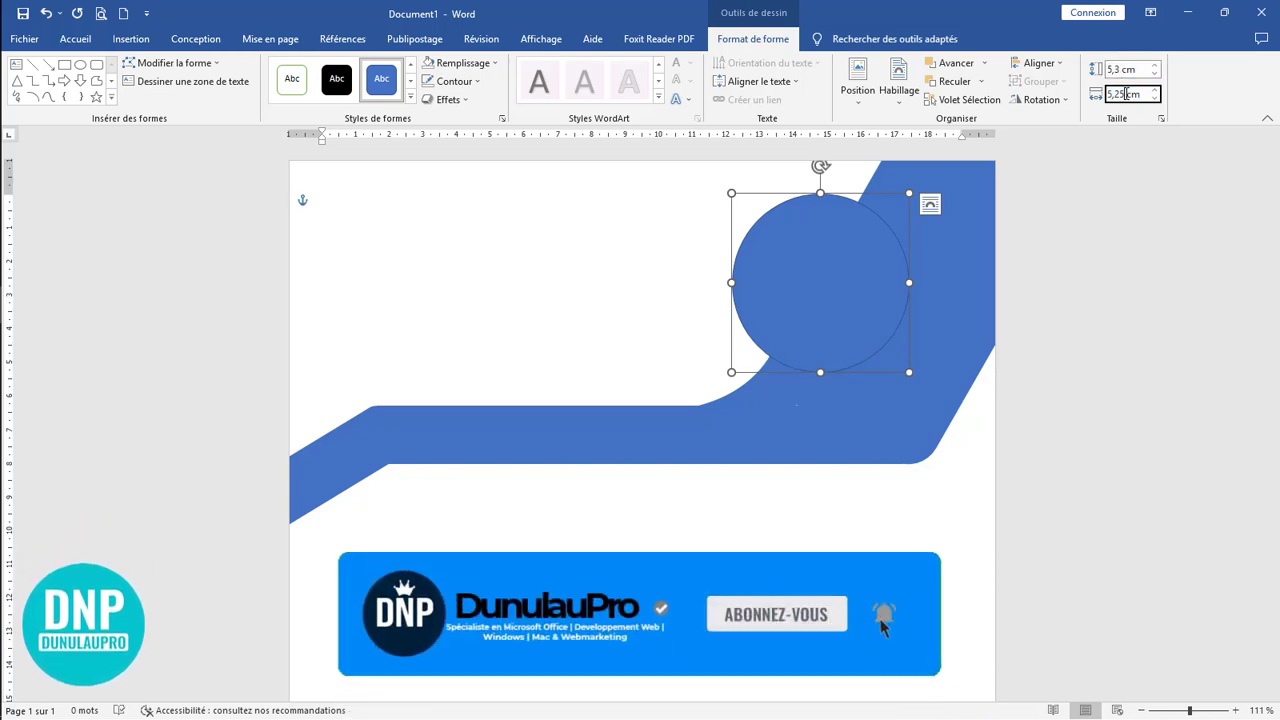
type("3")
key("Return")
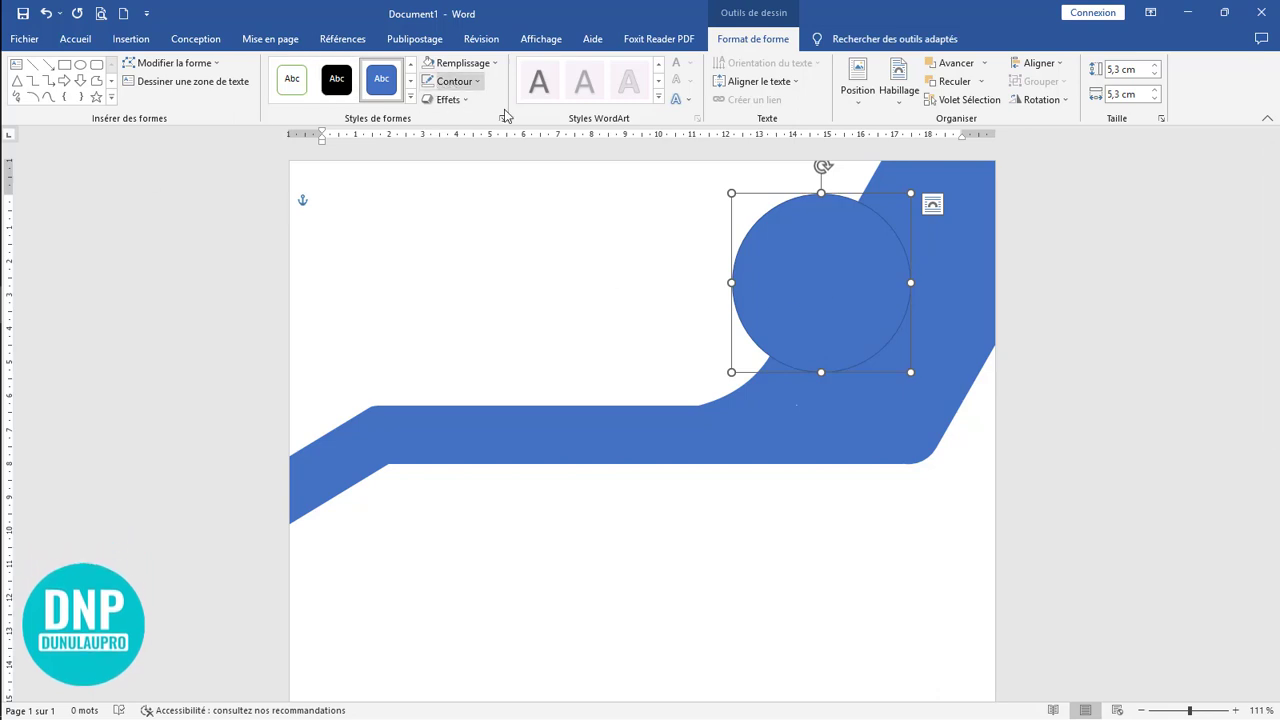
right_click(810, 253)
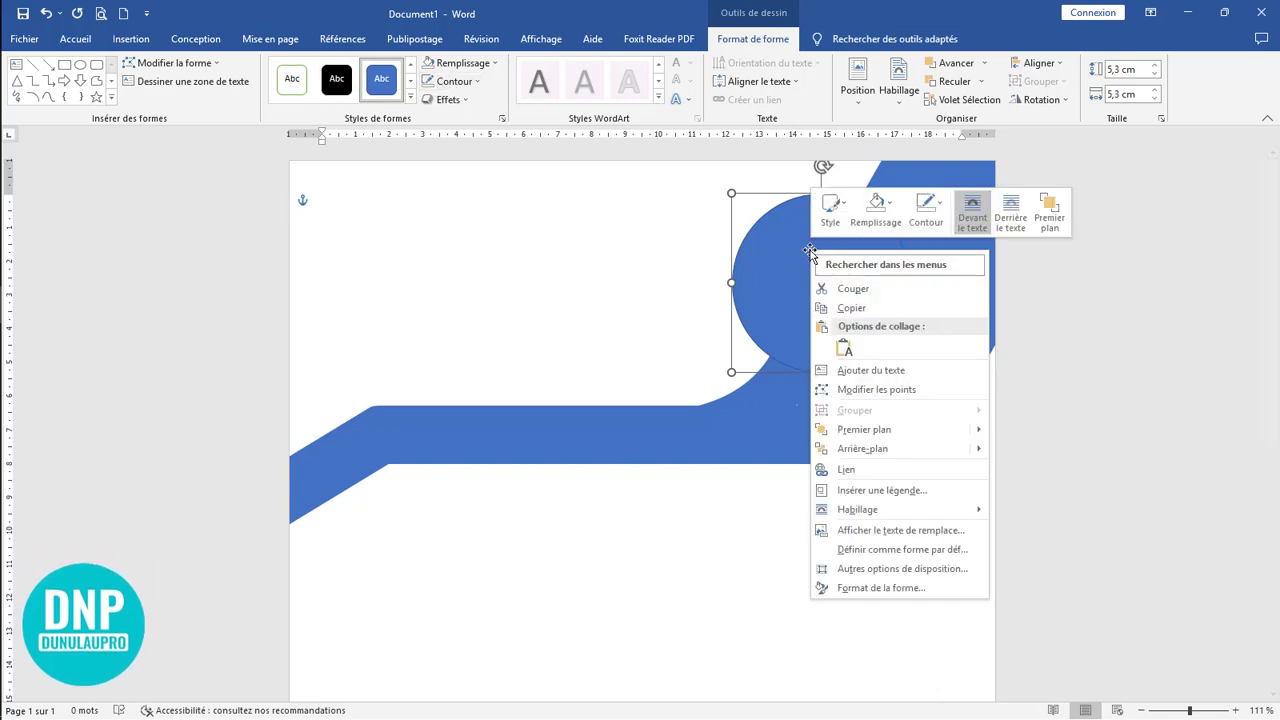
left_click(893, 215)
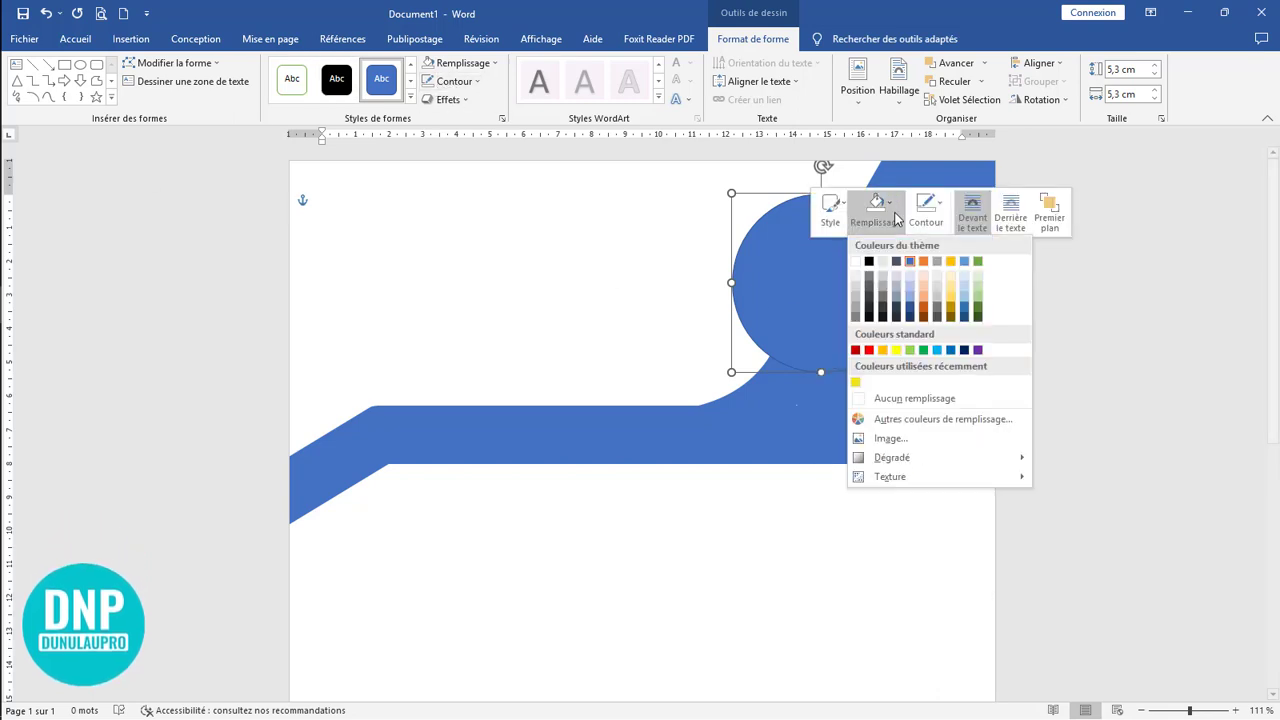
left_click(905, 439)
left_click(639, 403)
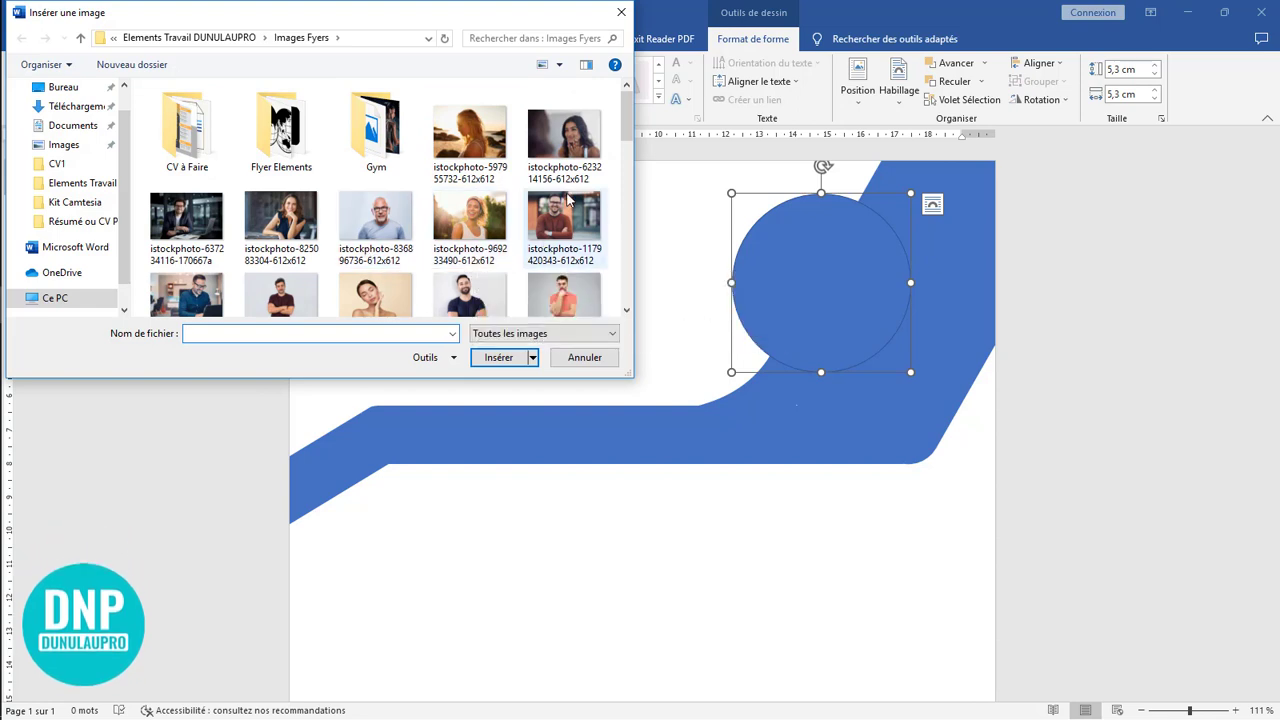
scroll(500, 245, "down", 2)
left_click(195, 277)
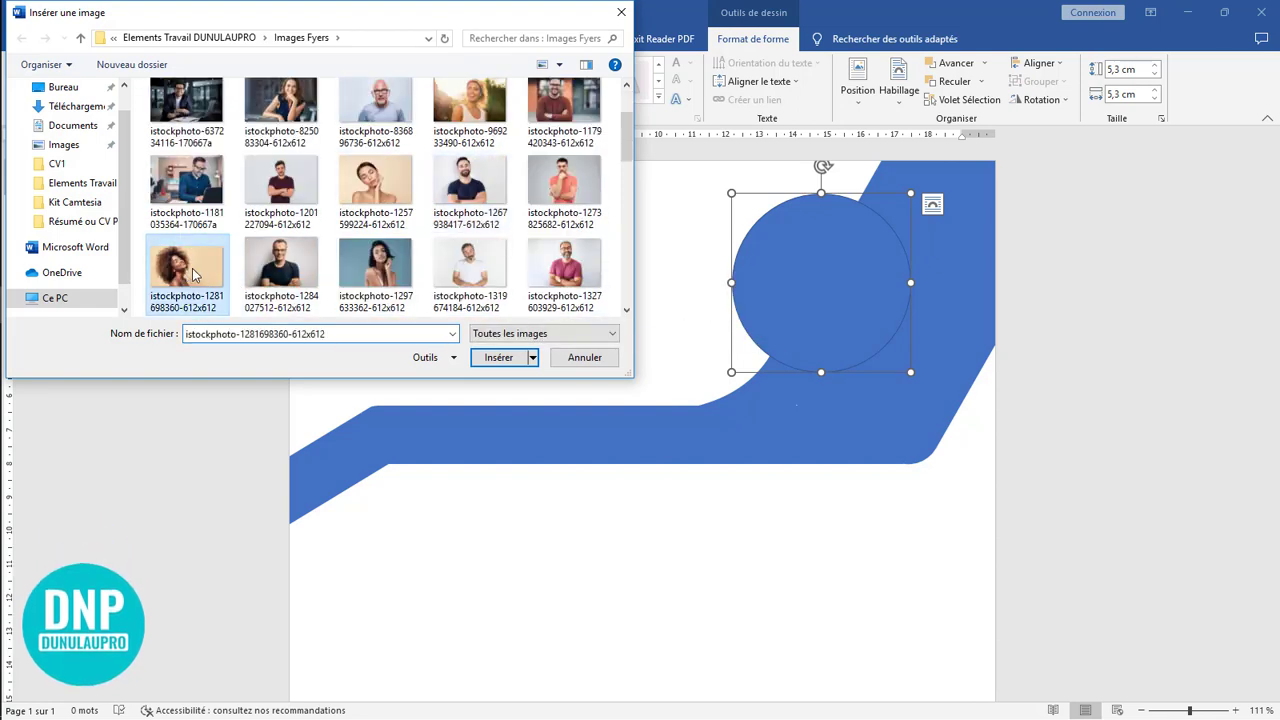
left_click(500, 358)
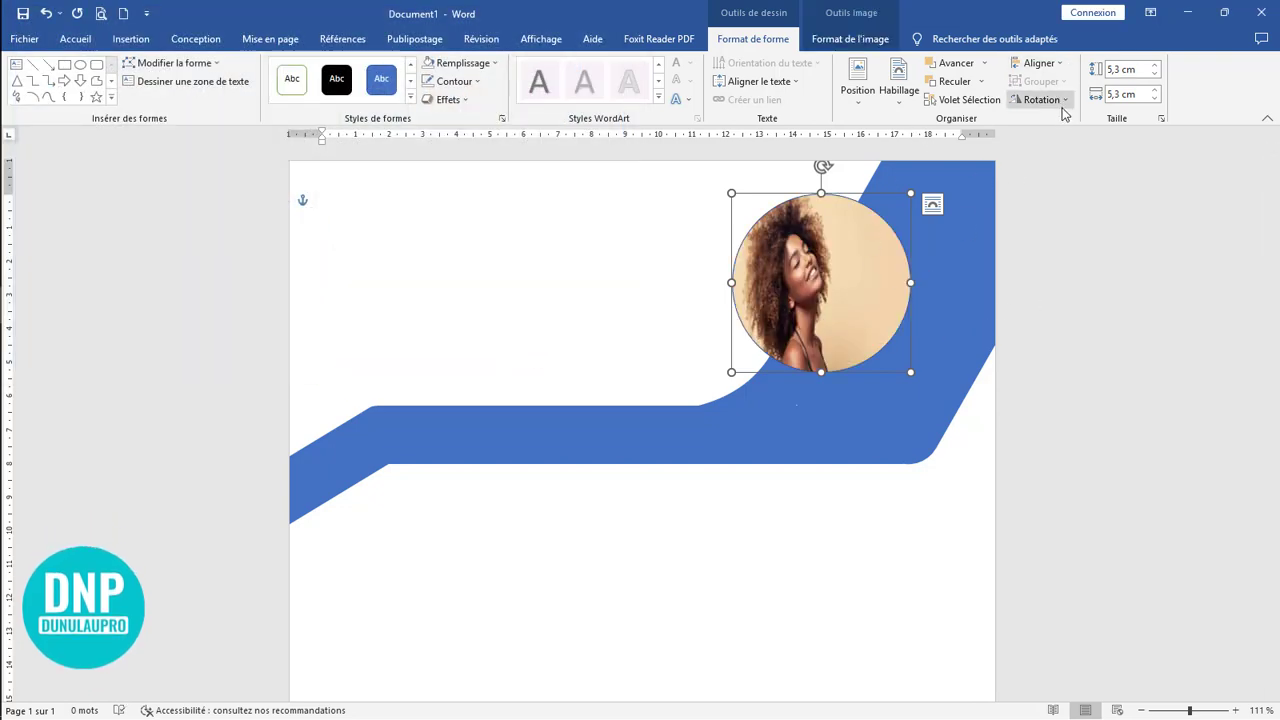
Crop the picture with the Fill option (Remplir) and shift it so the woman's head and hair sit centred in the circle
left_click(880, 42)
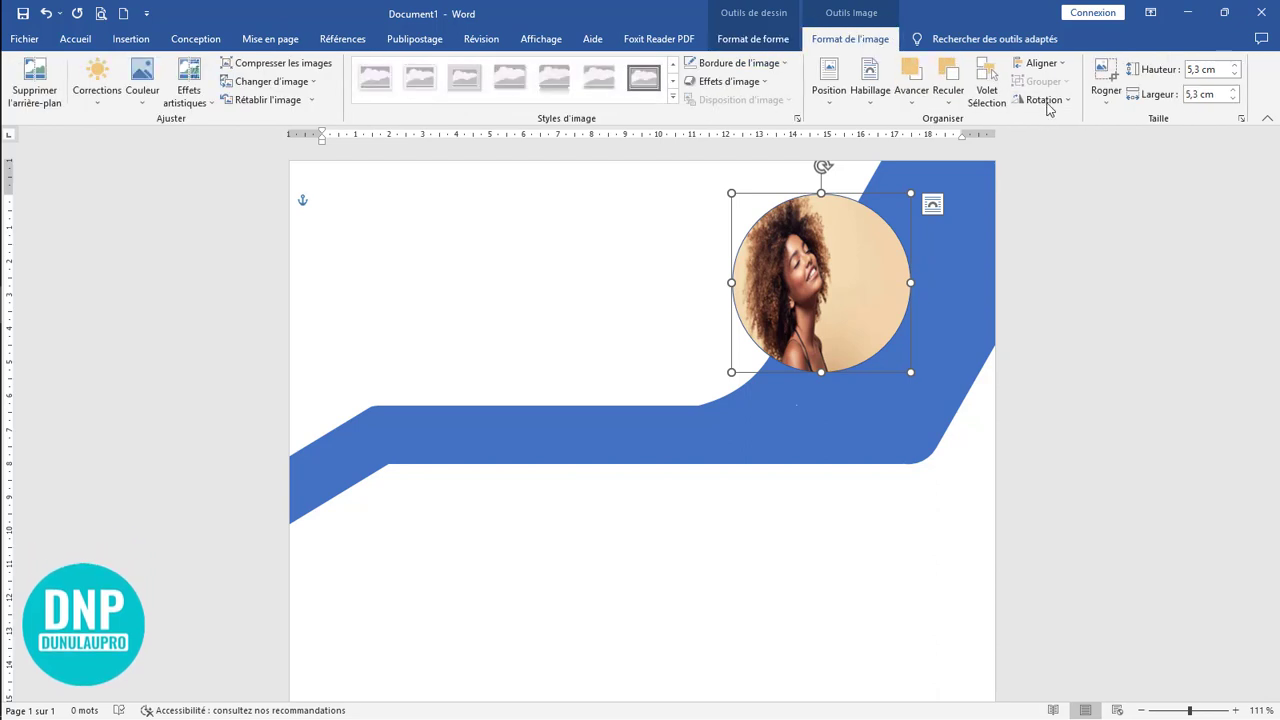
left_click(1116, 100)
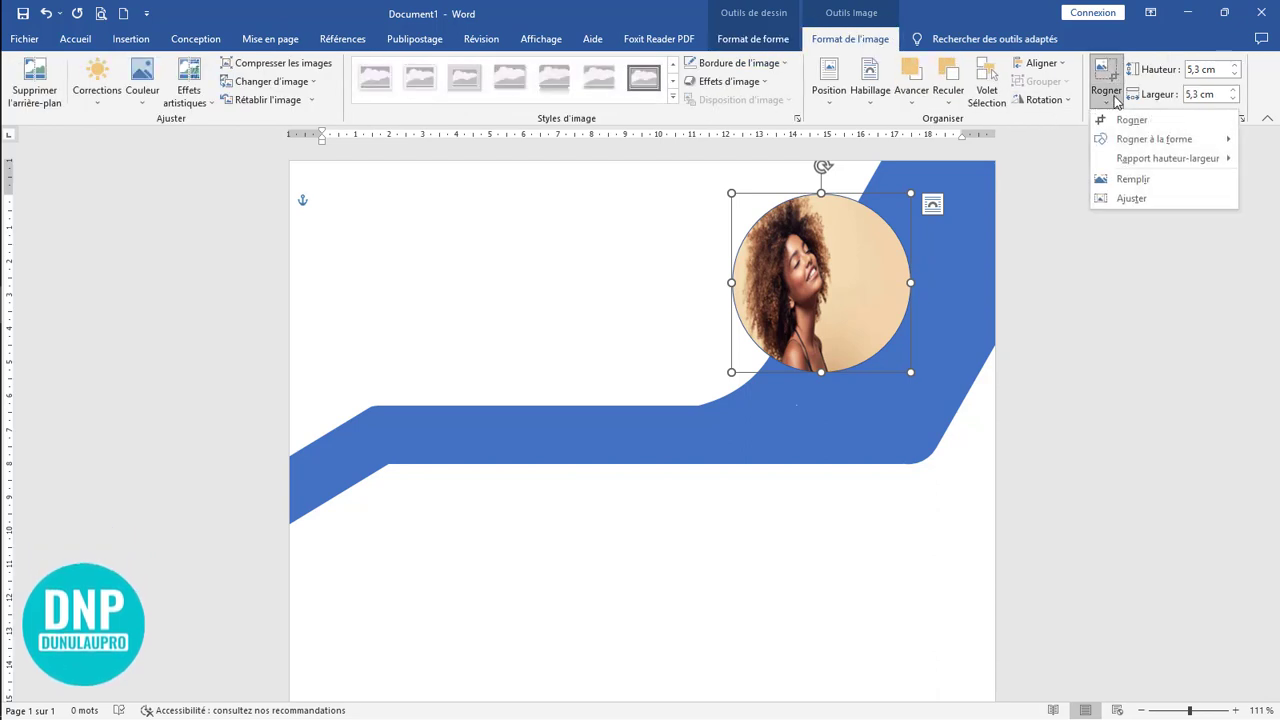
left_click(1133, 178)
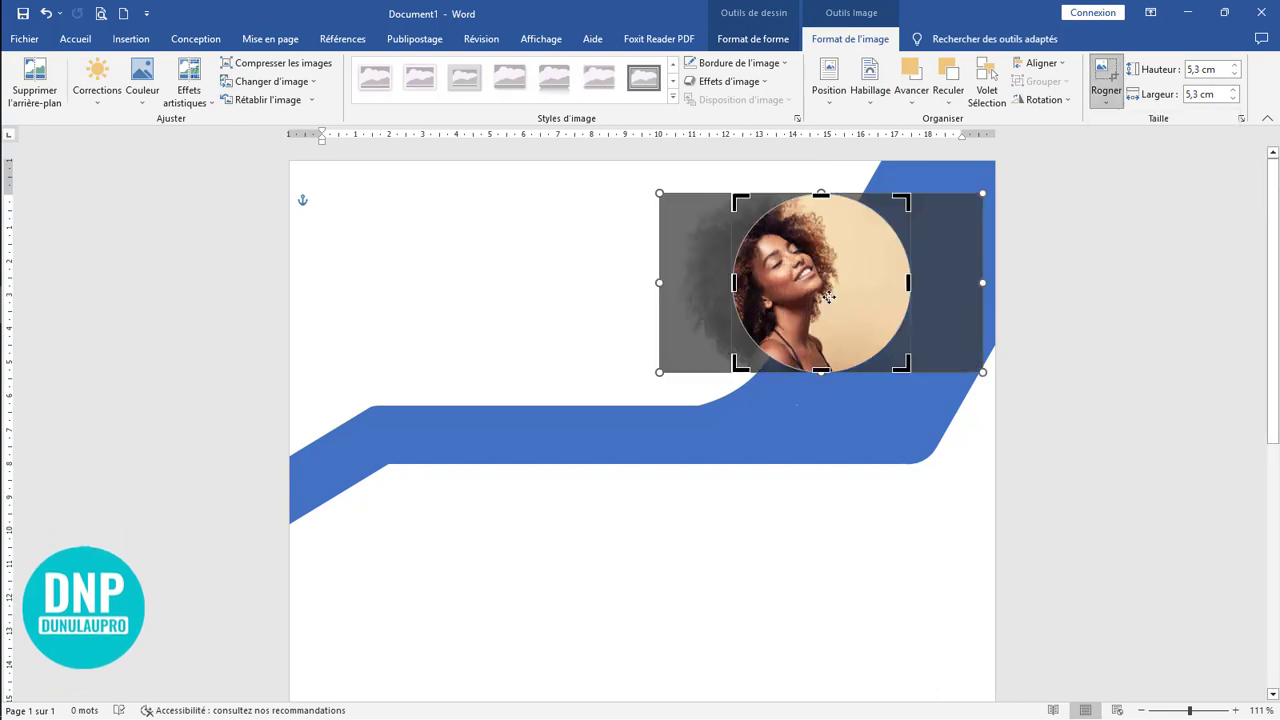
left_click_drag(790, 279, 836, 279)
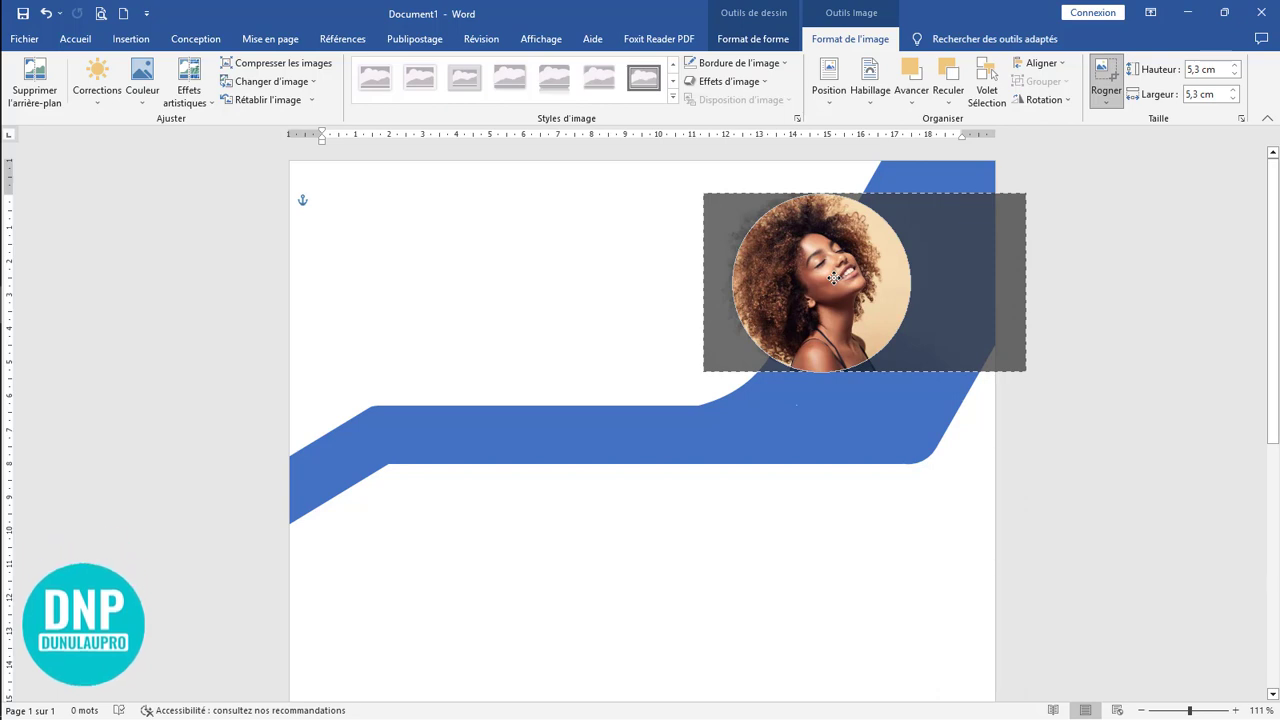
left_click_drag(834, 278, 836, 277)
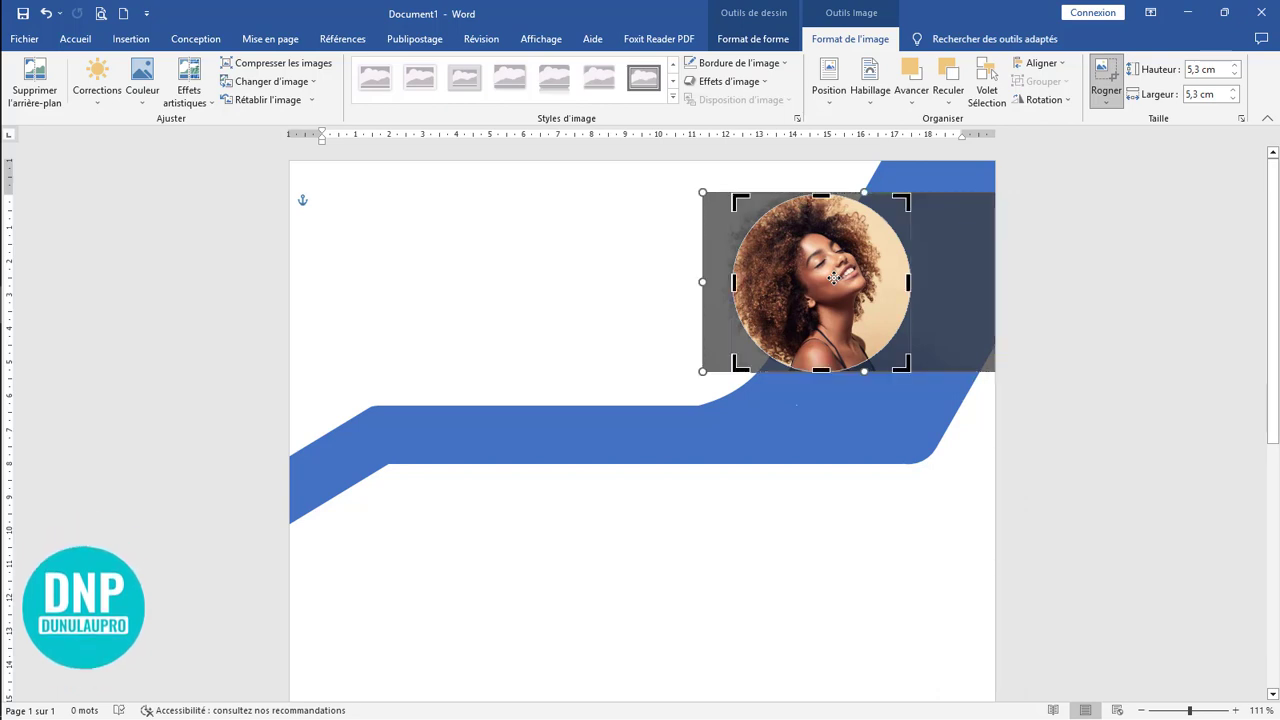
left_click_drag(821, 269, 838, 272)
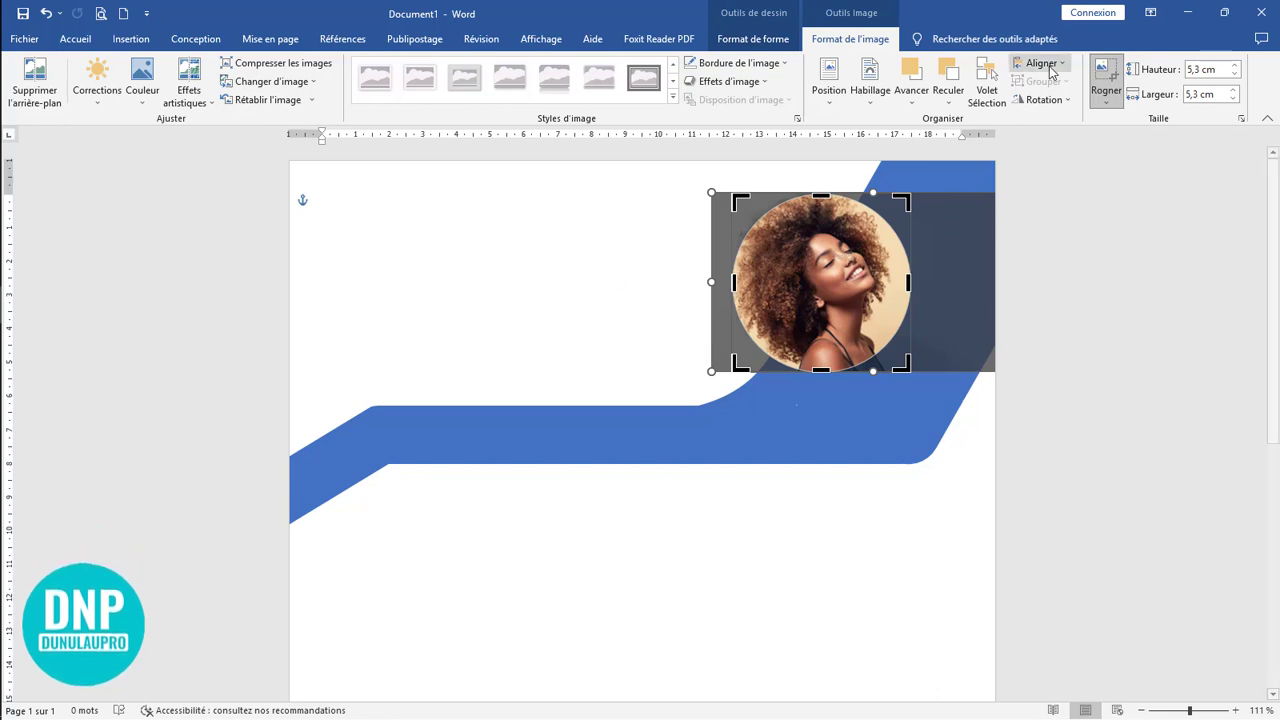
Flip the circular photo horizontally and finish cropping
left_click(1044, 100)
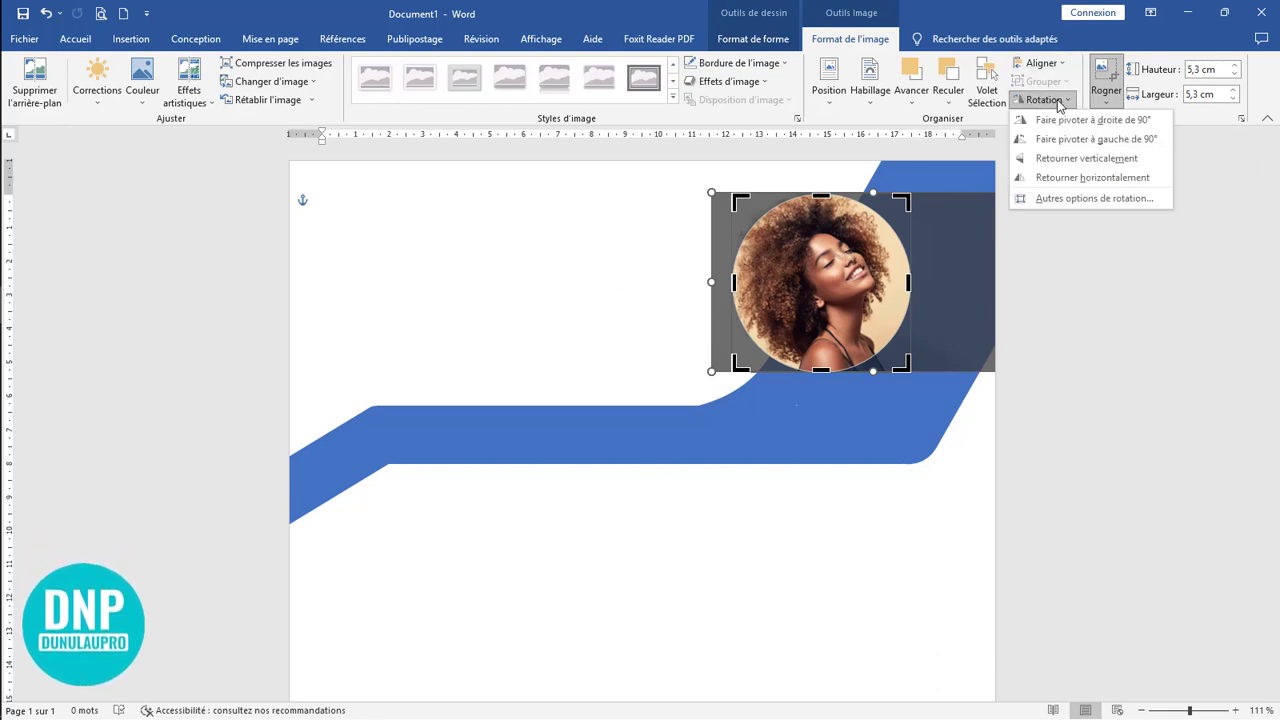
left_click(1078, 178)
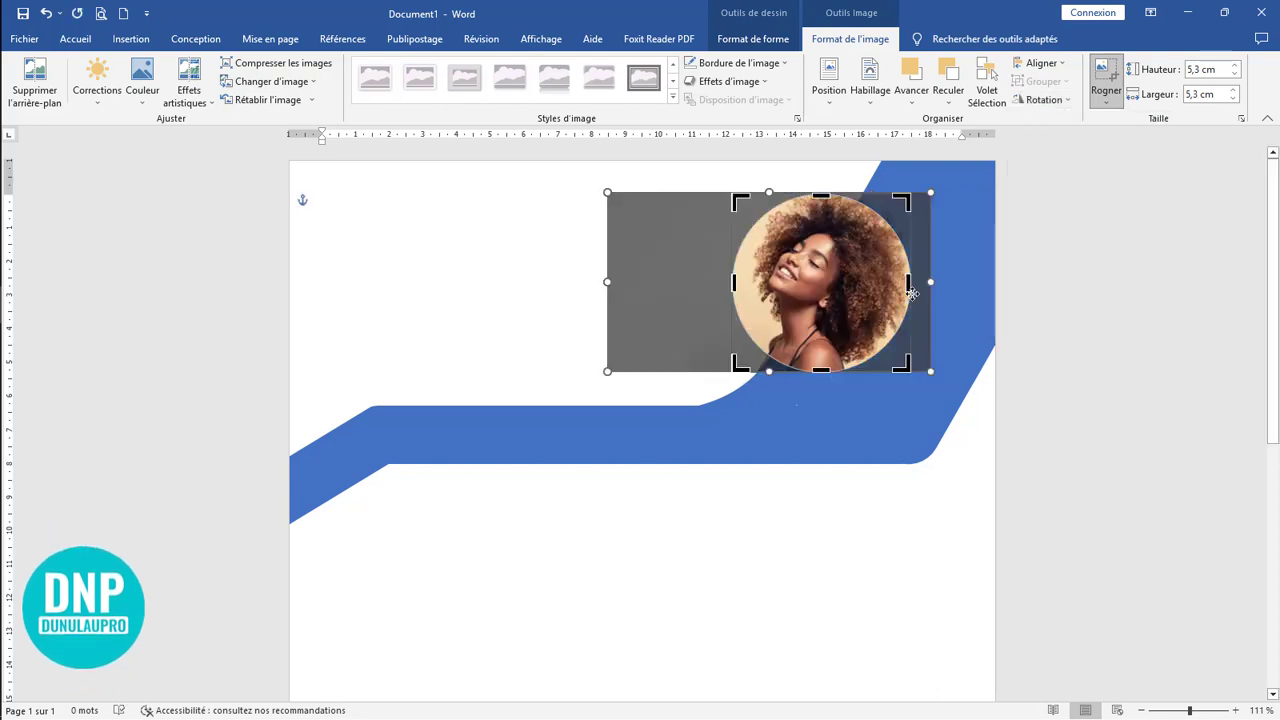
left_click(1105, 75)
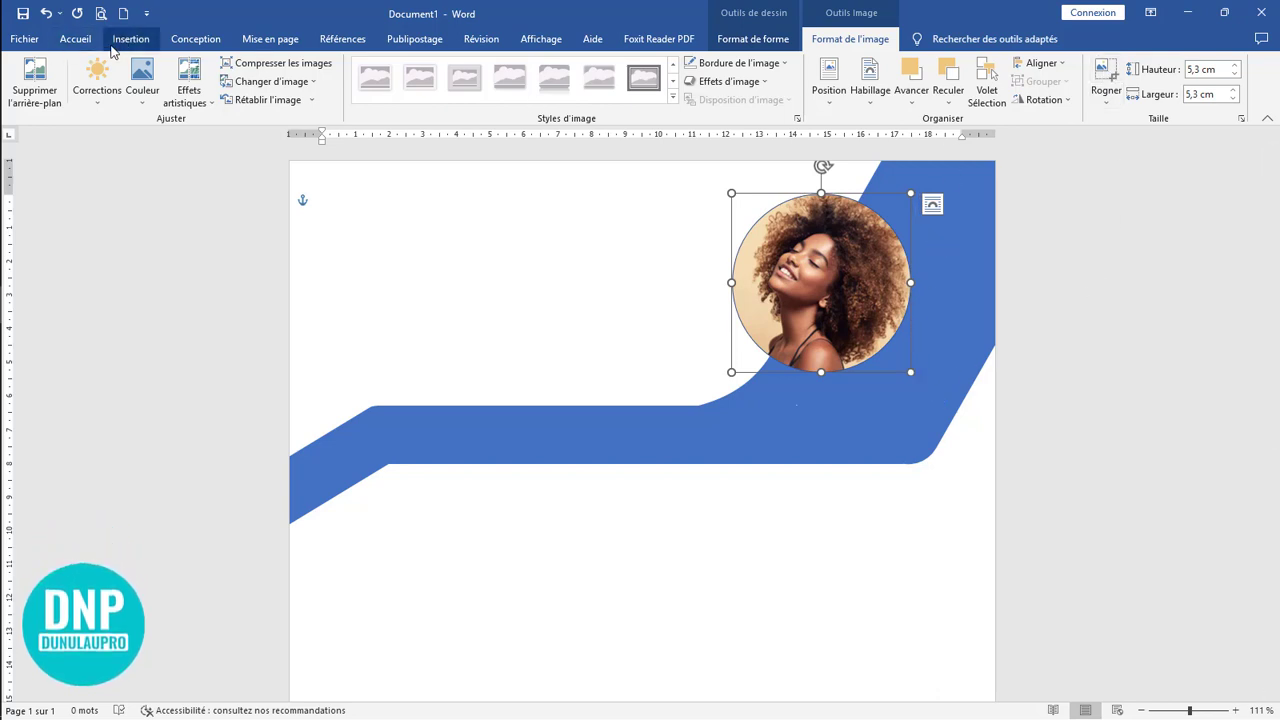
Remove the outline from the circular photo, deselect it and check the whole page
left_click(748, 40)
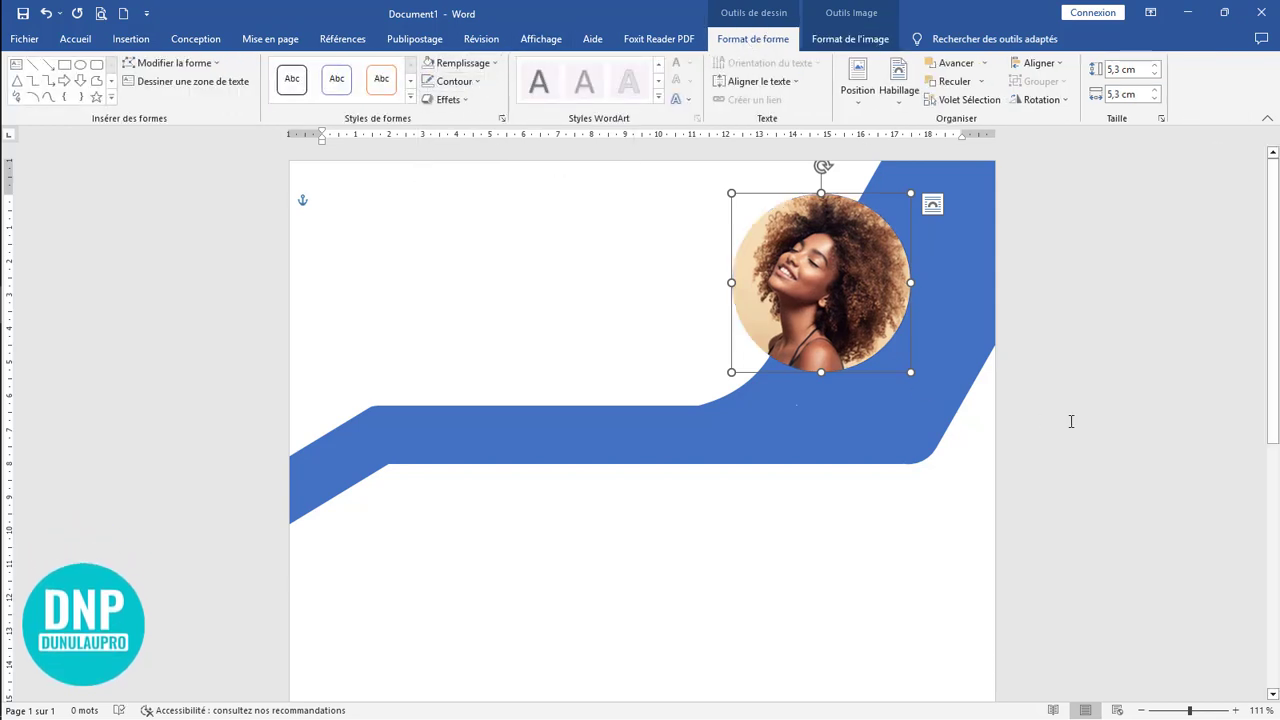
left_click(1107, 381)
scroll(723, 591, "down", 6)
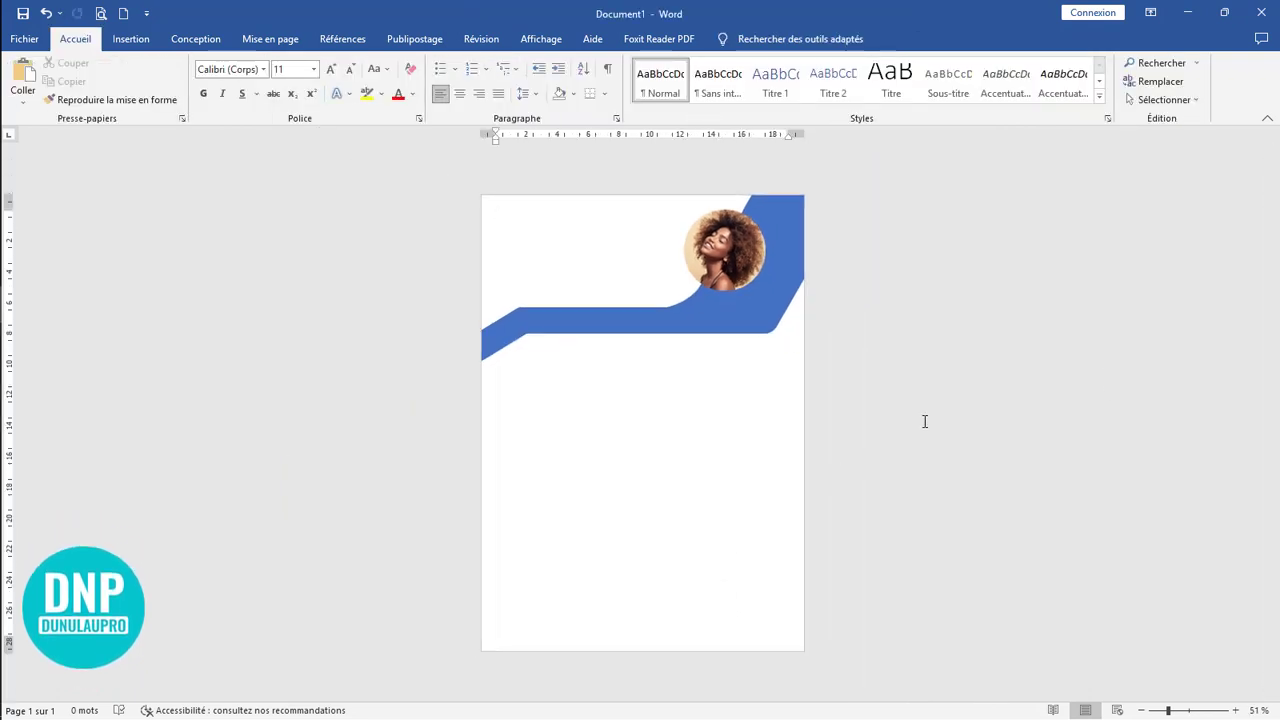
scroll(923, 420, "up", 5)
scroll(923, 420, "up", 1)
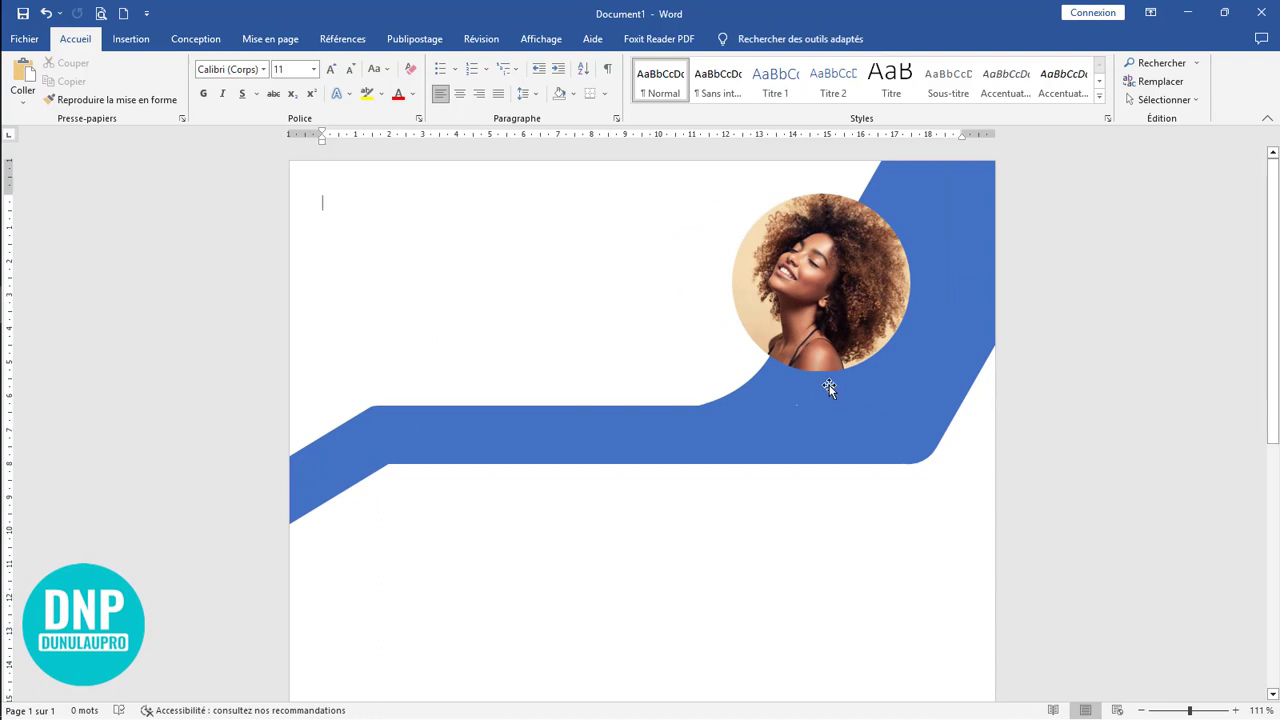
Duplicate the circular photo, offset slightly below the original, and remove the copy's fill
left_click(832, 311)
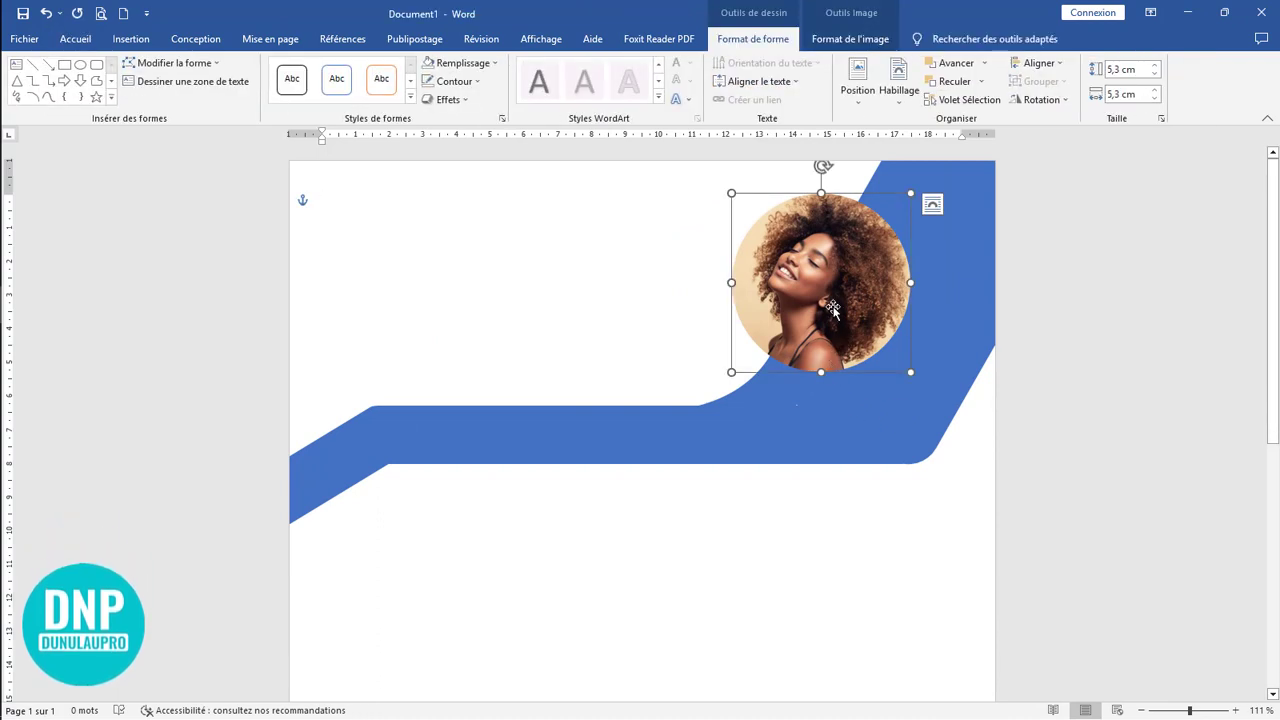
left_click_drag(830, 317, 820, 343)
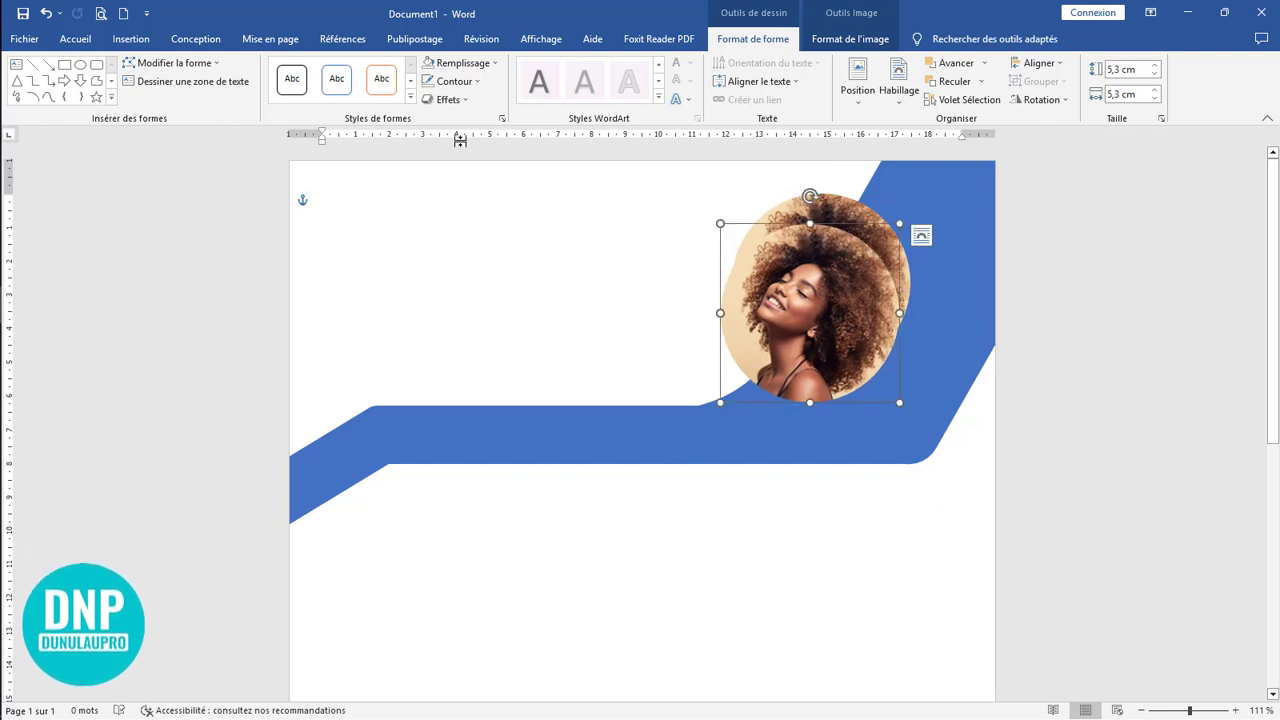
left_click(465, 64)
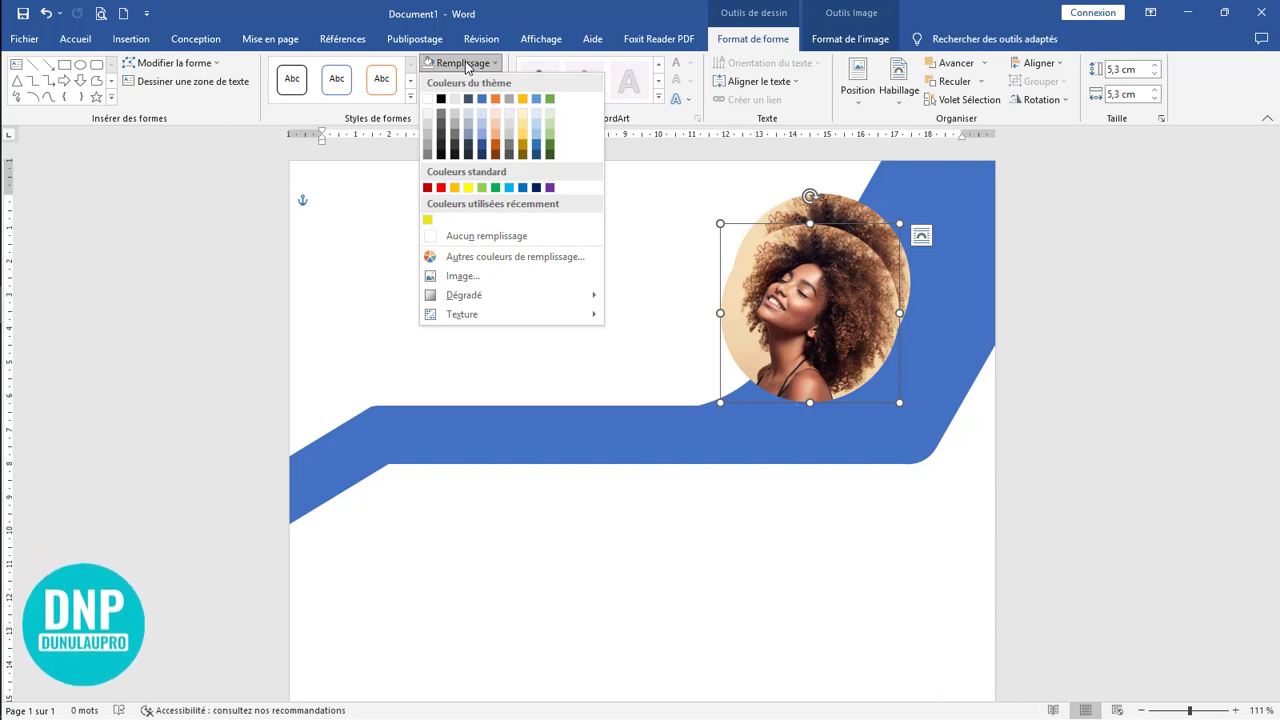
left_click(476, 236)
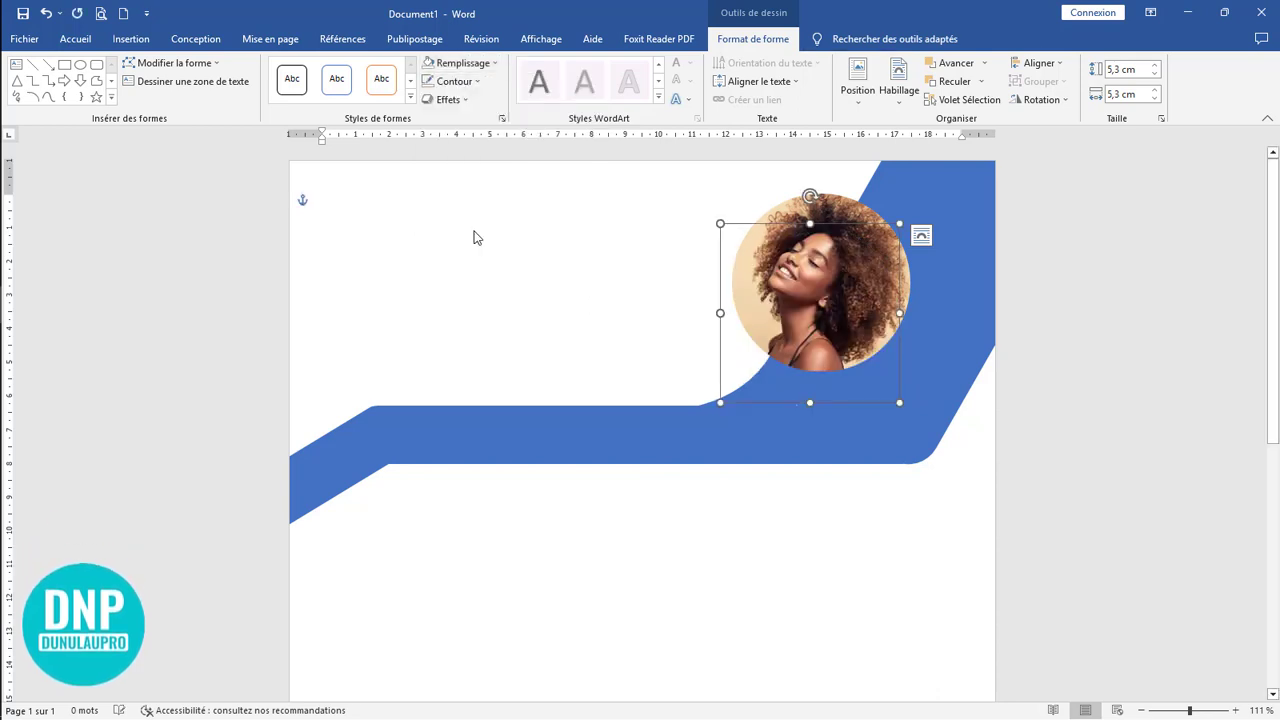
Give the unfilled circle a white outline 3 pt thick
left_click(454, 82)
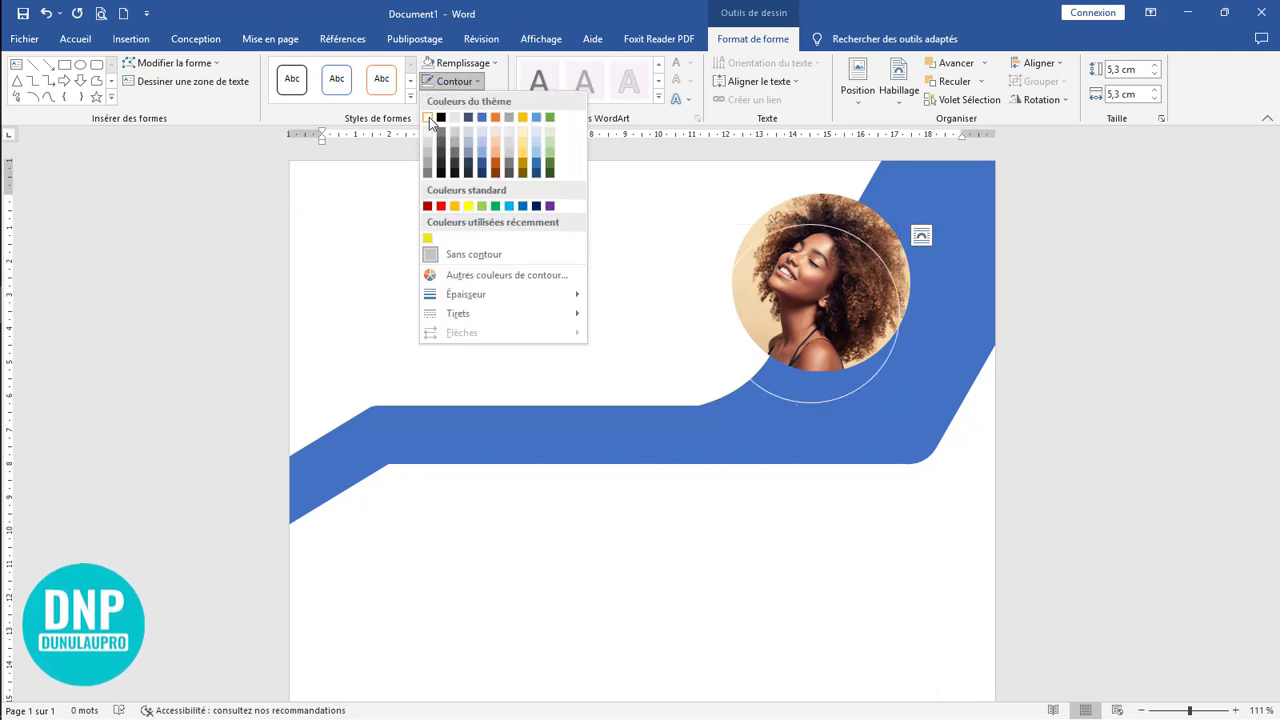
left_click(430, 118)
left_click(455, 81)
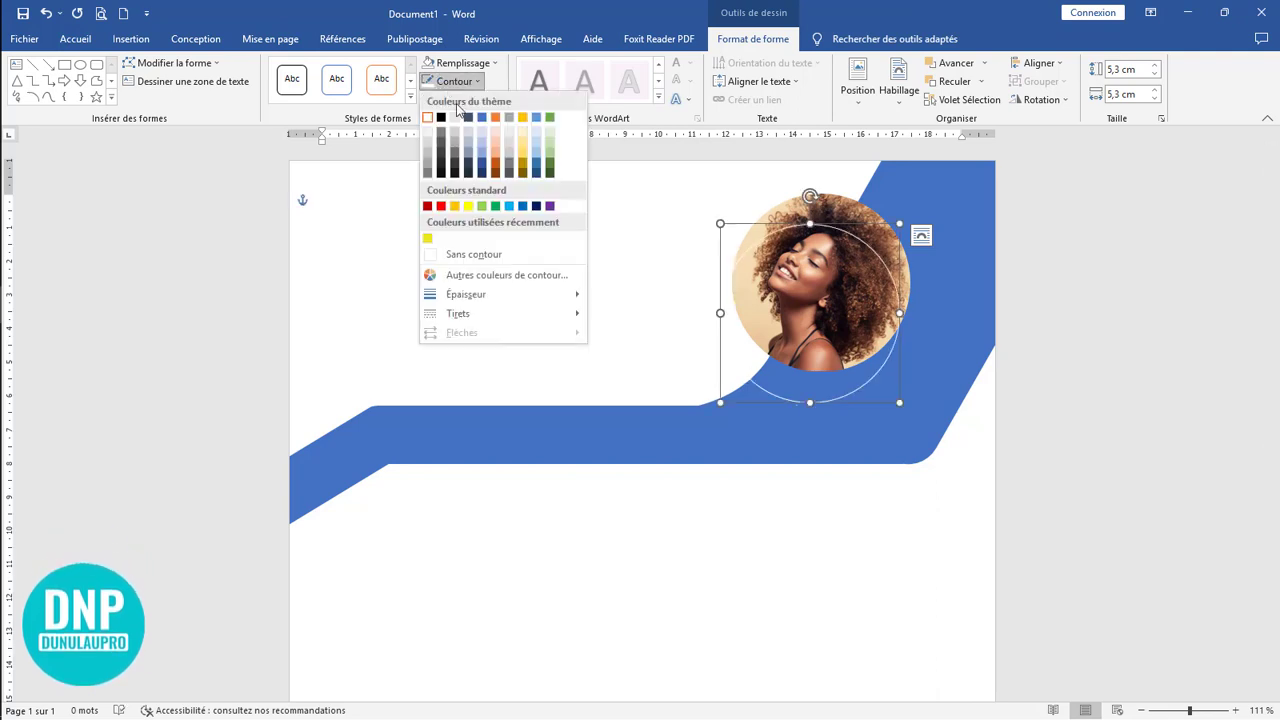
mouse_move(511, 297)
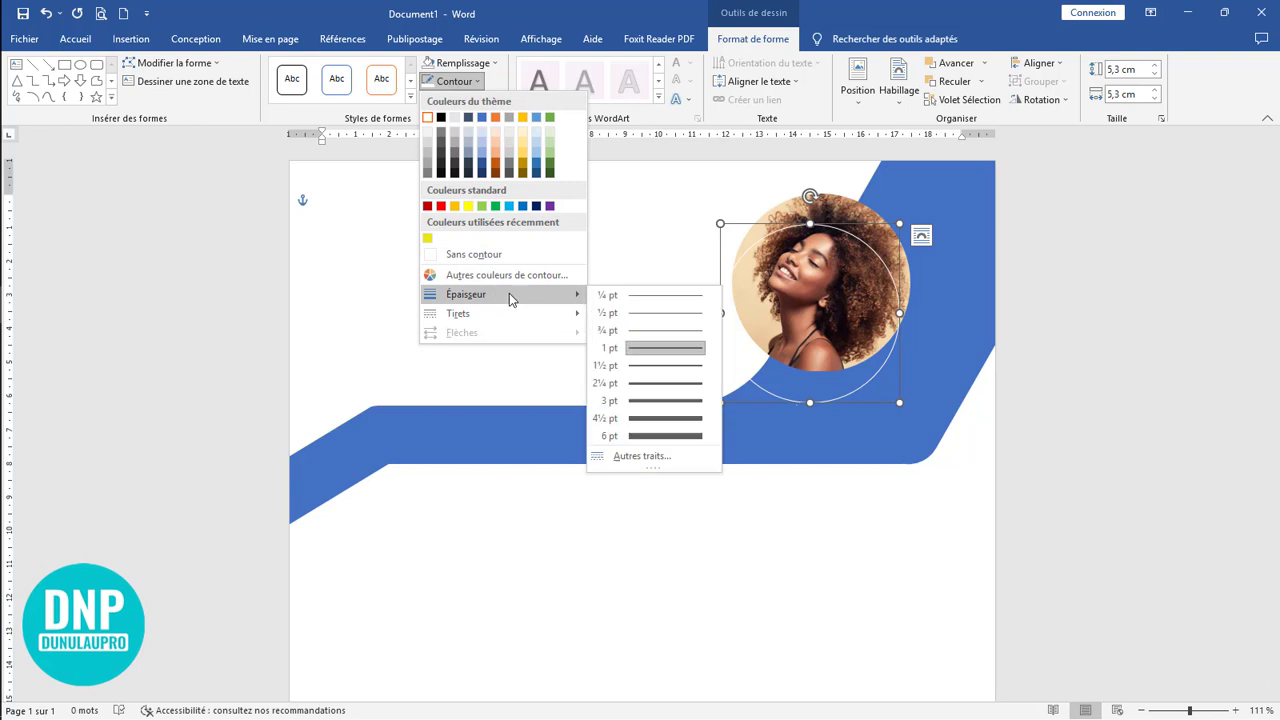
left_click(657, 401)
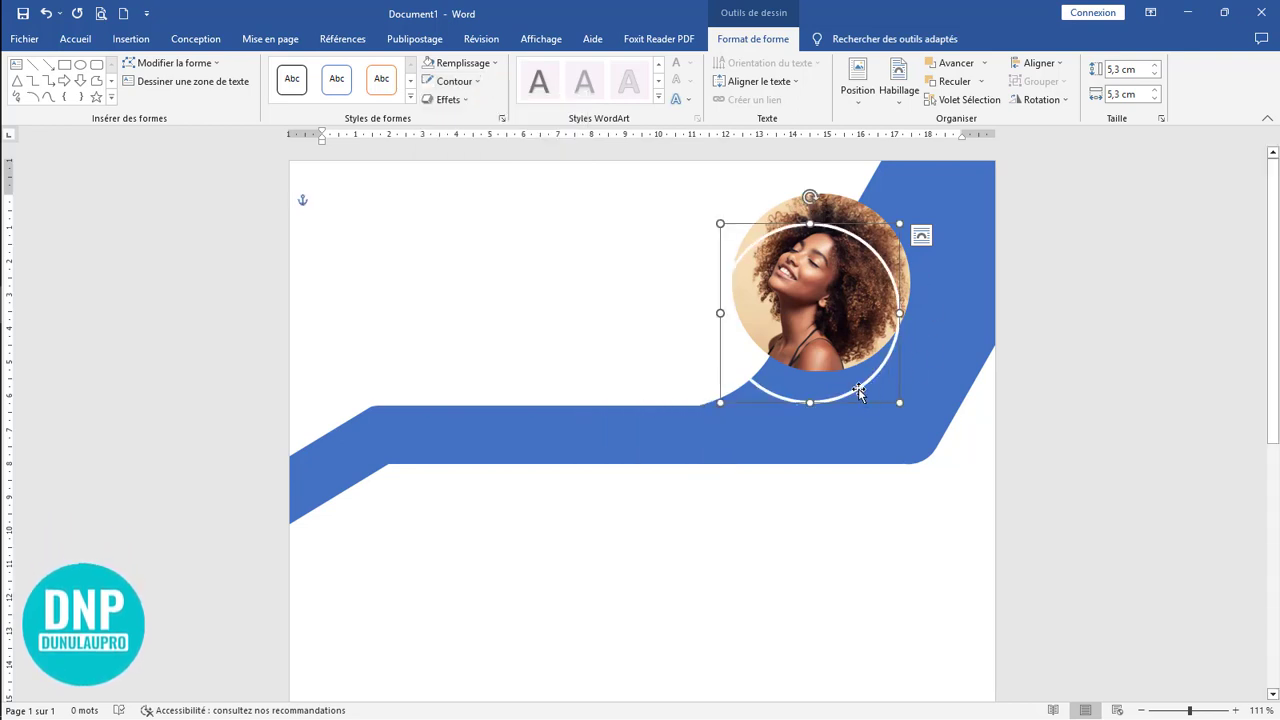
Resize the white ring to 5,8 cm by 5,8 cm and centre it around the circular photo
left_click(1121, 69)
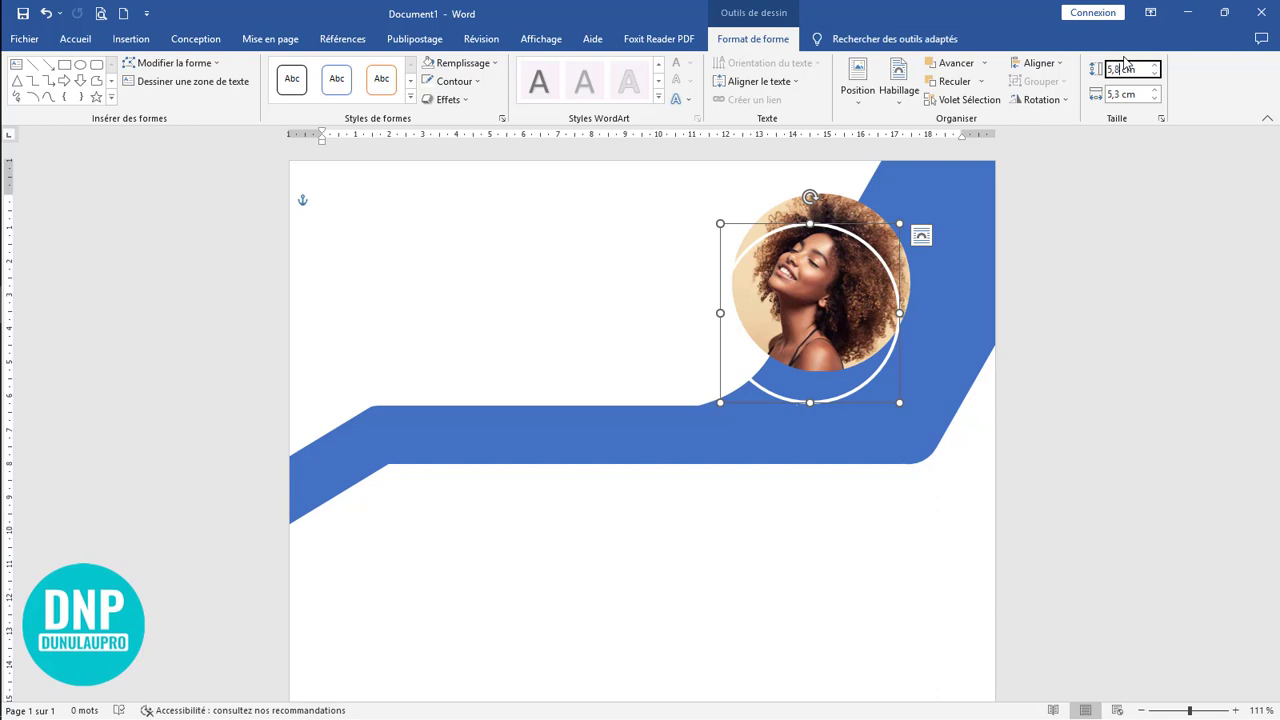
left_click(1117, 93)
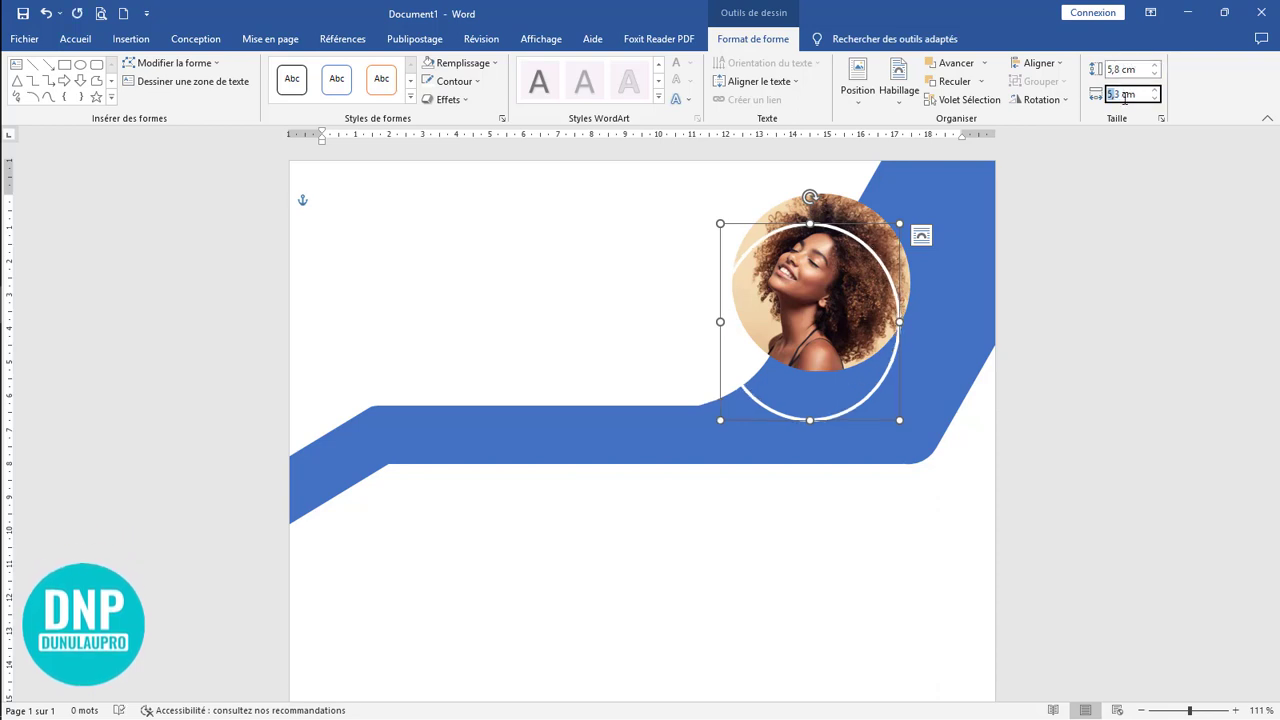
type("5,8")
key("Return")
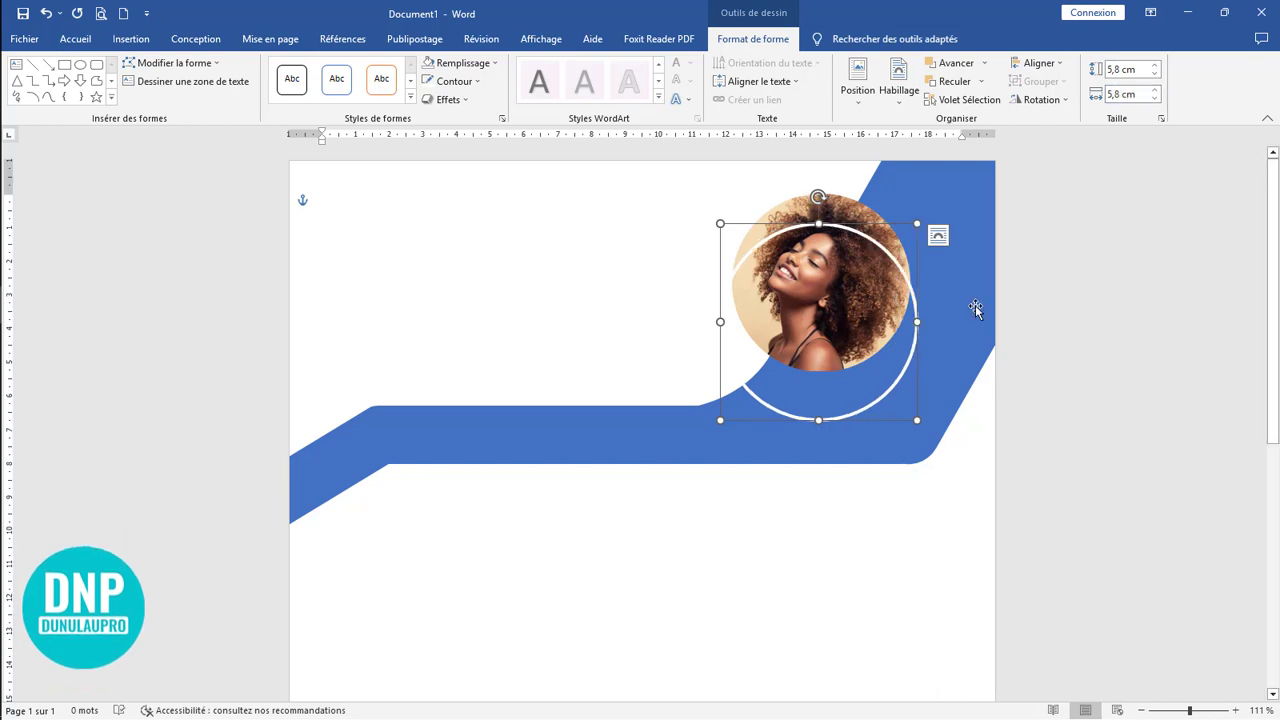
left_click_drag(864, 411, 870, 373)
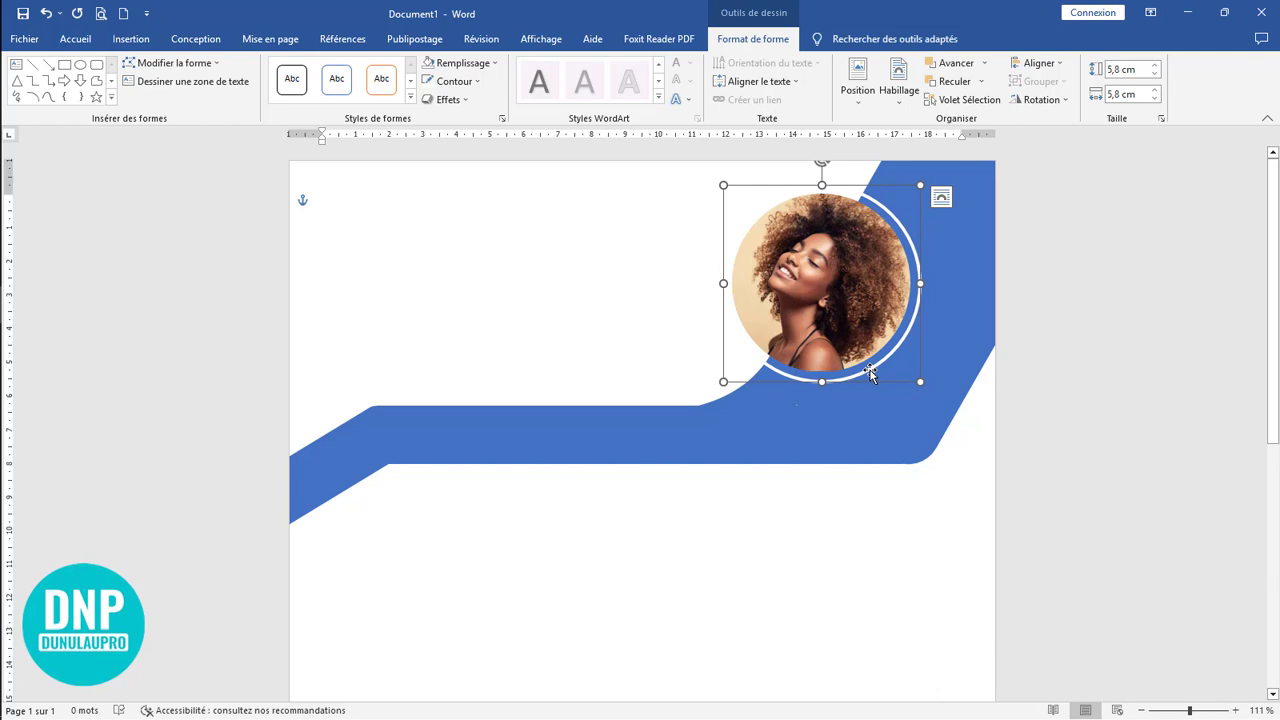
left_click(878, 547)
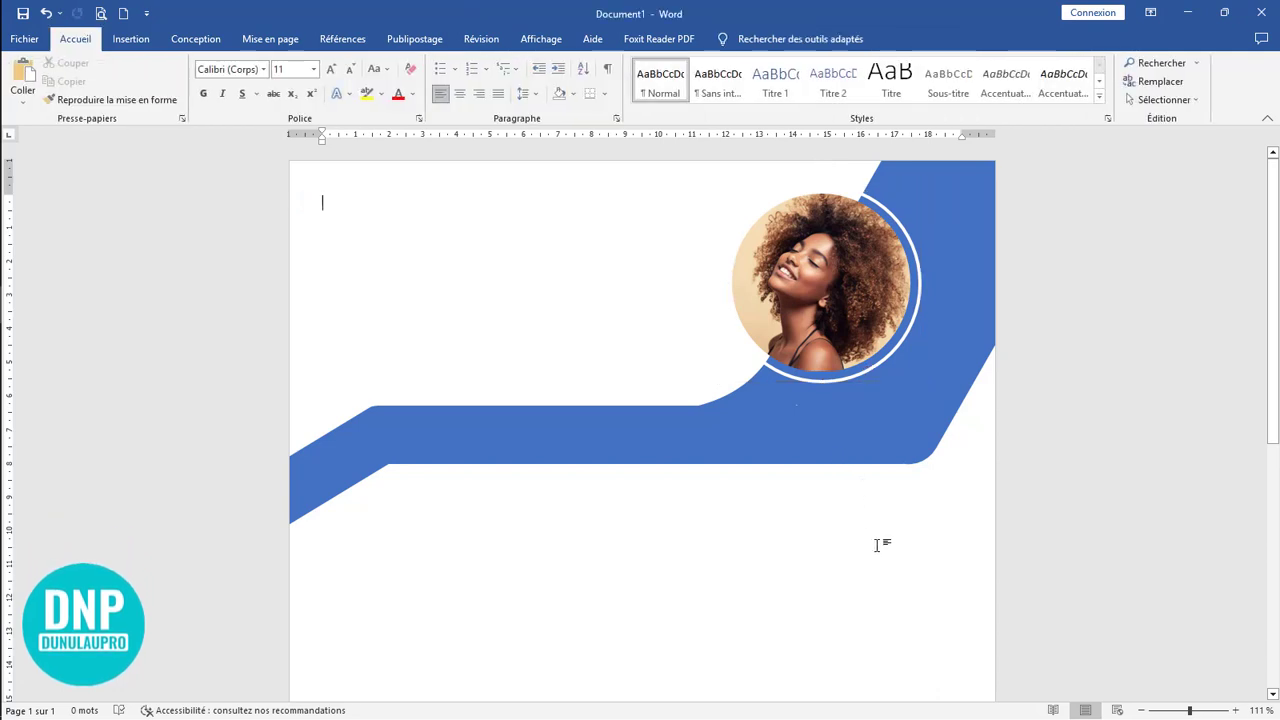
Fill the large slanted shape behind the photo with the custom golden yellow #E7CB21
scroll(938, 322, "down", 1)
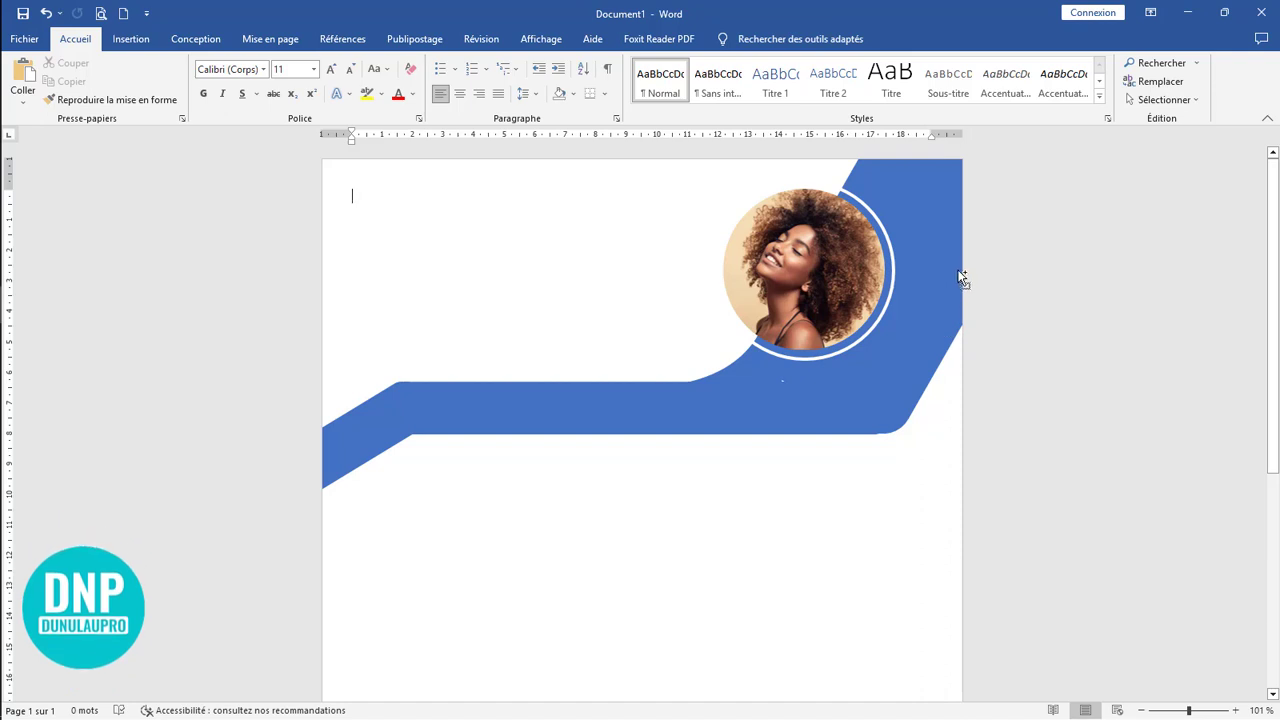
left_click(909, 208)
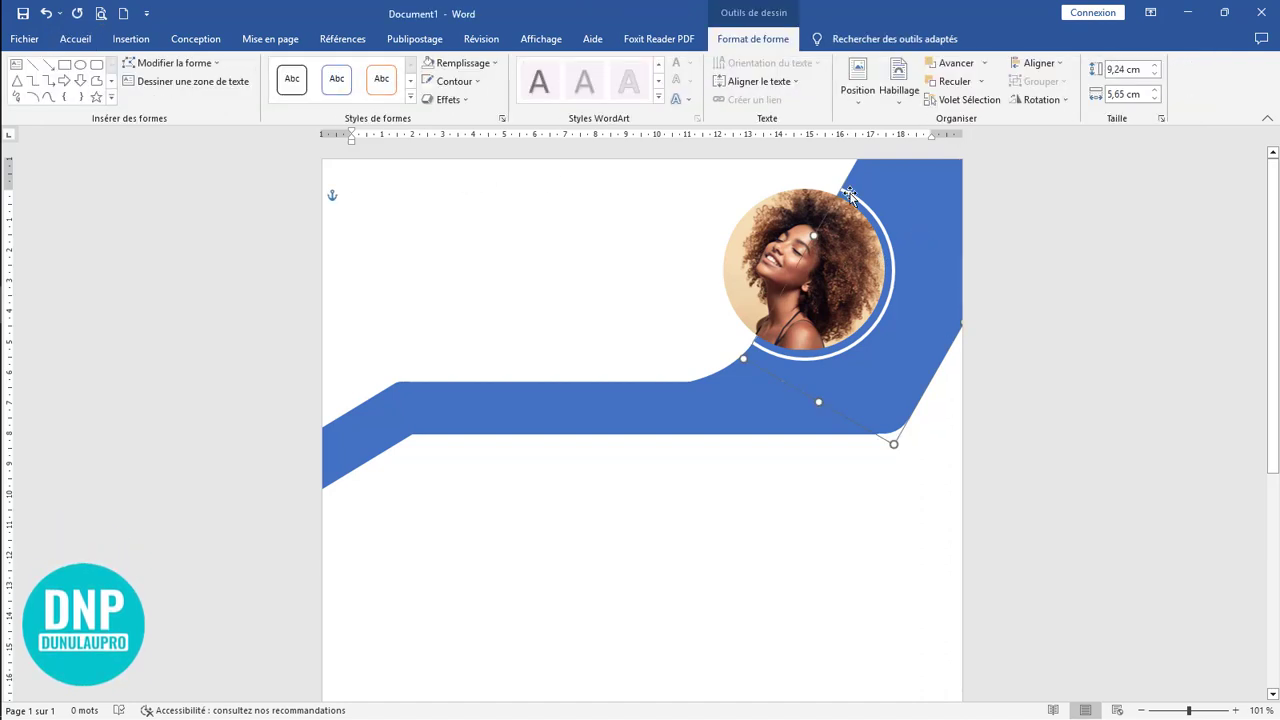
left_click(466, 66)
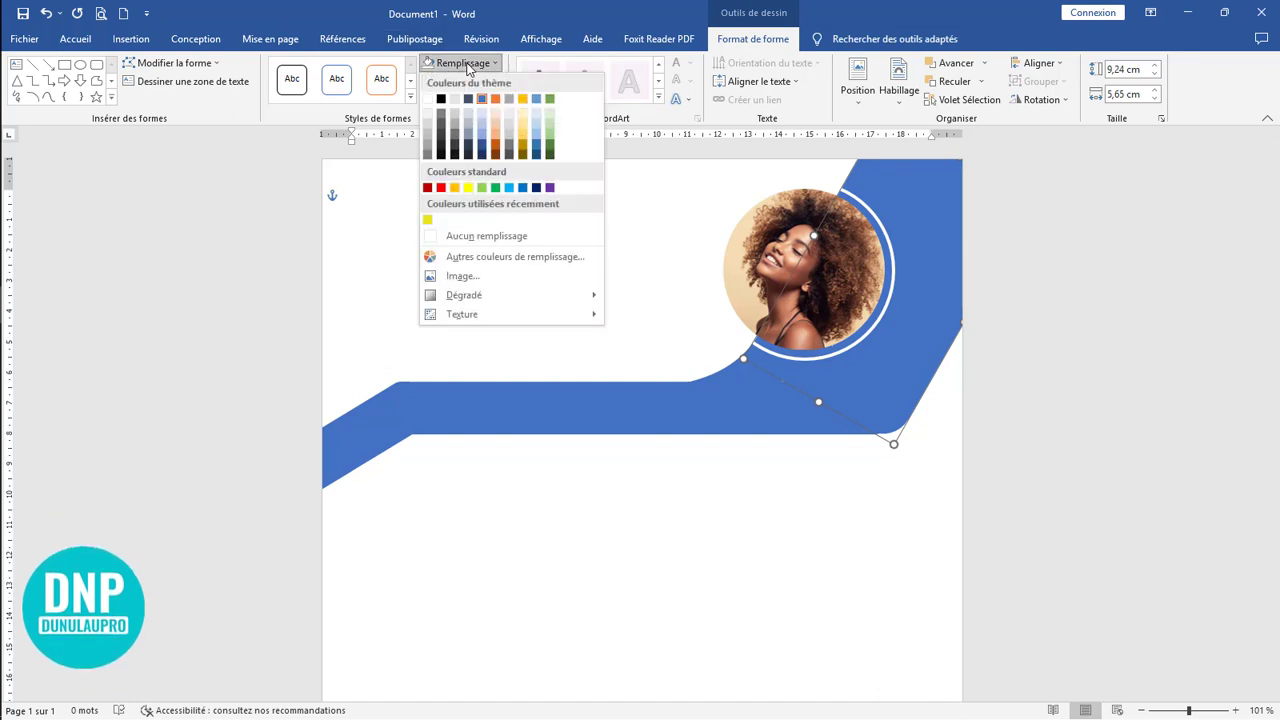
left_click(513, 258)
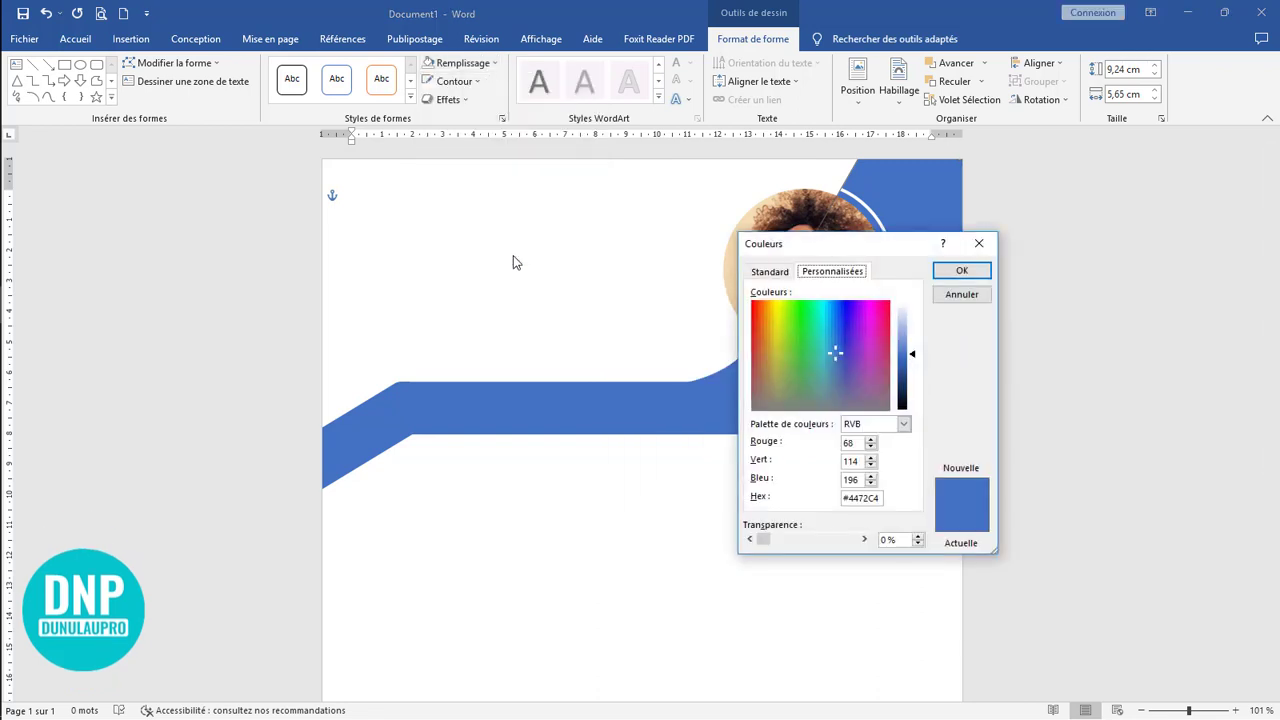
left_click(773, 313)
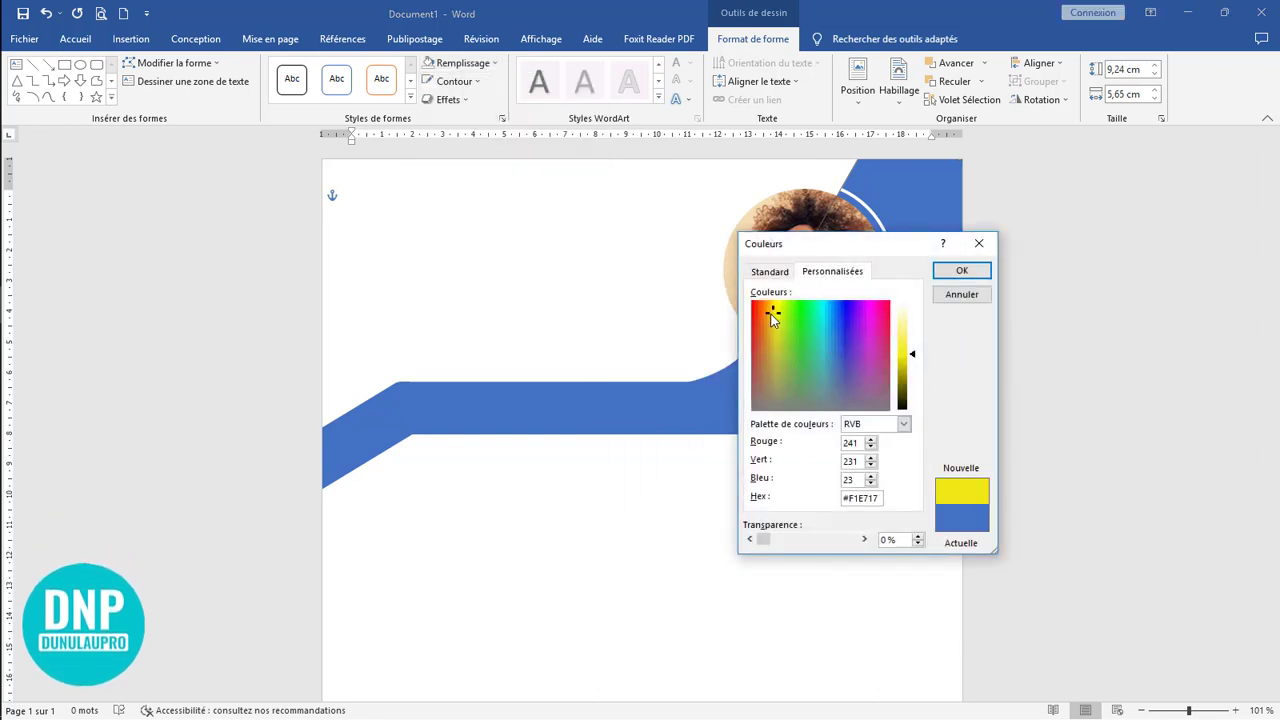
left_click(770, 321)
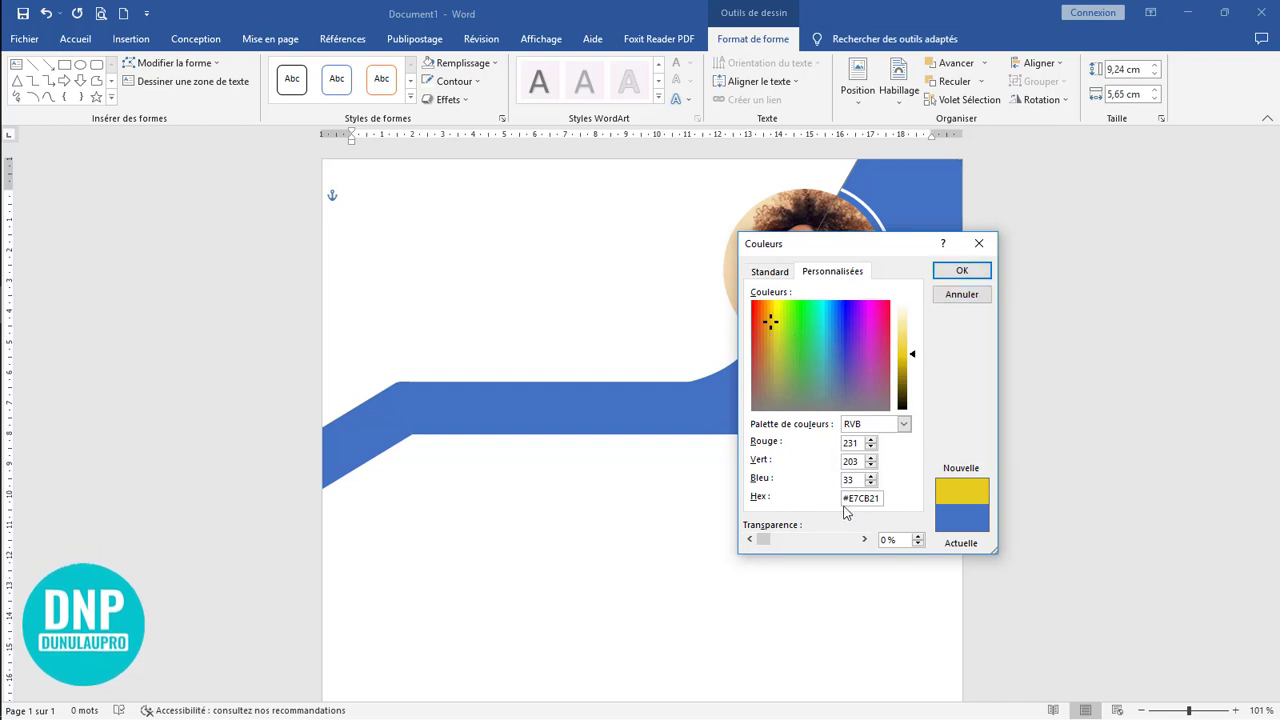
left_click(962, 272)
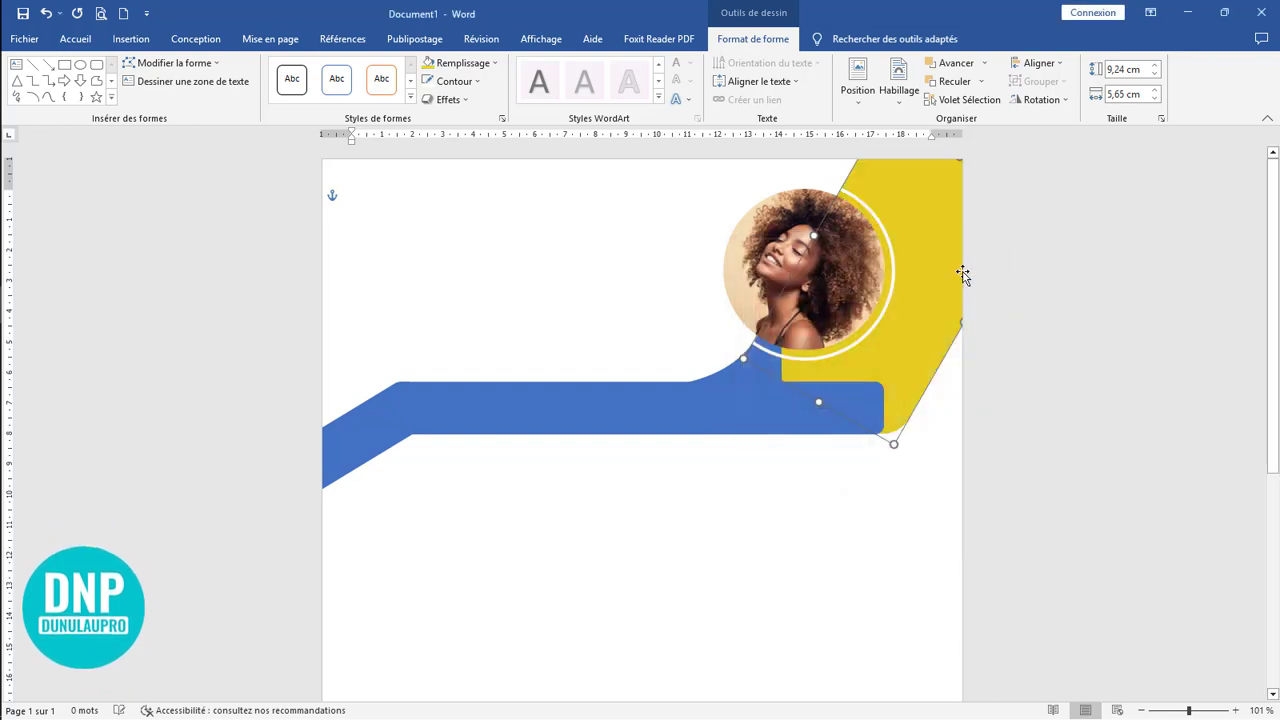
Apply the same golden yellow fill to the curved corner piece, the horizontal bar and the slanted end piece, and deselect
left_click(463, 66)
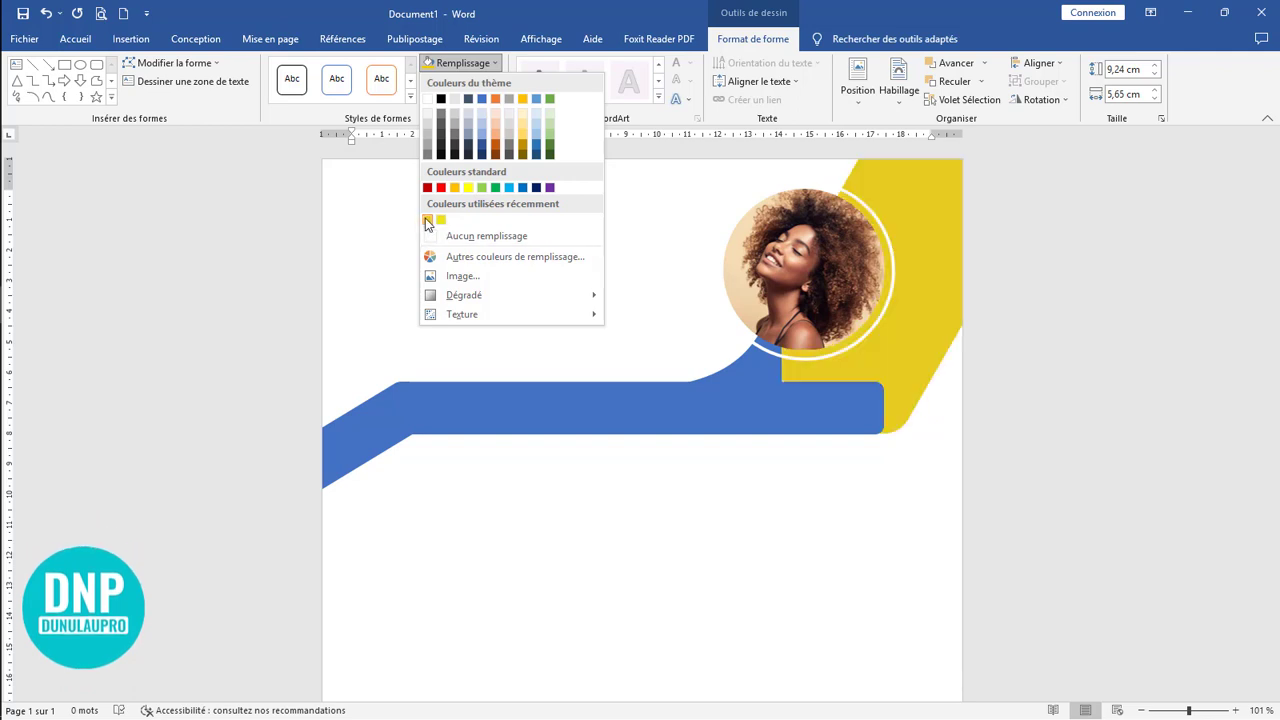
left_click(428, 220)
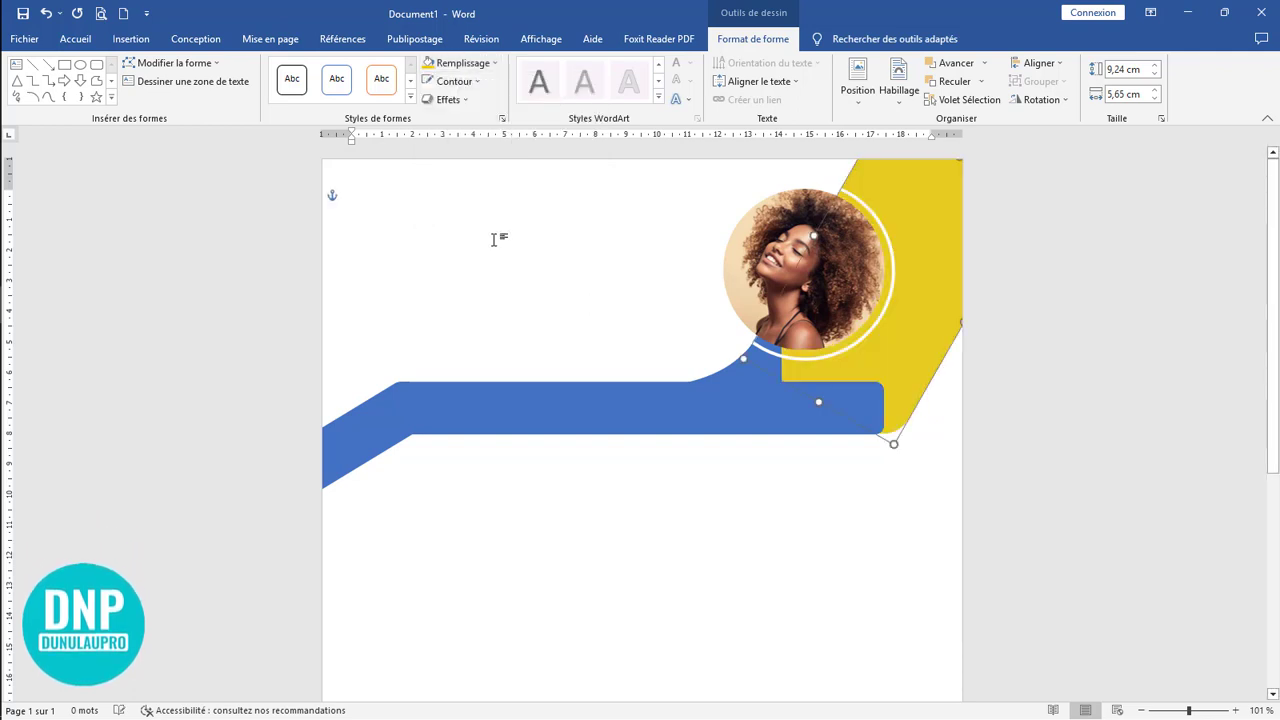
left_click(767, 355)
left_click(762, 368)
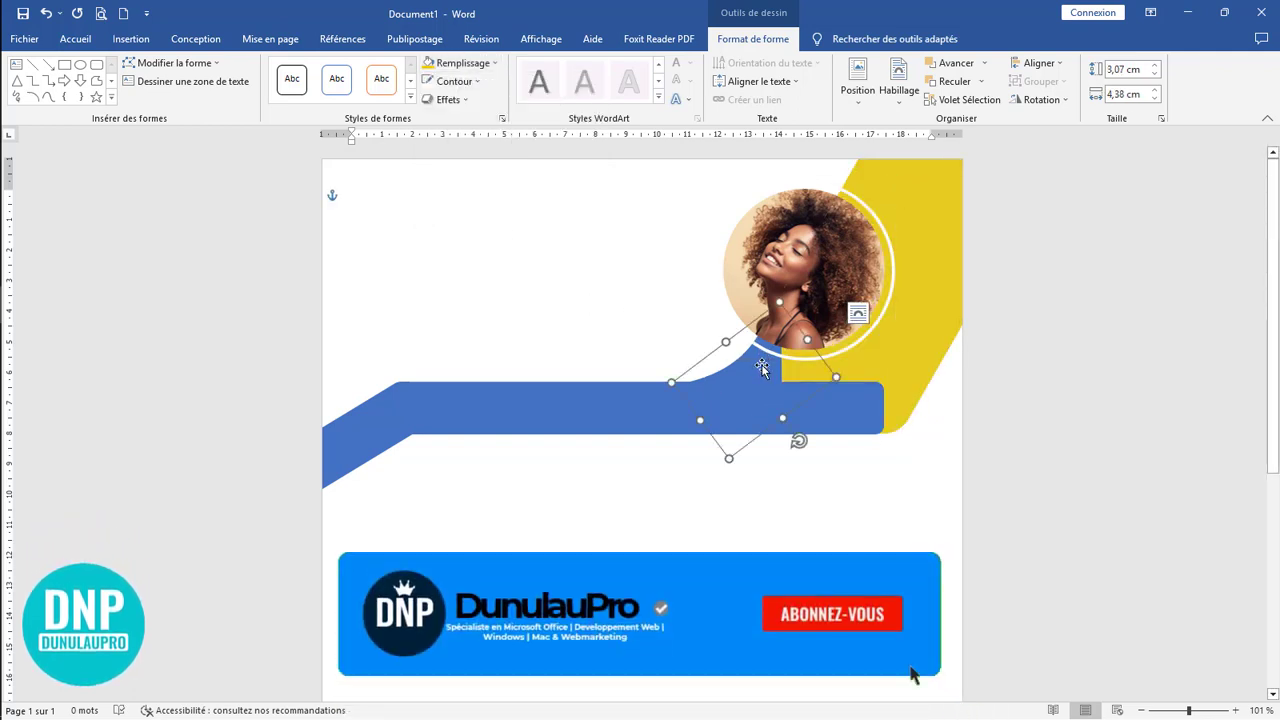
left_click(428, 65)
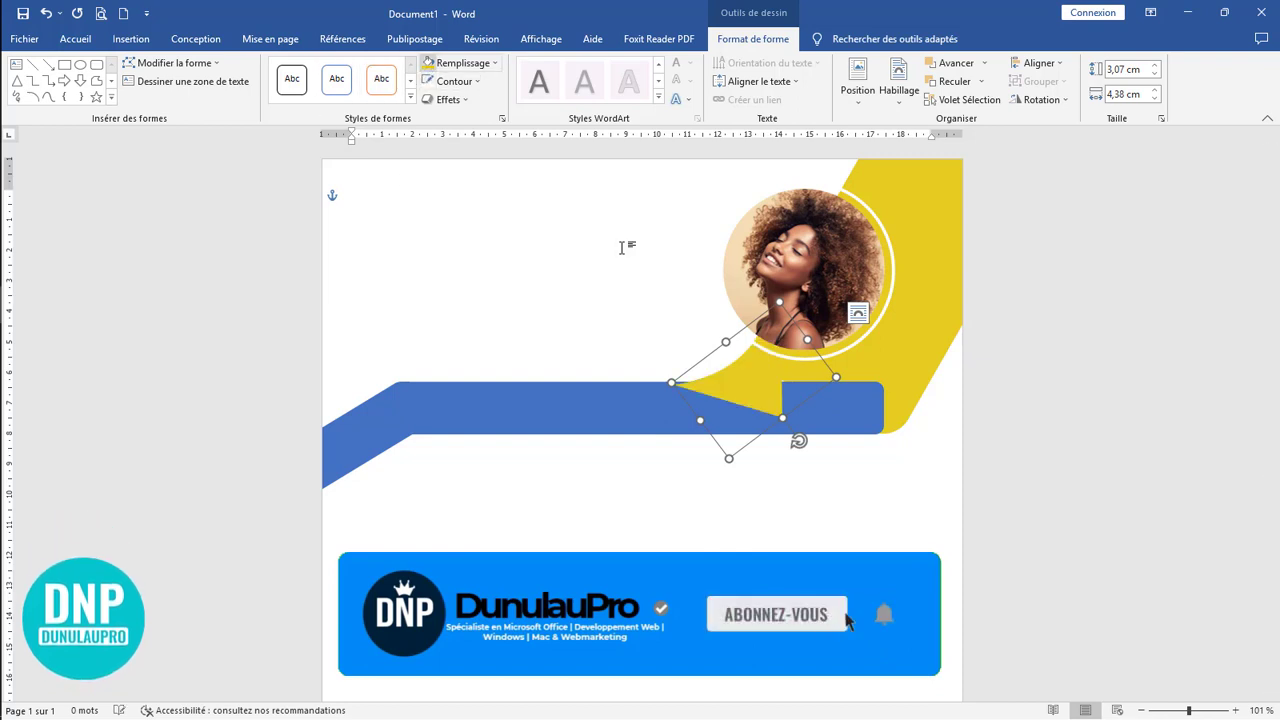
left_click(823, 411)
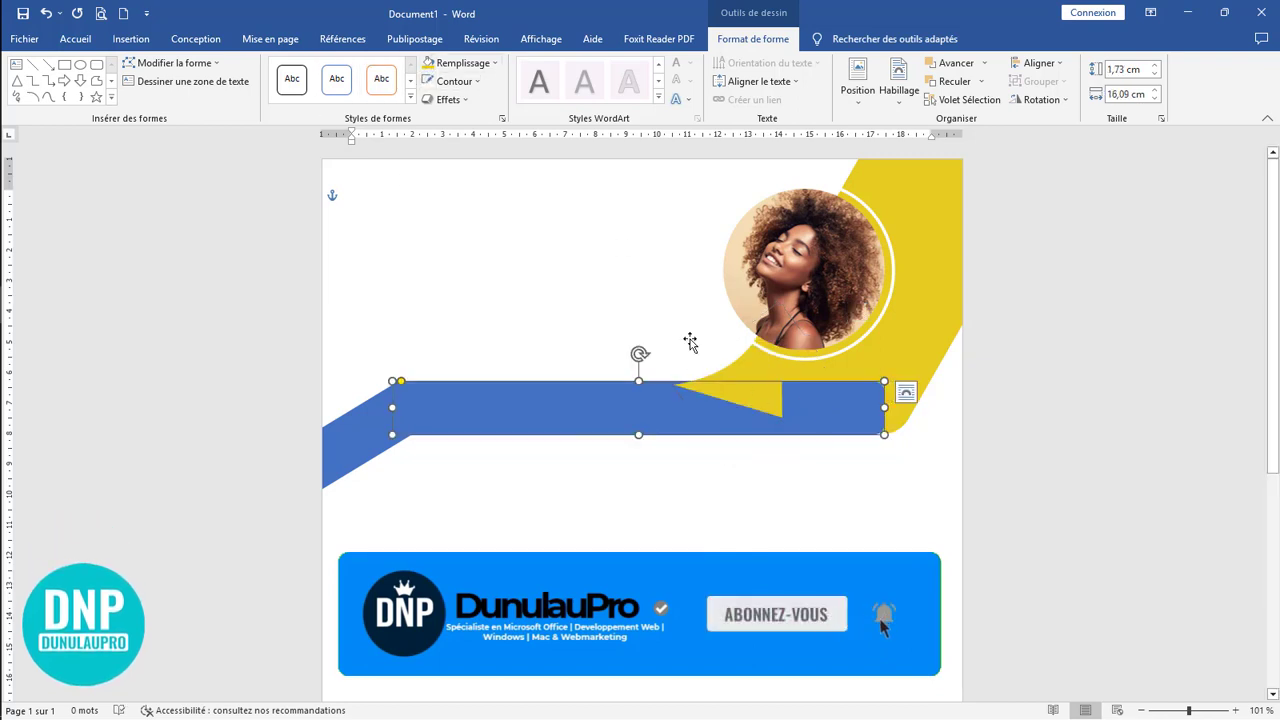
left_click(428, 64)
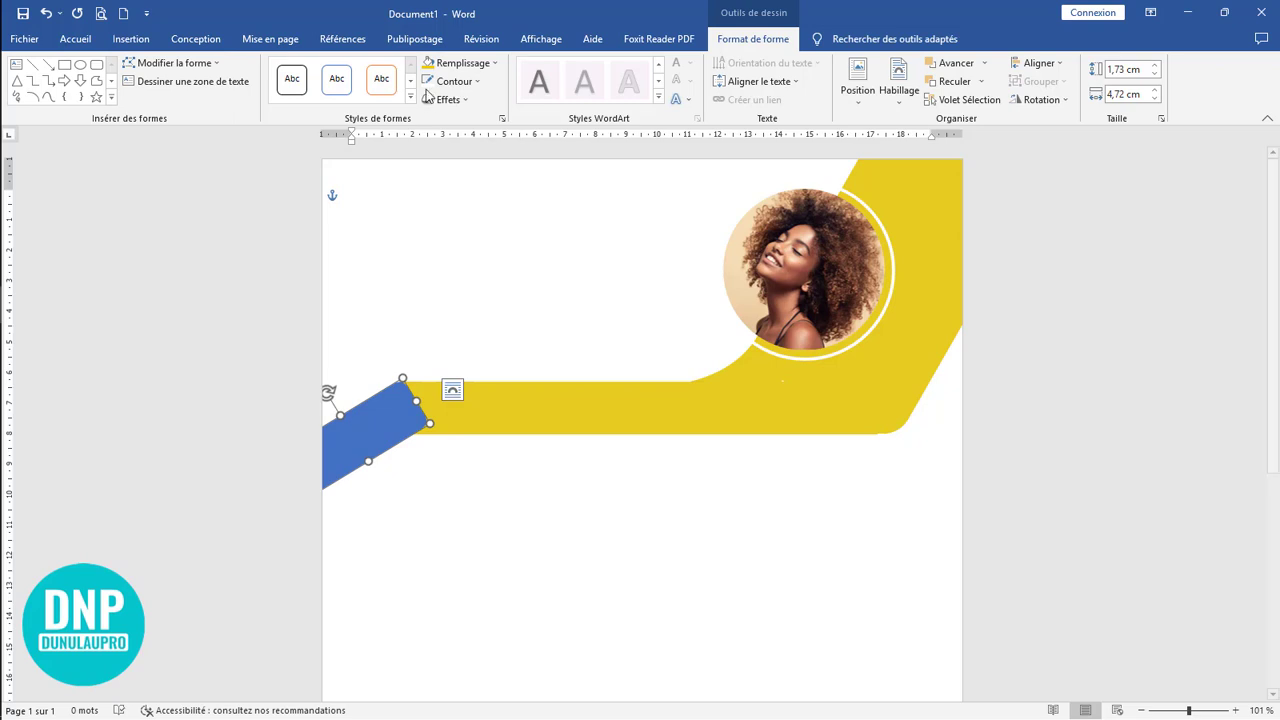
key("Delete")
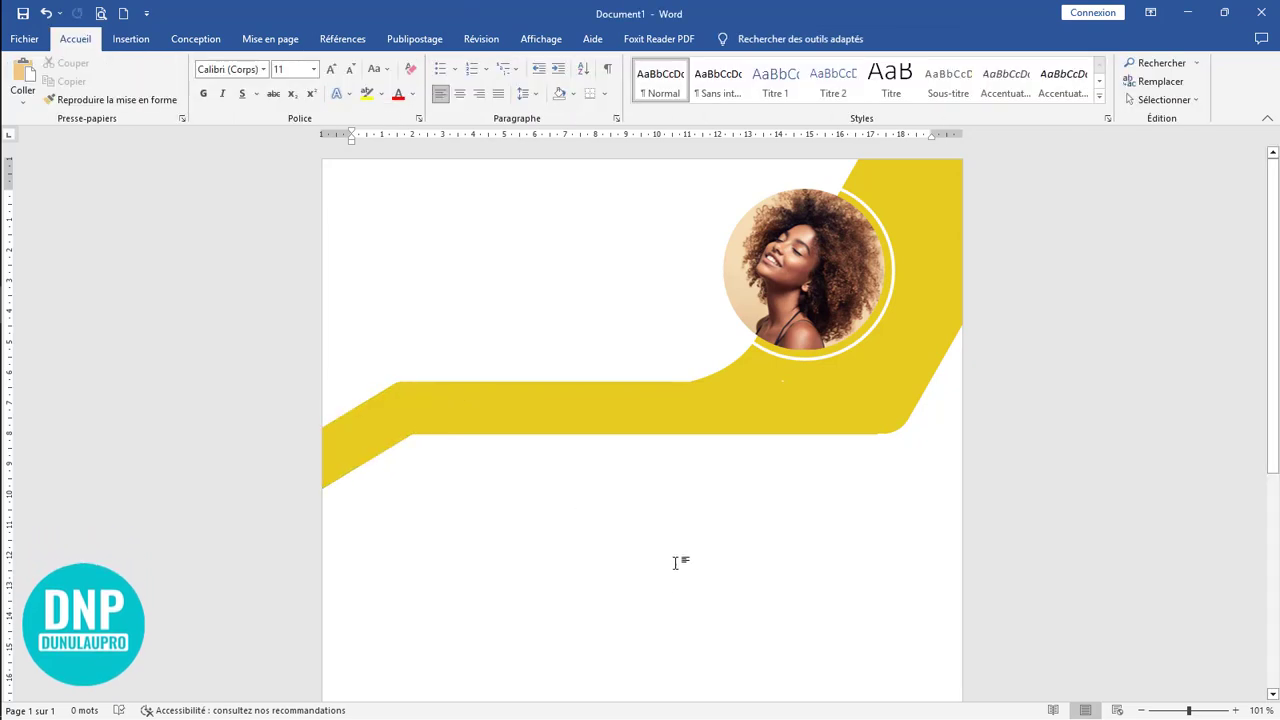
Draw a rectangle about 22,91 cm high and 8,4 cm wide along the page's left edge, from the yellow band to the page bottom
scroll(678, 558, "down", 3)
scroll(678, 543, "up", 3)
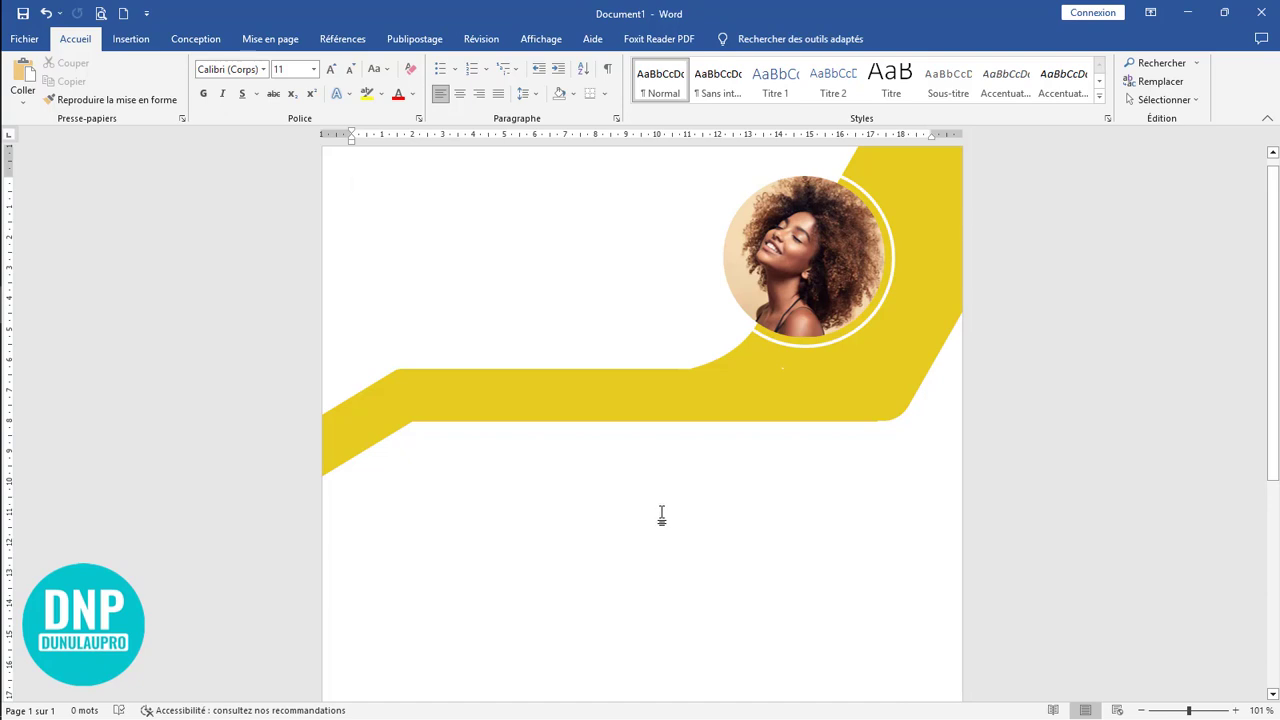
scroll(606, 491, "down", 5)
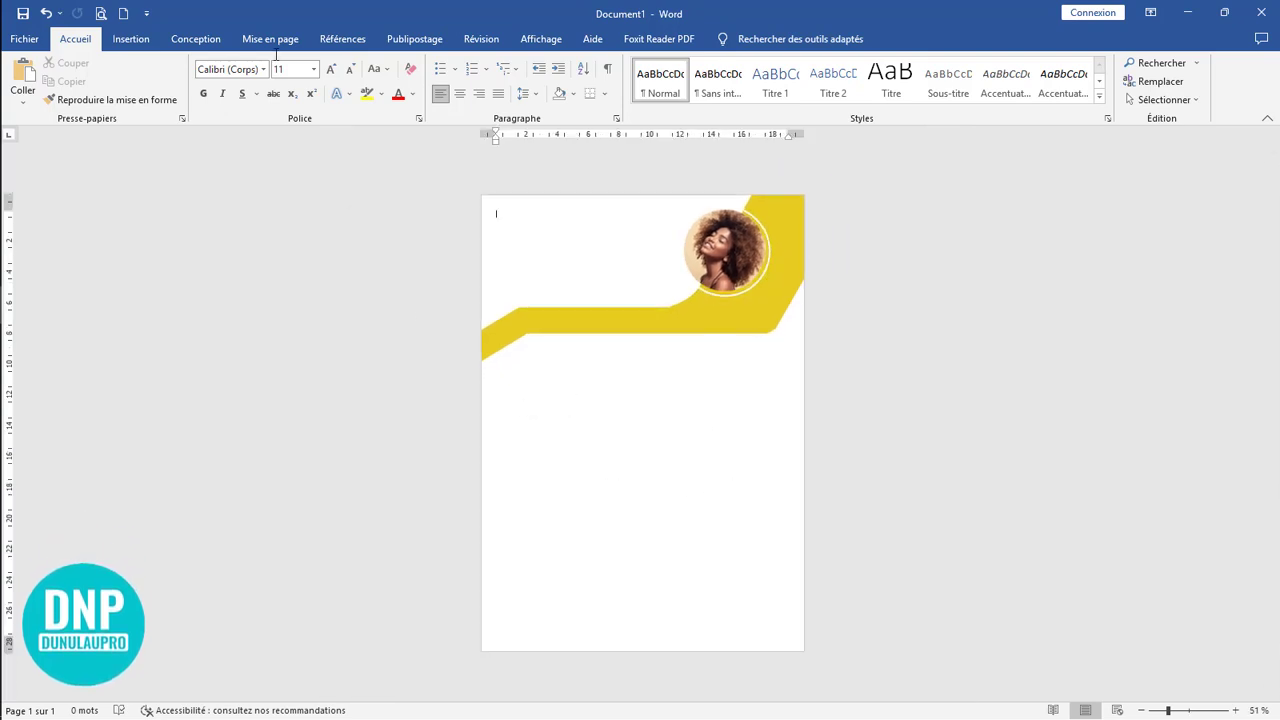
left_click(131, 38)
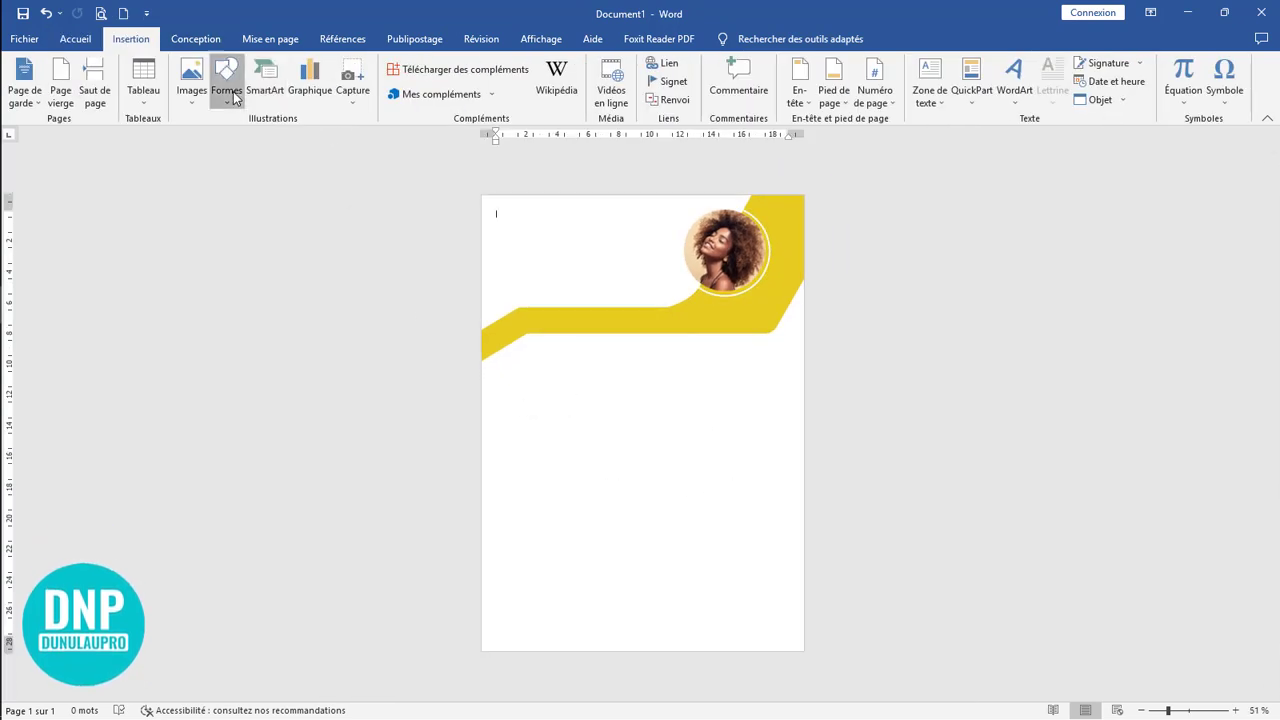
left_click(226, 78)
left_click(267, 135)
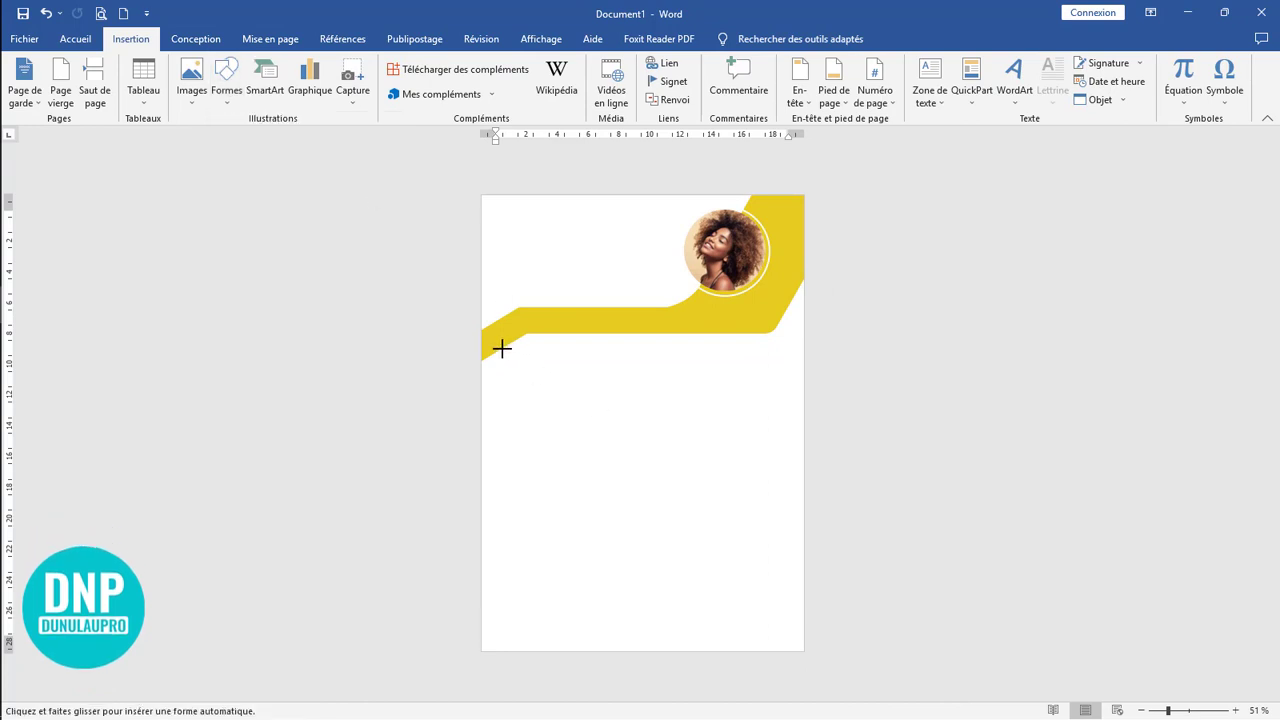
mouse_move(489, 302)
left_mouse_down()
mouse_move(577, 614)
mouse_move(615, 656)
left_mouse_up()
mouse_move(563, 491)
left_mouse_down()
mouse_move(563, 522)
mouse_move(573, 497)
mouse_move(562, 491)
left_mouse_up()
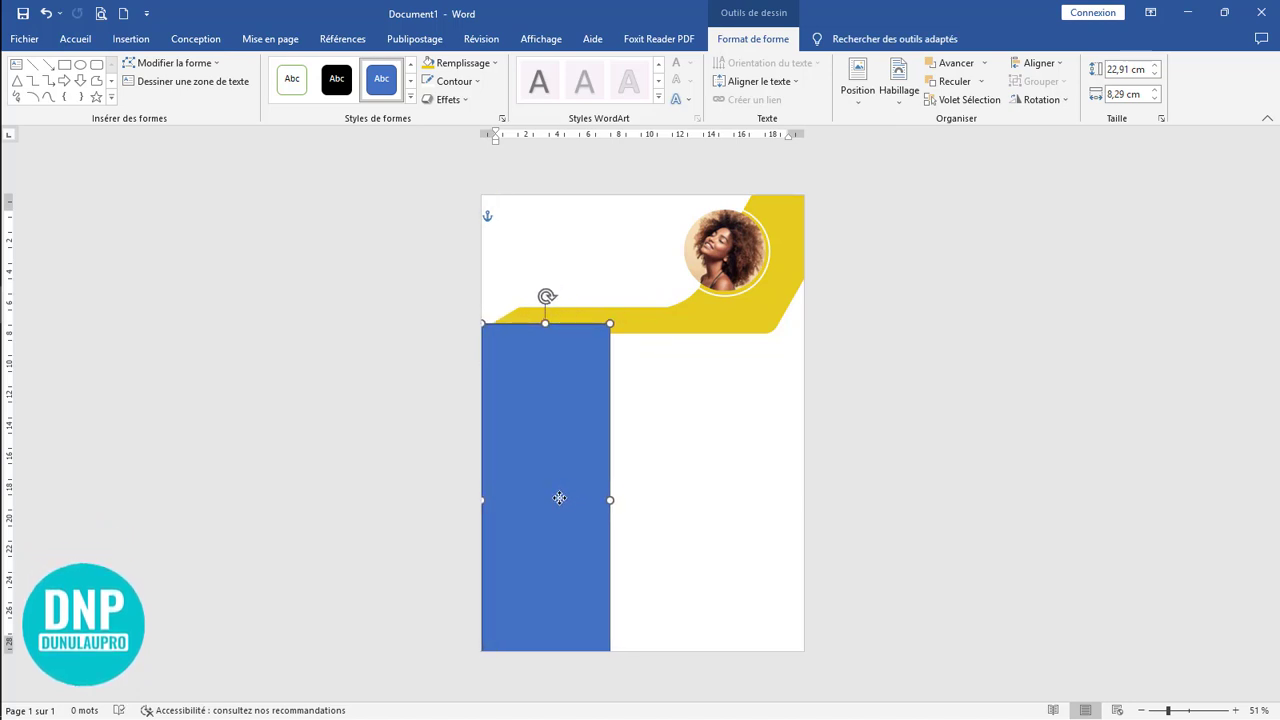
left_click_drag(561, 498, 610, 502)
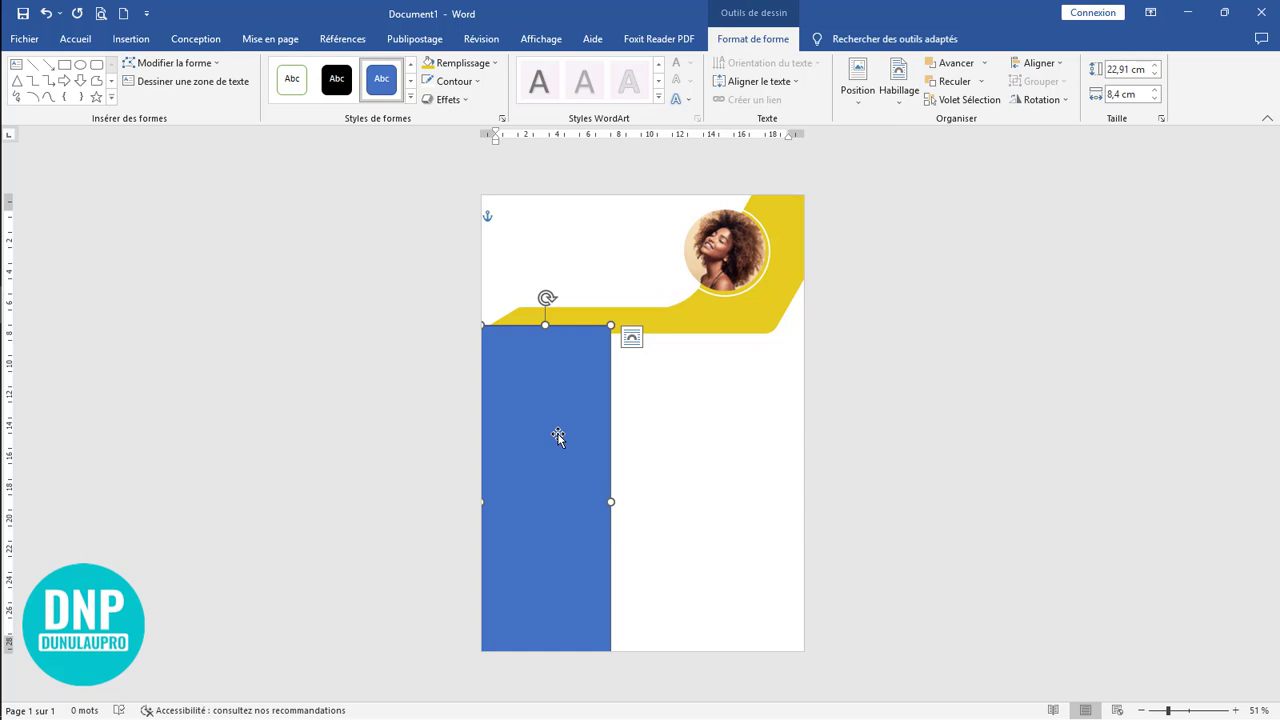
Fill the tall rectangle with the lightest grey shade of the white theme colour
left_click(478, 64)
left_click(478, 64)
left_click(478, 64)
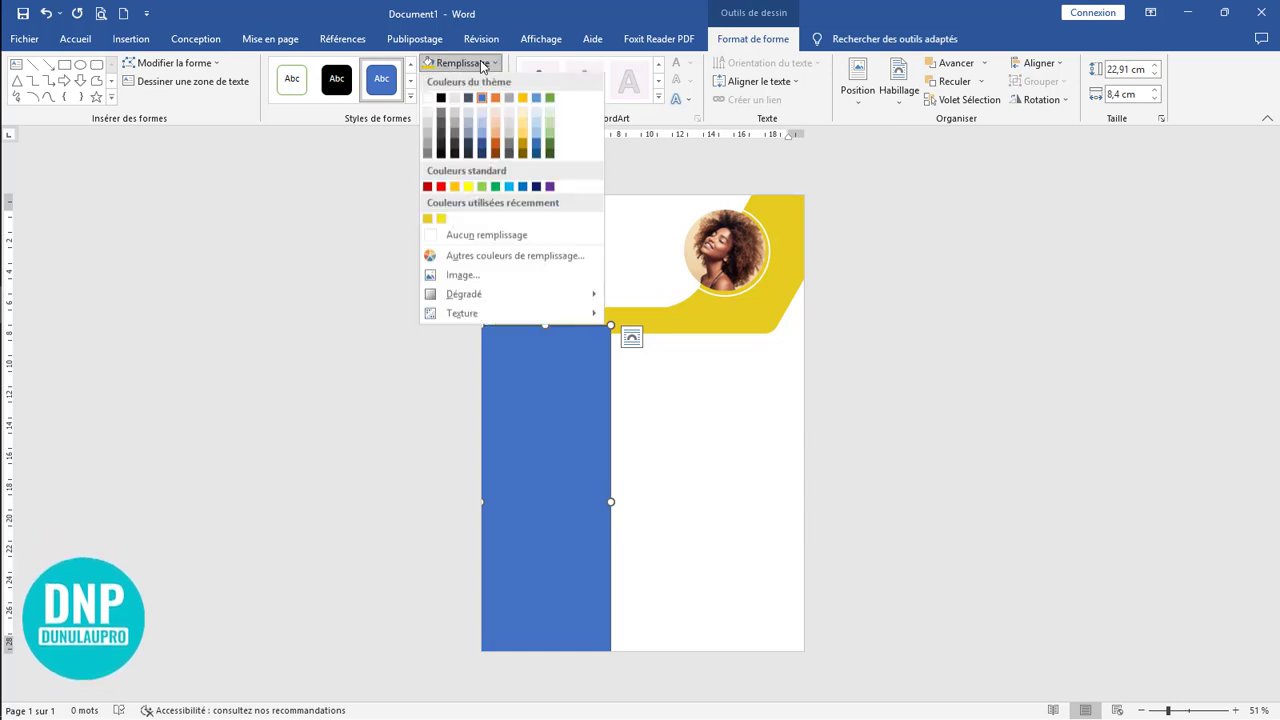
left_click(429, 110)
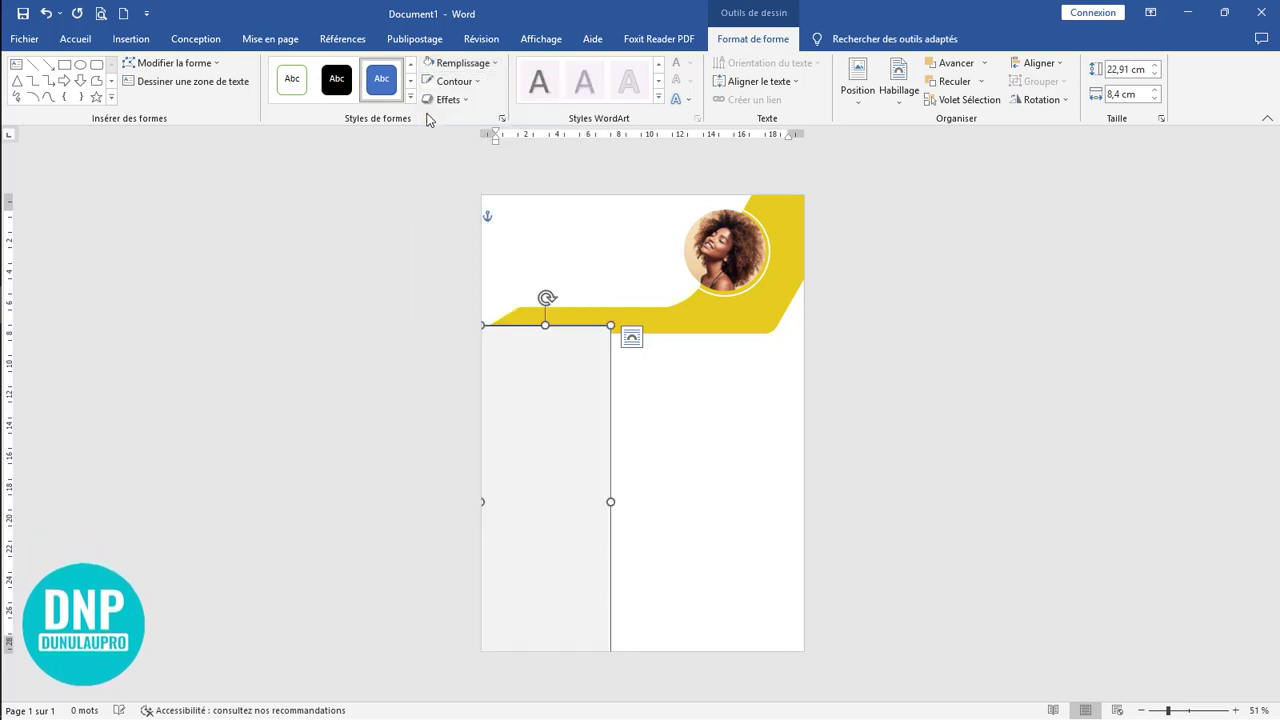
Remove the outline from the tall light grey rectangle and deselect it
scroll(1064, 469, "up", 5)
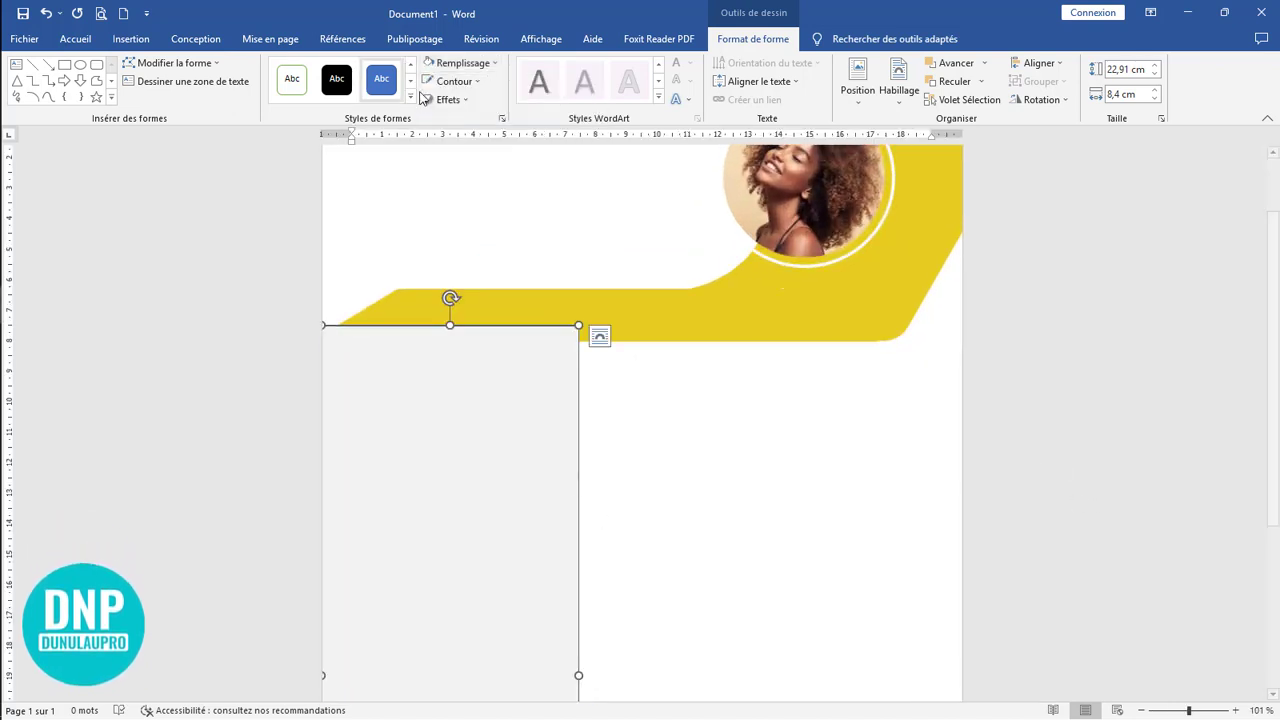
left_click(455, 82)
left_click(473, 255)
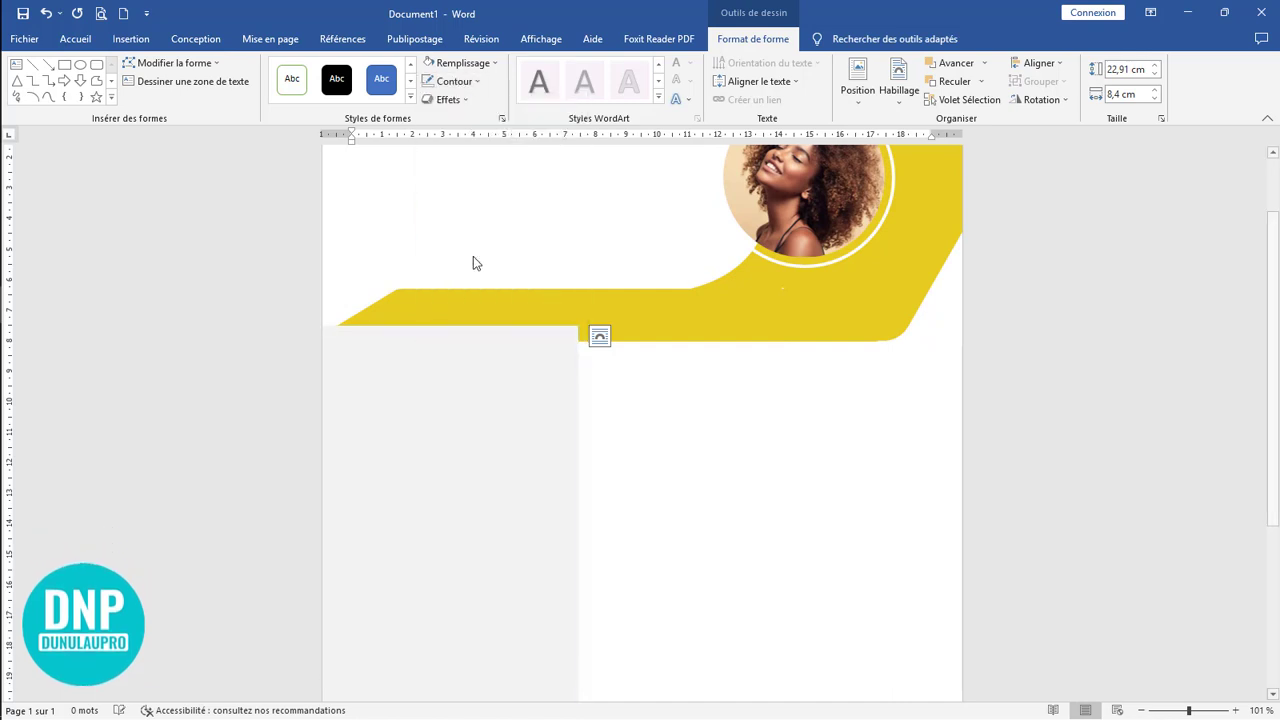
left_click(681, 445)
Set the grey rectangle's text wrapping to Derrière le texte so it sits beneath the yellow band, and deselect it
scroll(511, 477, "up", 1)
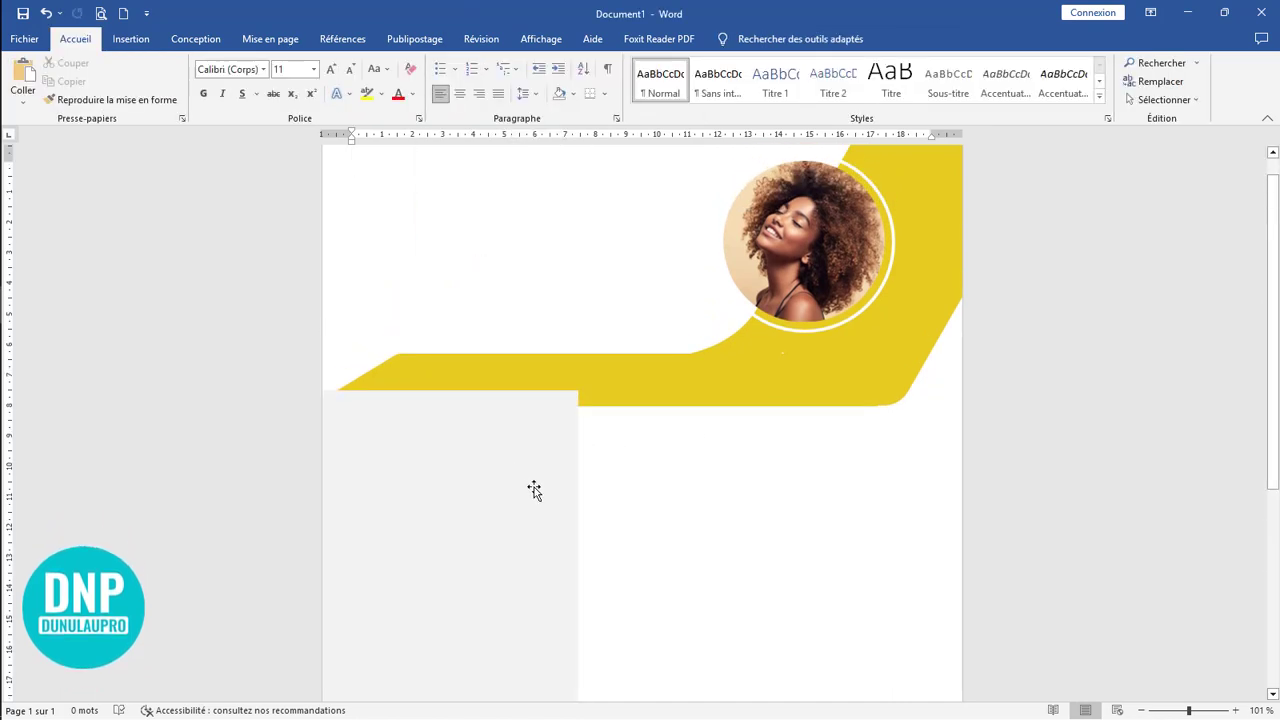
left_click(531, 489)
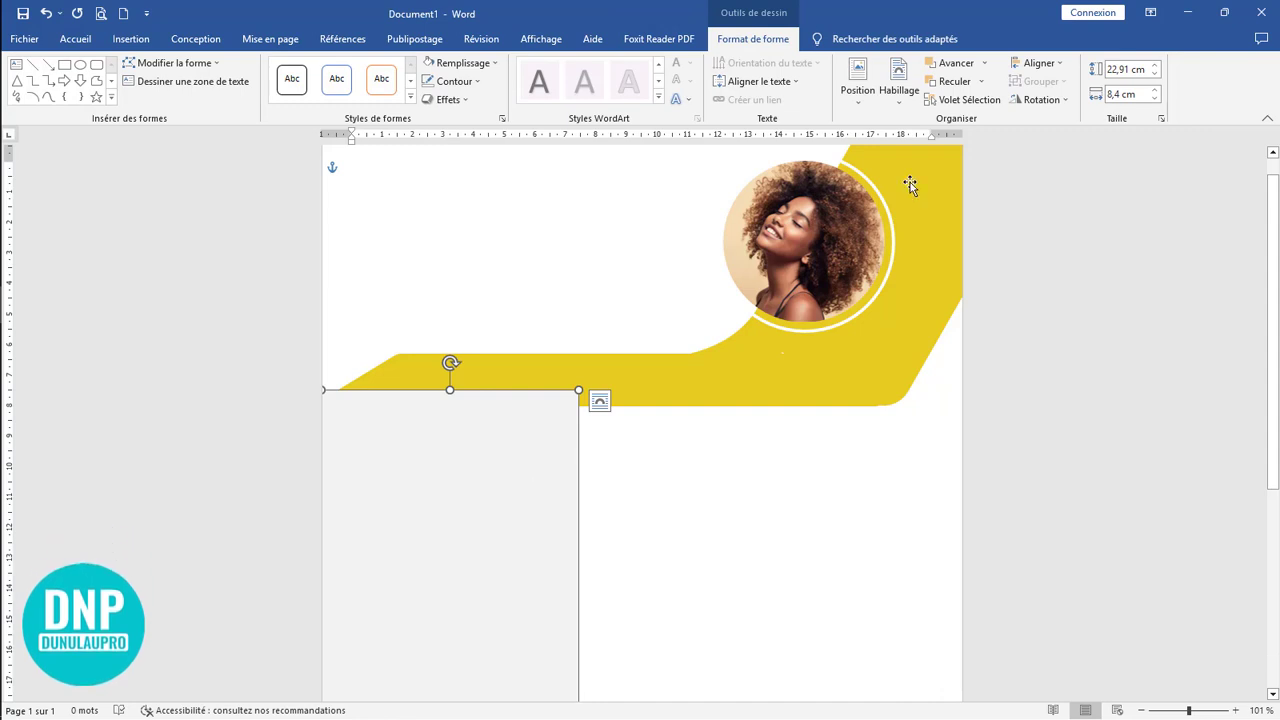
left_click(899, 80)
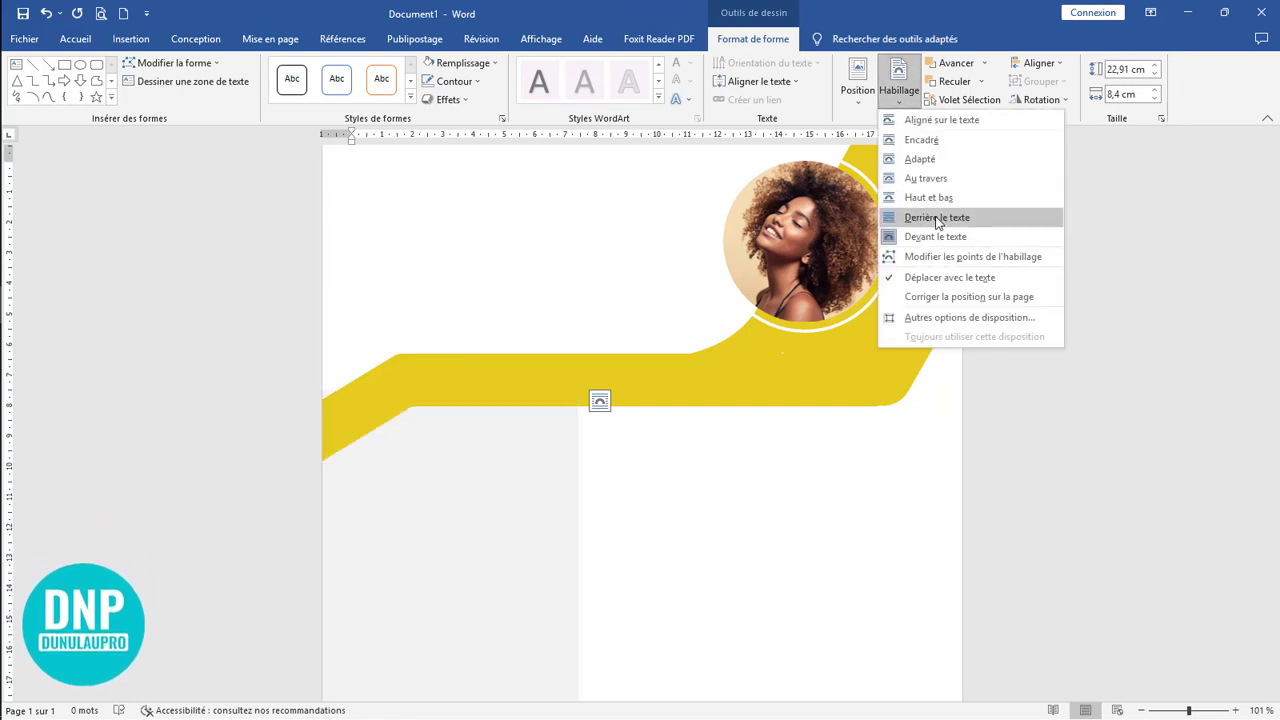
left_click(935, 217)
left_click(1022, 509)
scroll(846, 480, "down", 6)
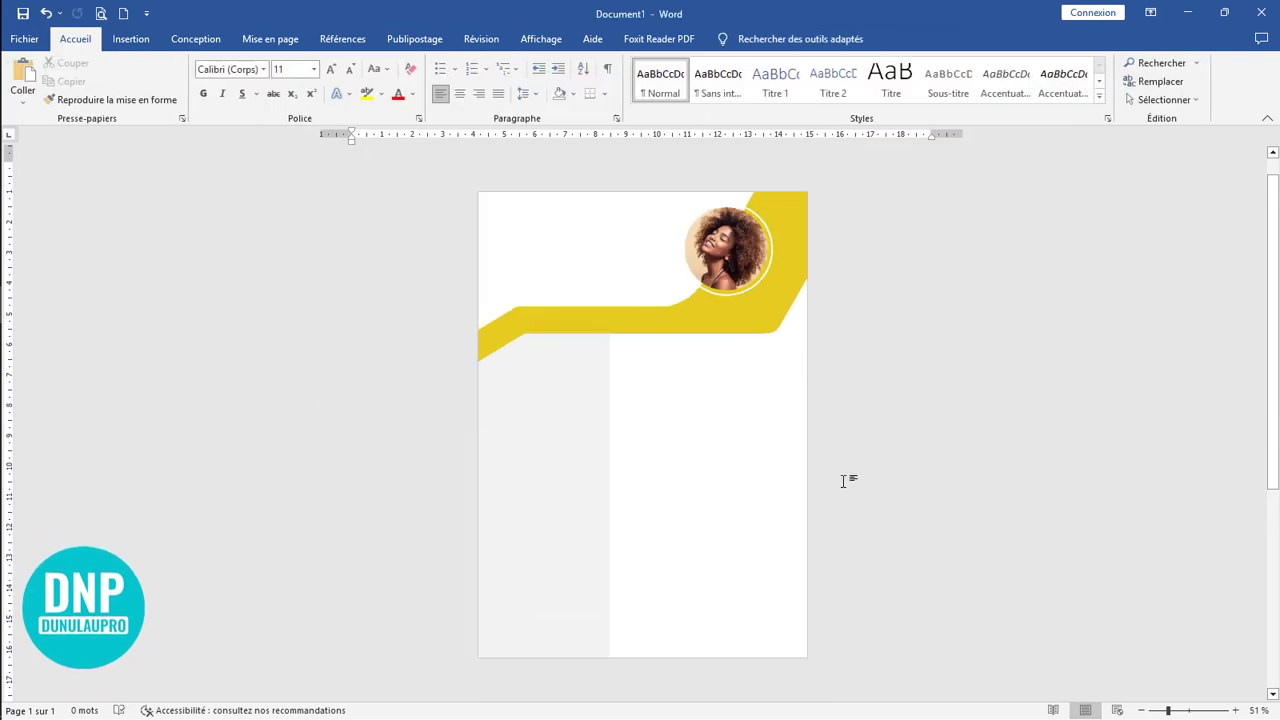
scroll(683, 469, "up", 7)
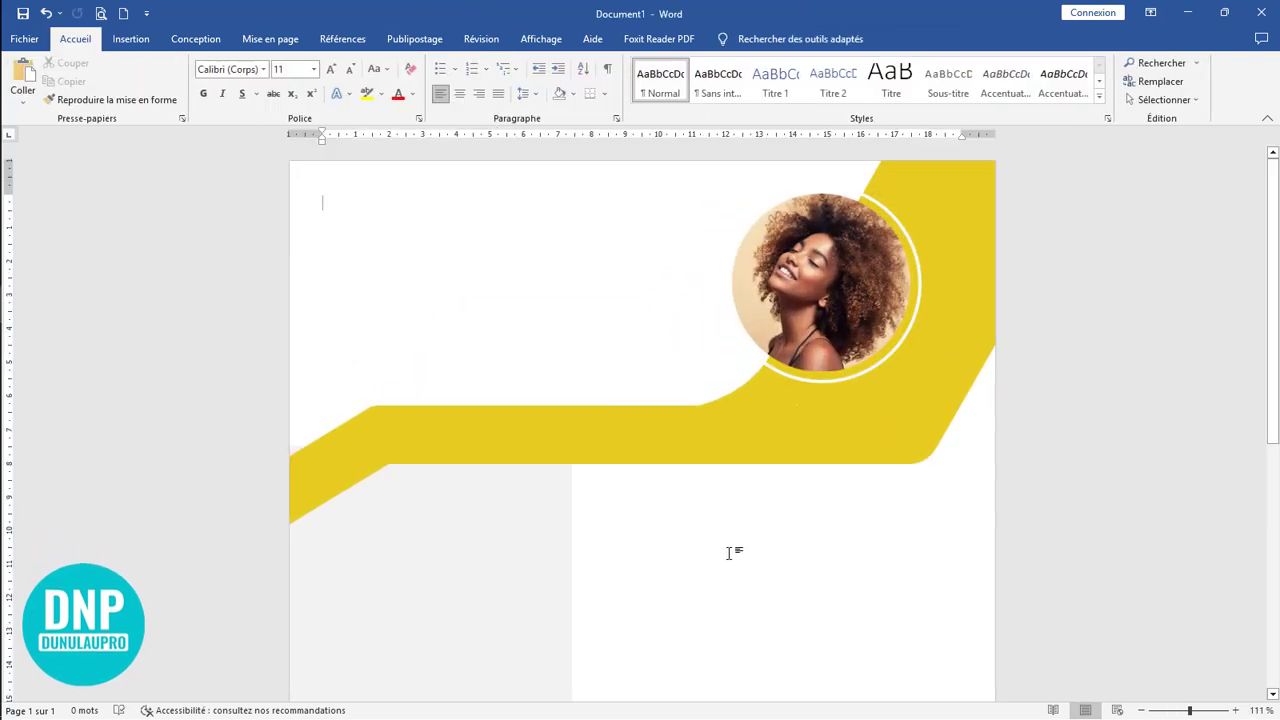
scroll(732, 555, "up", 4)
scroll(737, 557, "down", 3)
scroll(739, 553, "down", 11)
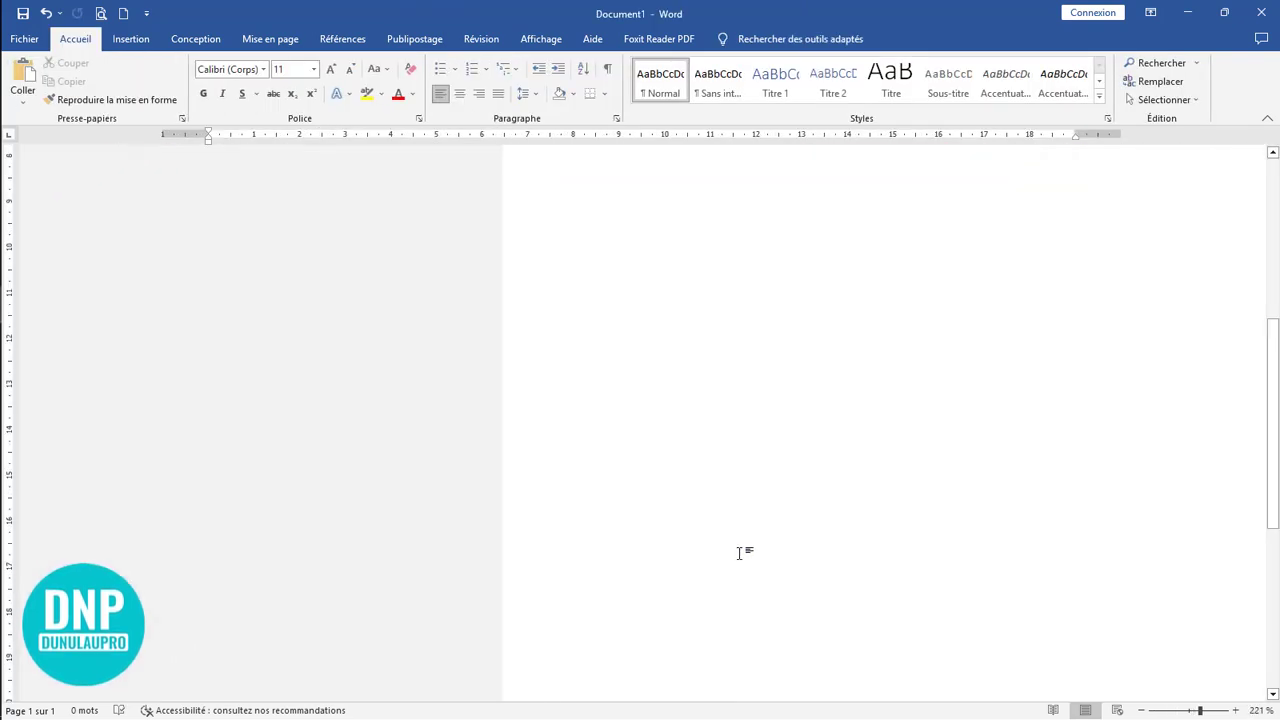
scroll(739, 540, "down", 2)
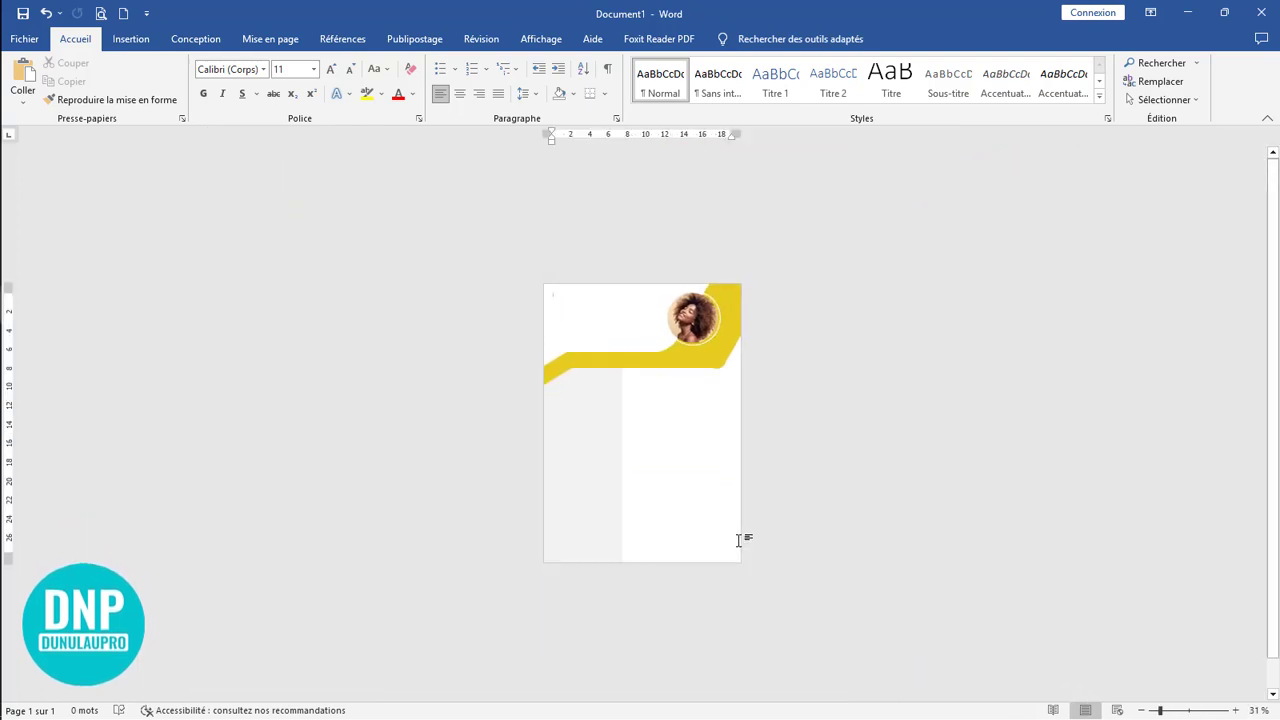
Widen the grey column slightly by moving its inner edge to about the 8 cm ruler mark, and deselect it
scroll(737, 537, "up", 5)
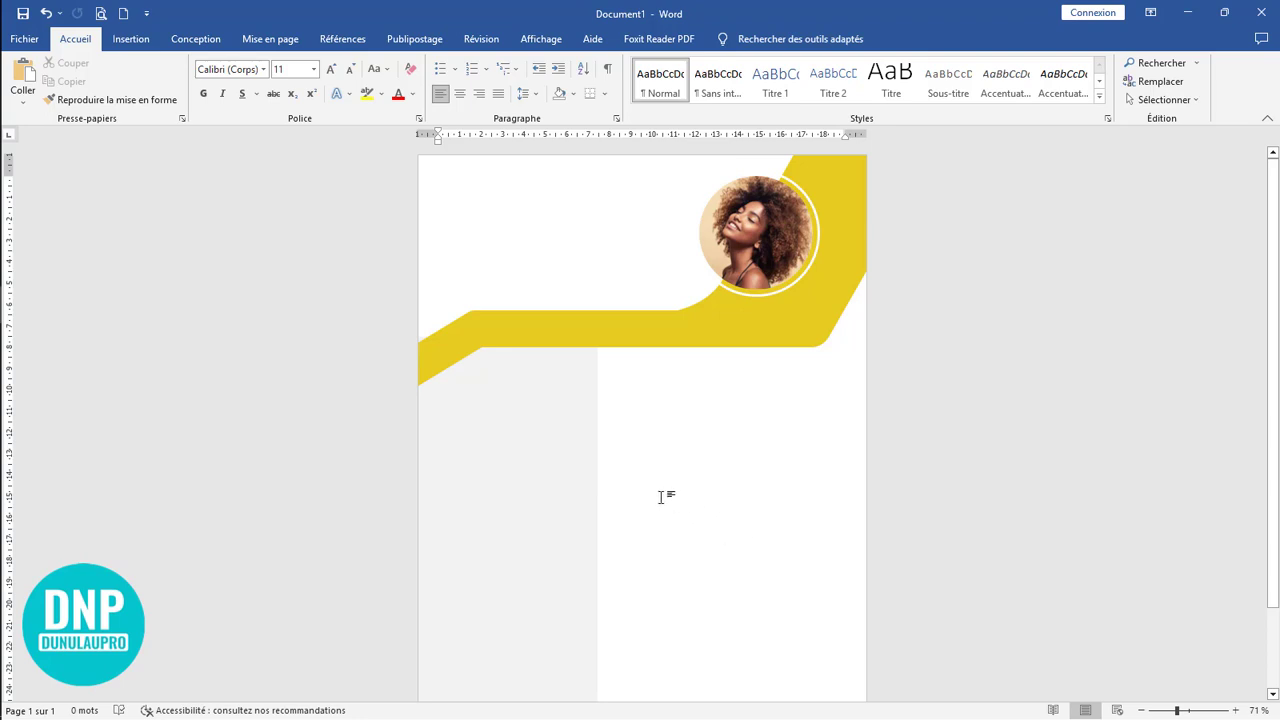
left_click(563, 465)
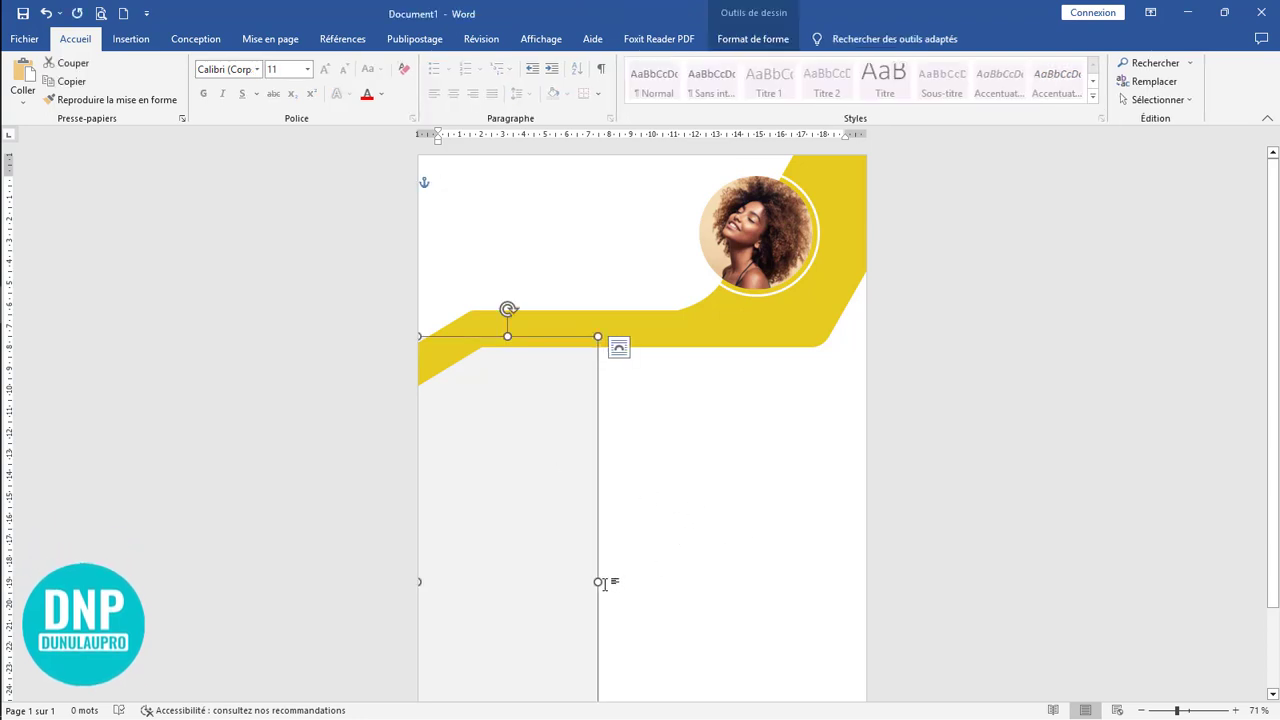
left_click_drag(602, 582, 610, 581)
scroll(654, 531, "down", 2)
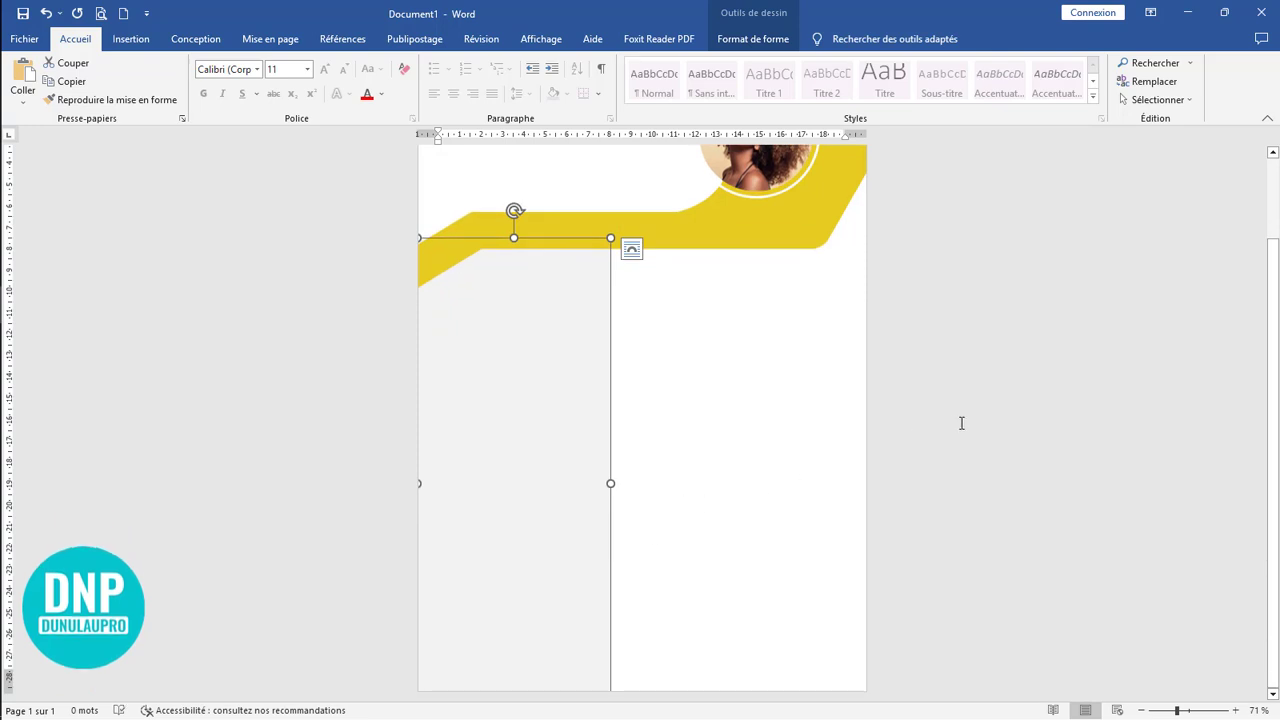
left_click(741, 473)
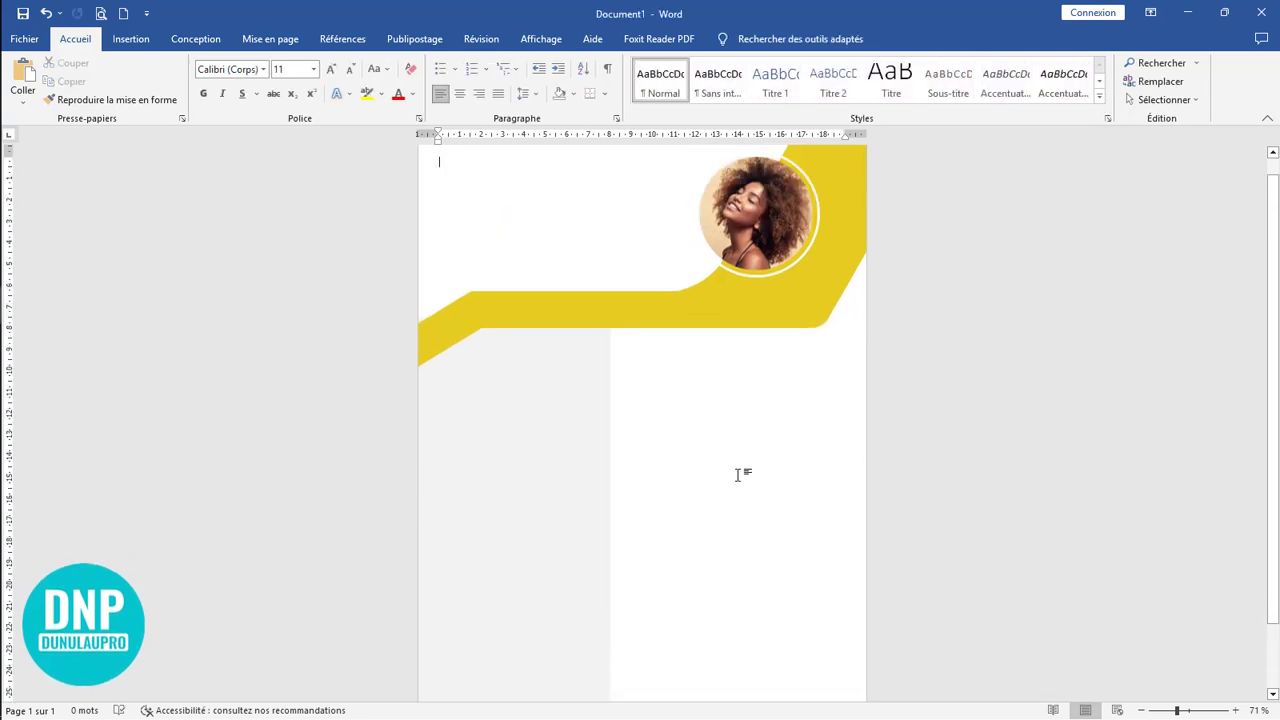
scroll(741, 473, "down", 3, "ctrl")
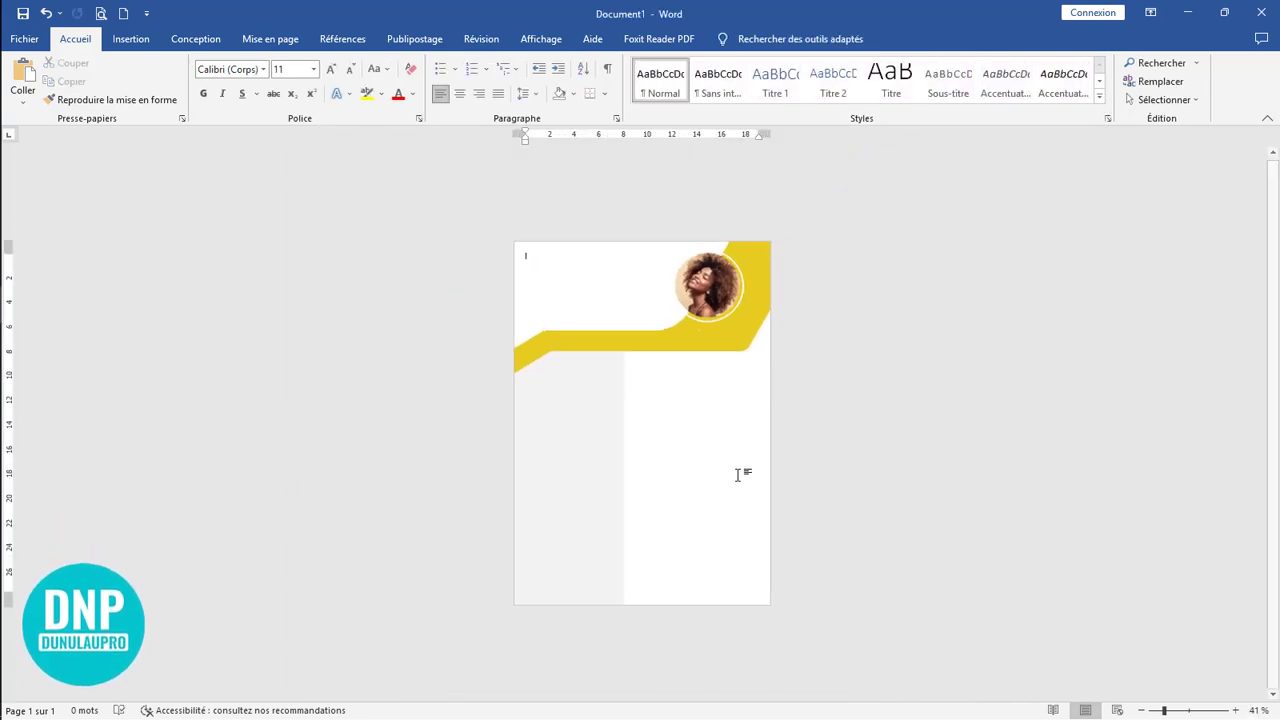
scroll(741, 473, "up", 3, "ctrl")
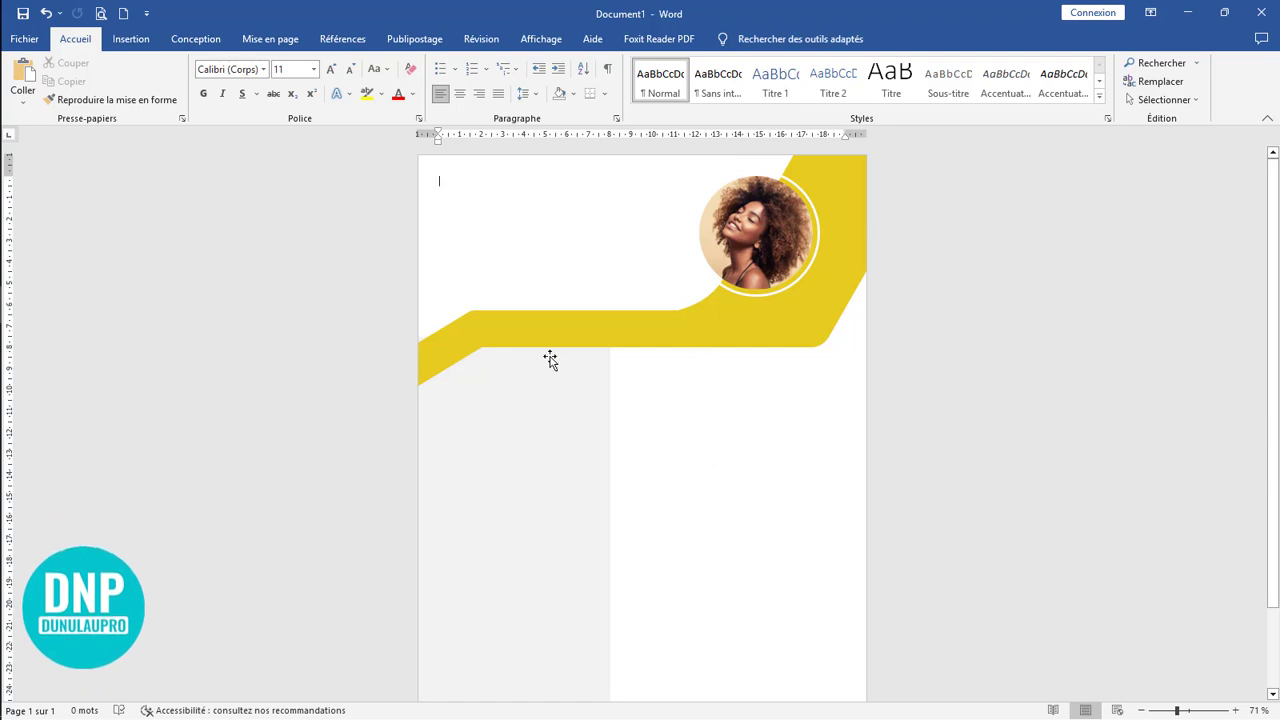
Draw a text box about 2,34 cm high and 10,72 cm wide in the white header area beside the photo
left_click(130, 39)
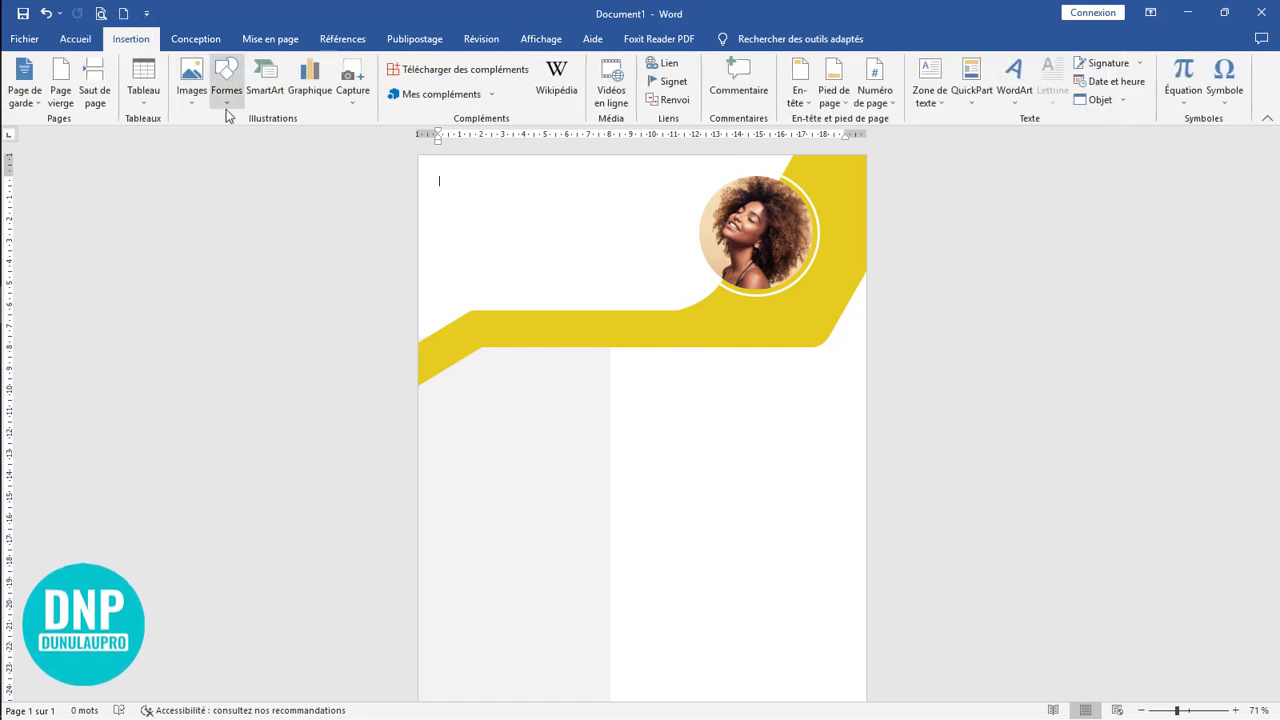
left_click(228, 92)
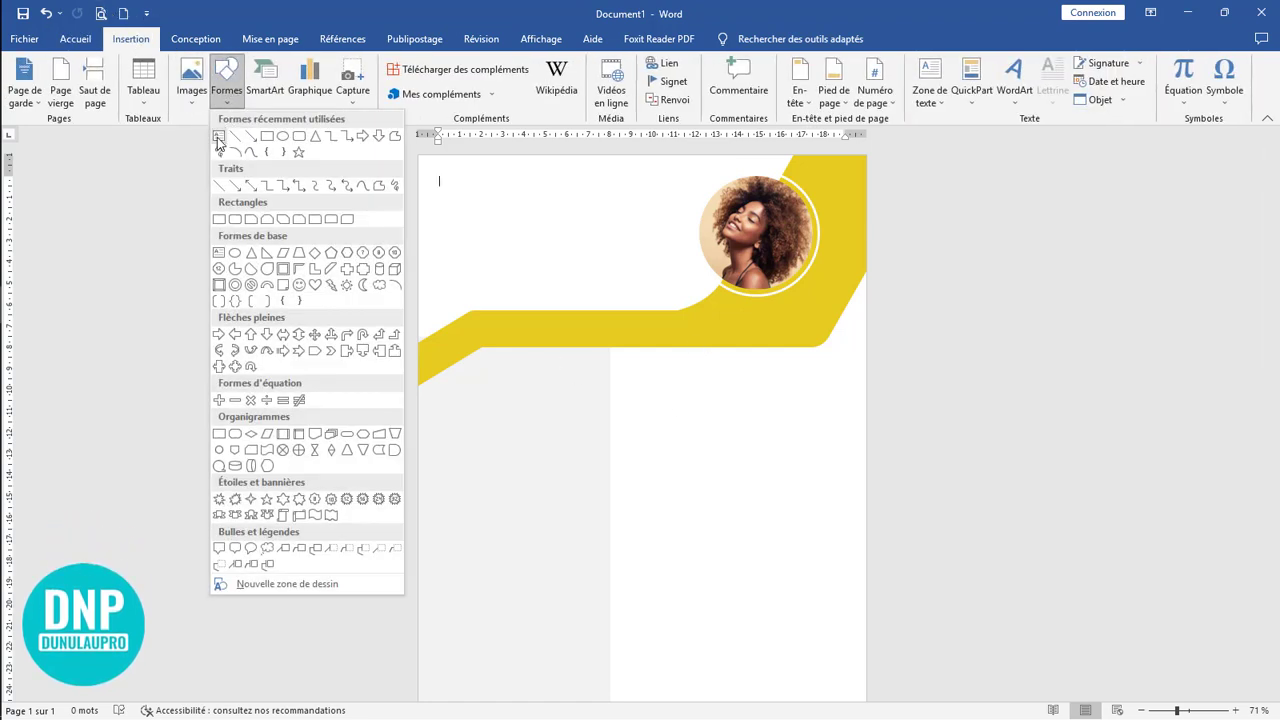
left_click(226, 251)
left_click_drag(437, 170, 667, 221)
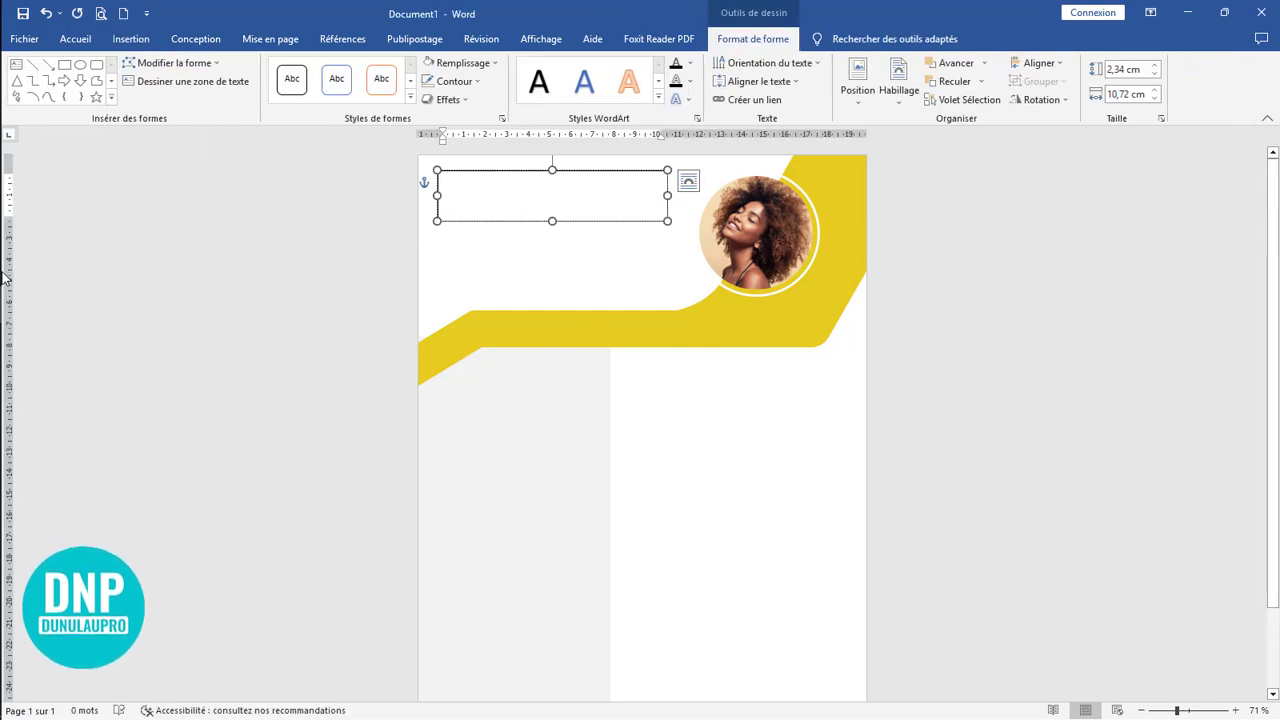
Copy the full name from the Element Travail file in Notepad and paste it into the new text box in Word
left_click(26, 380)
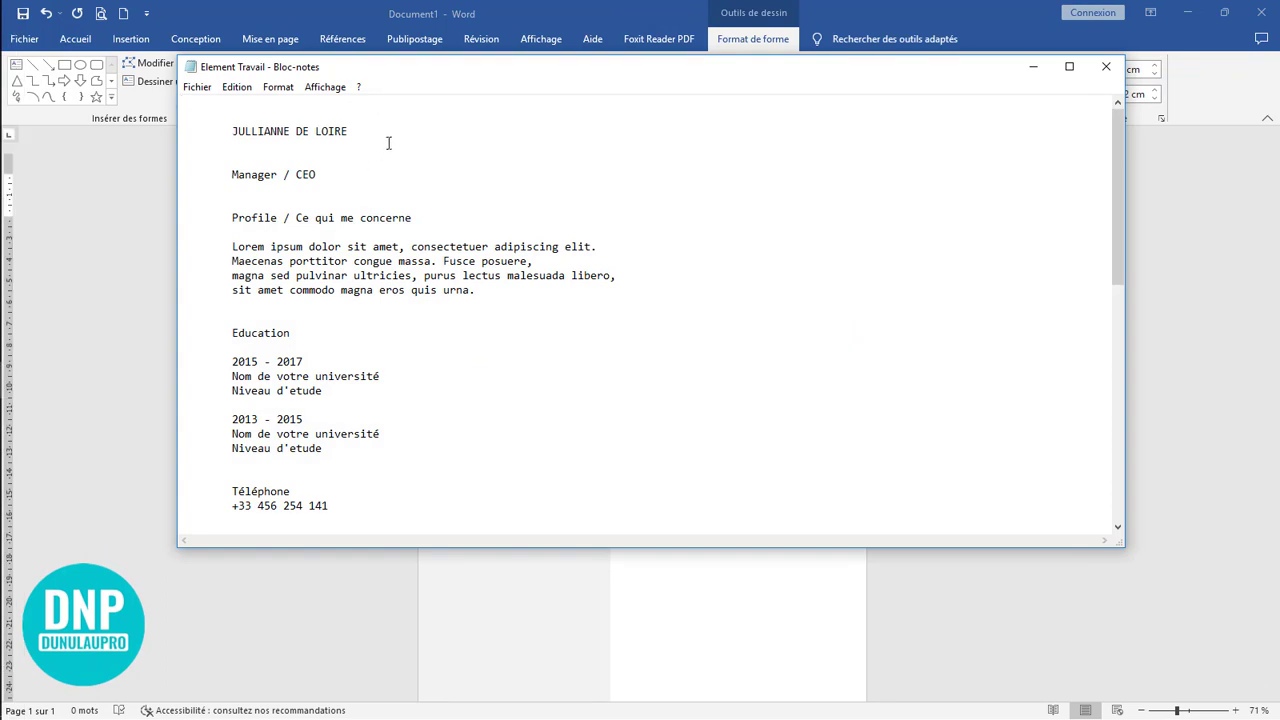
left_click_drag(352, 131, 208, 131)
key("ctrl+c")
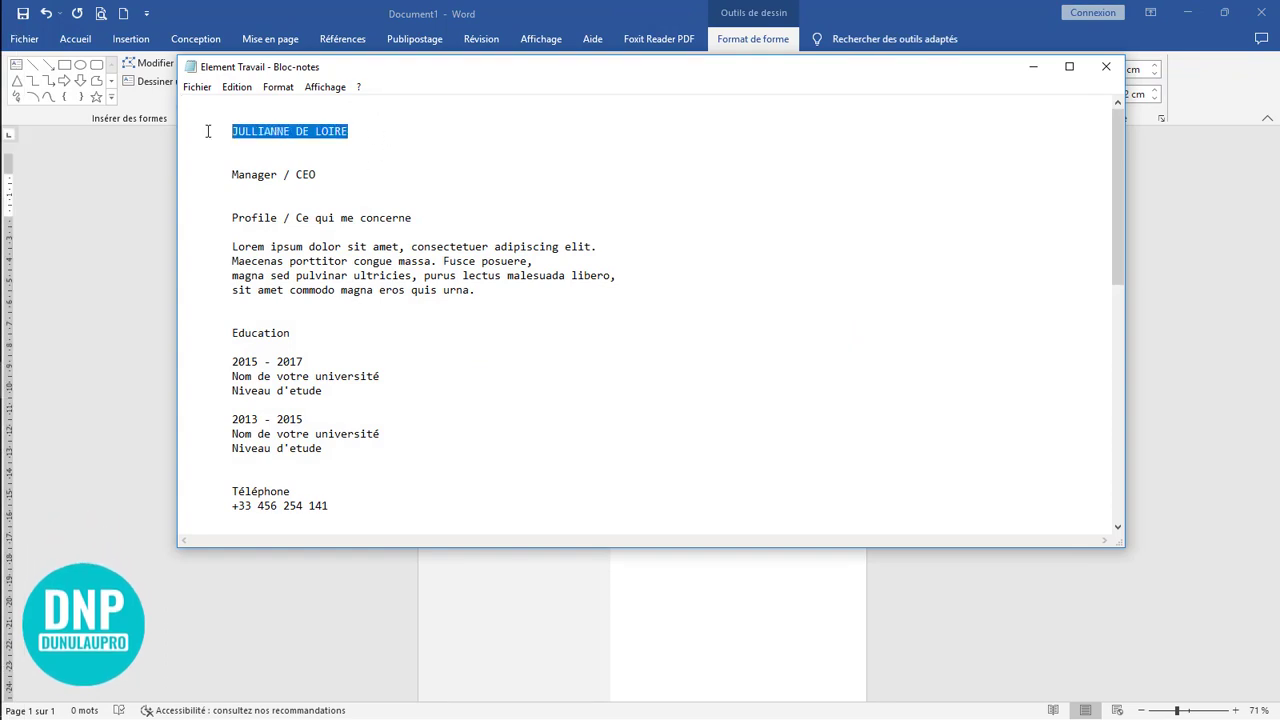
left_click(535, 590)
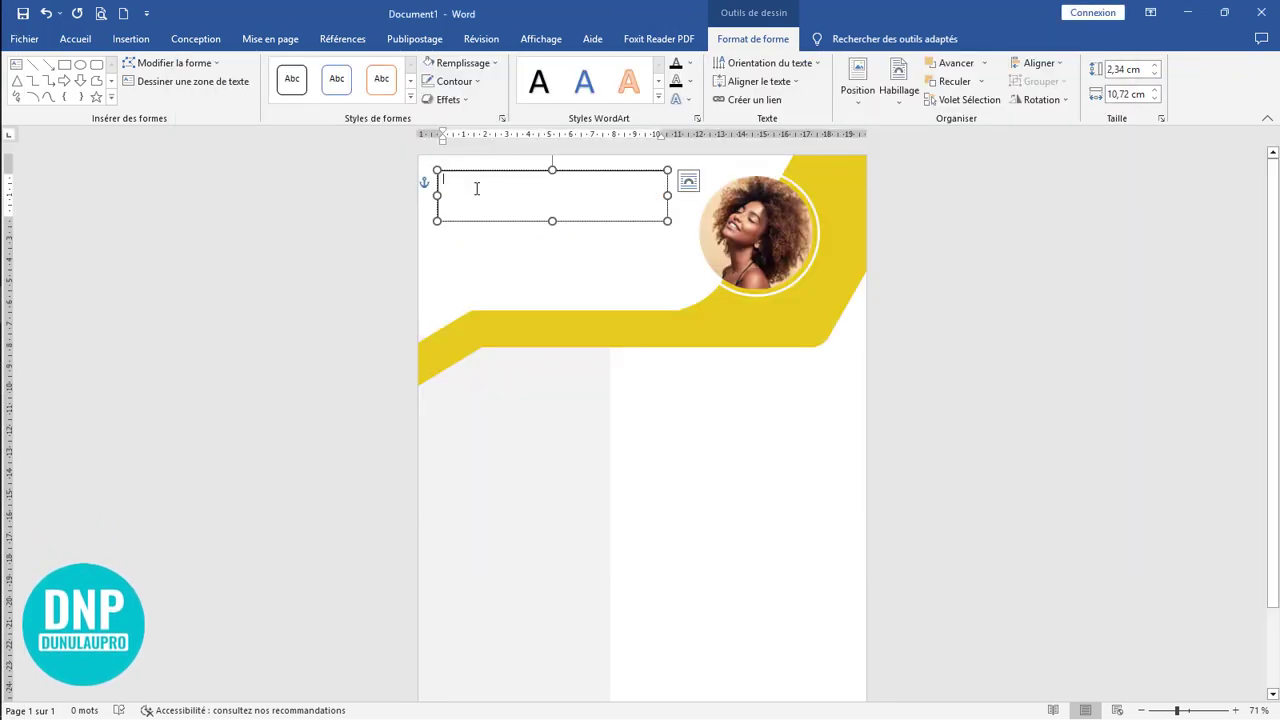
key("ctrl+v")
Format the name in the header text box in bold Montserrat
left_click_drag(532, 182, 424, 180)
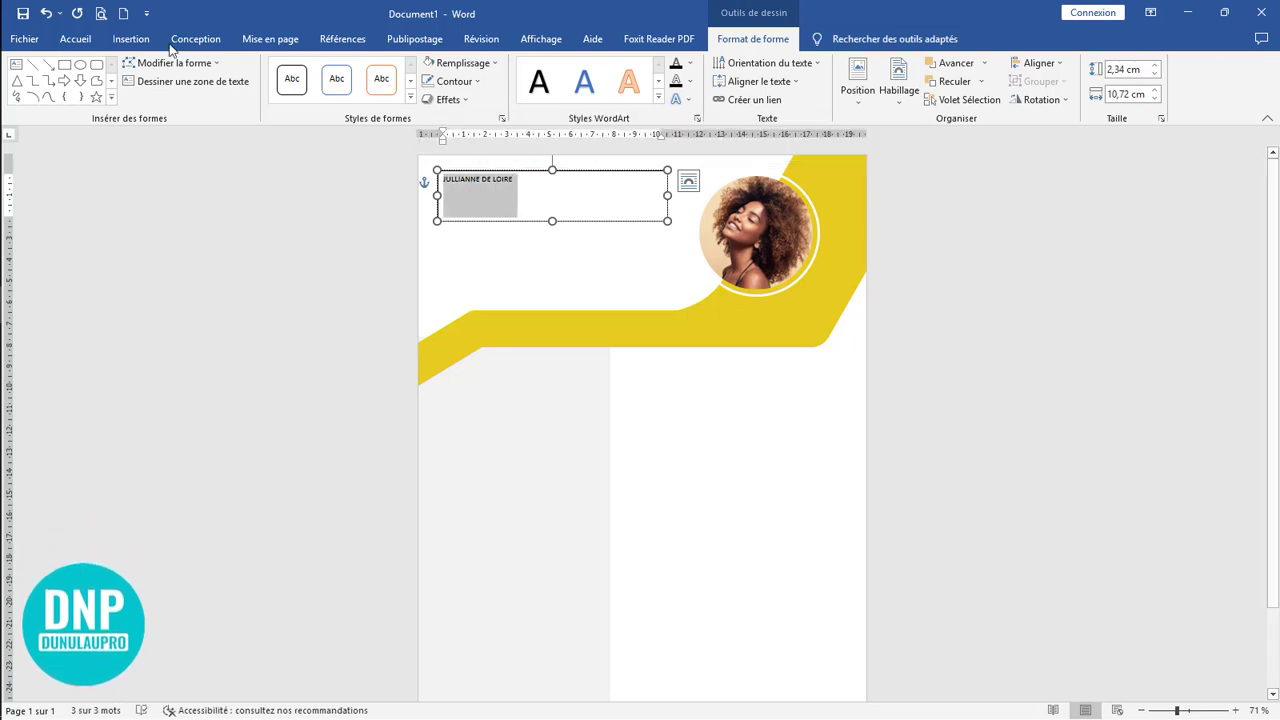
left_click(75, 39)
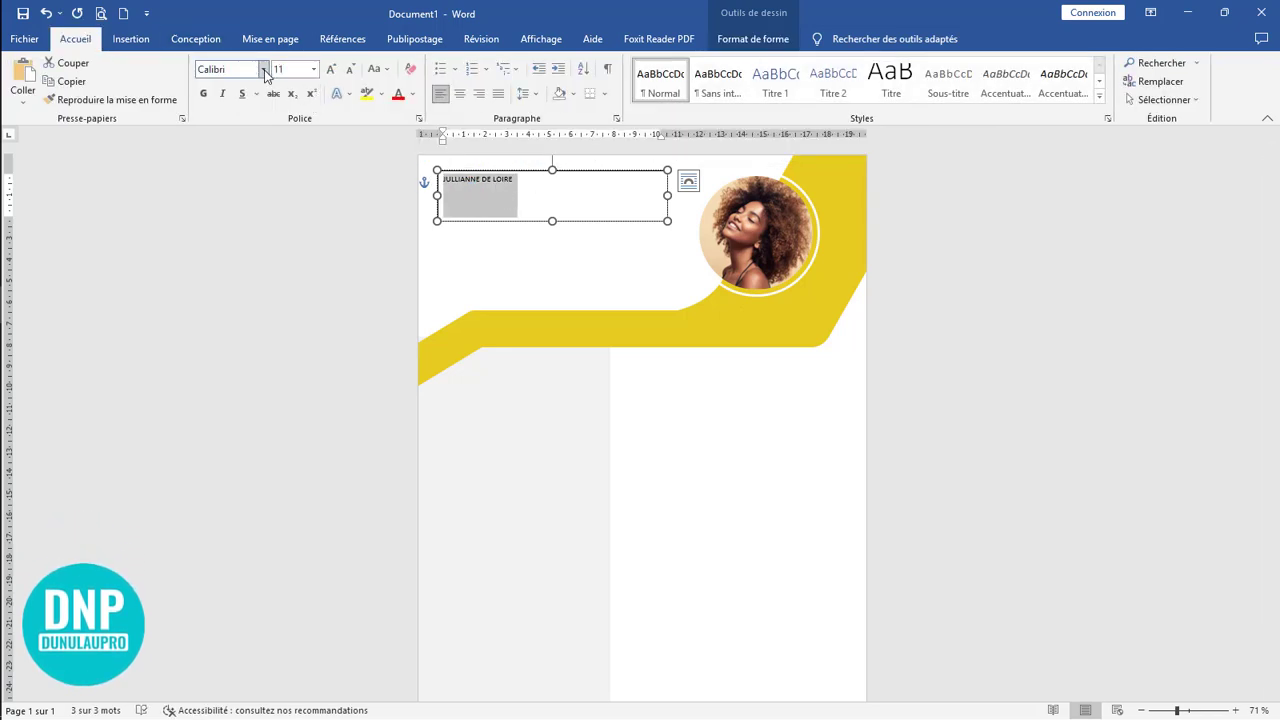
left_click(264, 69)
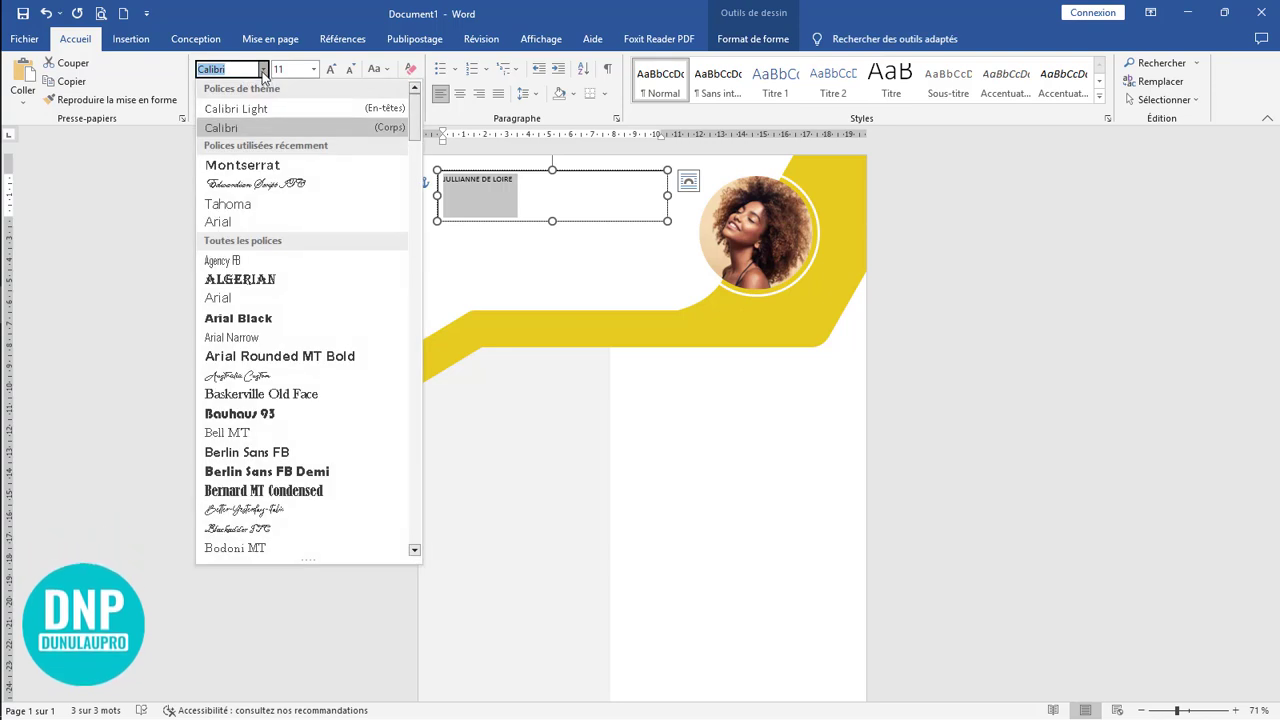
left_click(262, 165)
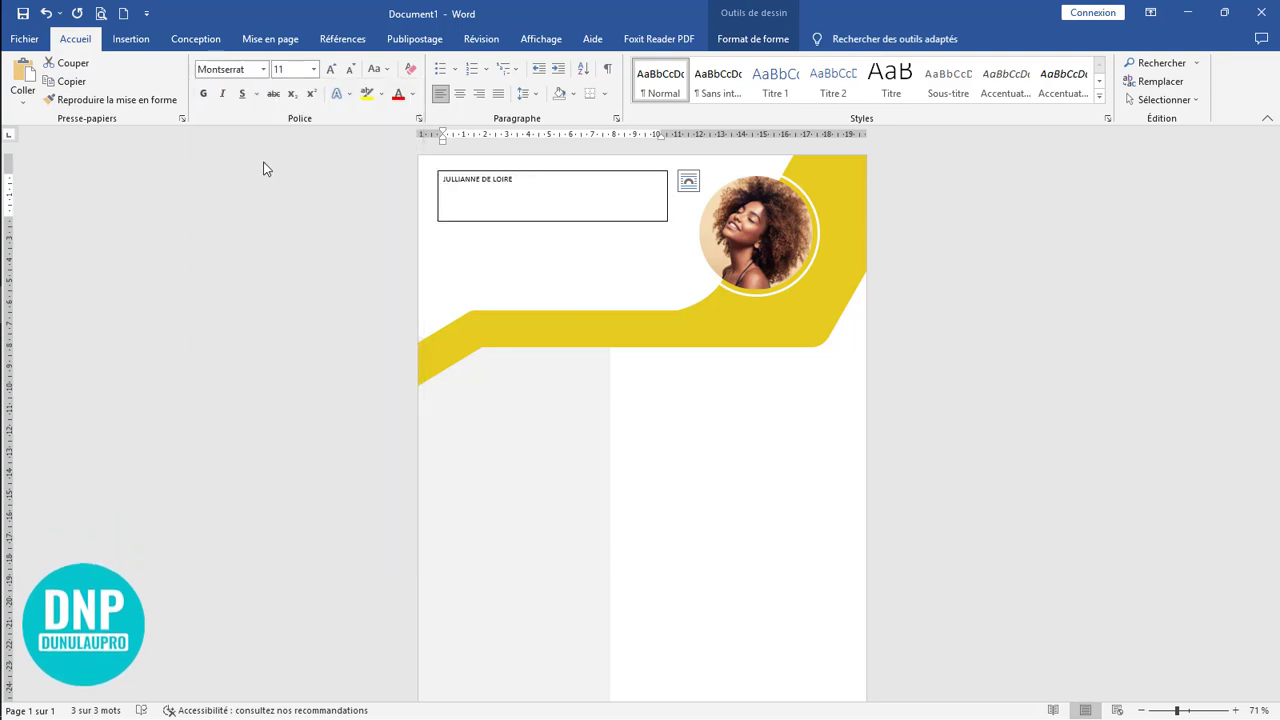
left_click(204, 97)
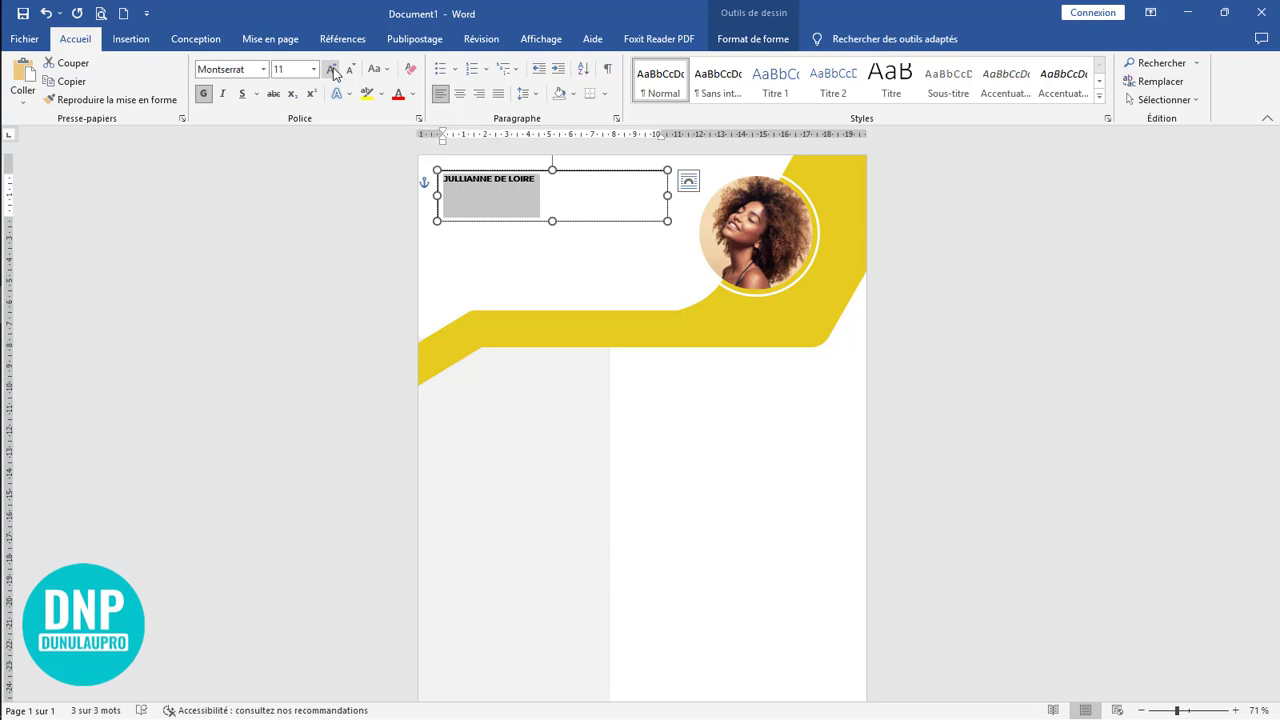
Enlarge the name to 36 pt and extend the text box downward to fit two lines
left_click(333, 70)
left_click(333, 70)
left_click(333, 70)
left_click(333, 70)
left_click(333, 70)
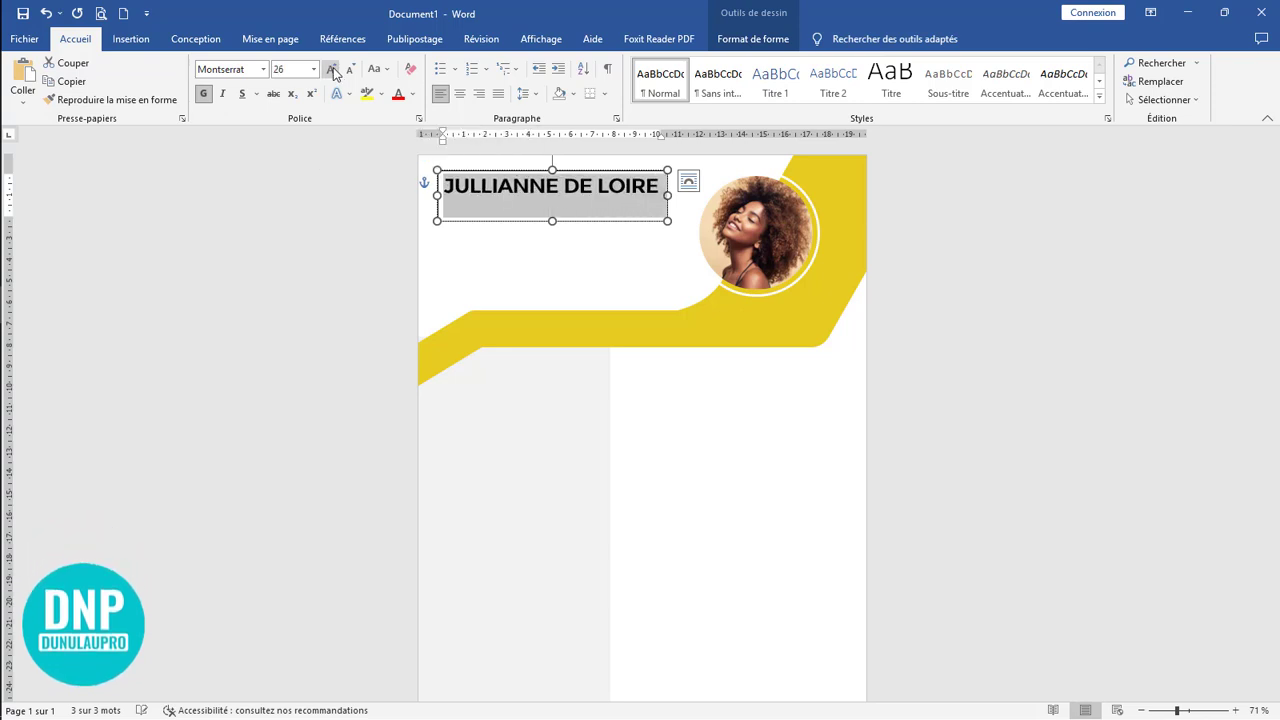
left_click(333, 70)
left_click(333, 70)
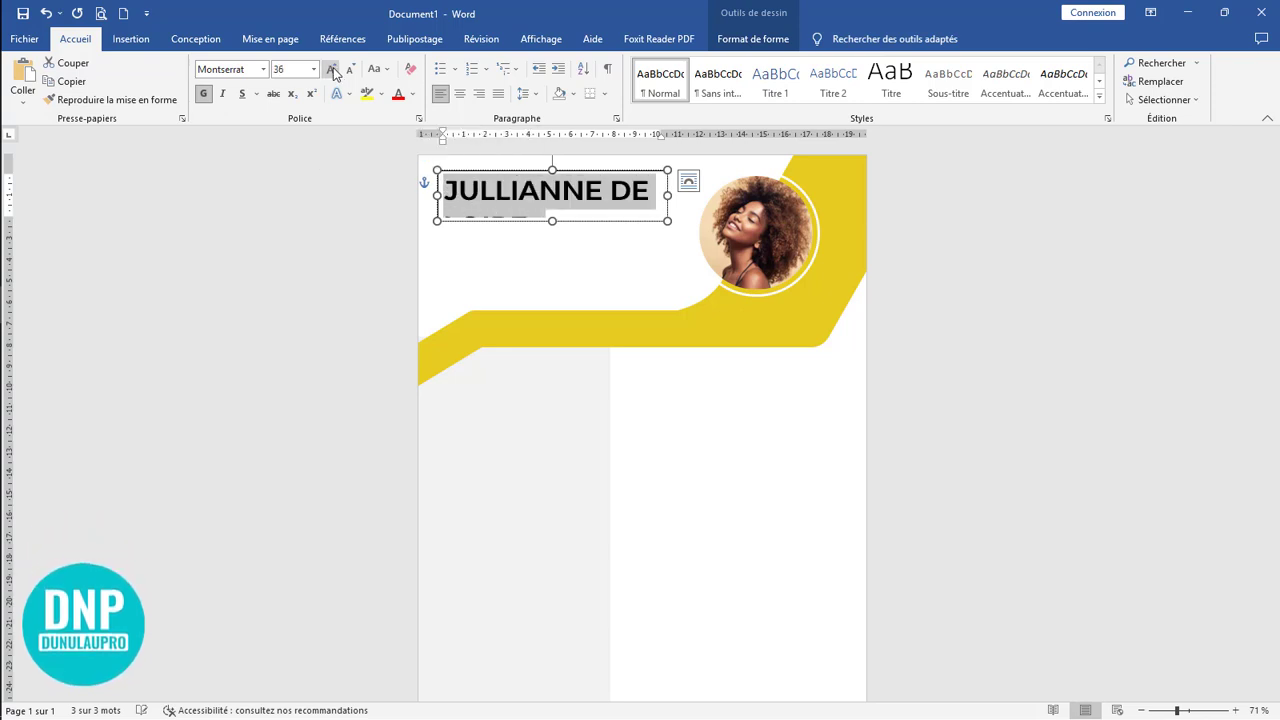
left_click_drag(552, 221, 554, 250)
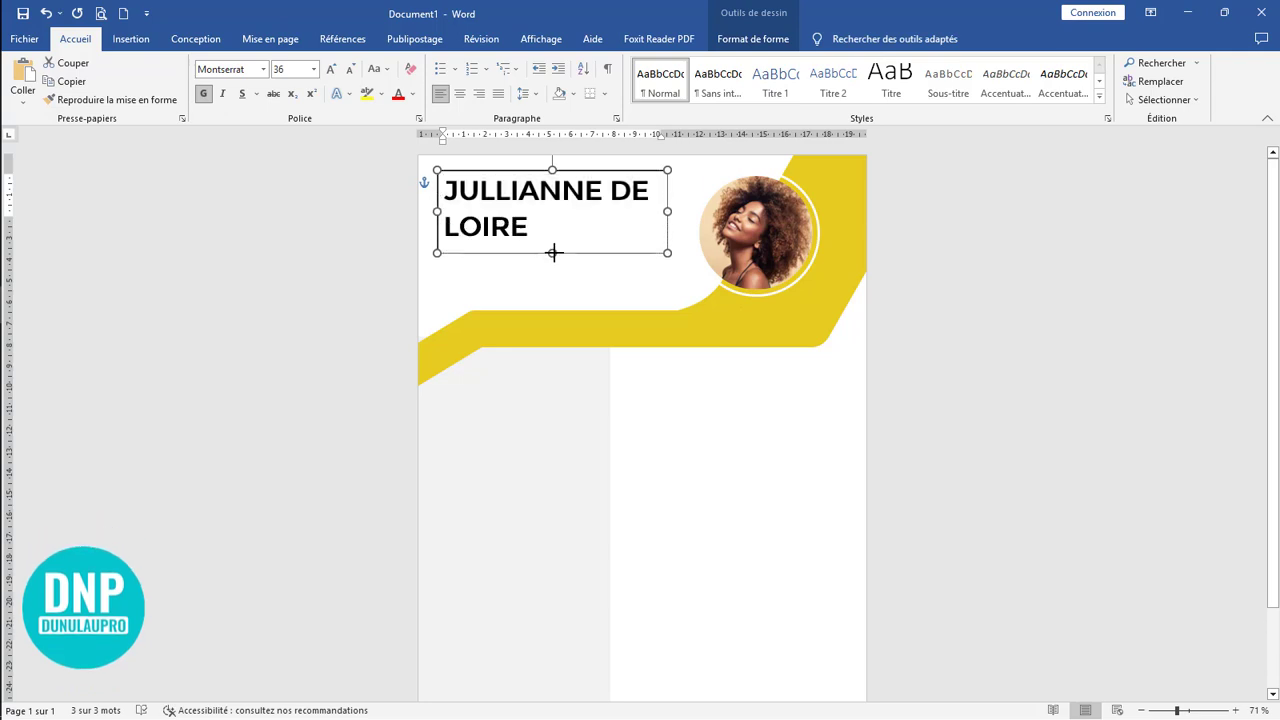
Set the name's line spacing to 1,0 and remove the space after the paragraph
left_click(524, 94)
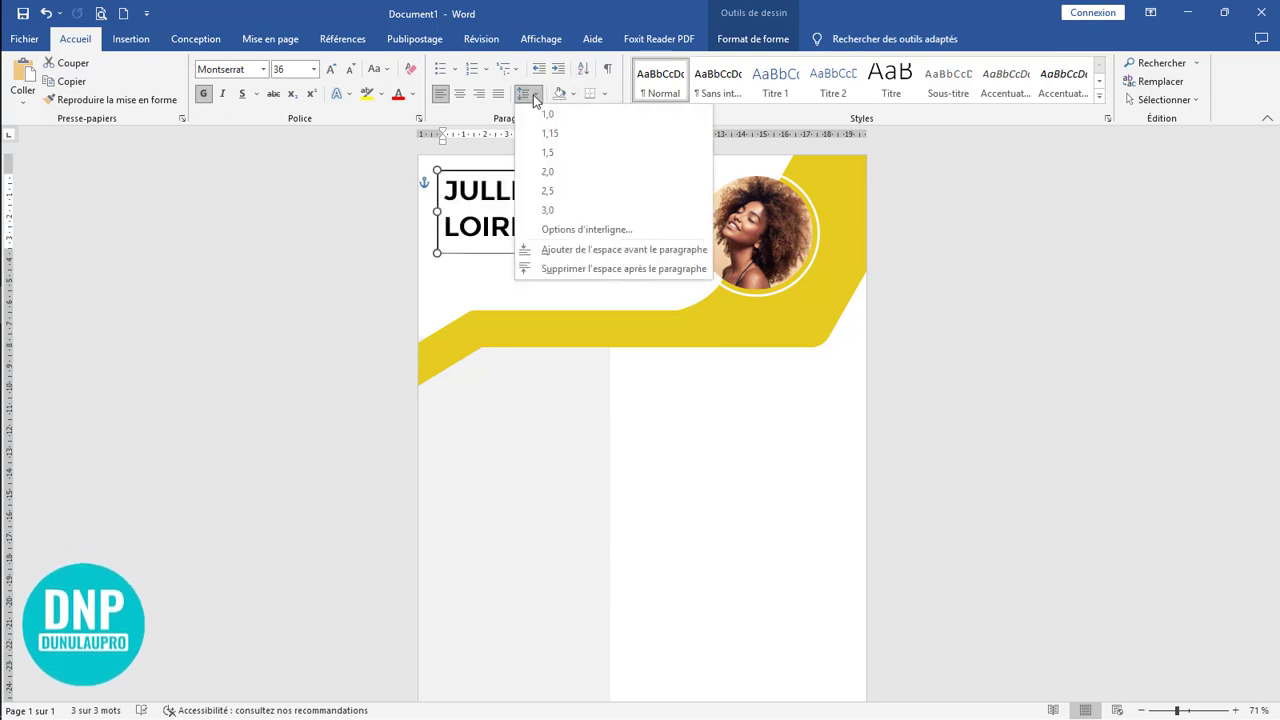
left_click(535, 94)
left_click(535, 94)
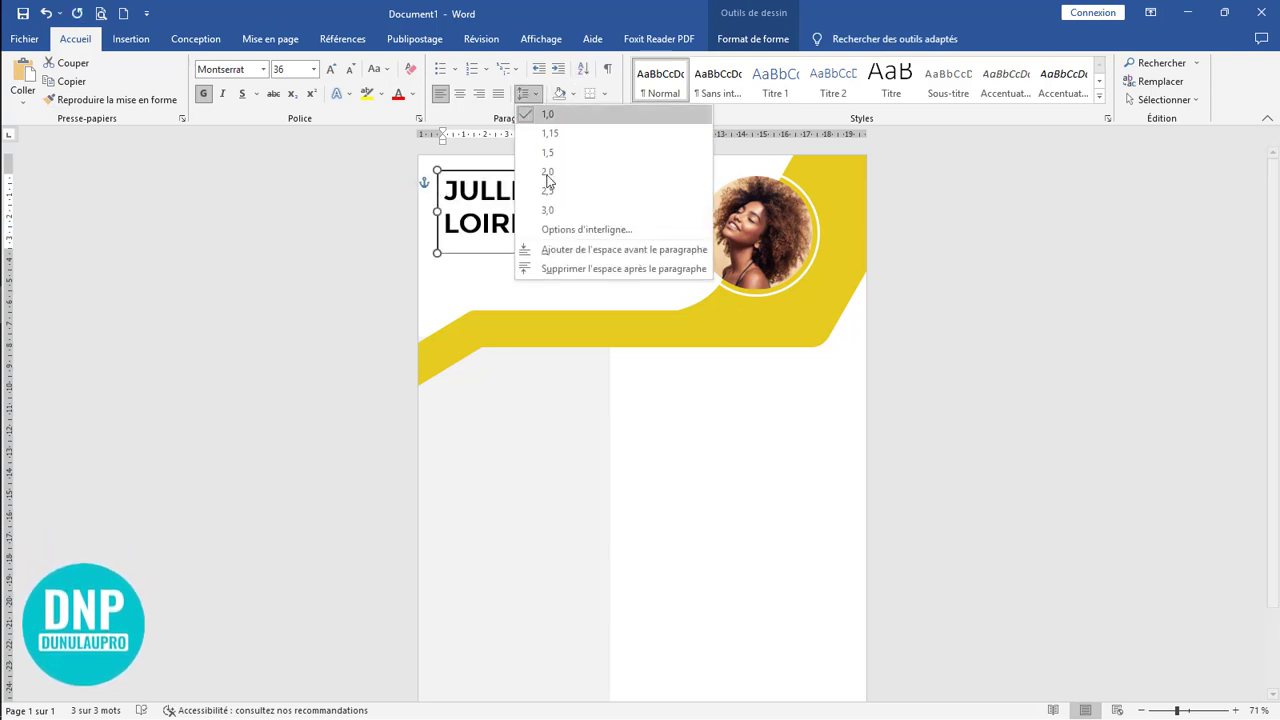
left_click(588, 268)
Widen the name text box to the photo's edge and break the line after the first name
left_click_drag(670, 211, 703, 212)
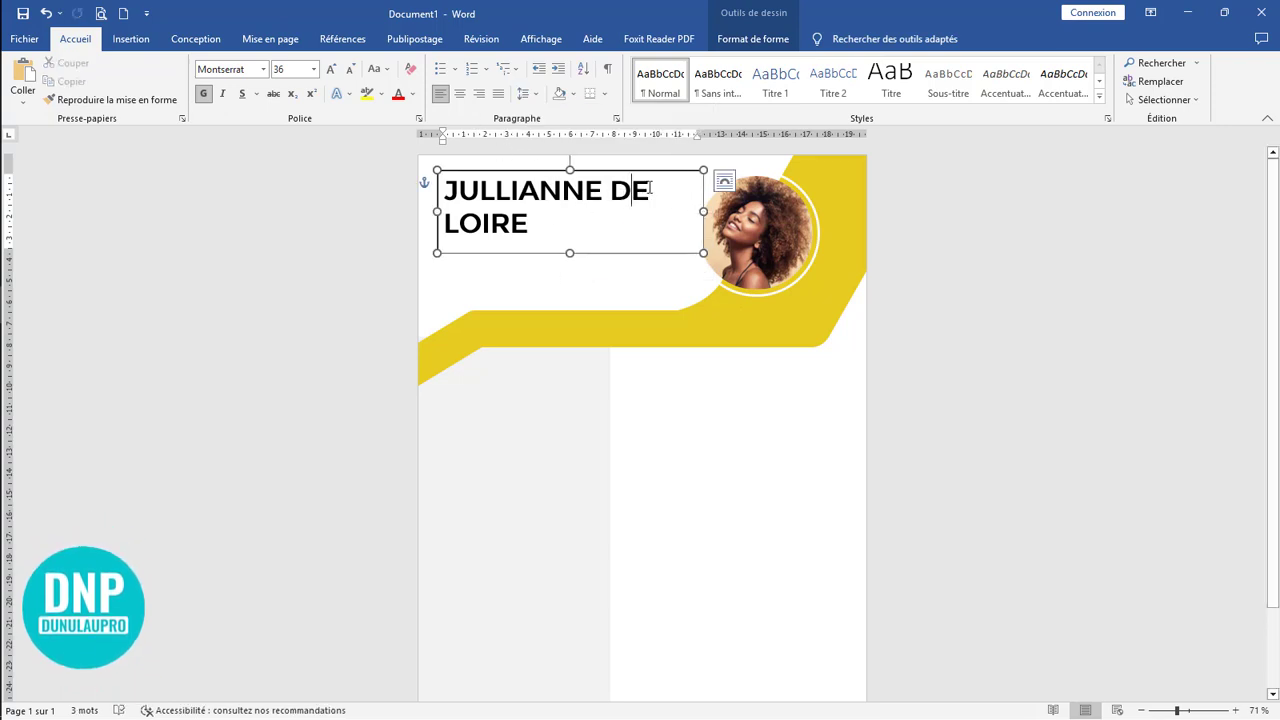
left_click(609, 189)
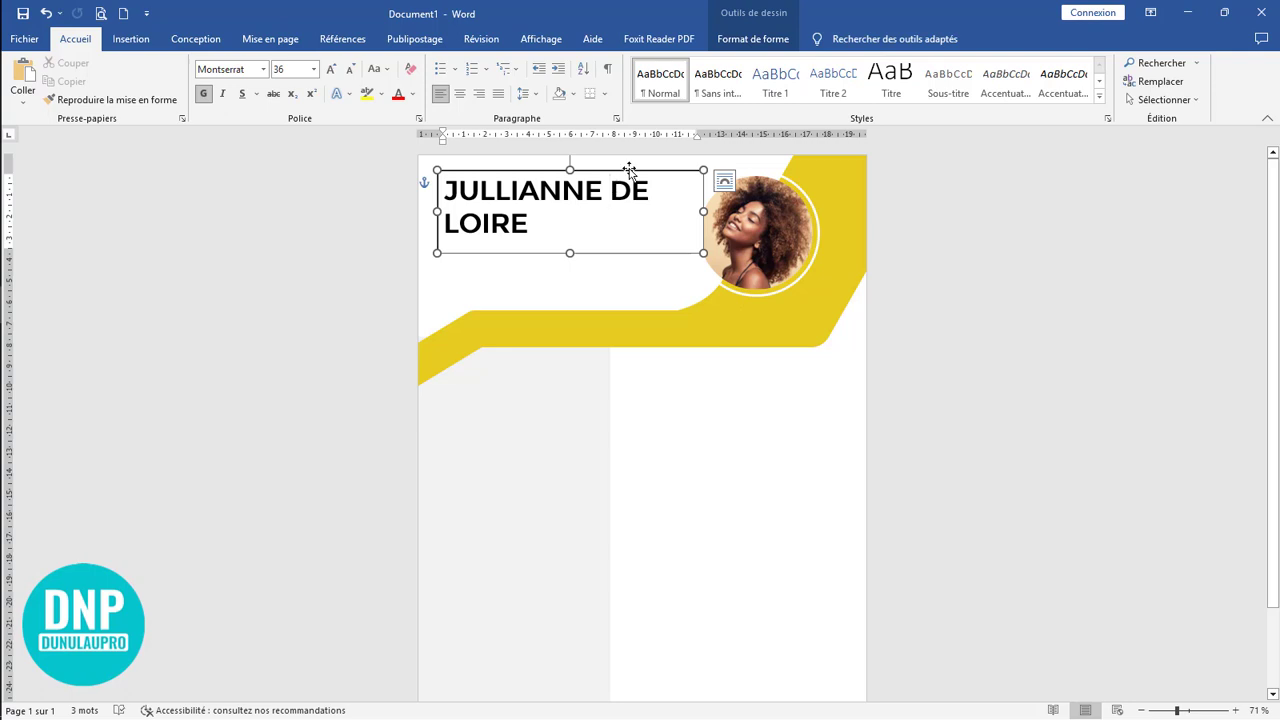
key("Return")
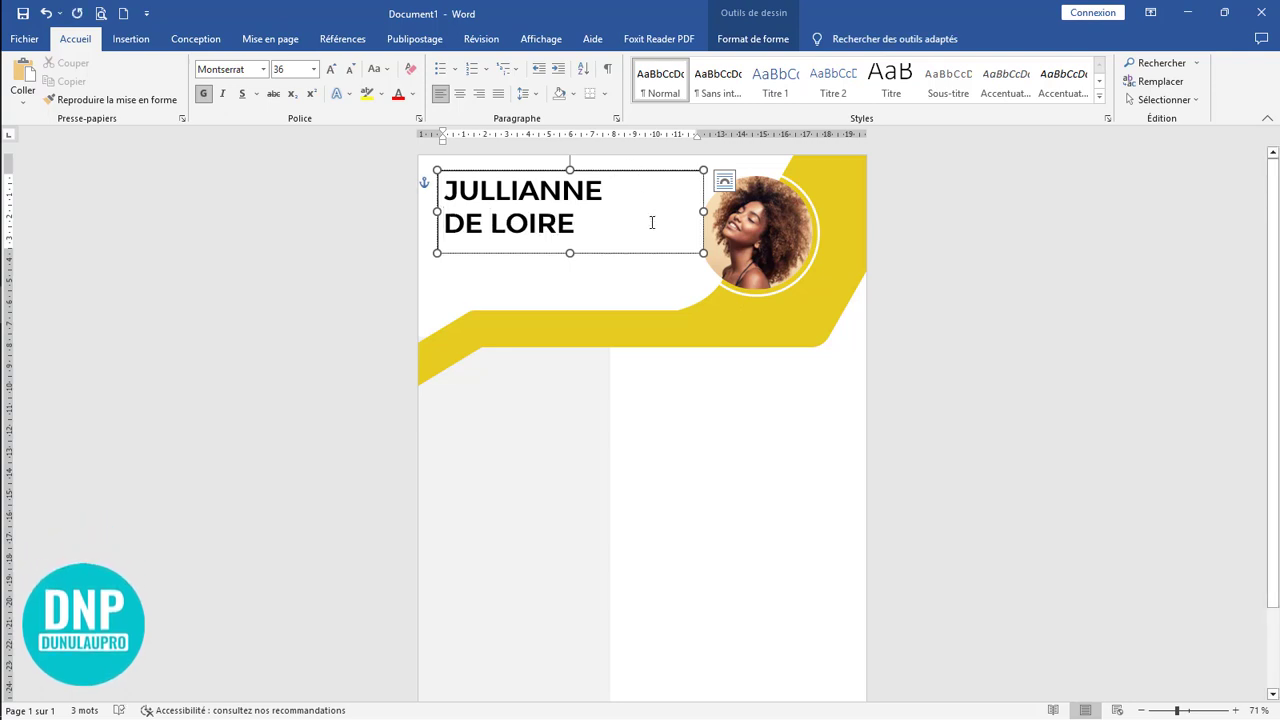
Enlarge the last name in the header to 48 pt
left_click_drag(588, 223, 440, 223)
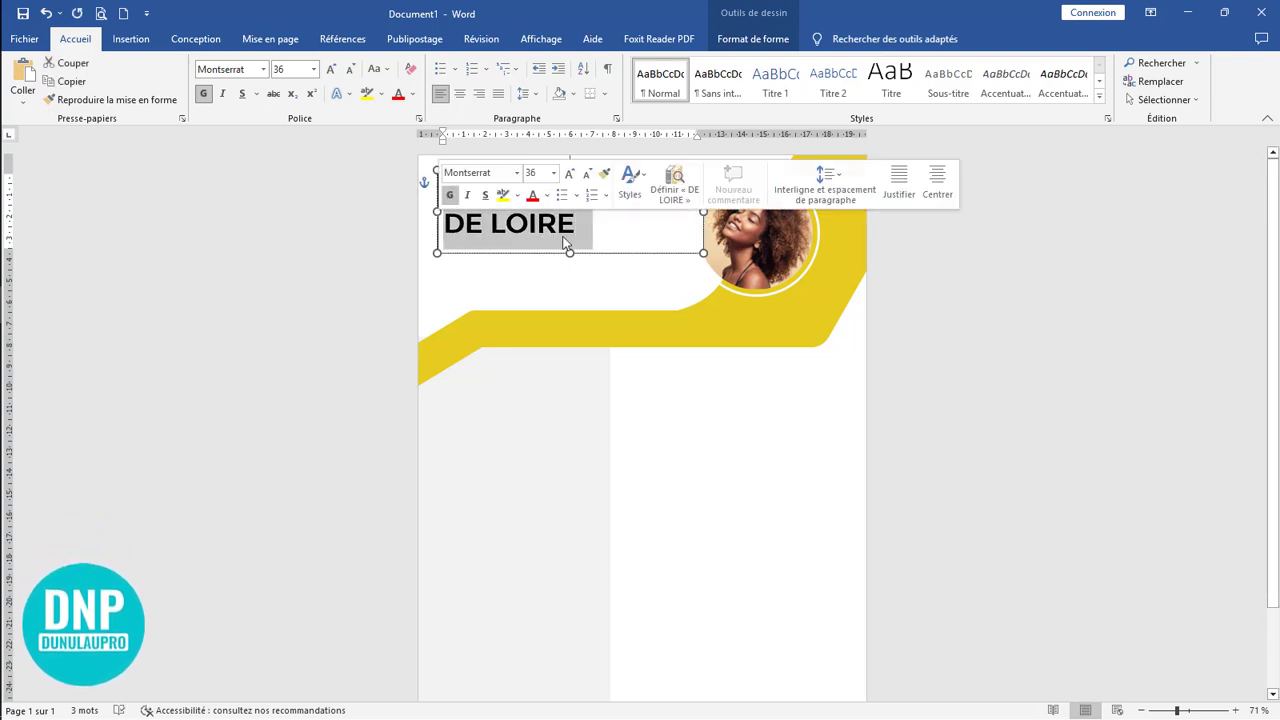
left_click(332, 72)
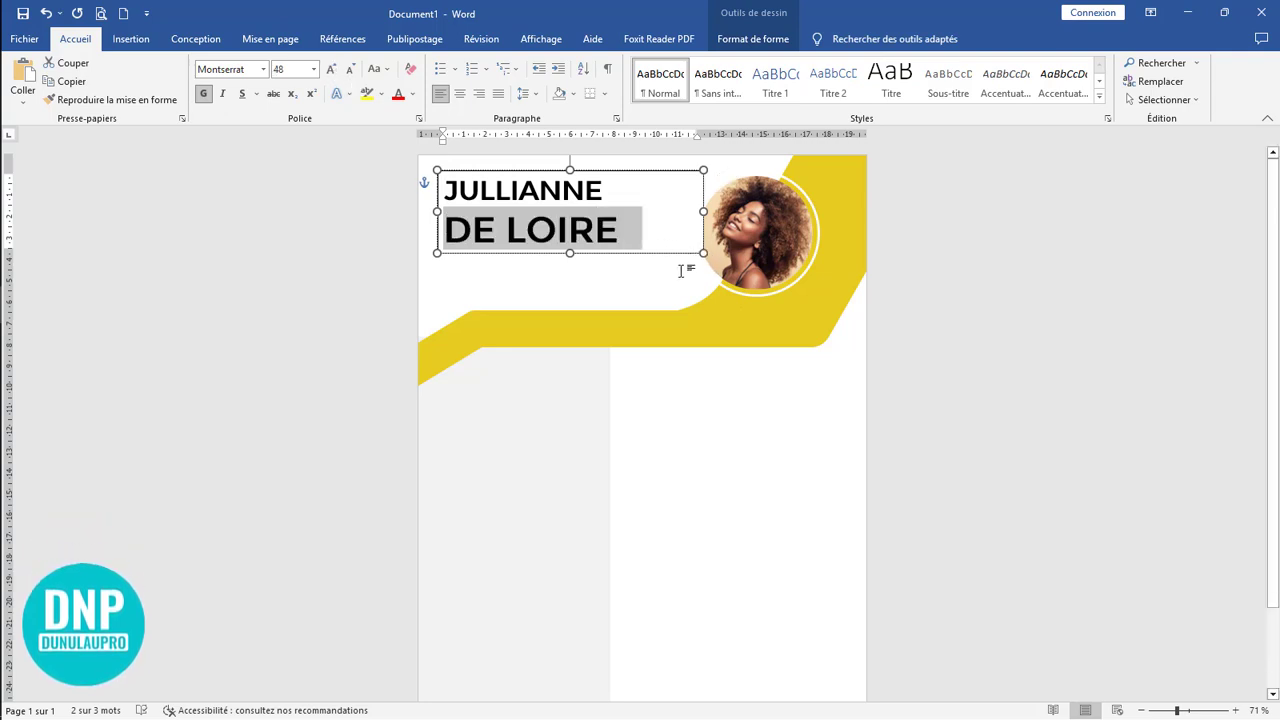
Shift the name text box slightly right and narrow it to about 9,94 cm so it clears the photo
scroll(680, 270, "up", 6, "ctrl")
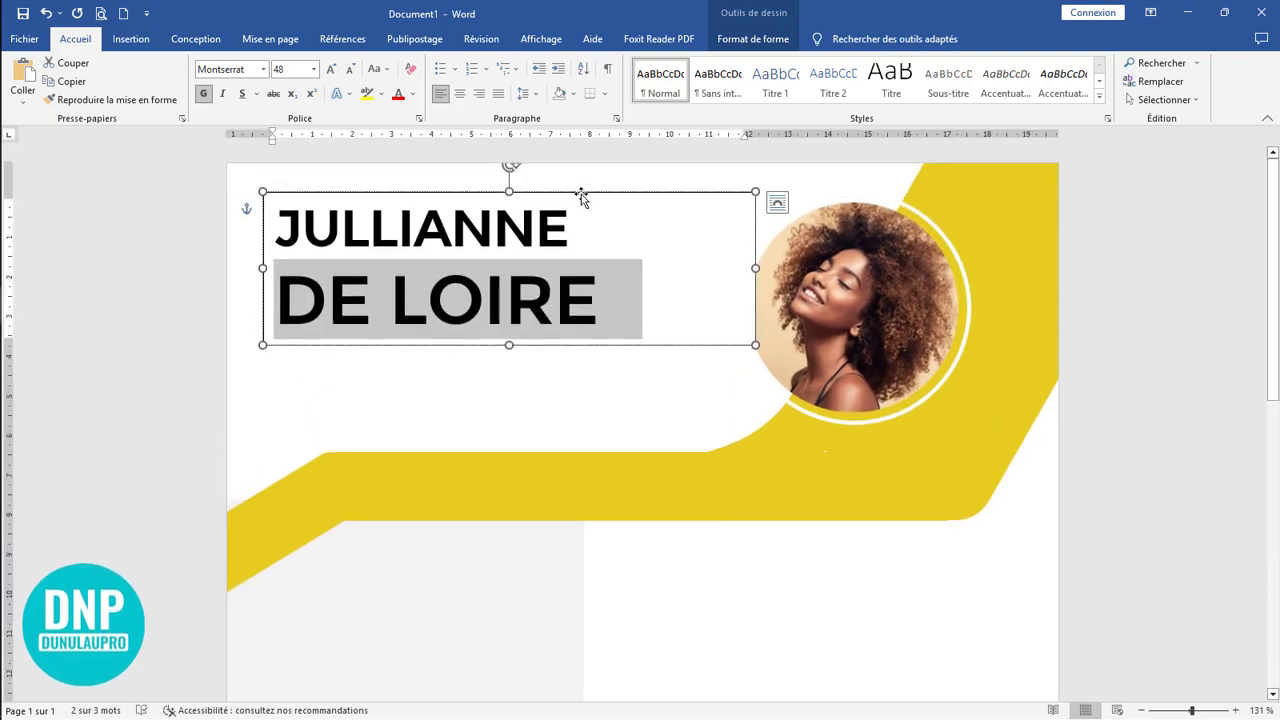
left_click(581, 197)
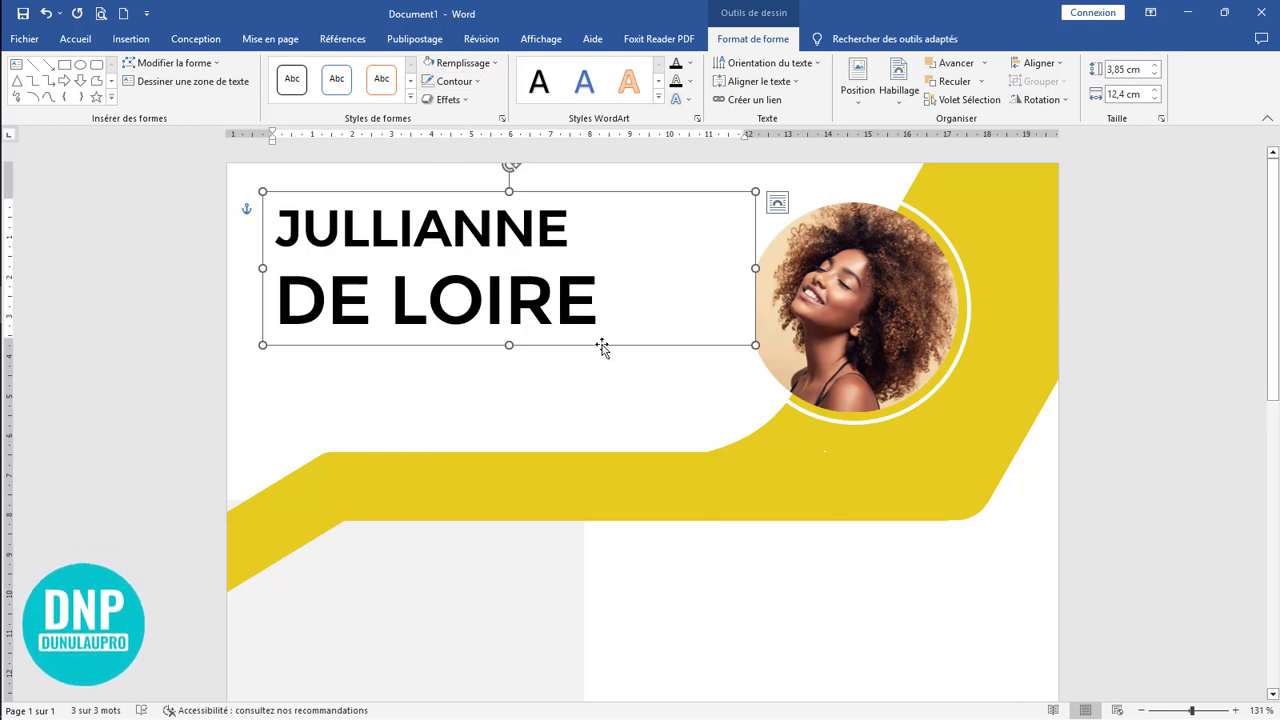
left_click_drag(602, 347, 625, 347)
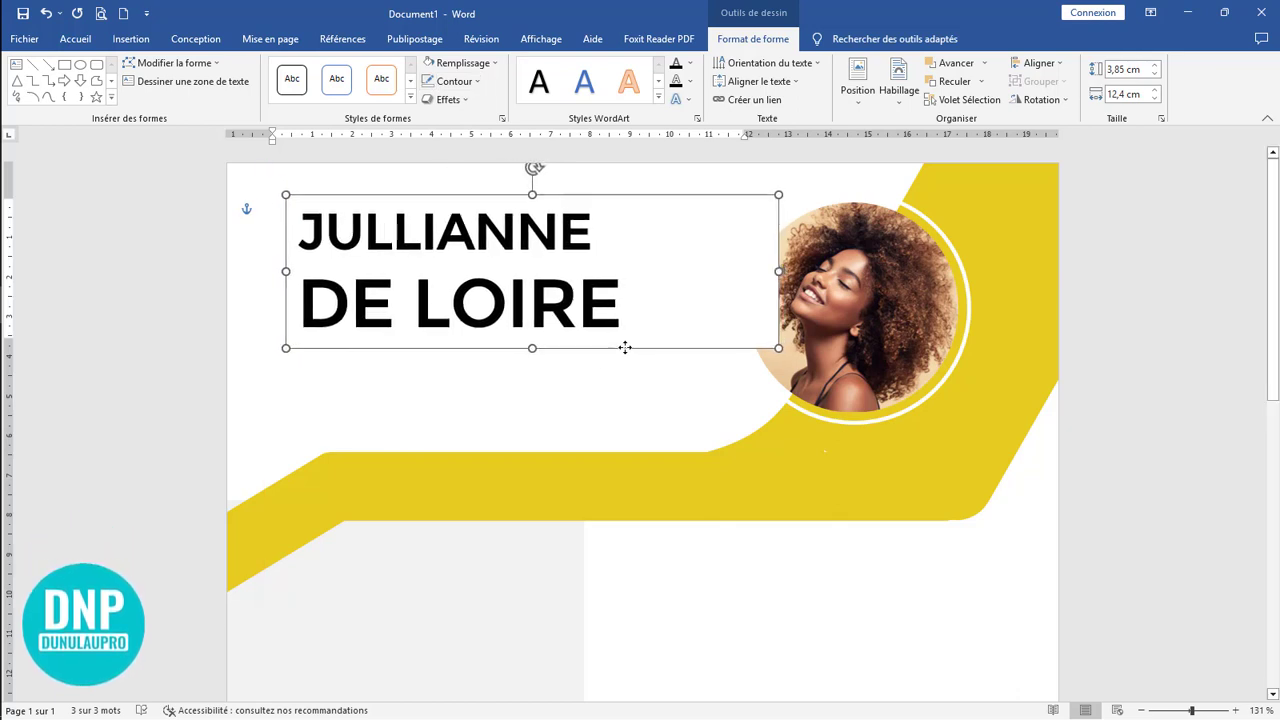
left_click(479, 64)
left_click(477, 240)
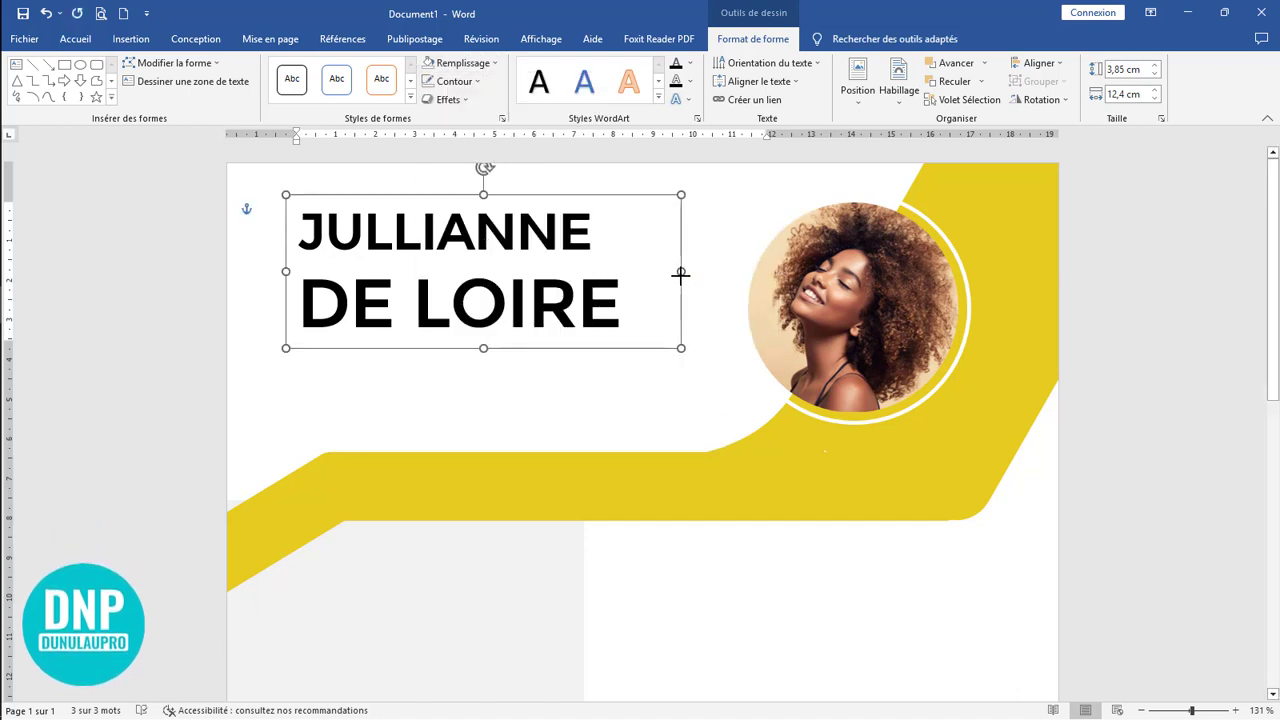
left_click(631, 390)
Remove the bold formatting from the first name, leaving the last name bold
left_click_drag(601, 232, 299, 228)
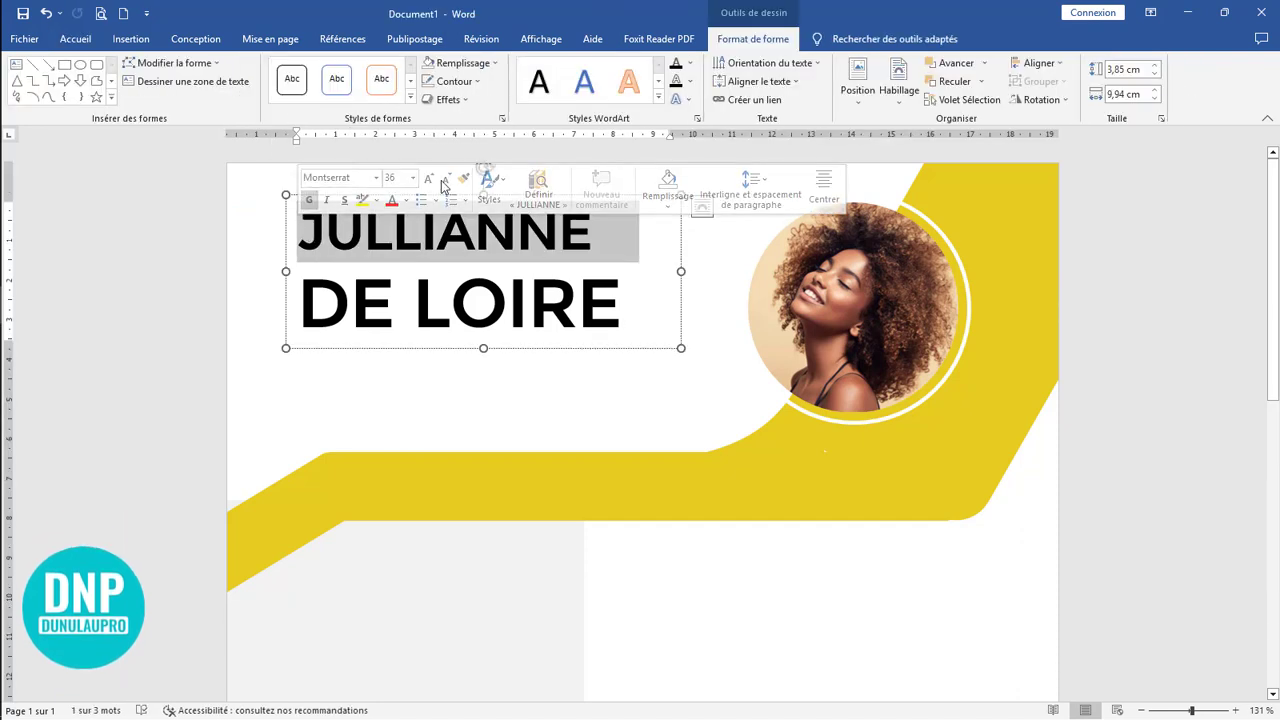
left_click(75, 39)
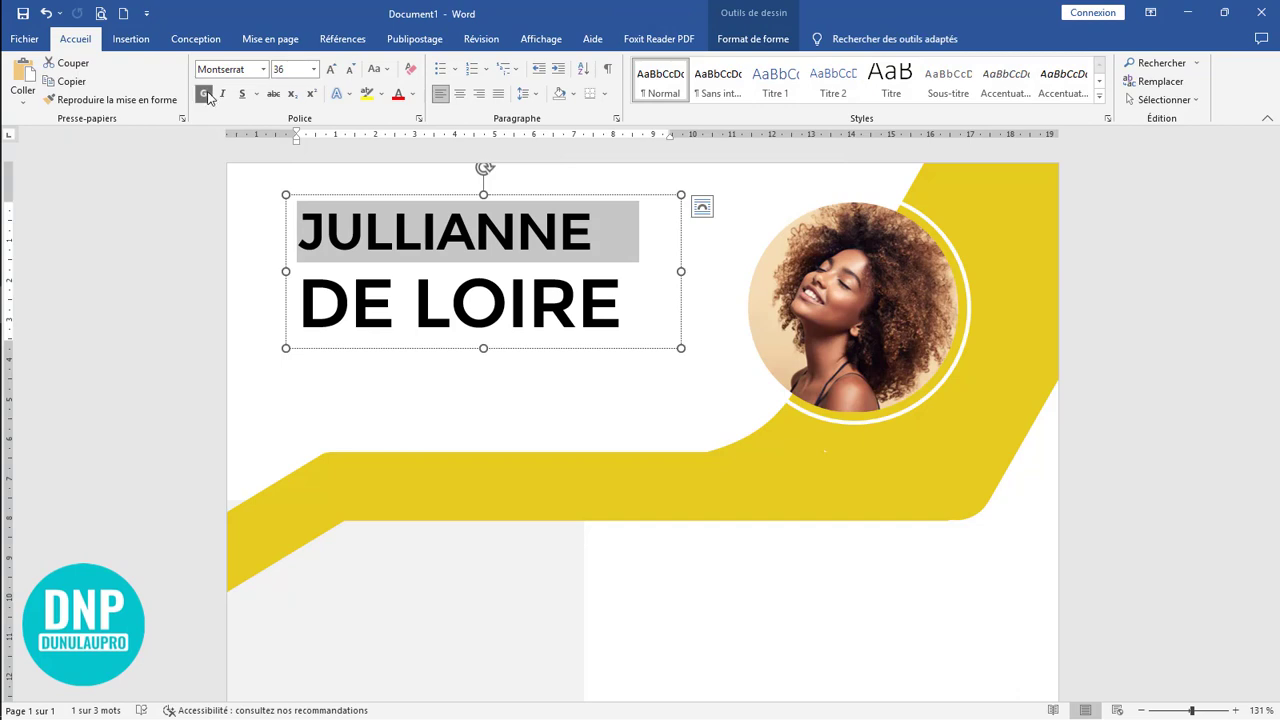
left_click(205, 94)
left_click(545, 318)
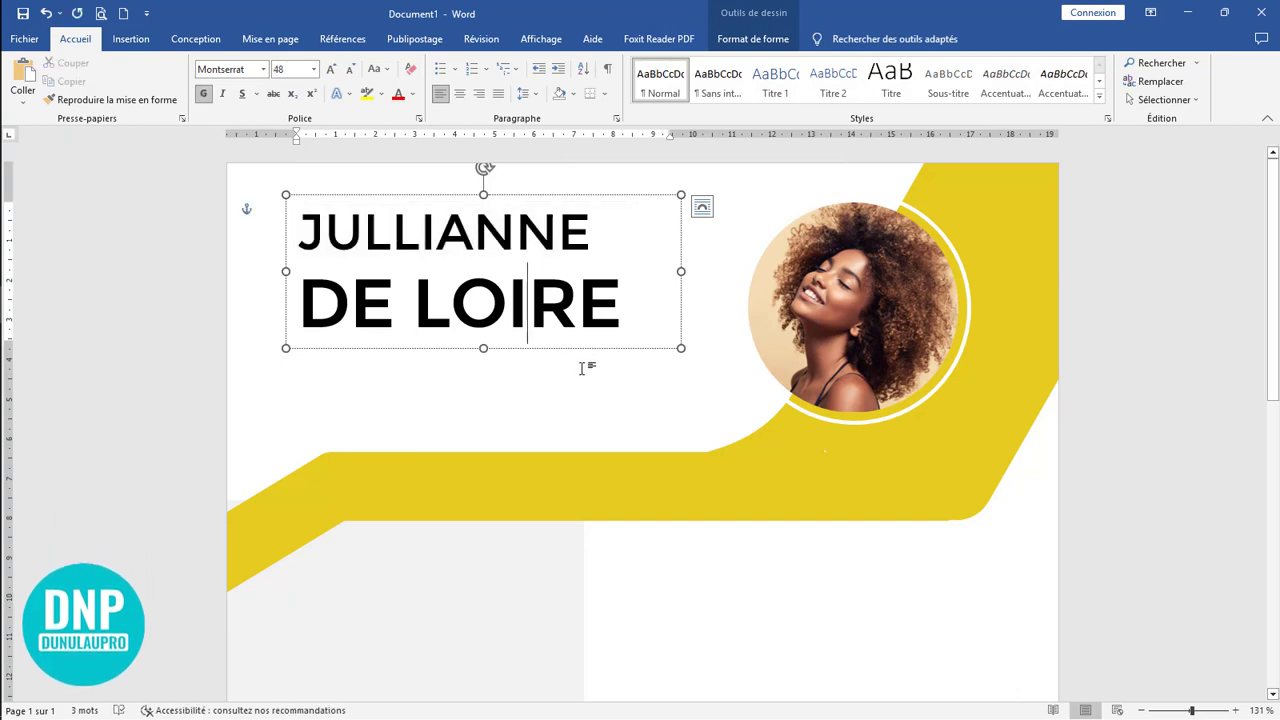
Draw a straight horizontal line about 9,25 cm long beneath the name
left_click(131, 39)
left_click(227, 80)
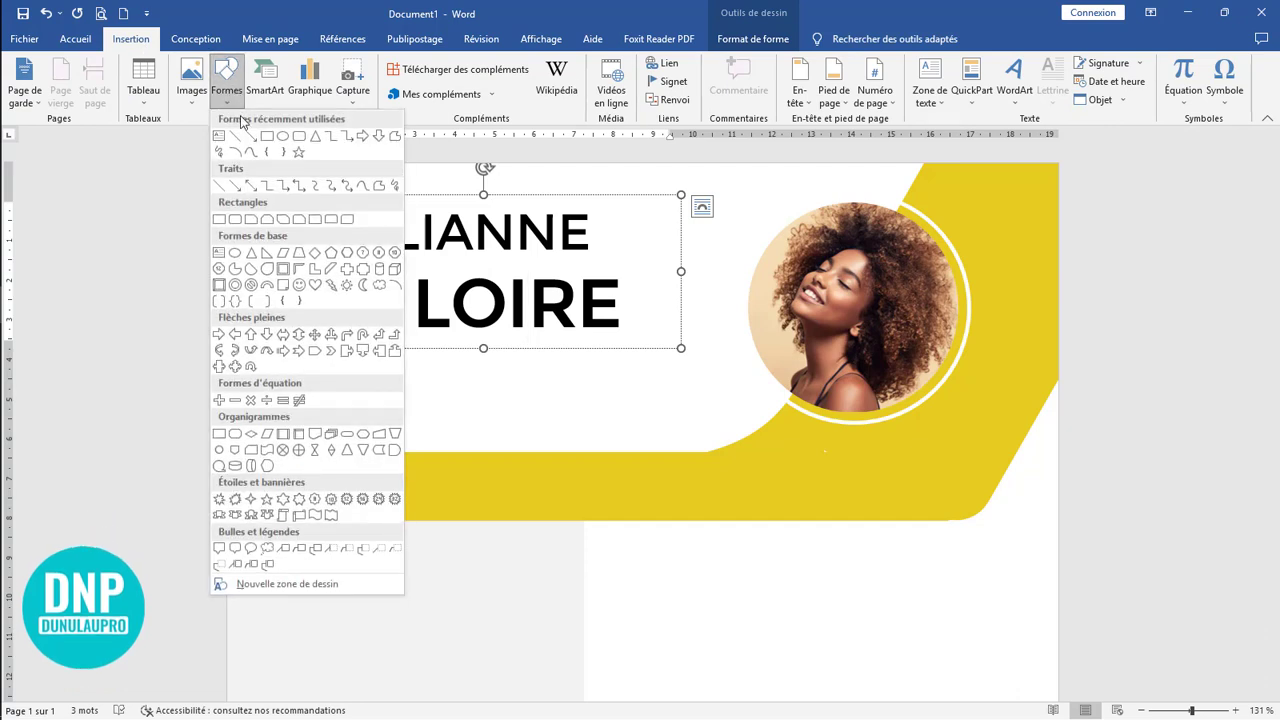
left_click(236, 136)
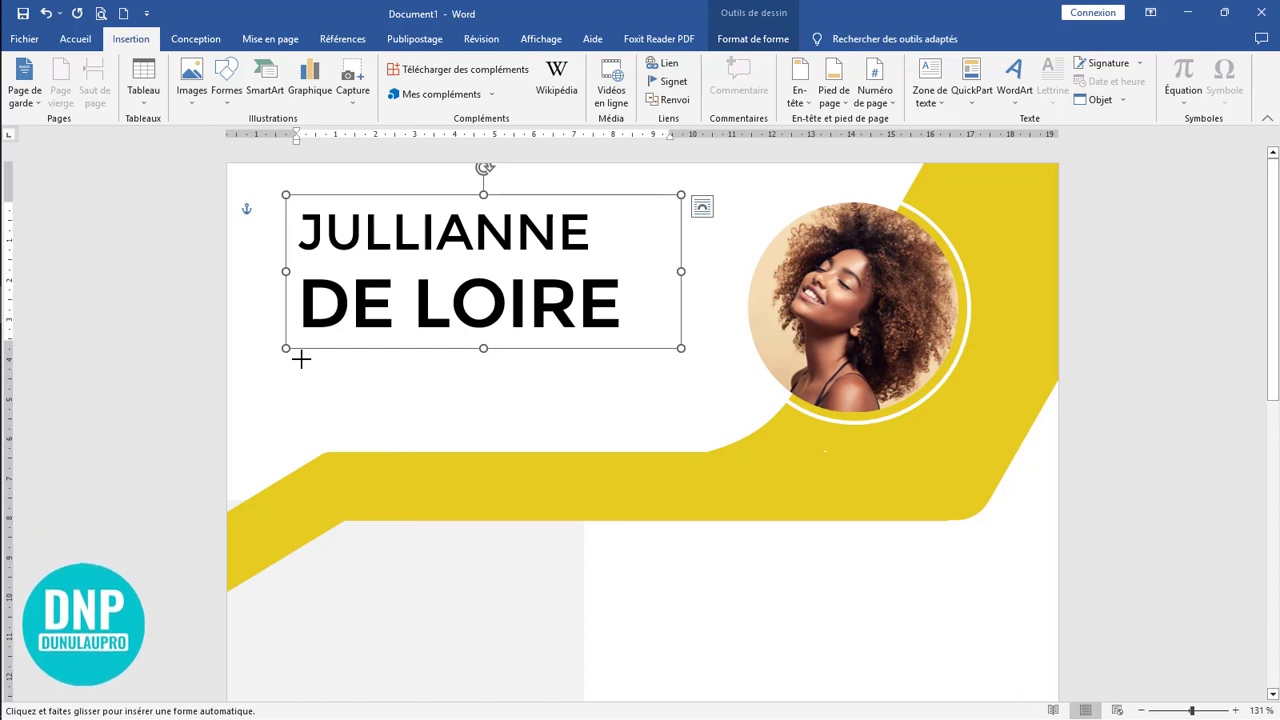
left_click_drag(669, 375, 669, 359)
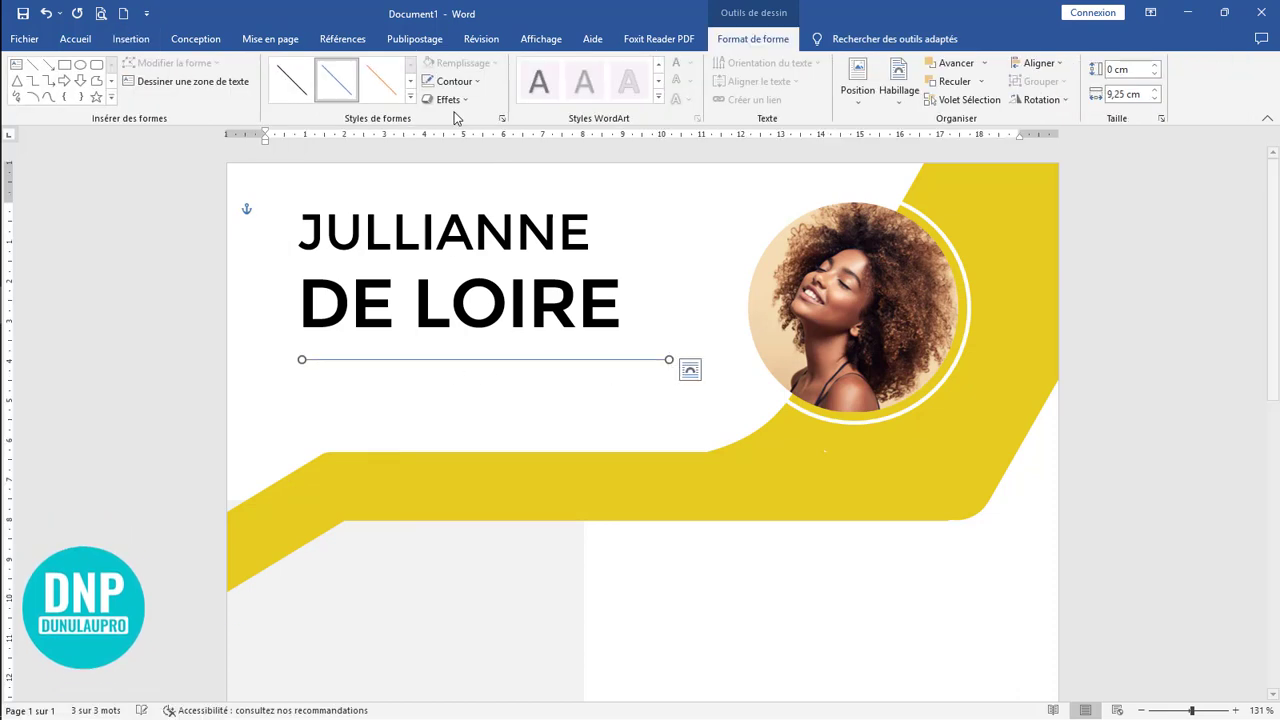
Give the line a thicker golden yellow outline and move it up close under the last name
left_click(475, 85)
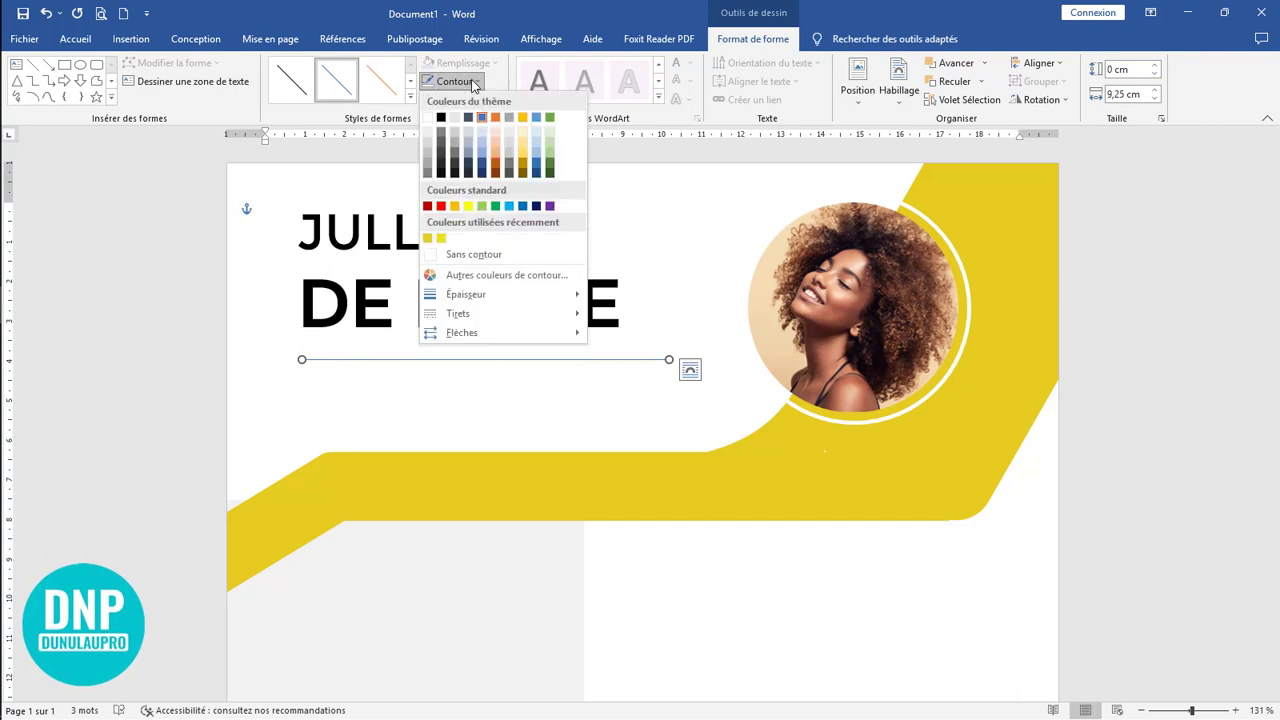
left_click(432, 242)
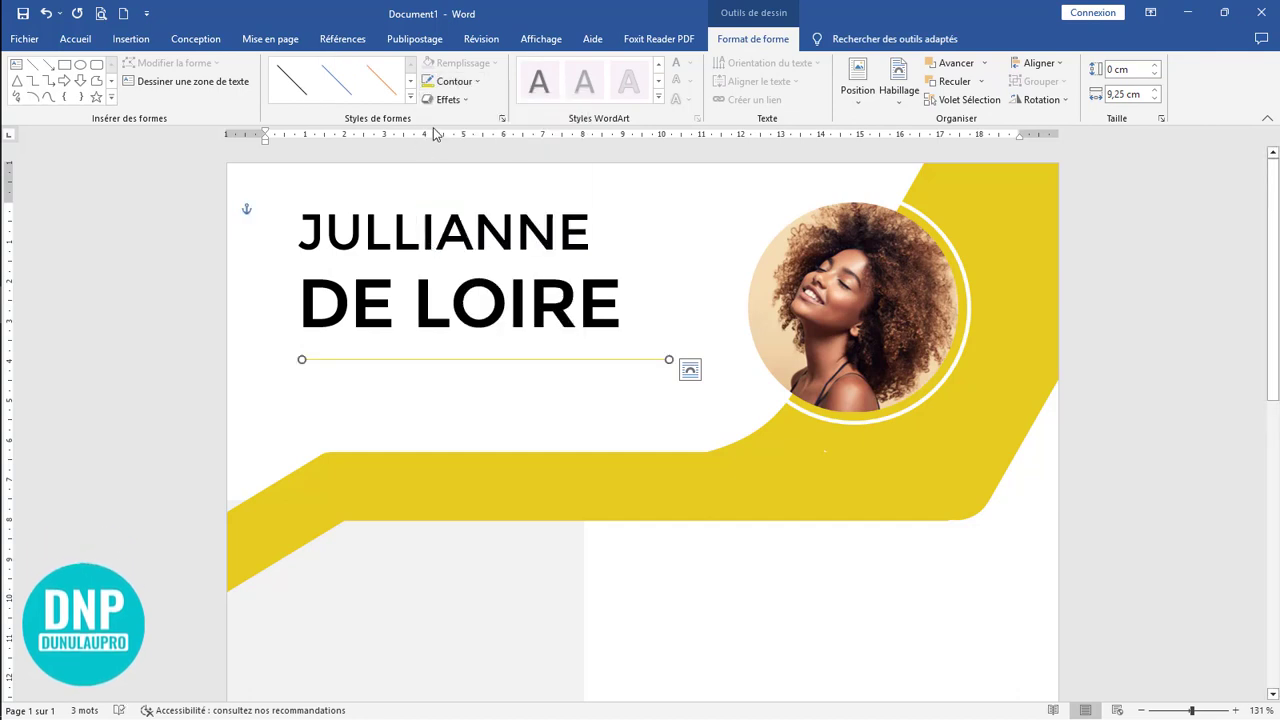
left_click(452, 82)
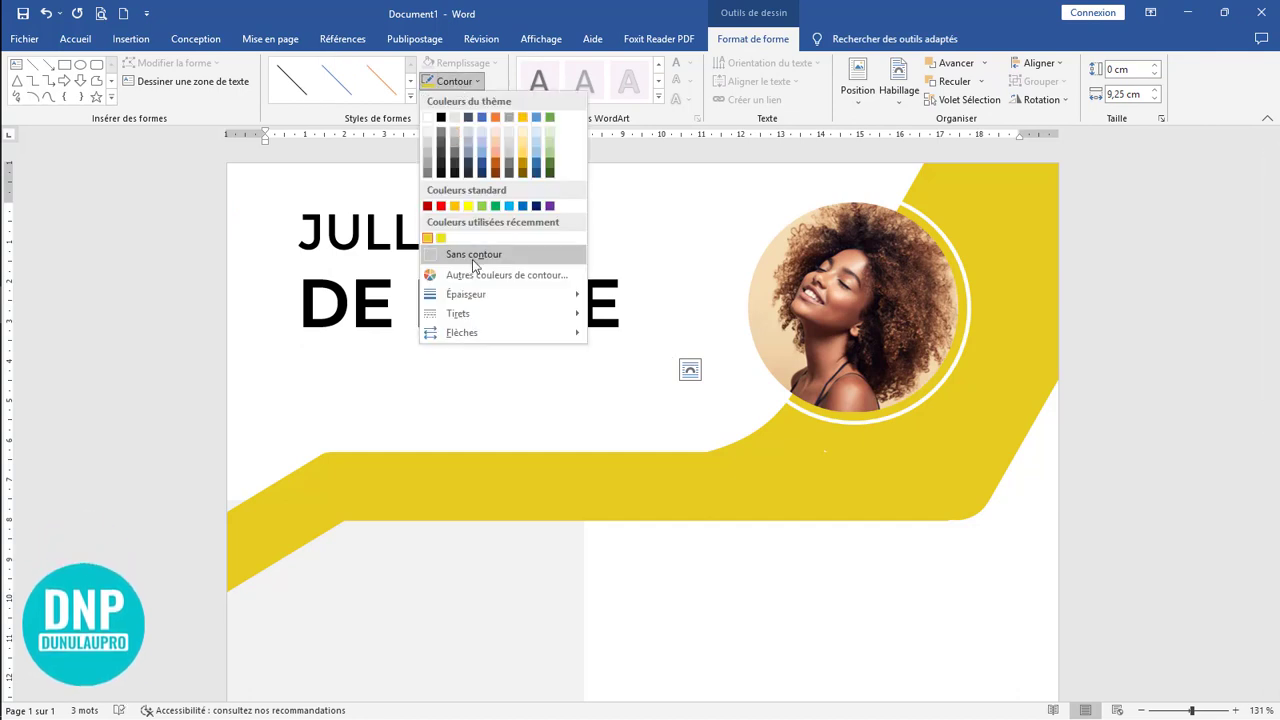
mouse_move(478, 296)
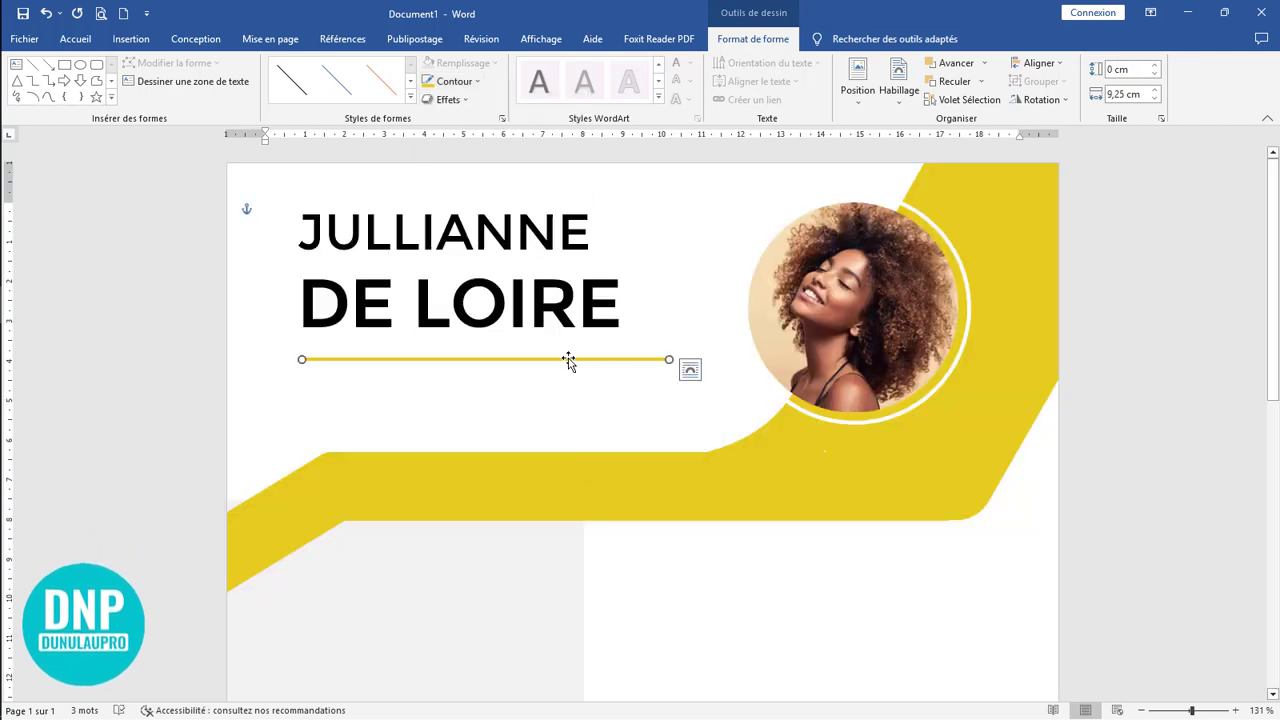
left_click_drag(568, 361, 568, 342)
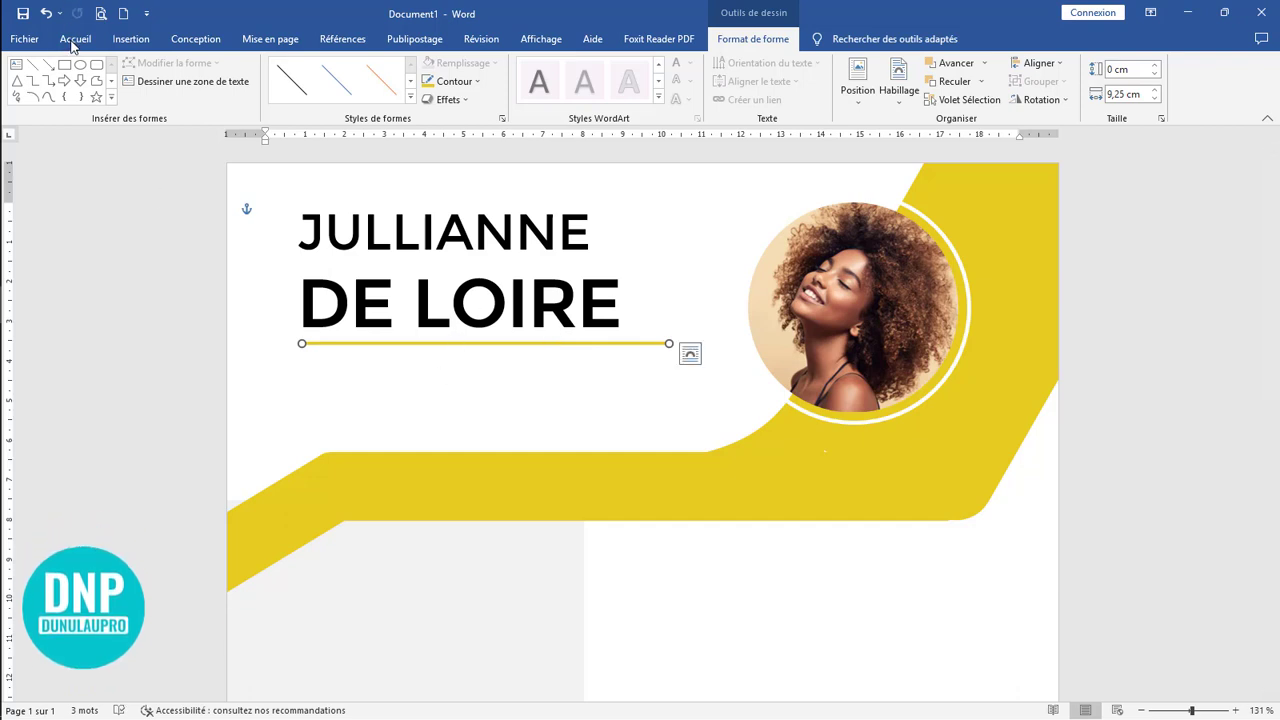
Duplicate the name text box lower in the header and set the copy's text to 9 pt
left_click(423, 236)
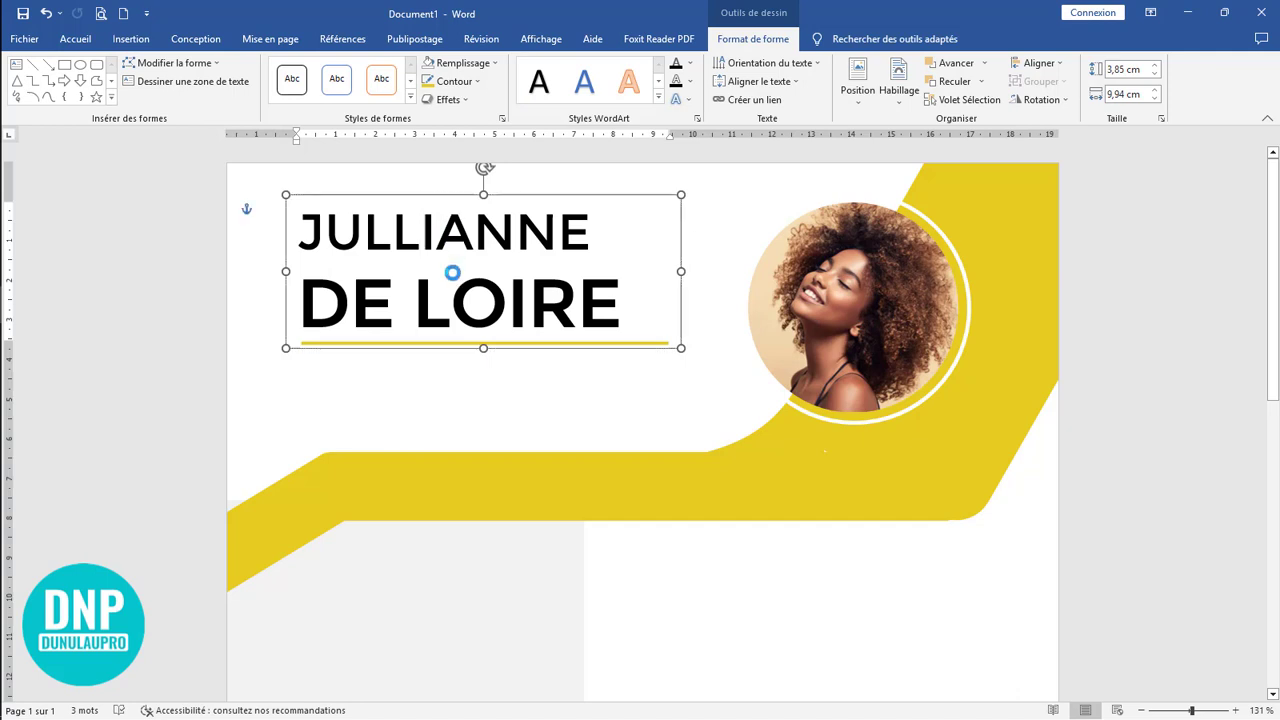
left_click_drag(453, 272, 469, 304)
left_click_drag(646, 423, 295, 303)
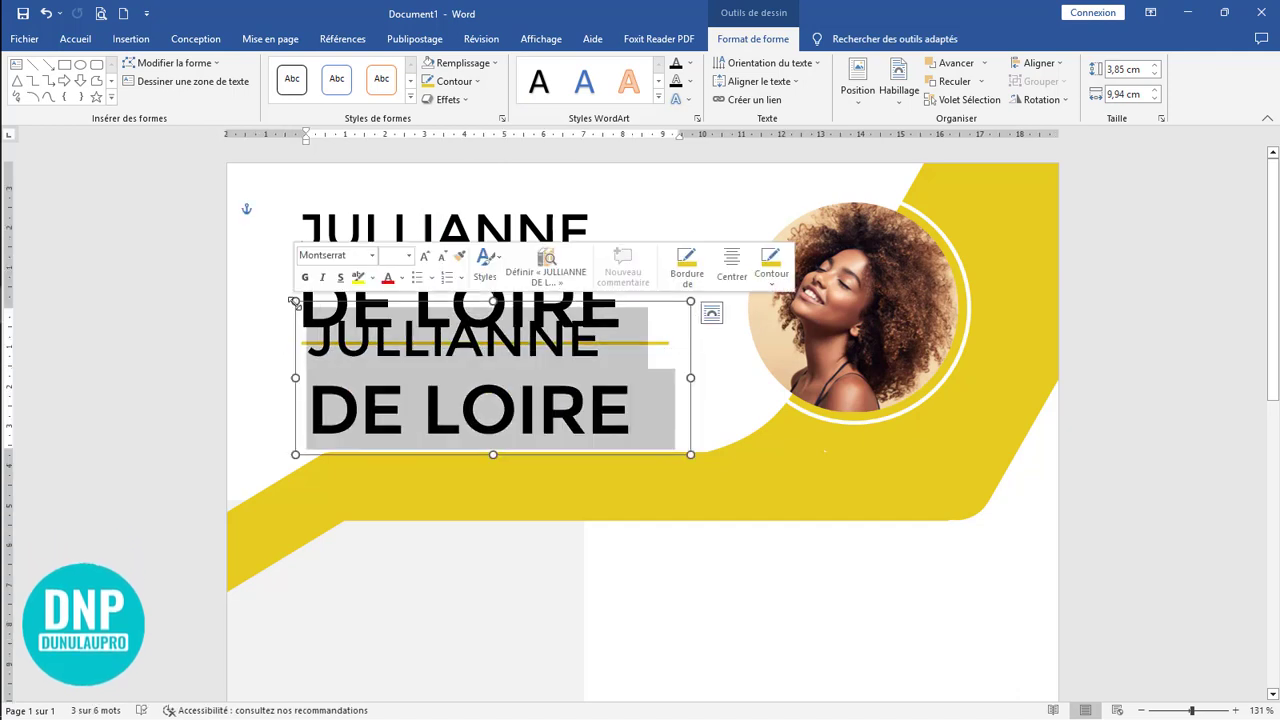
left_click(76, 39)
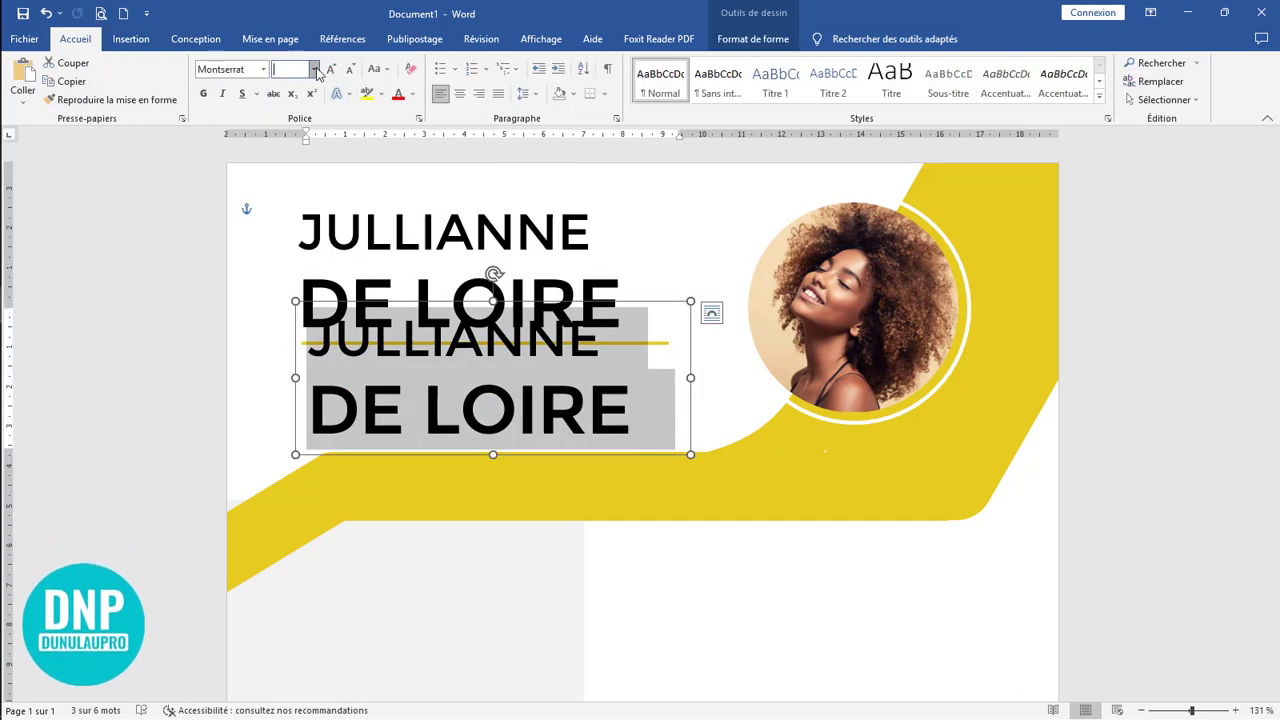
left_click(314, 69)
left_click(289, 98)
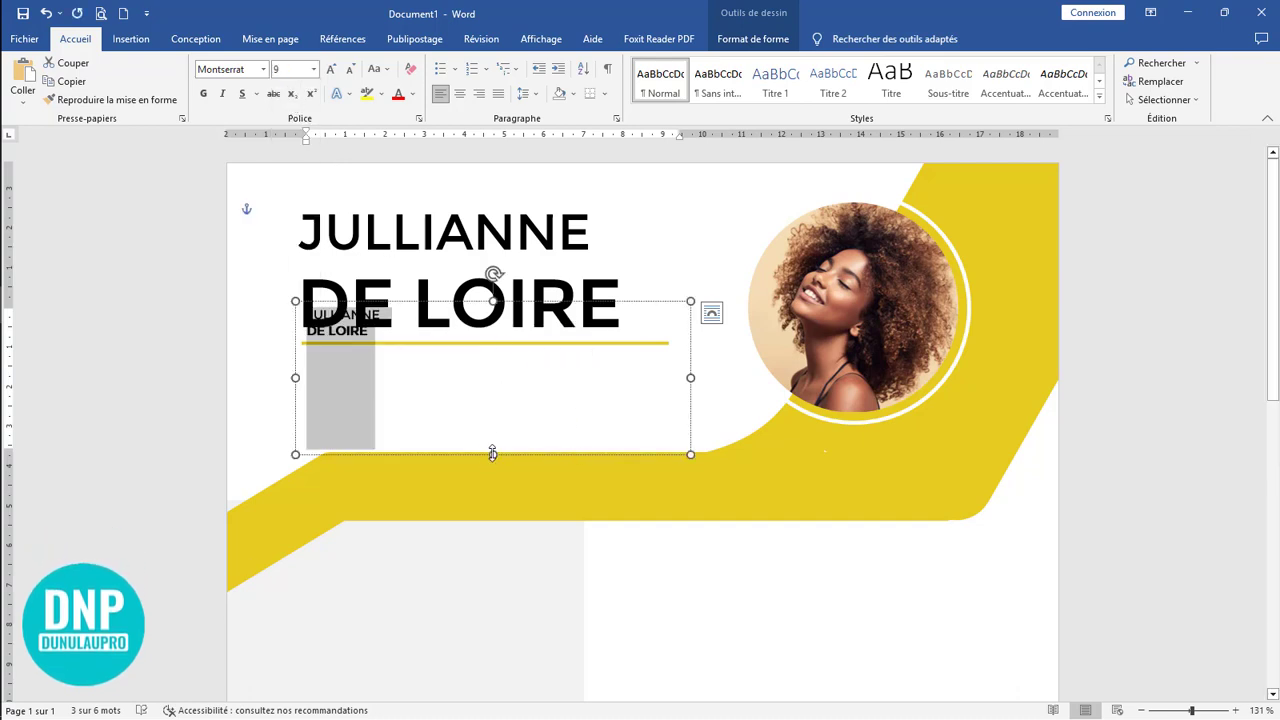
Shorten the copied text box to fit just below the yellow line and delete its text
left_click_drag(492, 454, 493, 406)
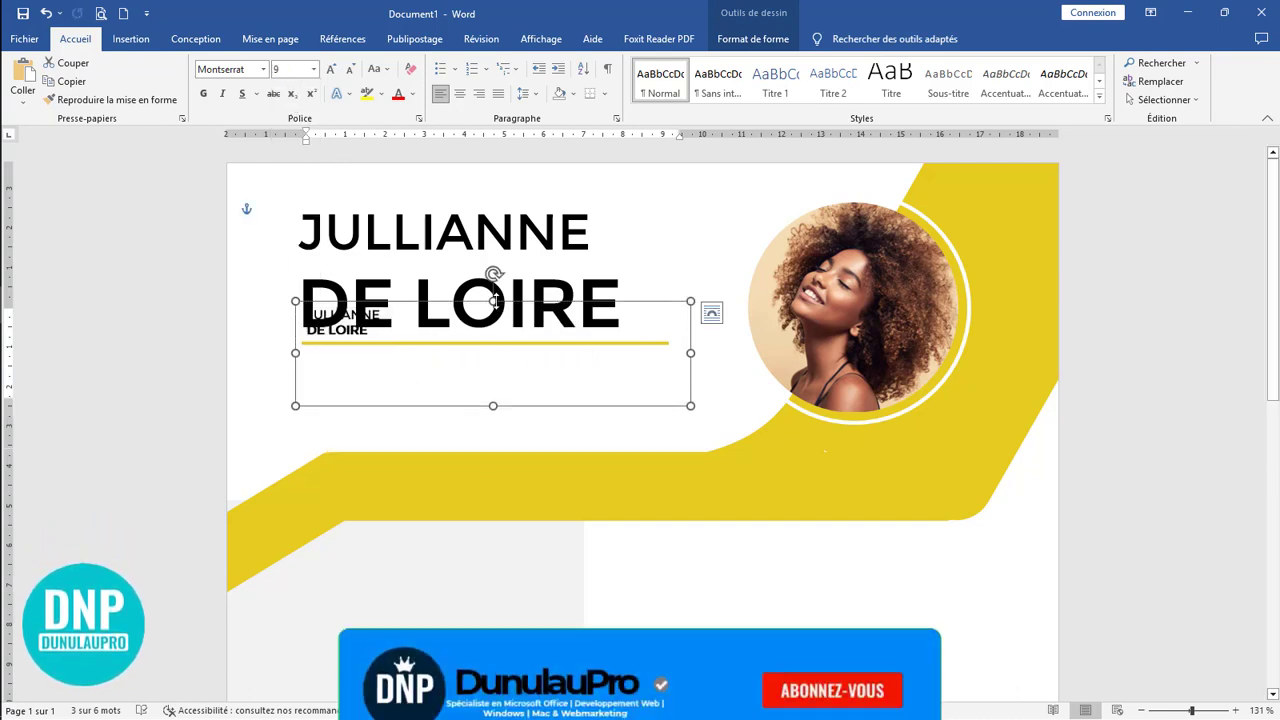
left_click_drag(493, 301, 493, 354)
triple_click(325, 370)
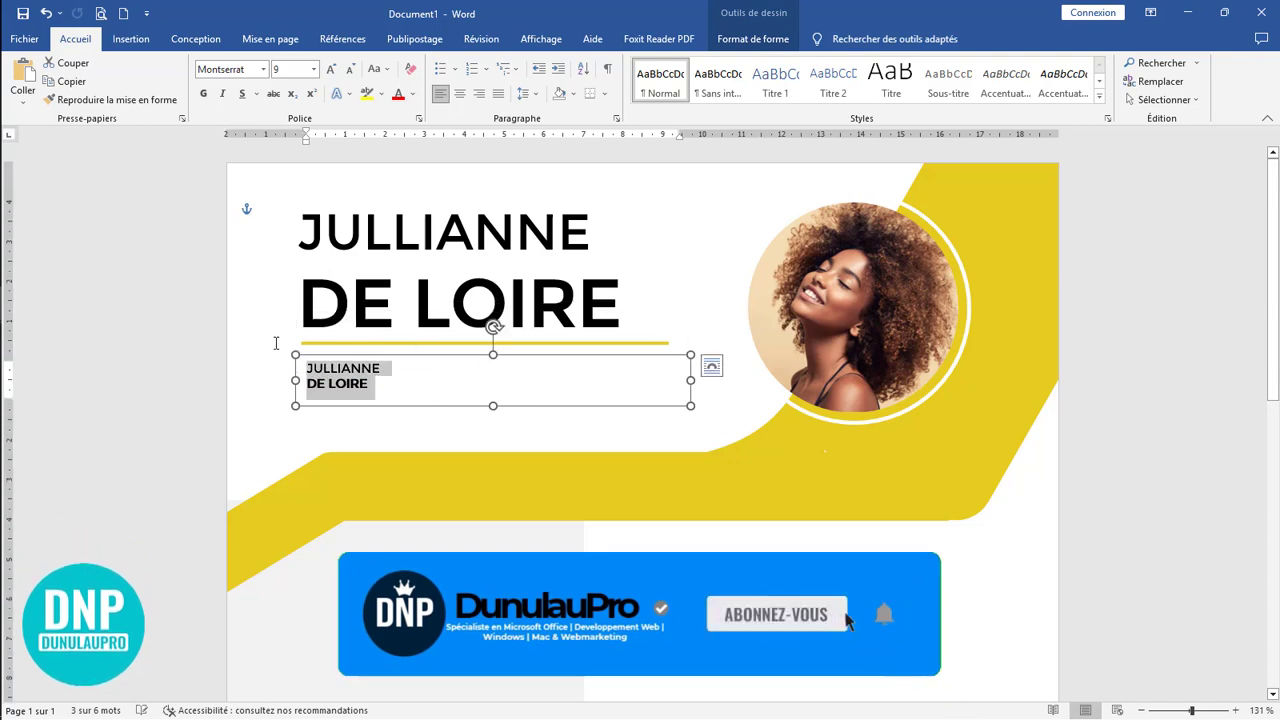
key("Delete")
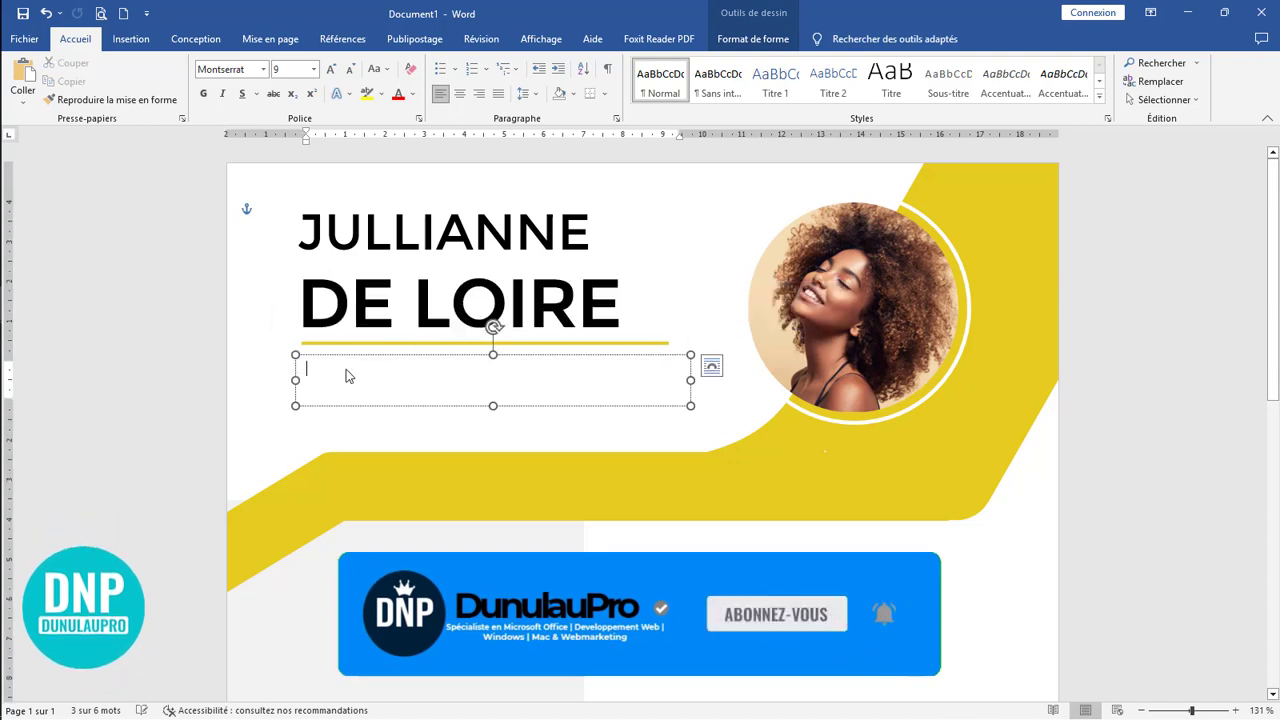
Copy "Manager / CEO" from the Element Travail file in Notepad and paste it into the empty text box in Word
left_click(6, 395)
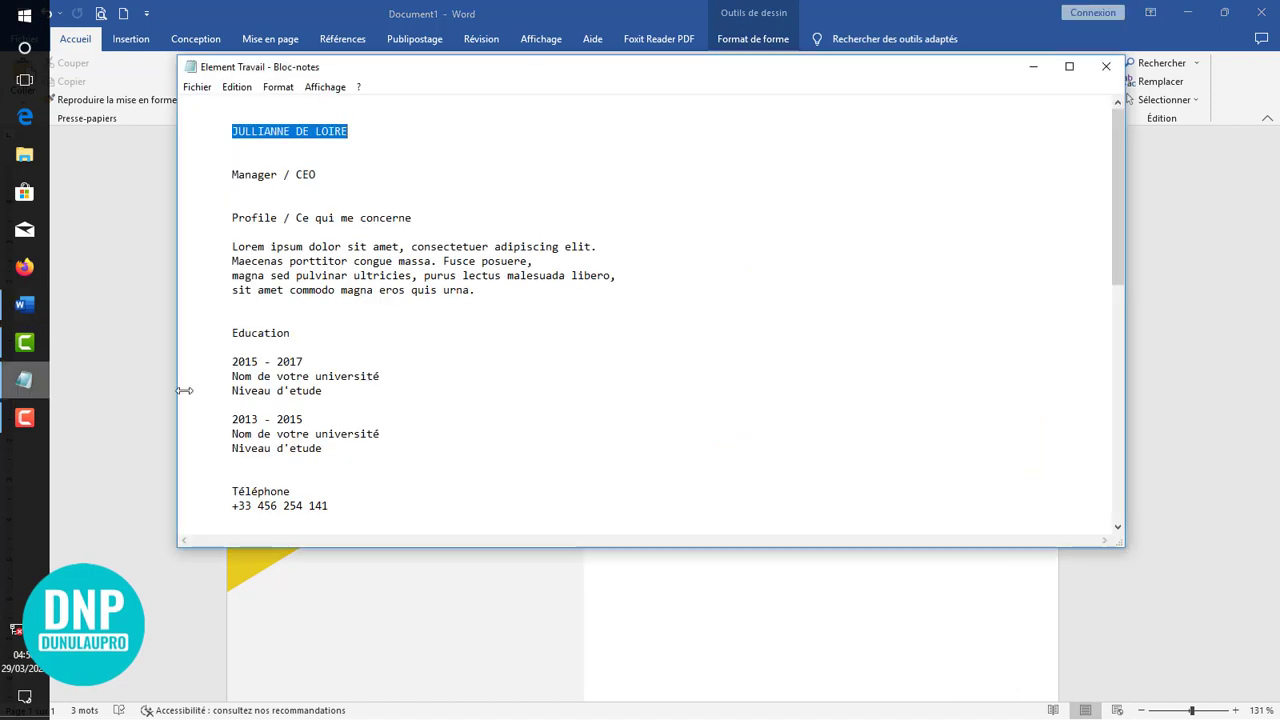
left_click_drag(337, 178, 229, 175)
left_click(358, 658)
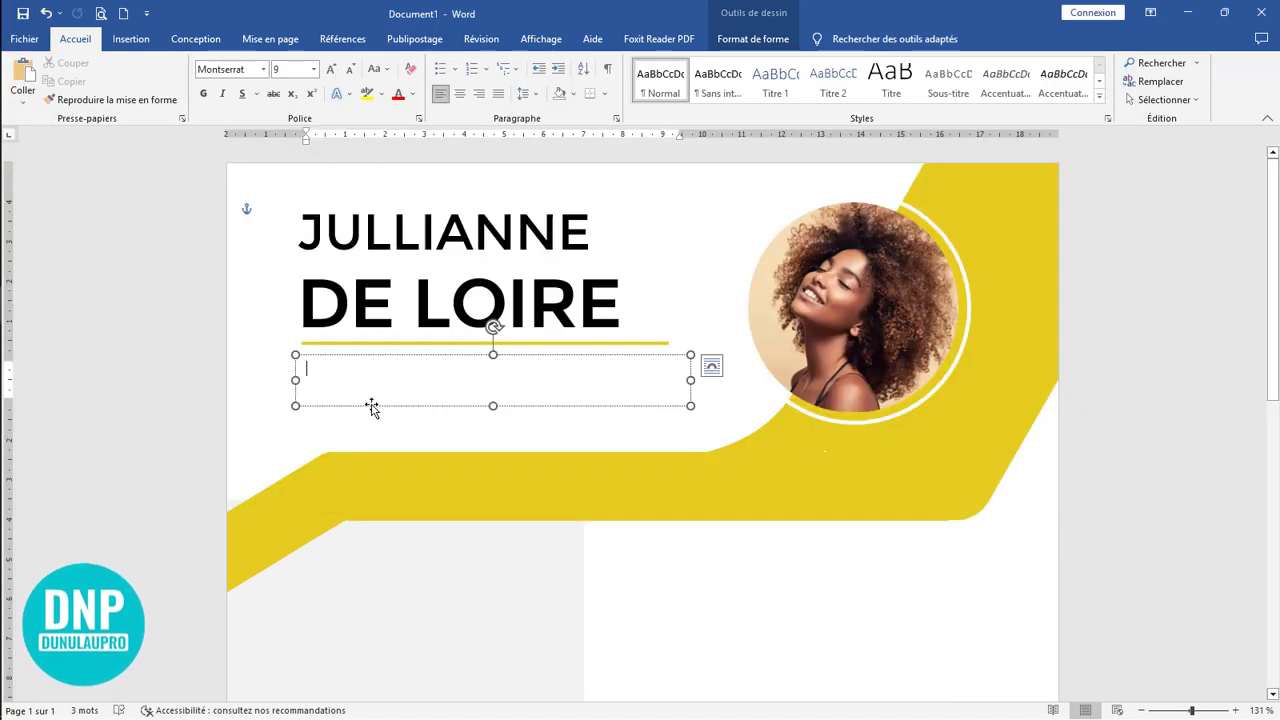
Enlarge the job title to 14 pt and remove the blank line and indent before it
left_click_drag(465, 384, 314, 364)
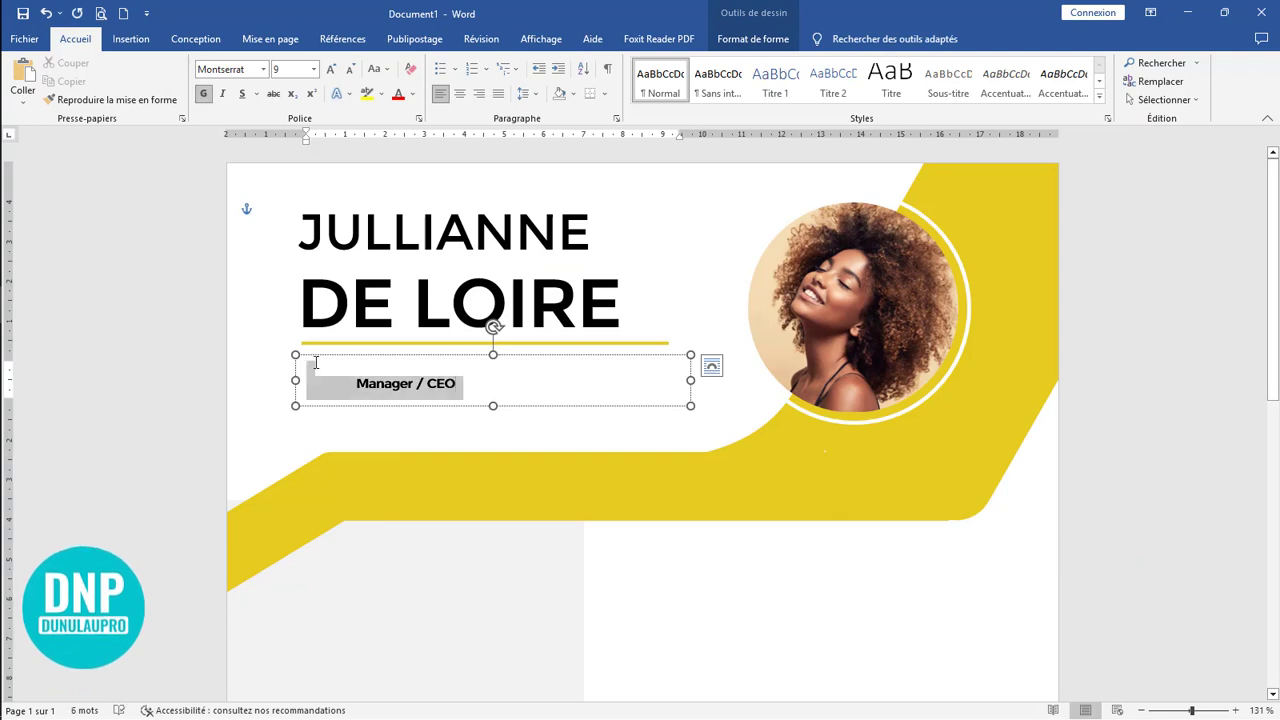
left_click(333, 69)
left_click(333, 69)
left_click(393, 373)
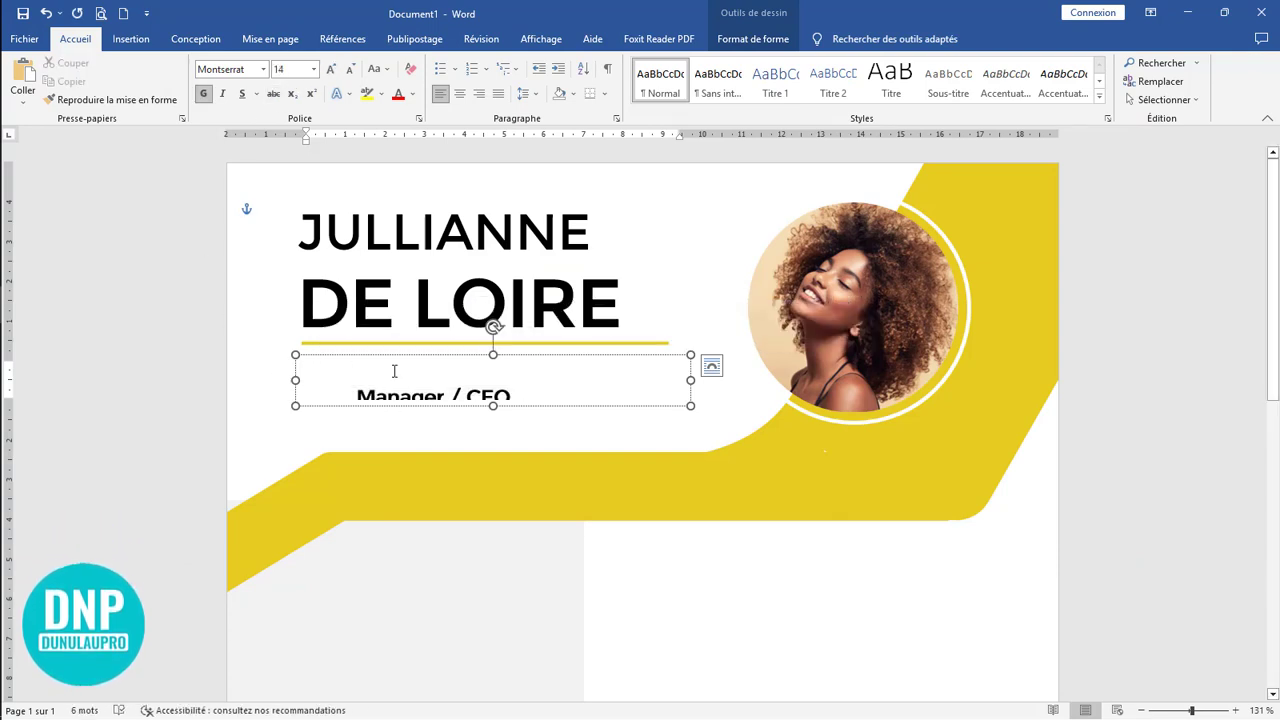
key("Delete")
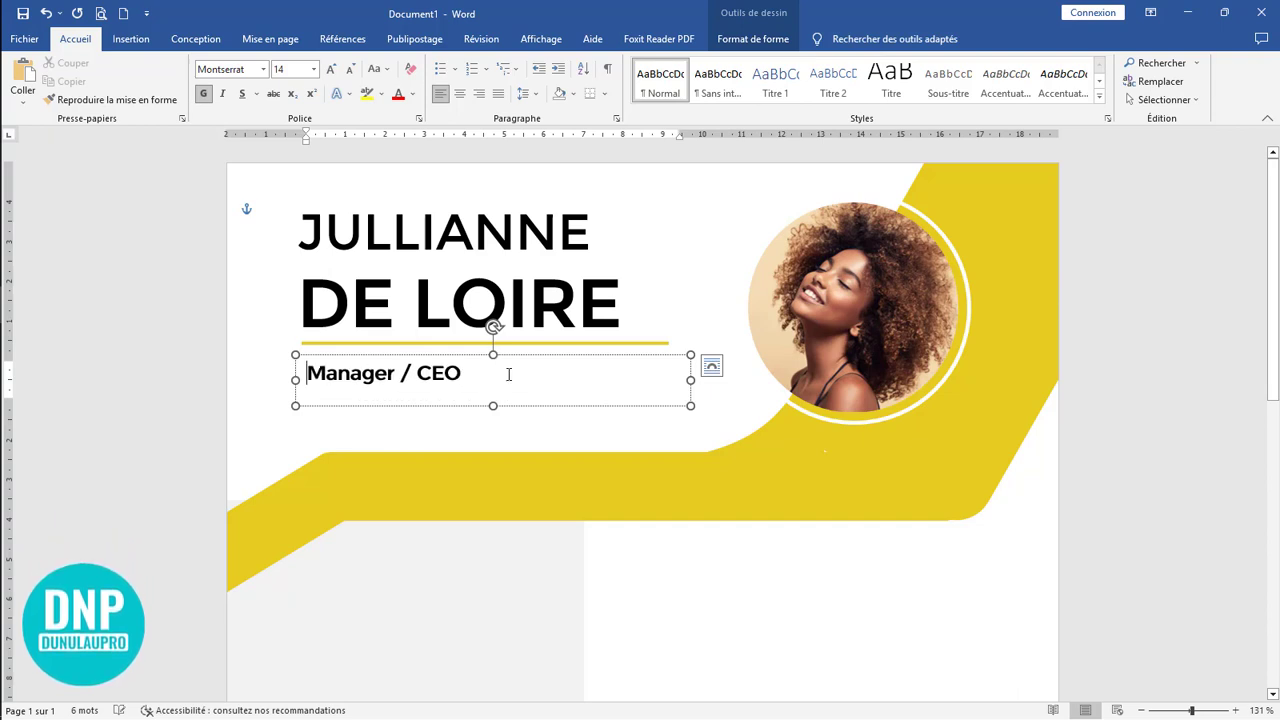
Convert the job title to uppercase and insert a space between its letters
left_click(277, 364)
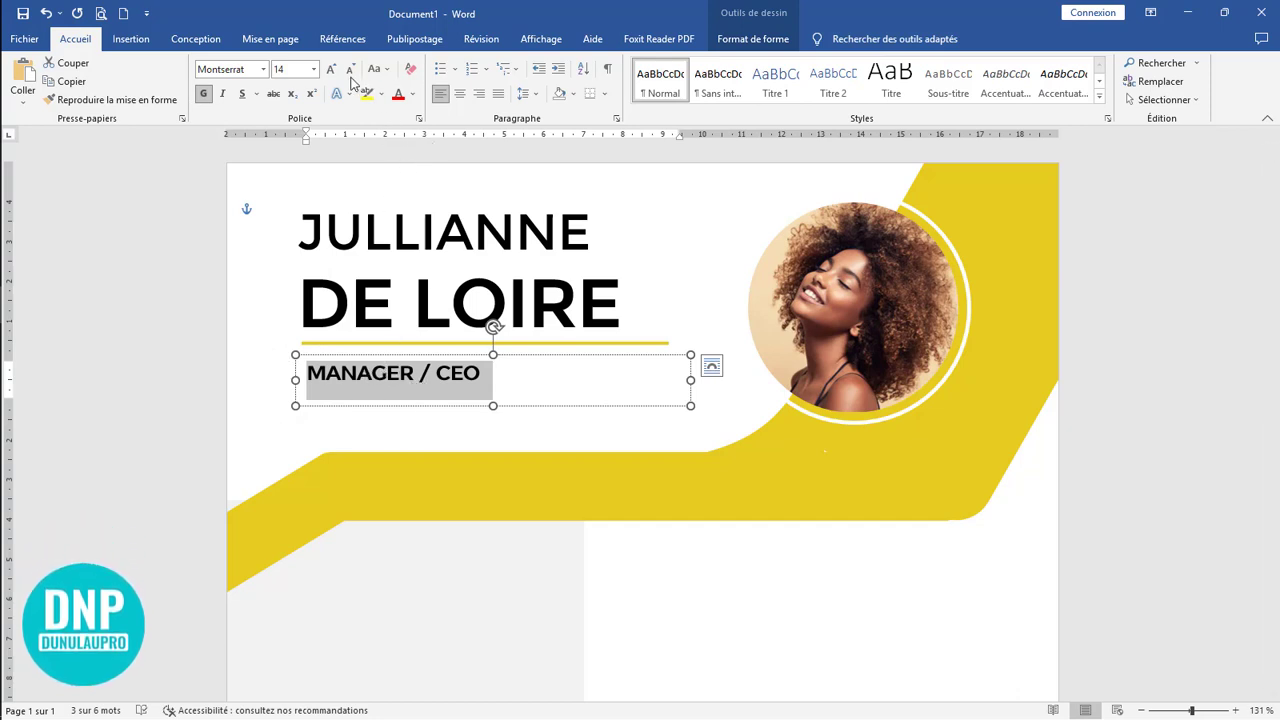
left_click(354, 377)
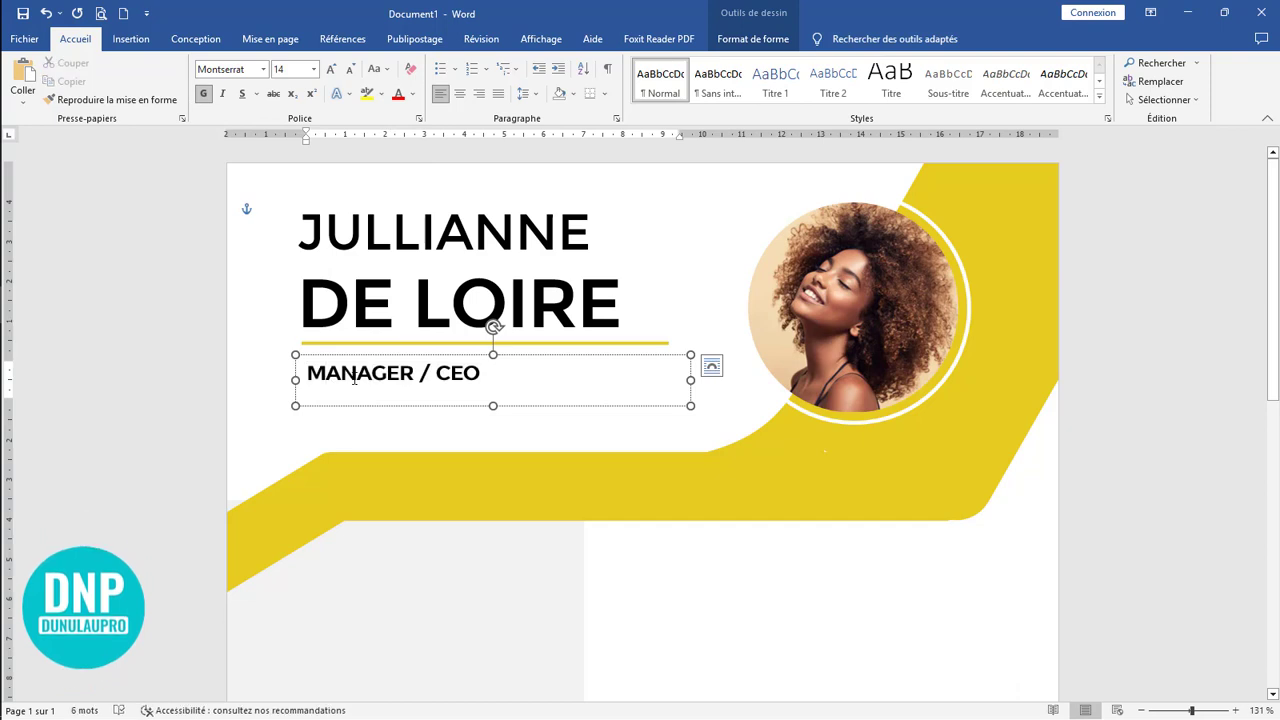
key("Left")
key("Left")
key("Right")
key("Right")
key("Right")
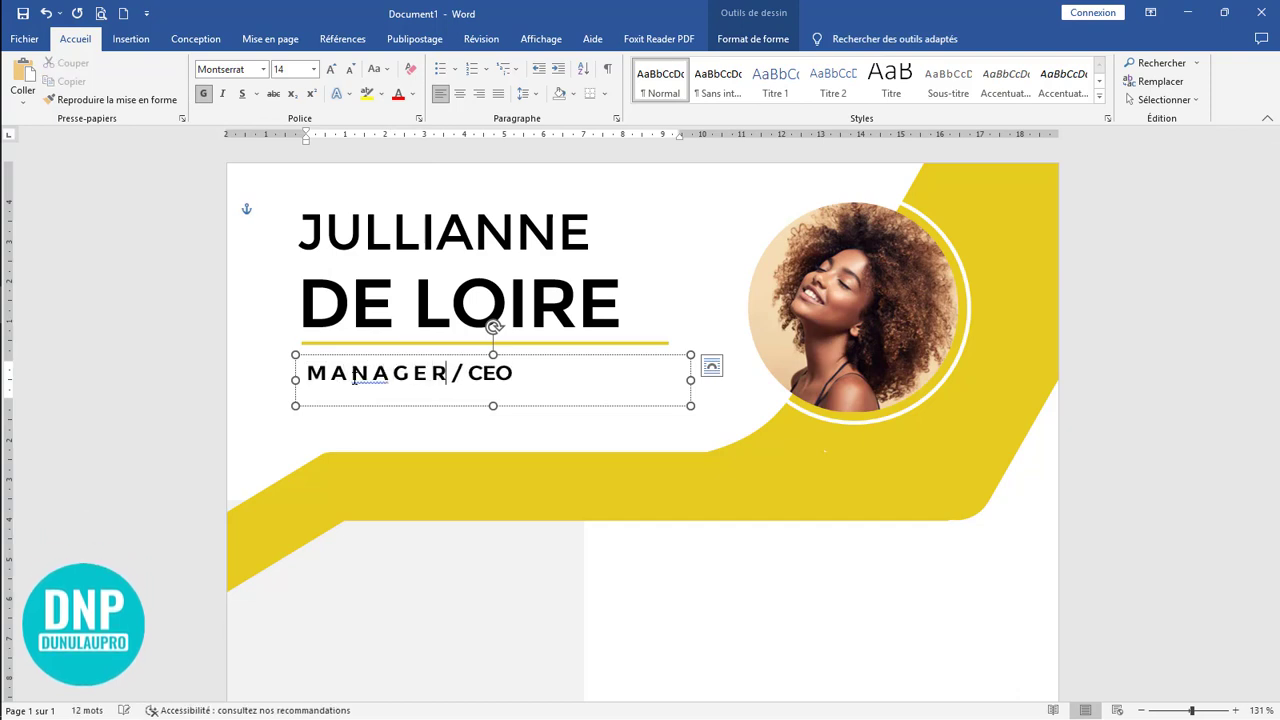
key("Right")
key("Right")
Enlarge the spaced job title to 16 pt and narrow its text box to fit the text
left_click_drag(535, 375, 305, 375)
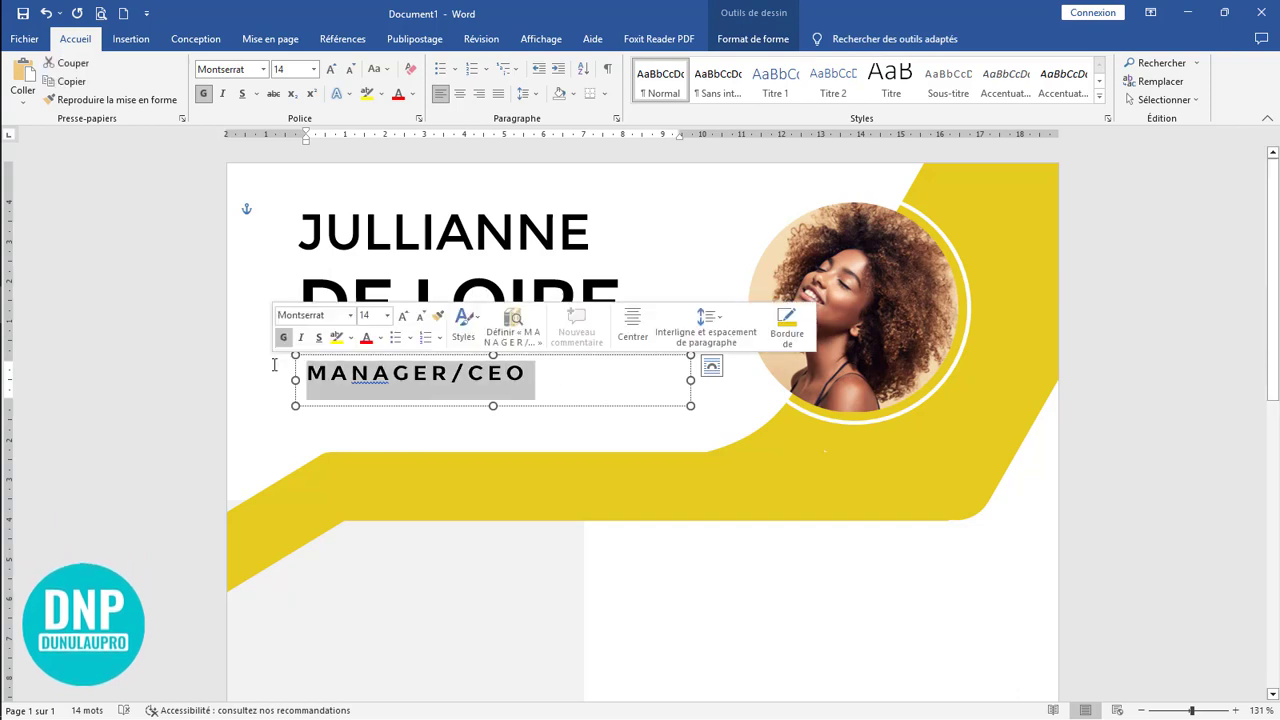
left_click(333, 70)
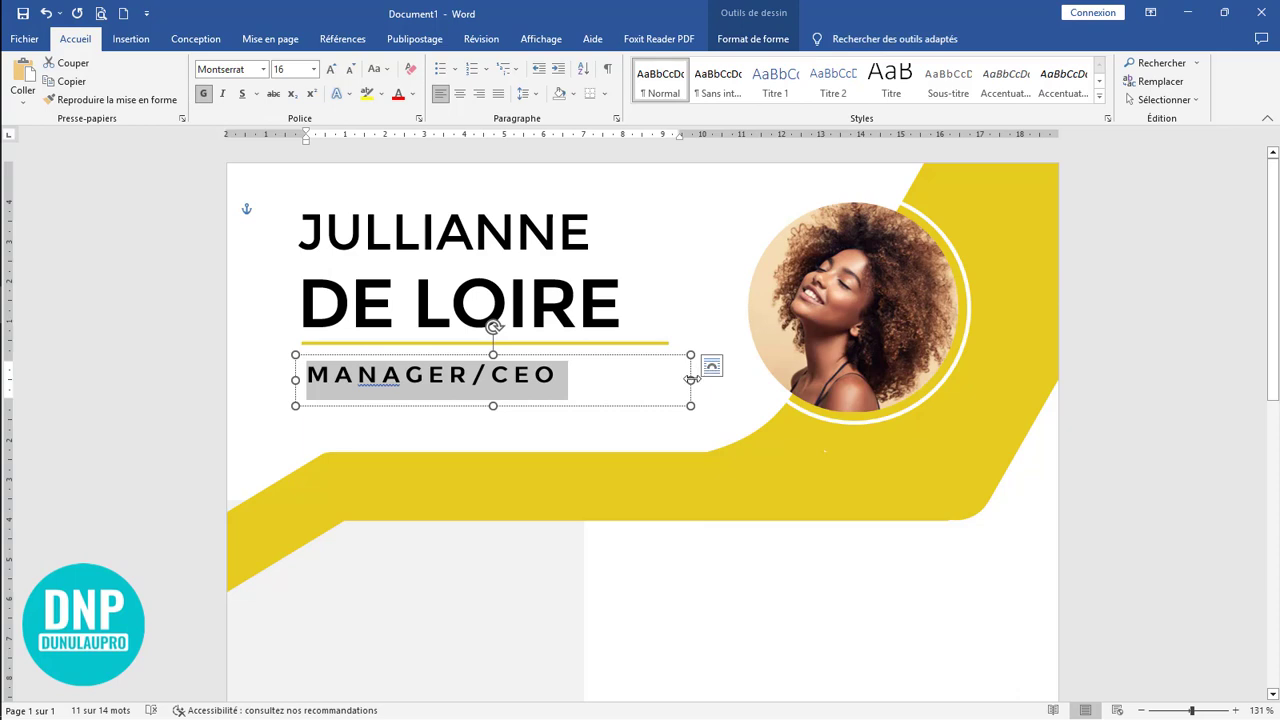
left_click_drag(690, 380, 583, 374)
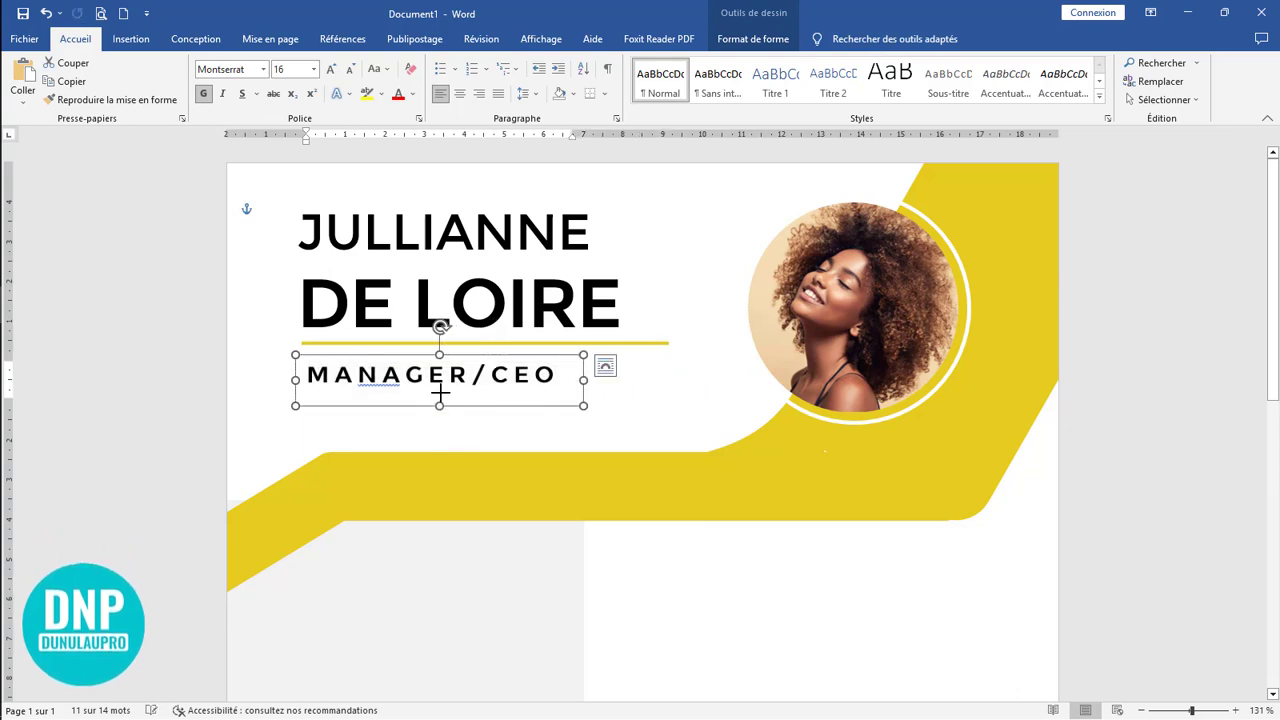
Draw a text box about 6.24 cm wide and 1.07 cm high in the upper part of the grey side column
left_click(620, 575)
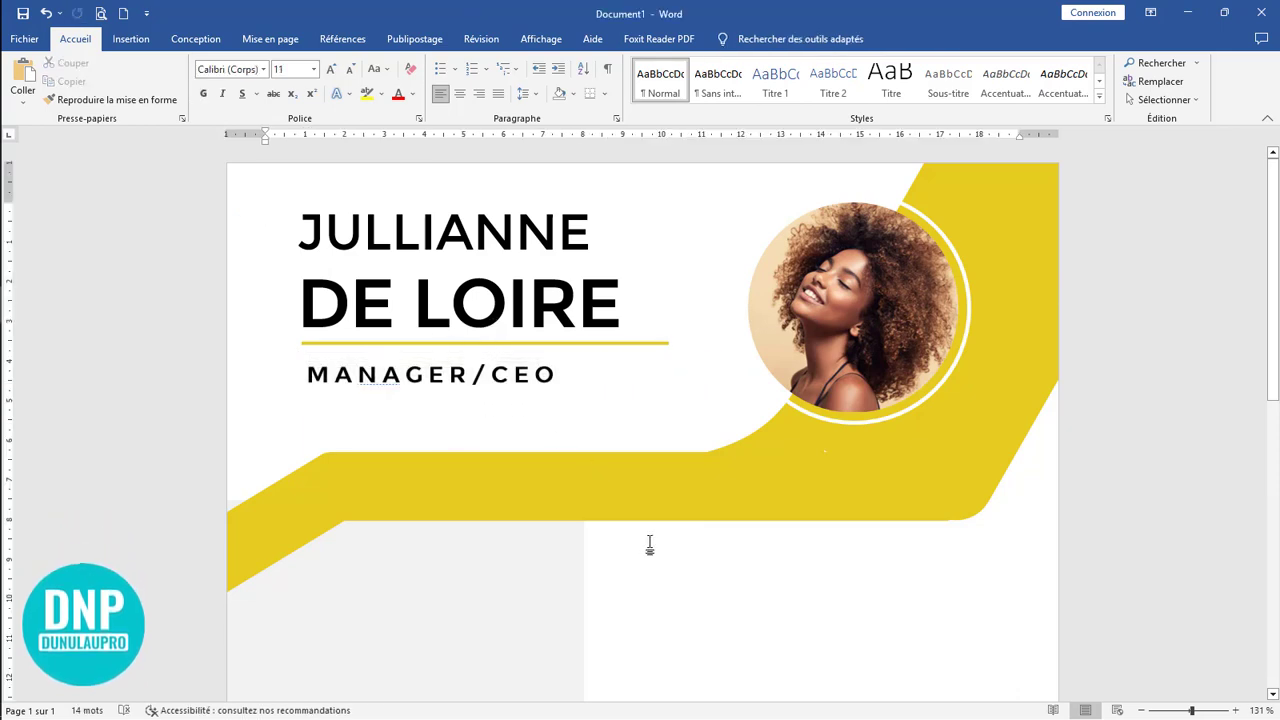
scroll(650, 545, "down", 6)
scroll(651, 543, "down", 4)
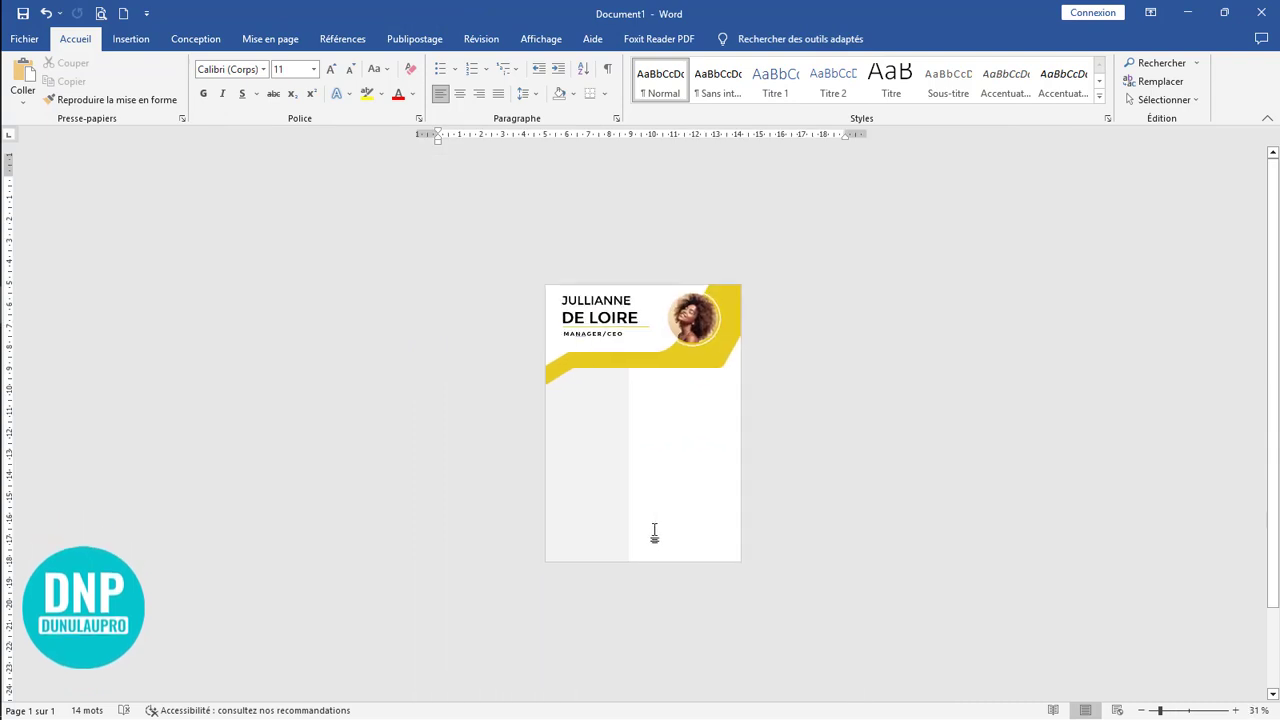
scroll(653, 538, "up", 6)
scroll(654, 535, "up", 3)
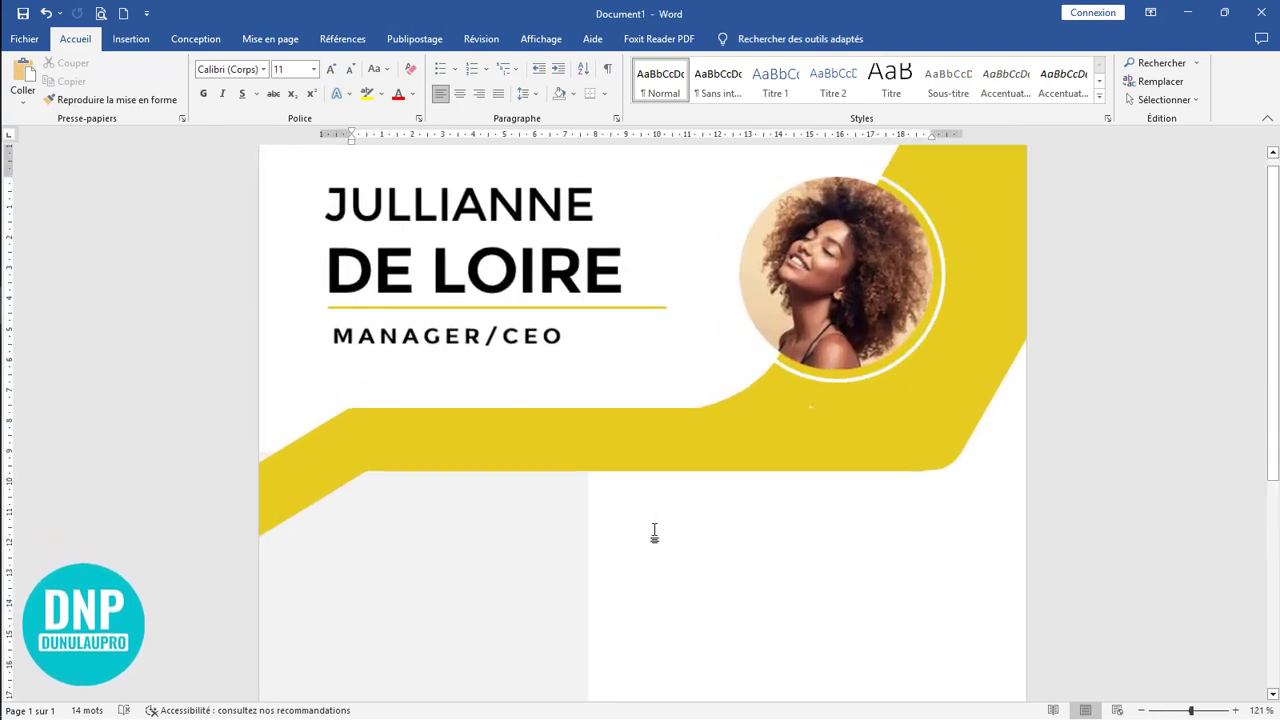
scroll(650, 516, "down", 2)
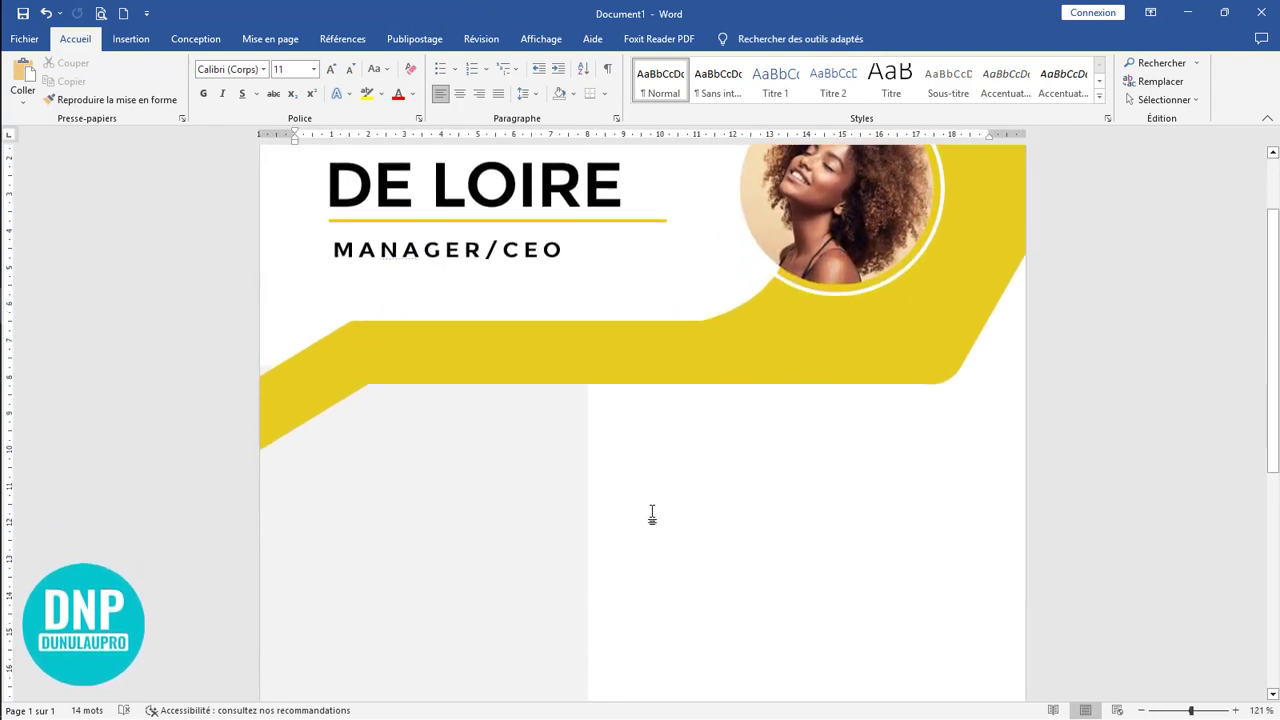
left_click(141, 40)
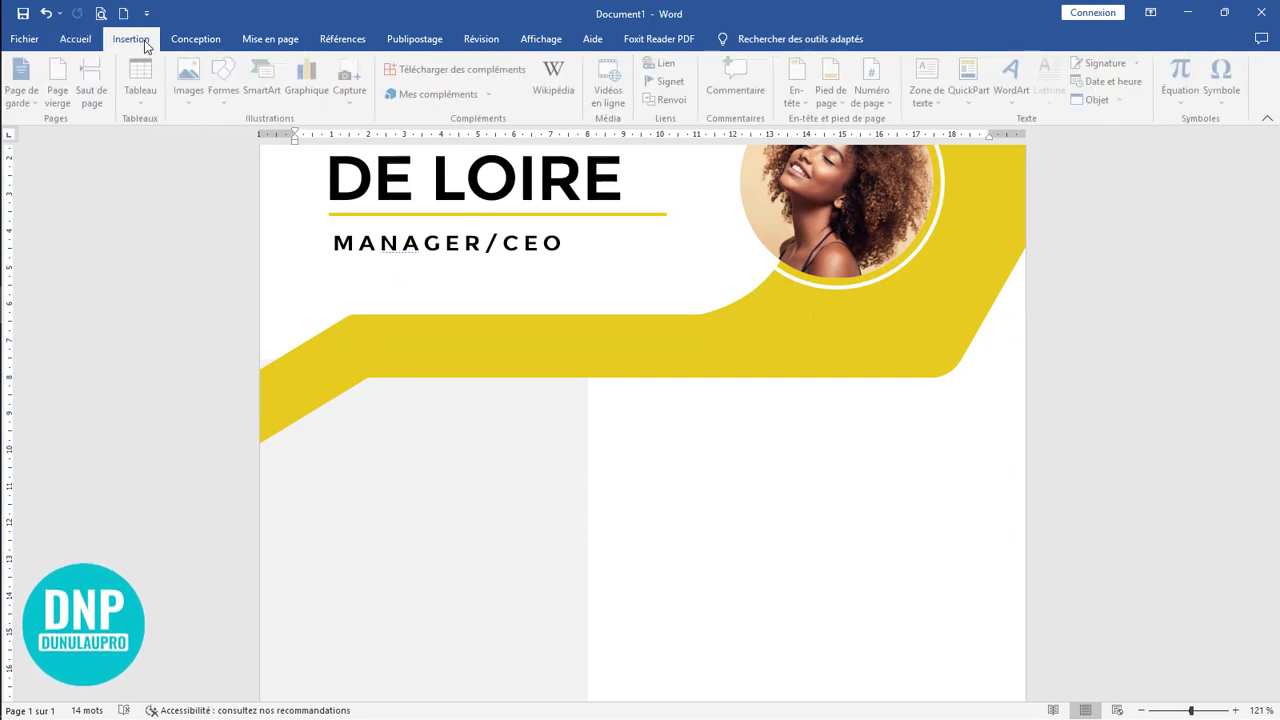
left_click(229, 80)
left_click(229, 254)
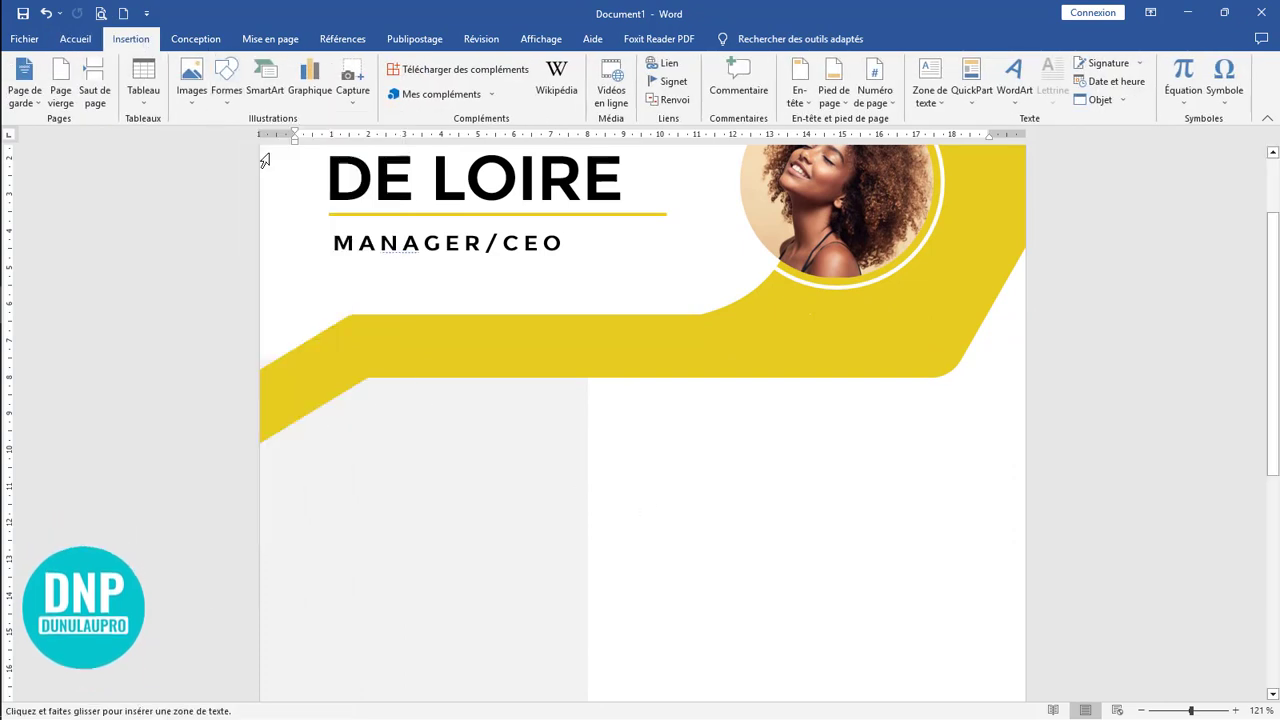
scroll(517, 381, "down", 4)
scroll(517, 381, "down", 2)
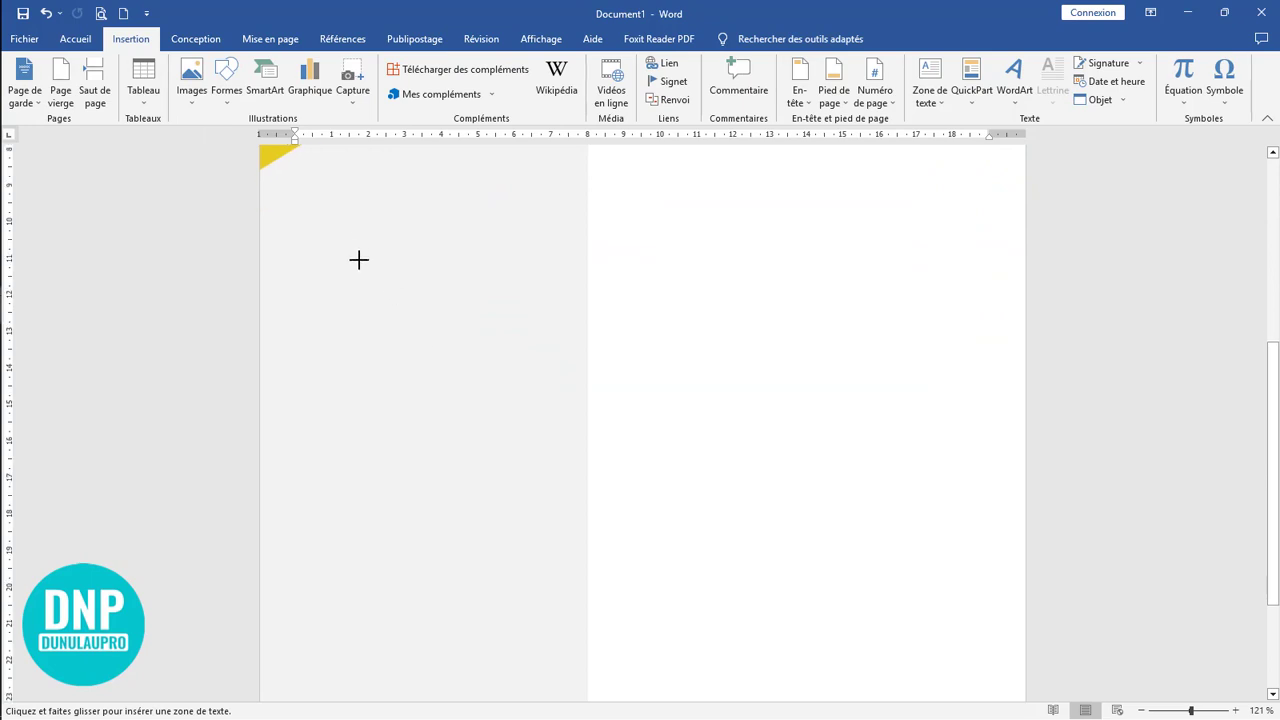
scroll(359, 260, "up", 3)
left_click_drag(553, 322, 555, 323)
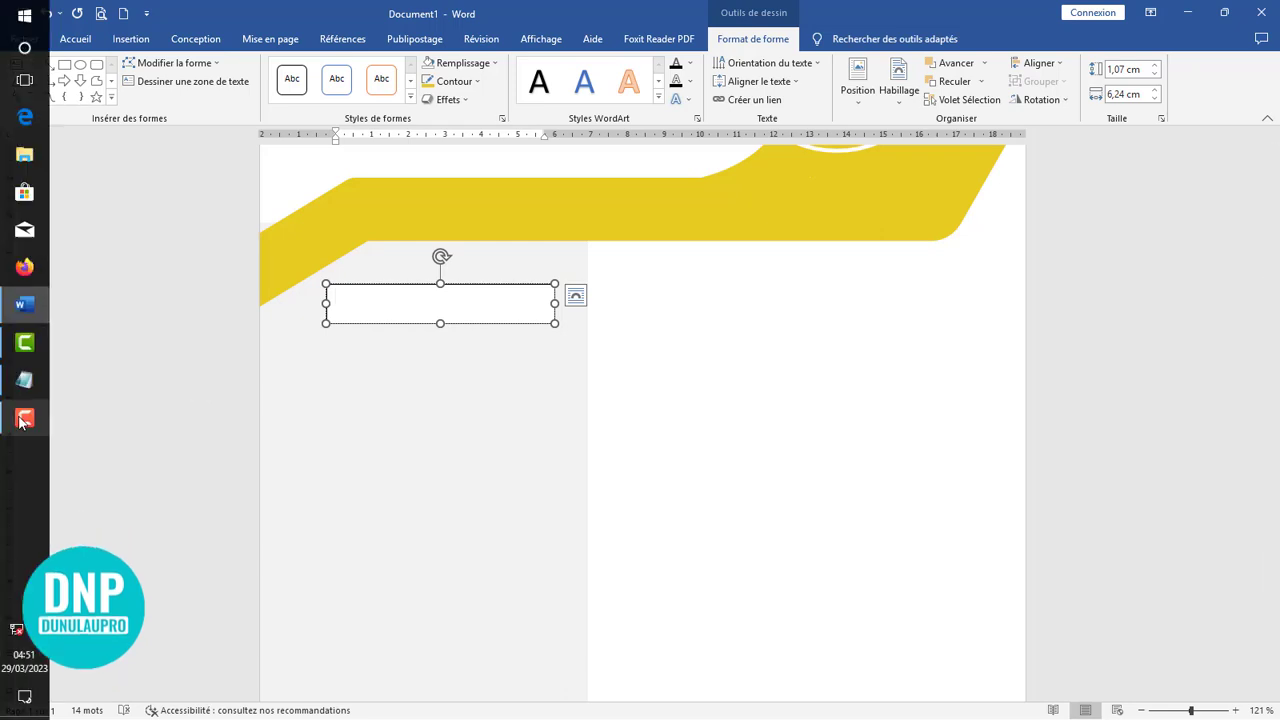
Copy "Ce qui me concerne" from the Element Travail file in Notepad and paste it into the new text box in Word
left_click(17, 380)
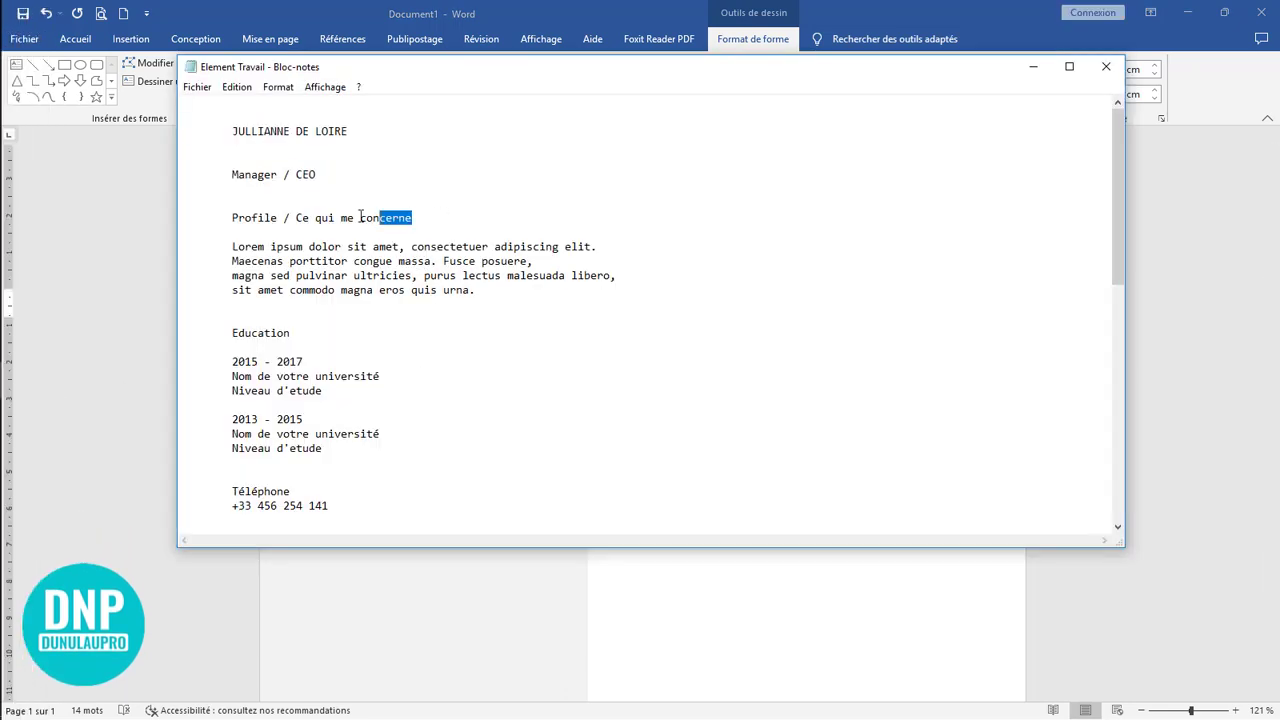
left_click_drag(360, 217, 297, 218)
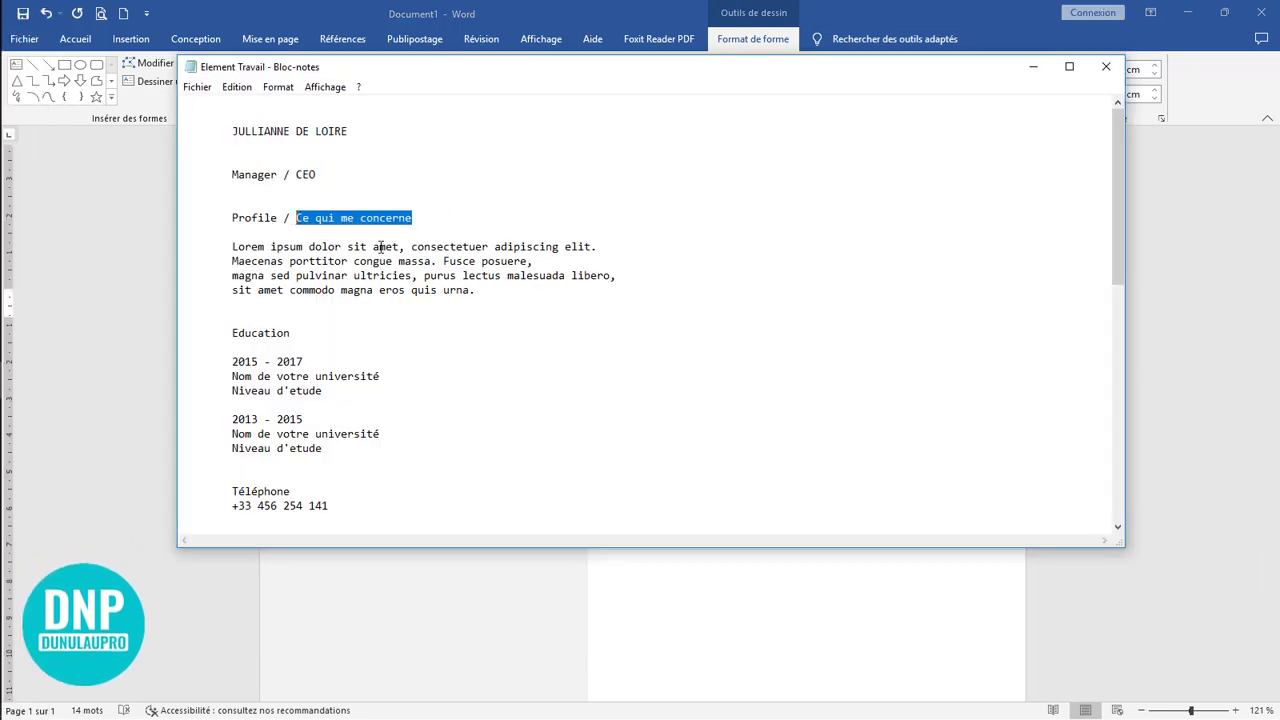
left_click(390, 548)
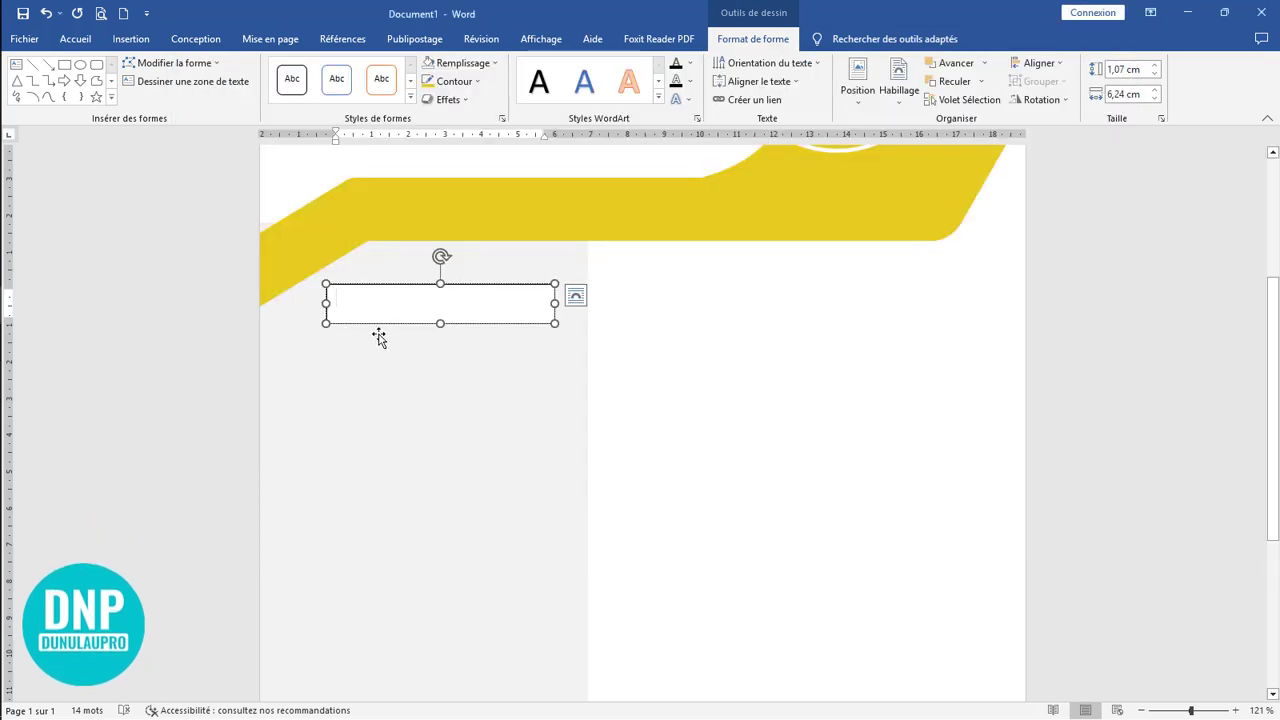
Format the "Ce qui me concerne" heading in Montserrat, all uppercase and bold
left_click_drag(449, 298, 316, 297)
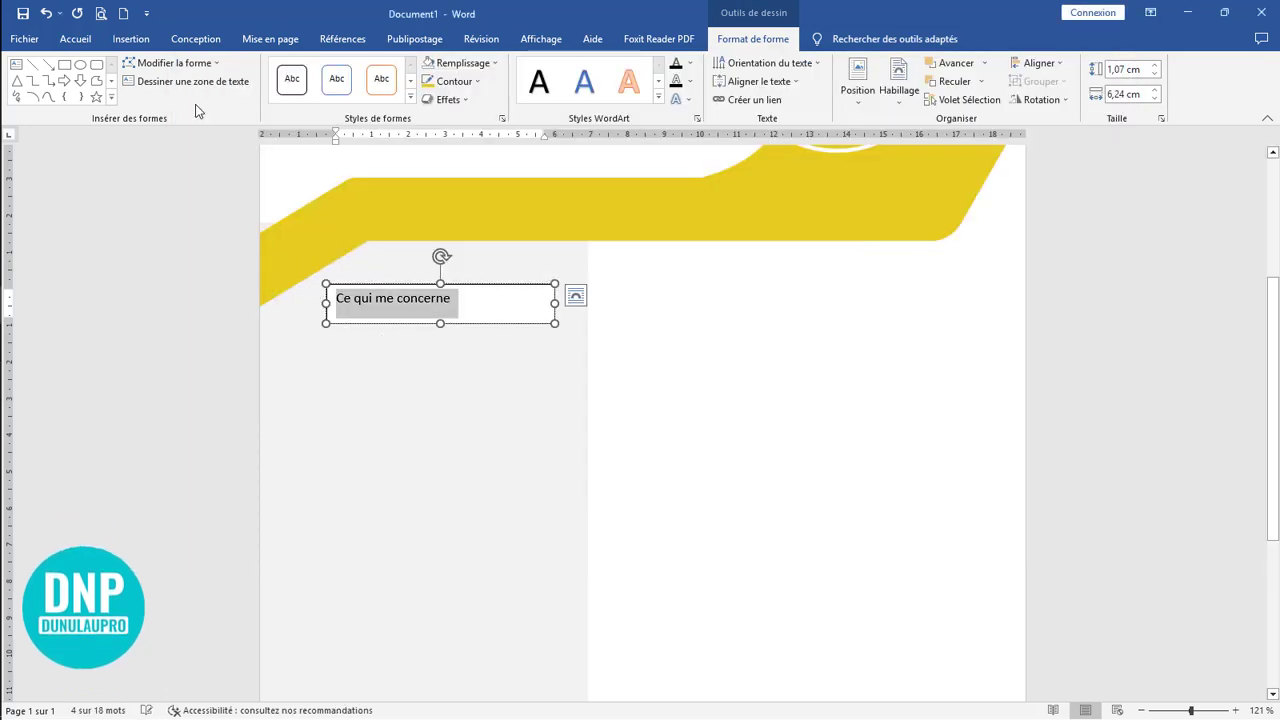
left_click(72, 42)
left_click(262, 69)
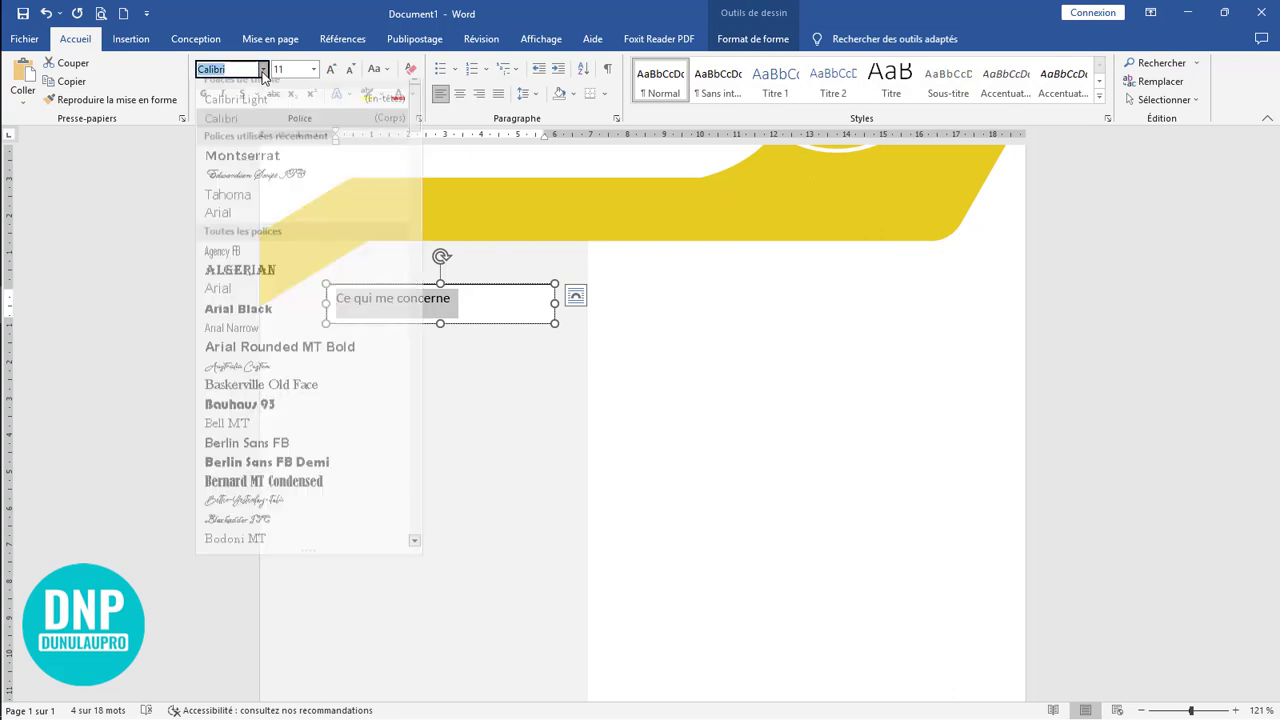
left_click(245, 166)
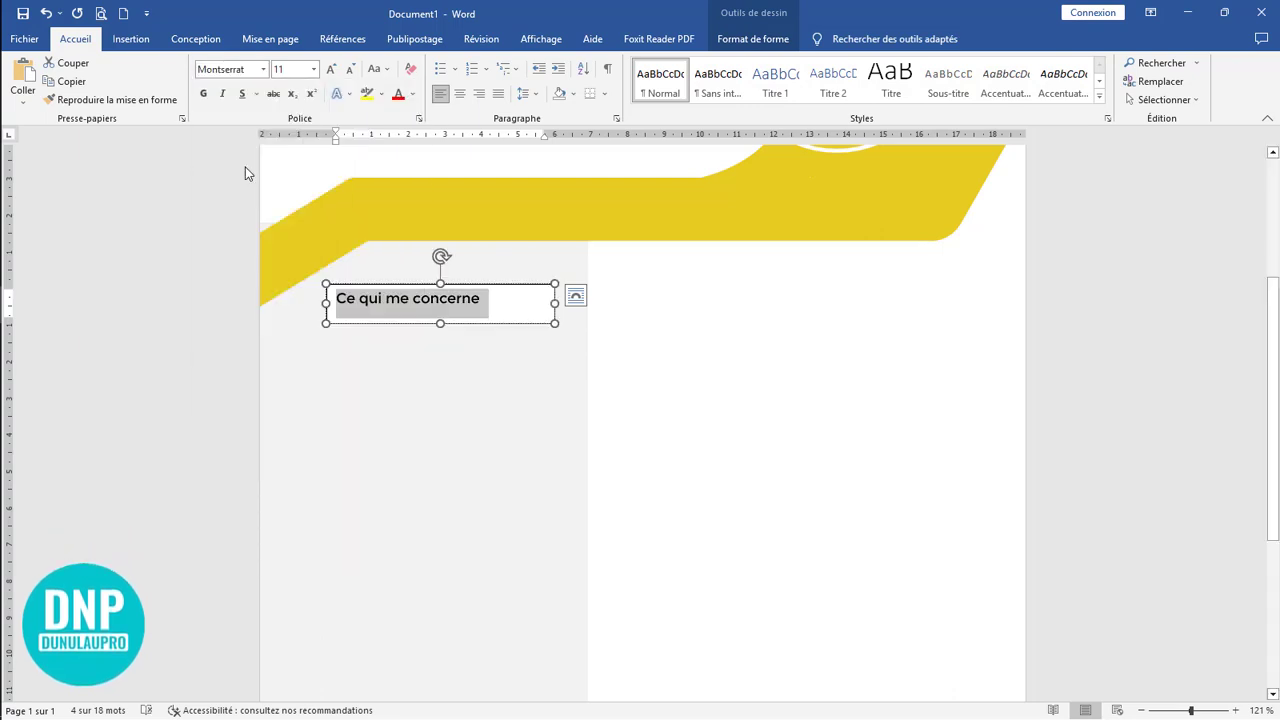
key("ctrl+shift+a")
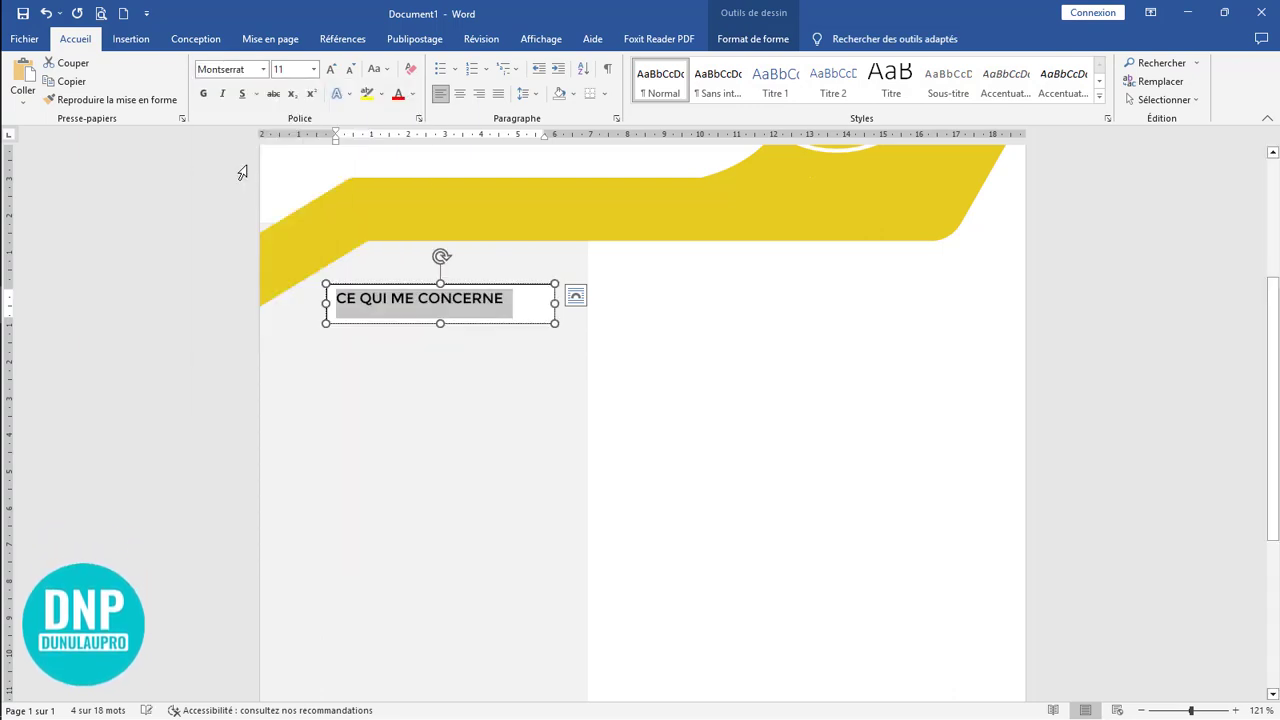
left_click(204, 94)
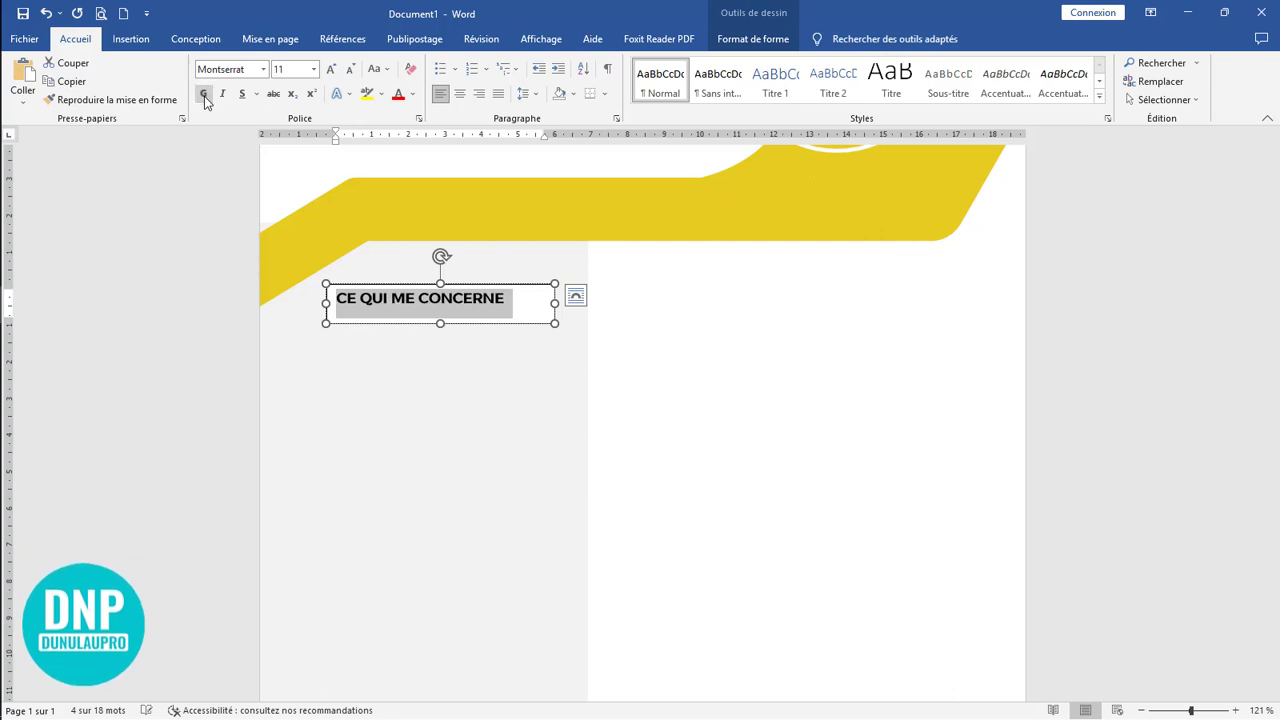
Enlarge the side column heading to 12 pt and resize its text box to about 6.48 cm by 0.77 cm
left_click(497, 300)
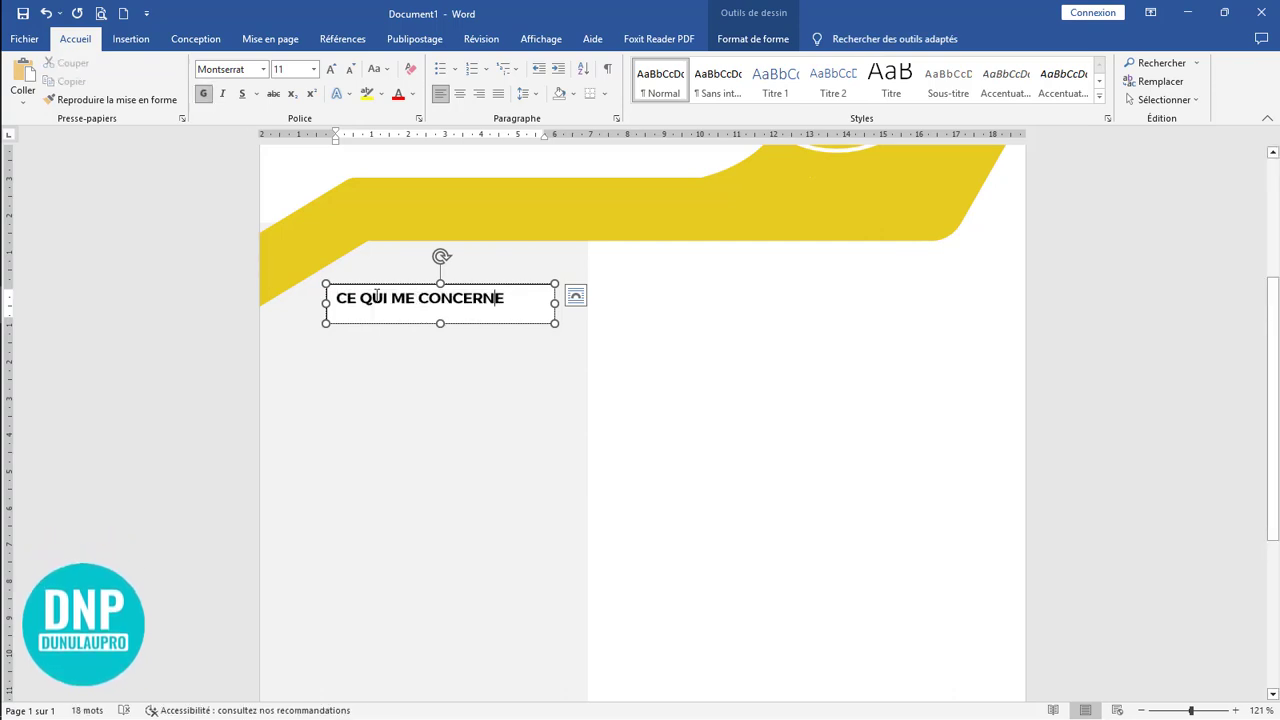
left_click(360, 298)
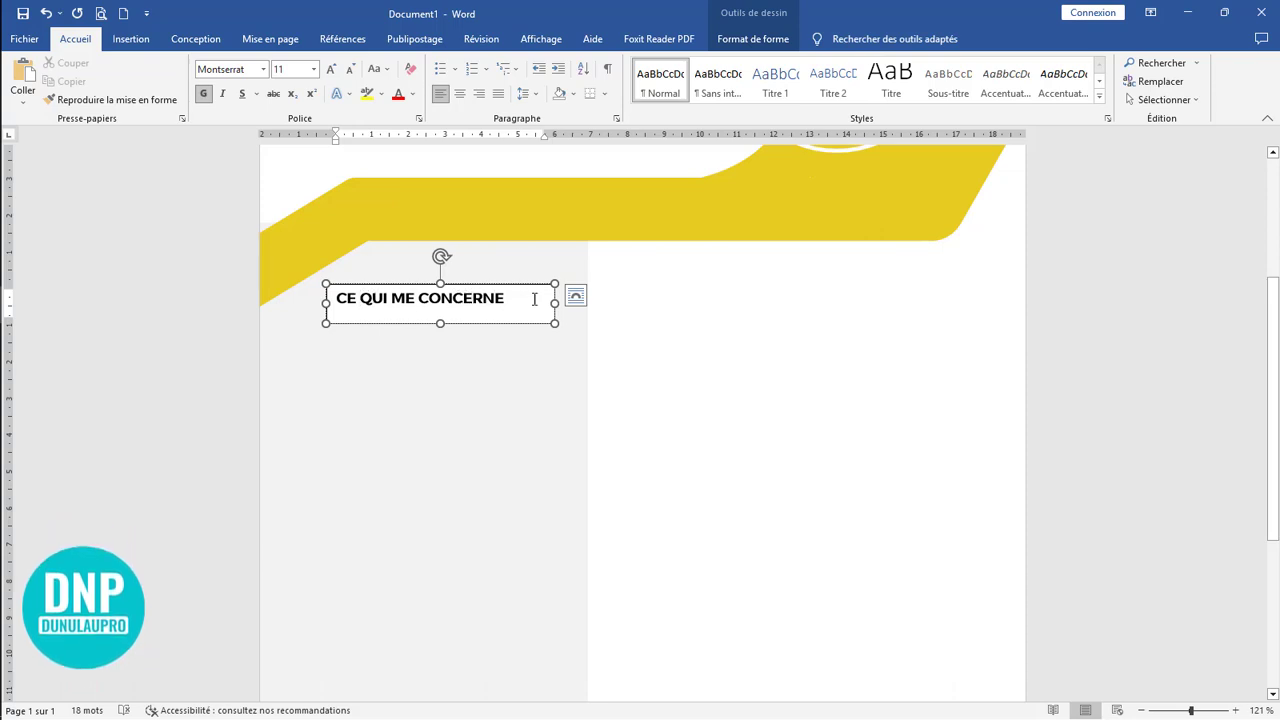
left_click_drag(555, 325, 536, 311)
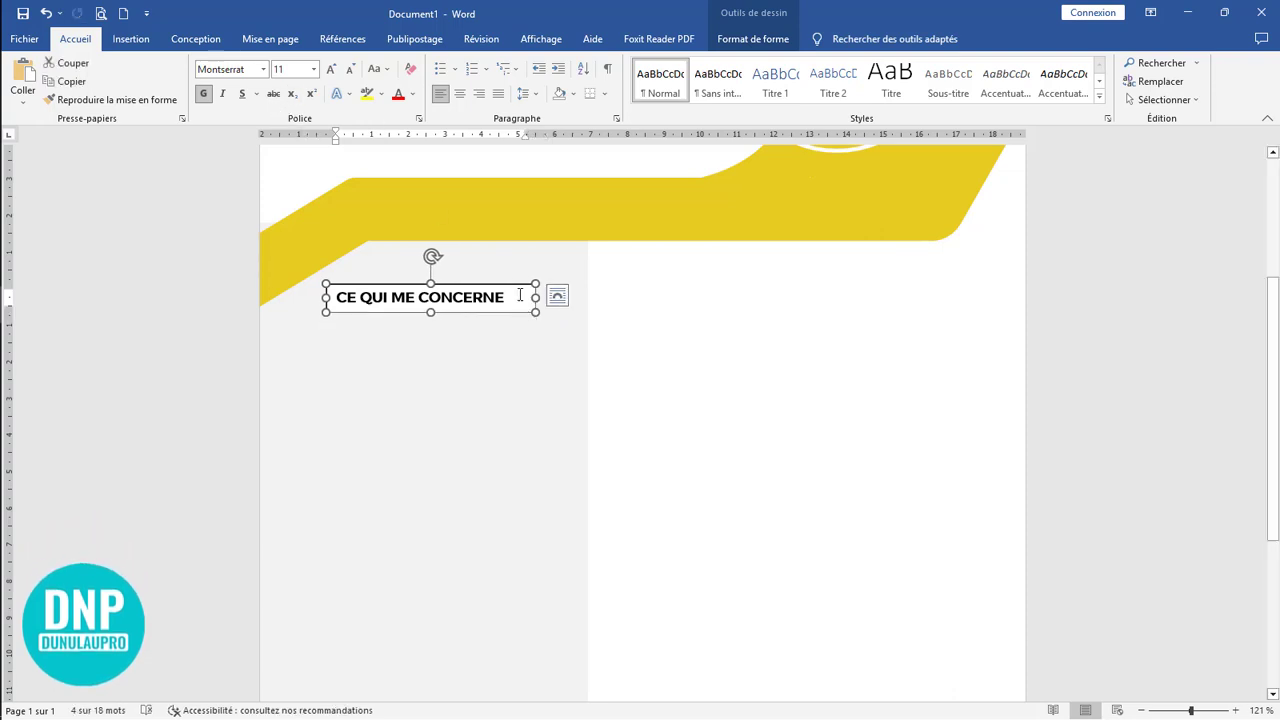
left_click_drag(536, 297, 563, 297)
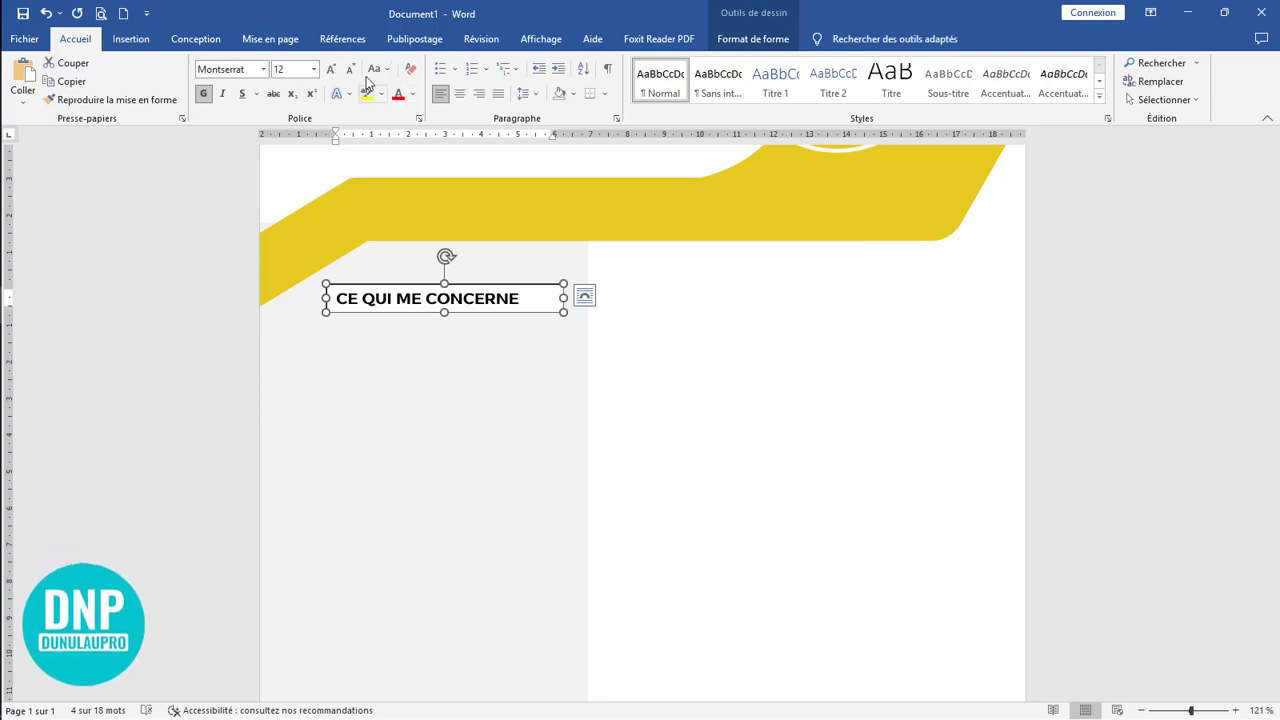
Remove the fill and the outline from the side column heading's text box
left_click(773, 42)
left_click(455, 63)
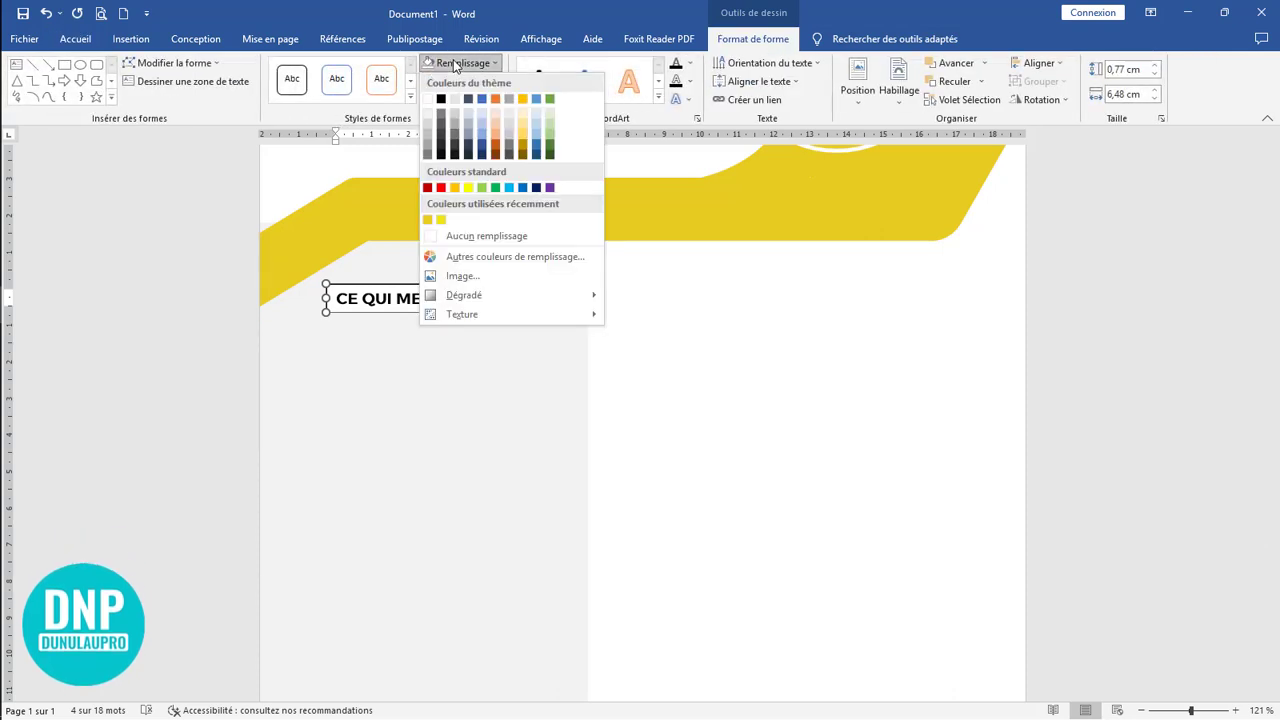
left_click(475, 240)
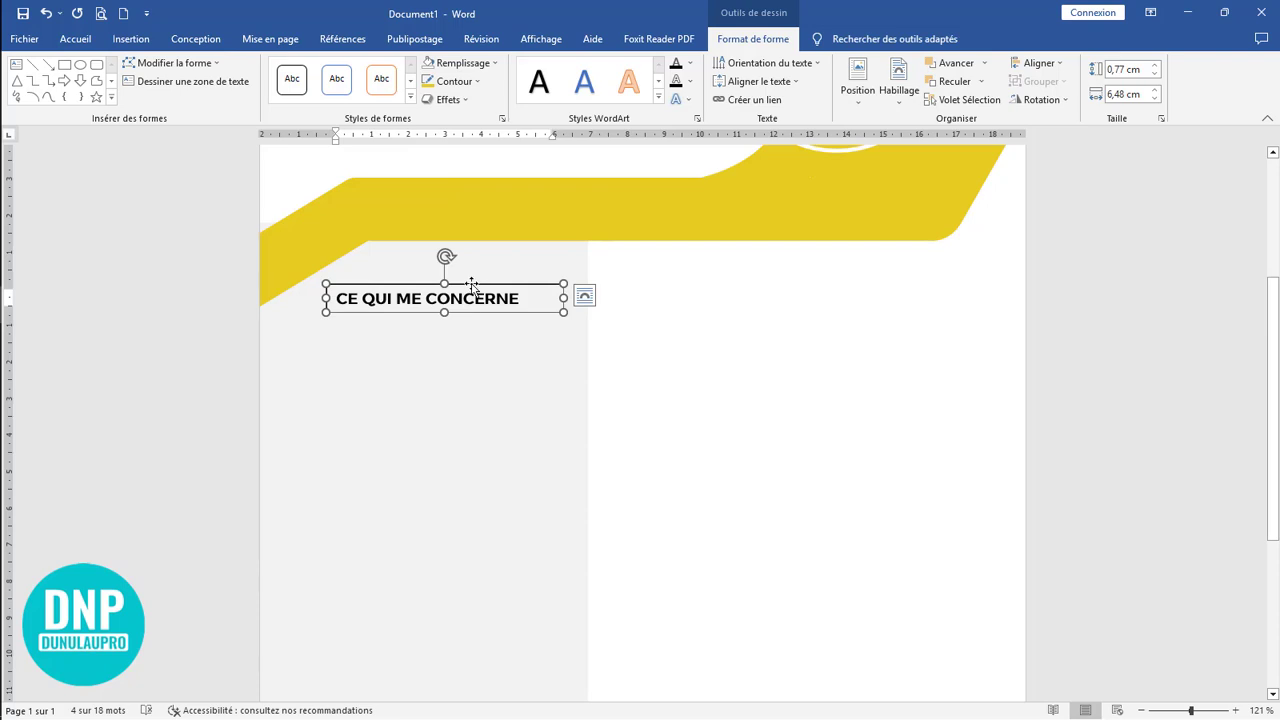
left_click(455, 81)
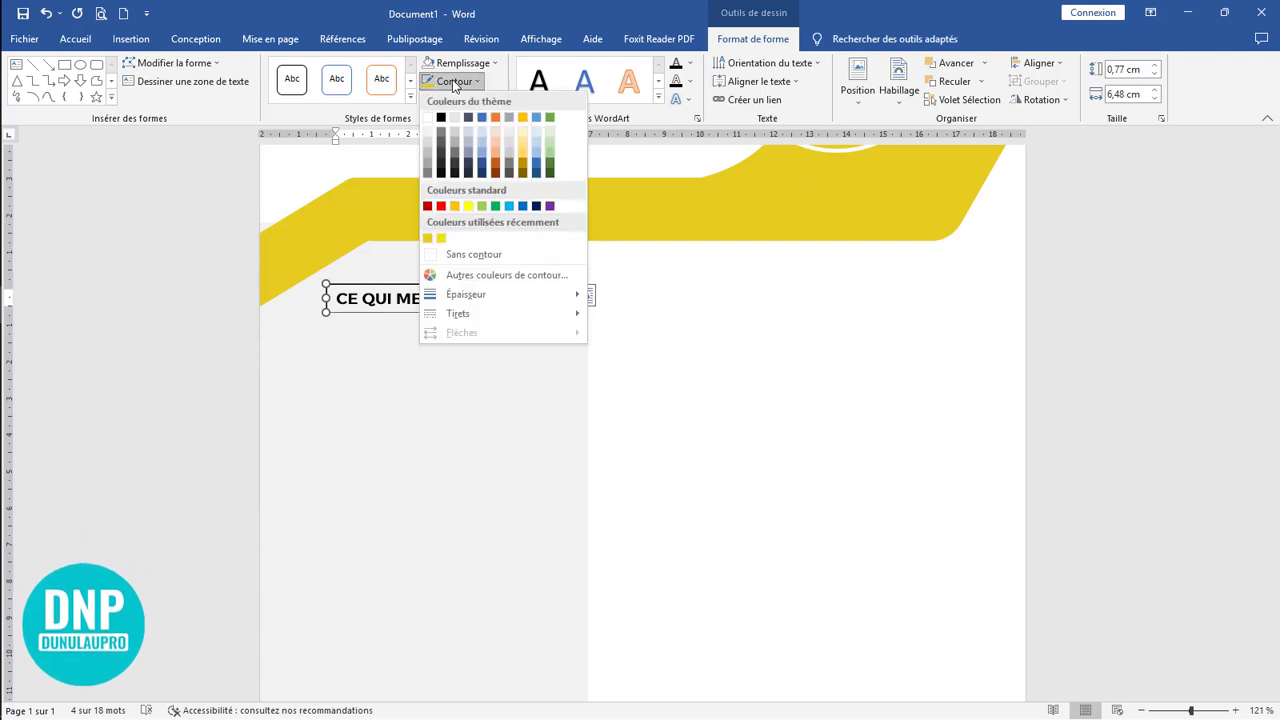
left_click(440, 255)
left_click(640, 395)
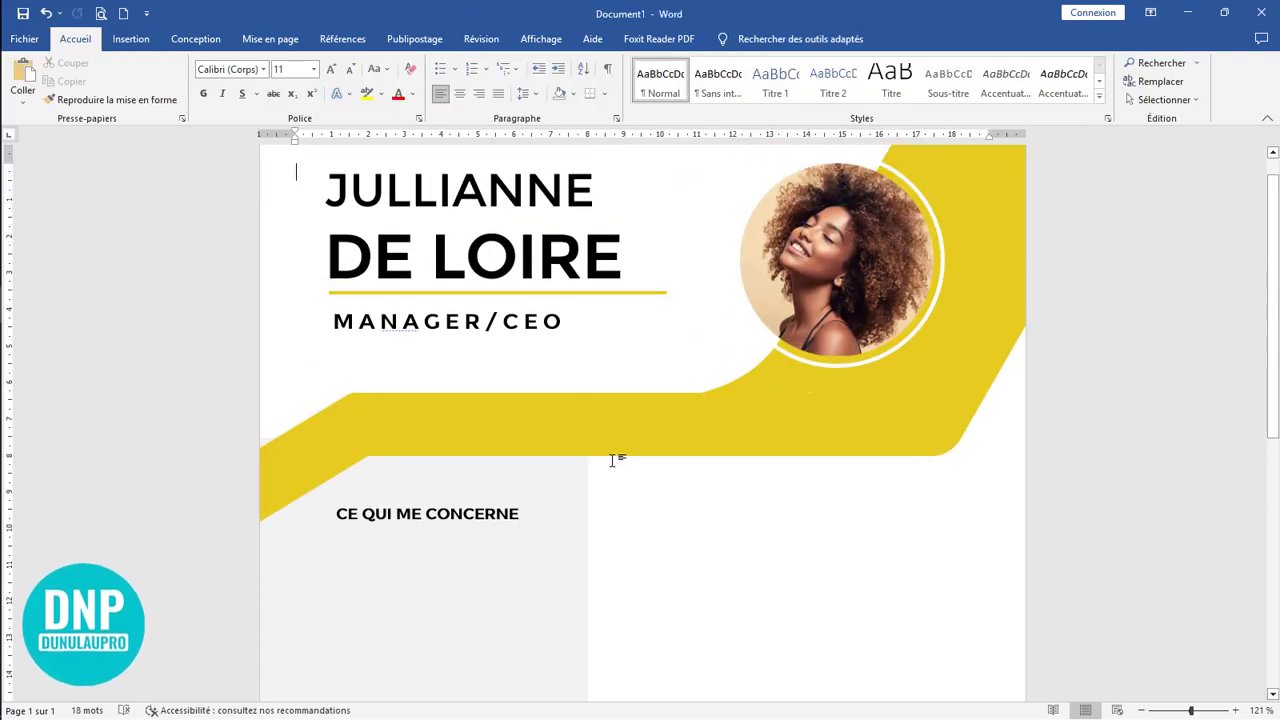
Duplicate the "CE QUI ME CONCERNE" text box just below the original and enlarge the copy to nearly the grey column's width
scroll(612, 460, "down", 5)
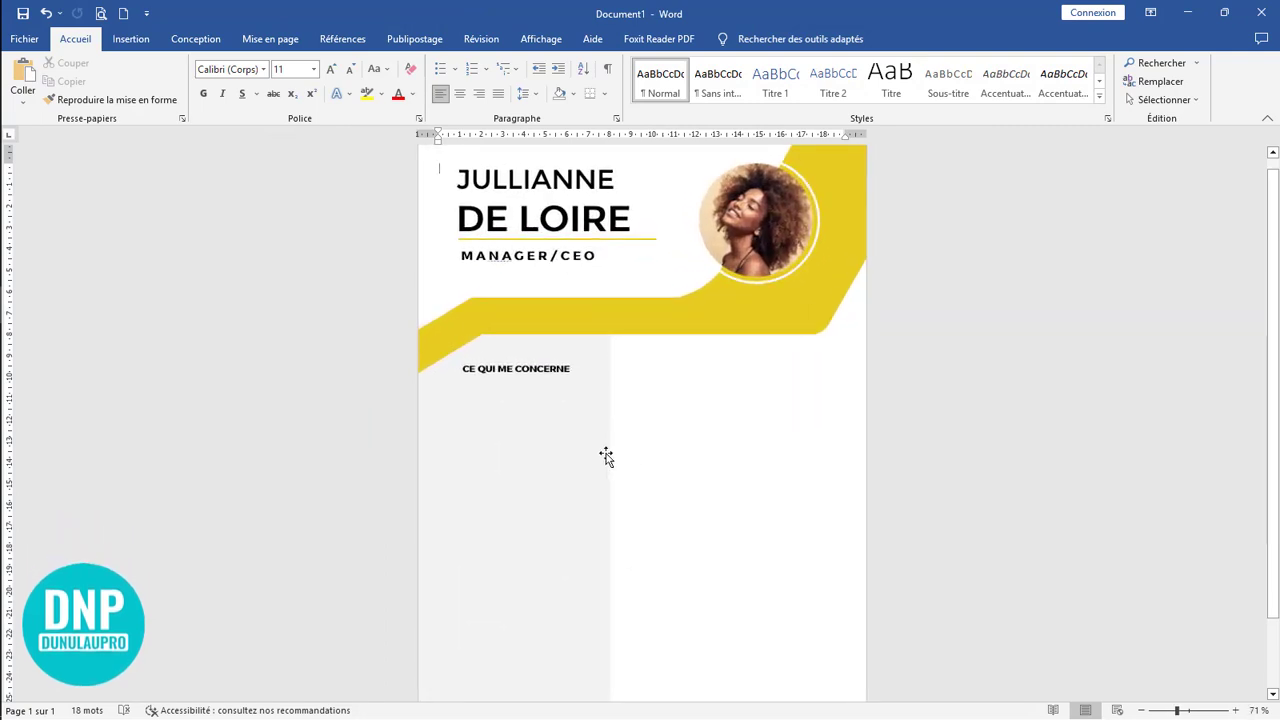
left_click(509, 381)
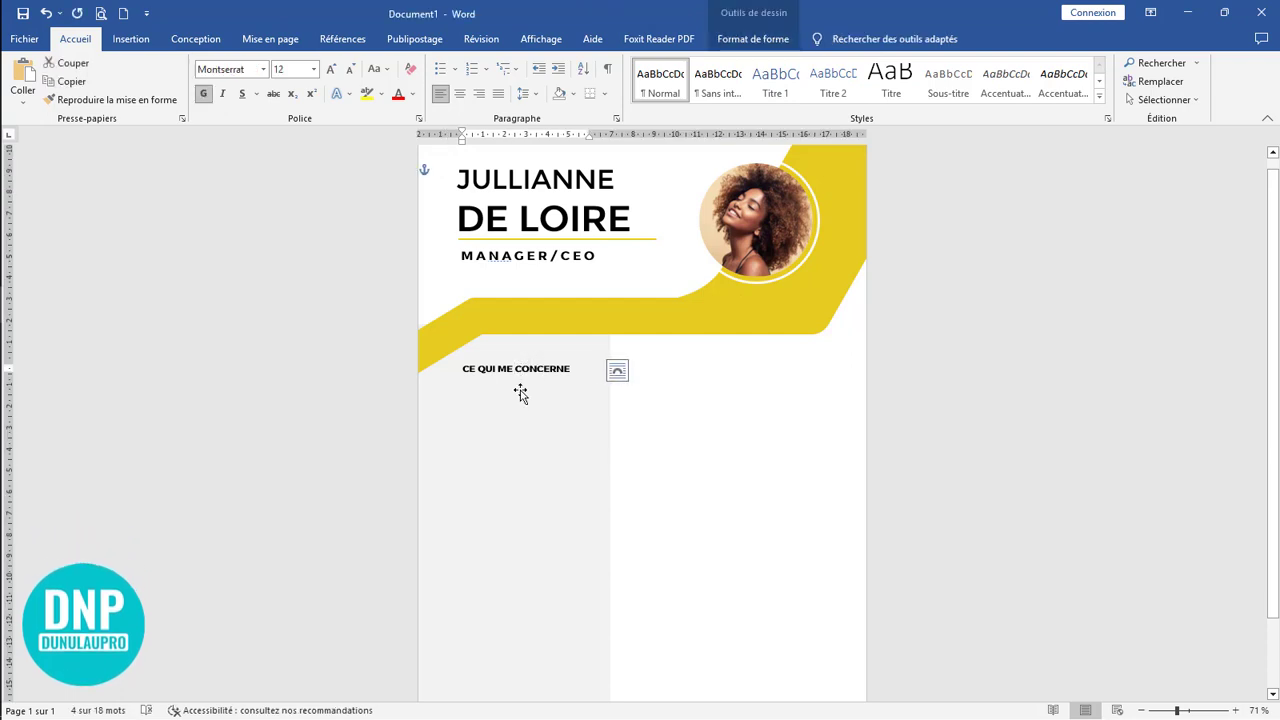
left_click(521, 392)
left_click(545, 369)
scroll(631, 433, "up", 7)
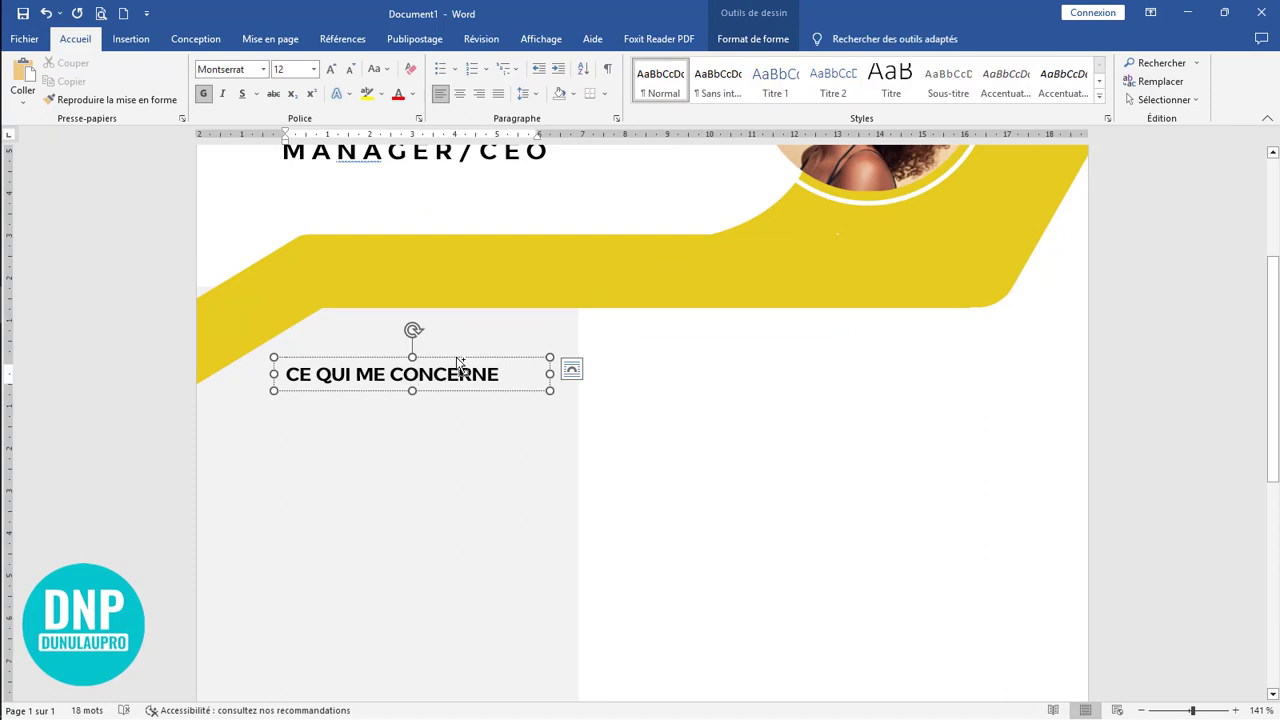
left_click_drag(459, 364, 423, 405)
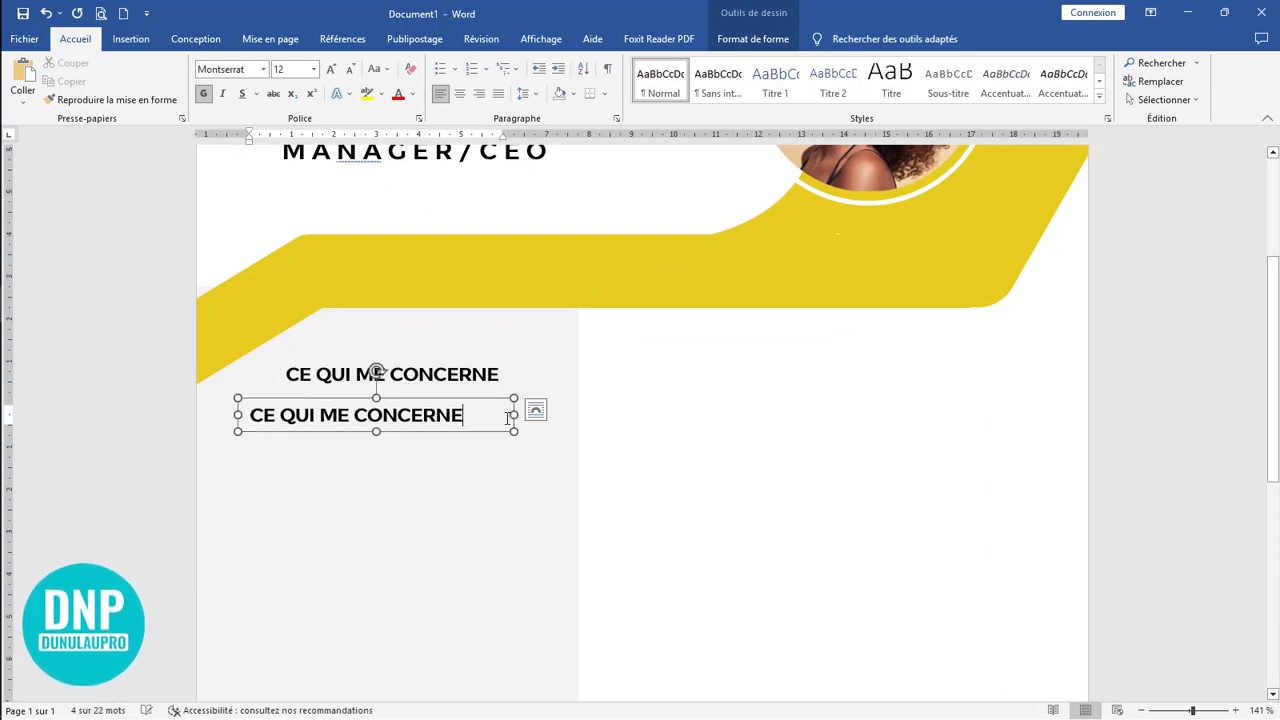
left_click_drag(513, 414, 571, 414)
left_click_drag(405, 431, 420, 673)
Set the duplicated text box's text to non-bold 10 pt and delete its content
left_click_drag(467, 416, 220, 415)
left_click(203, 93)
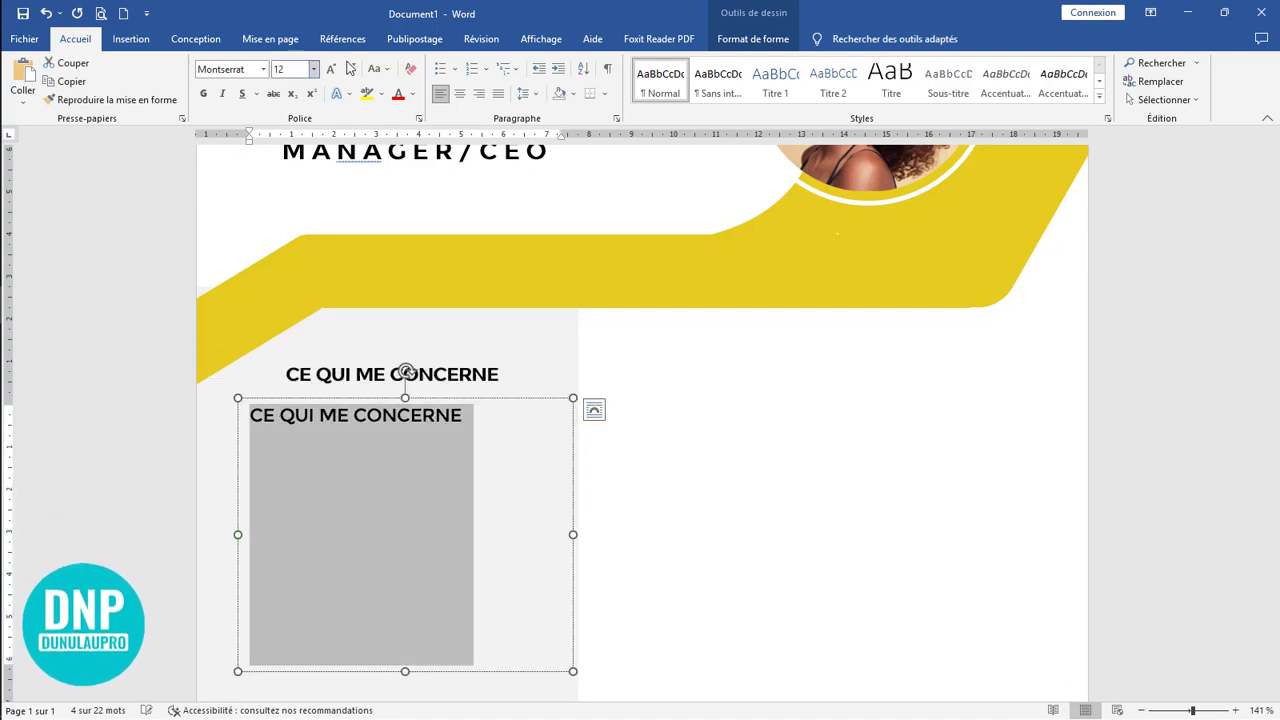
left_click(351, 70)
left_click(351, 70)
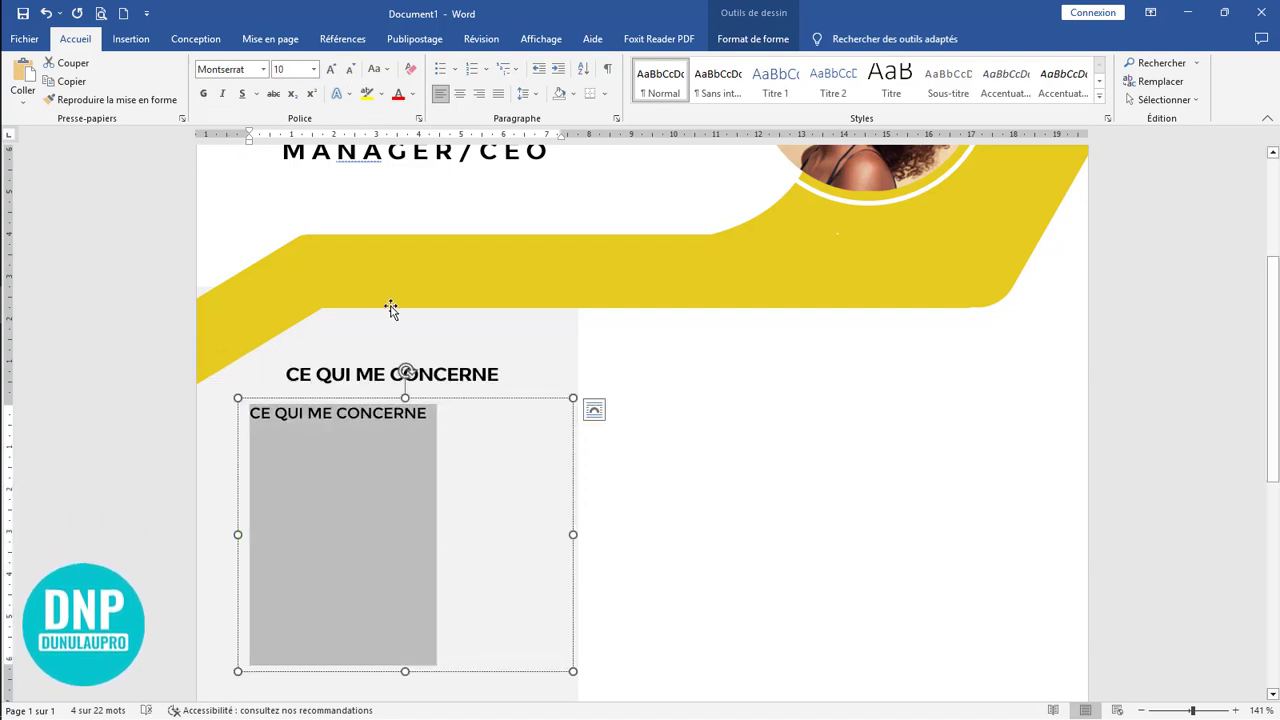
key("Delete")
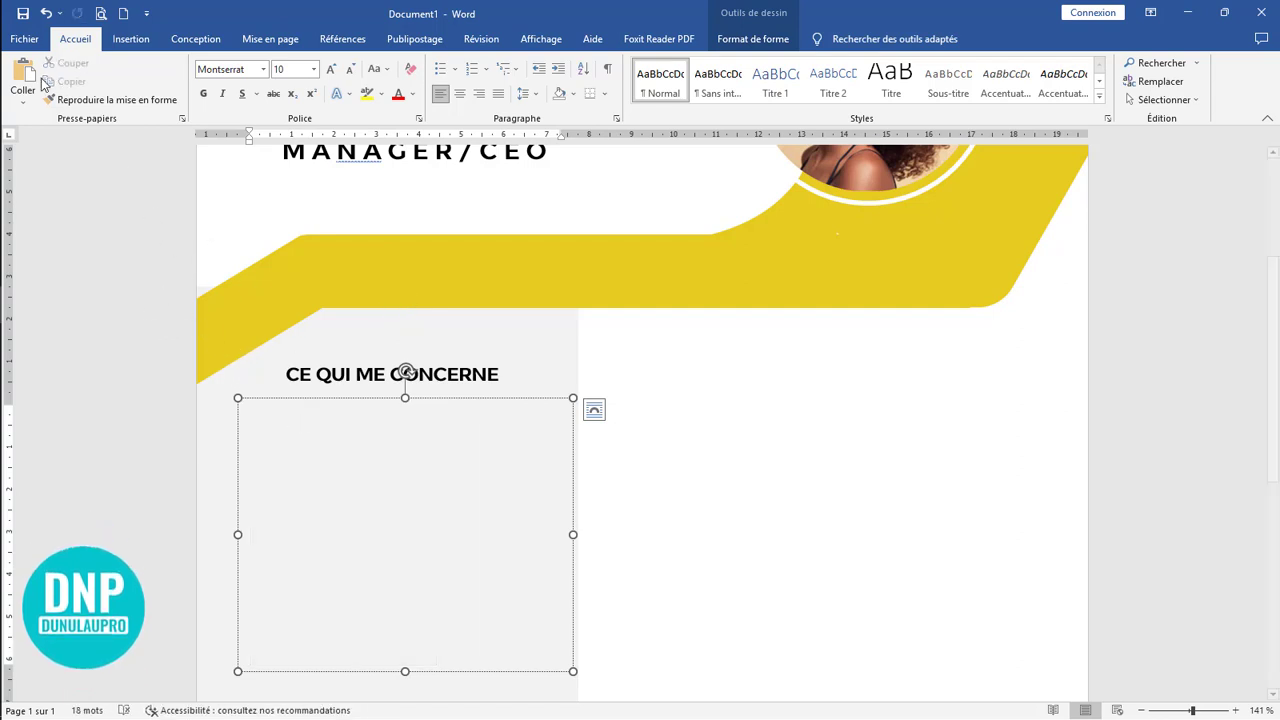
Copy the Lorem ipsum profile paragraph from the Element Travail file in Notepad and paste it into the empty text box in Word
left_click(29, 386)
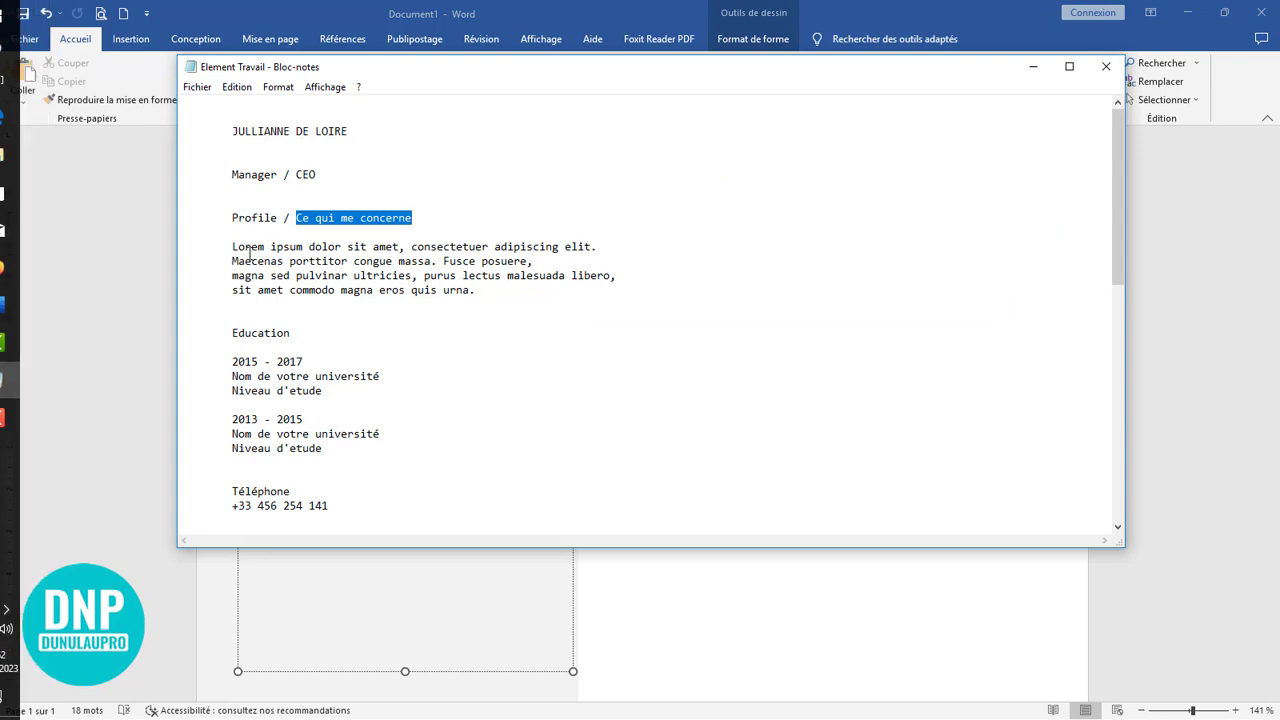
left_click_drag(232, 247, 469, 295)
key("ctrl+c")
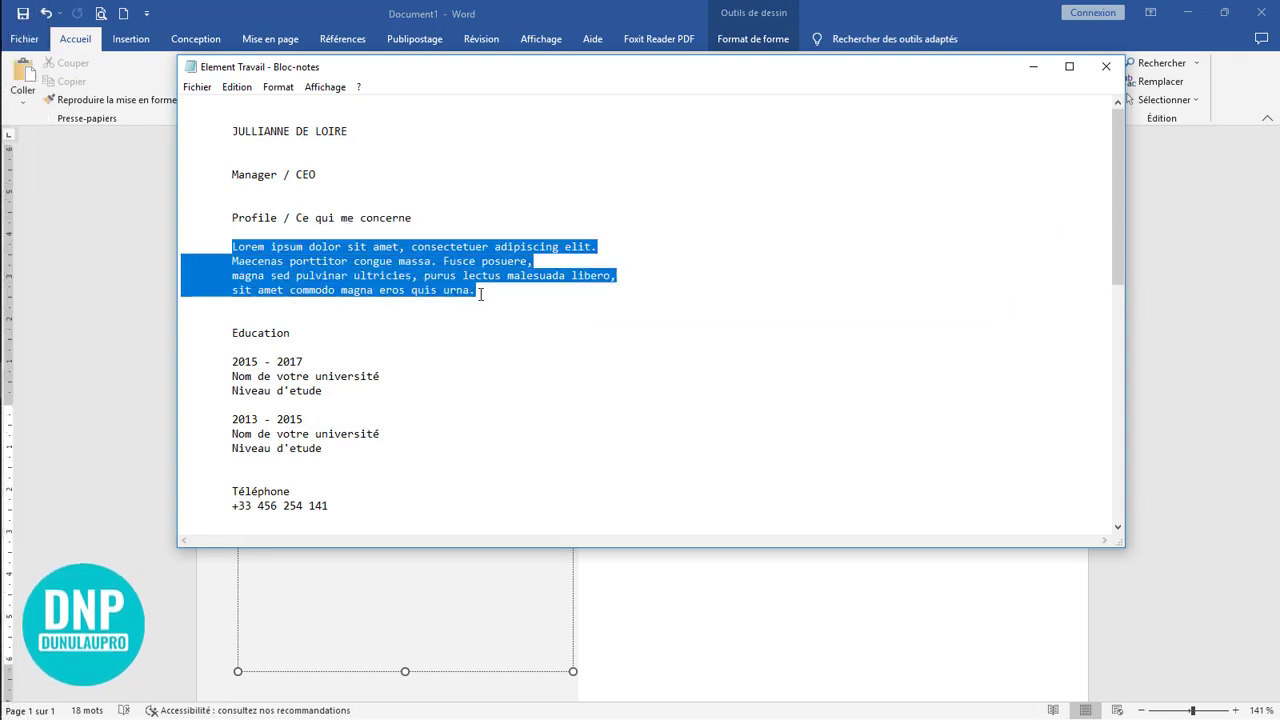
left_click(371, 623)
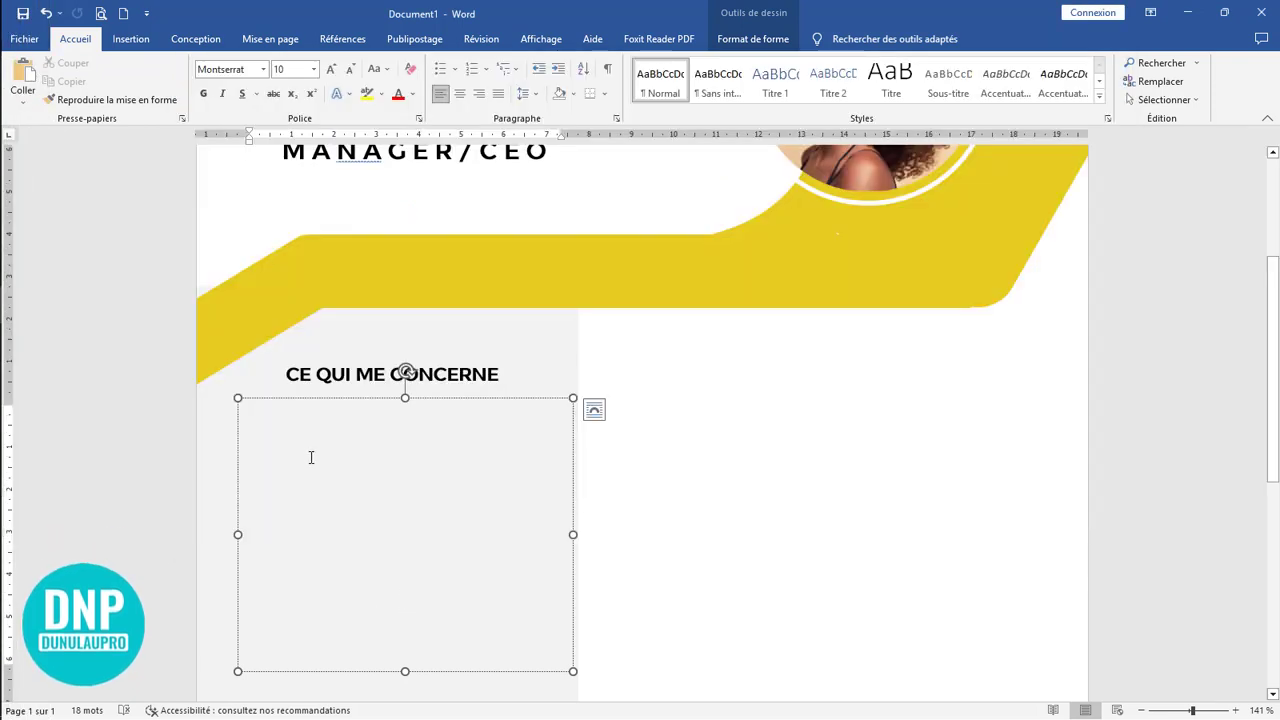
key("ctrl+v")
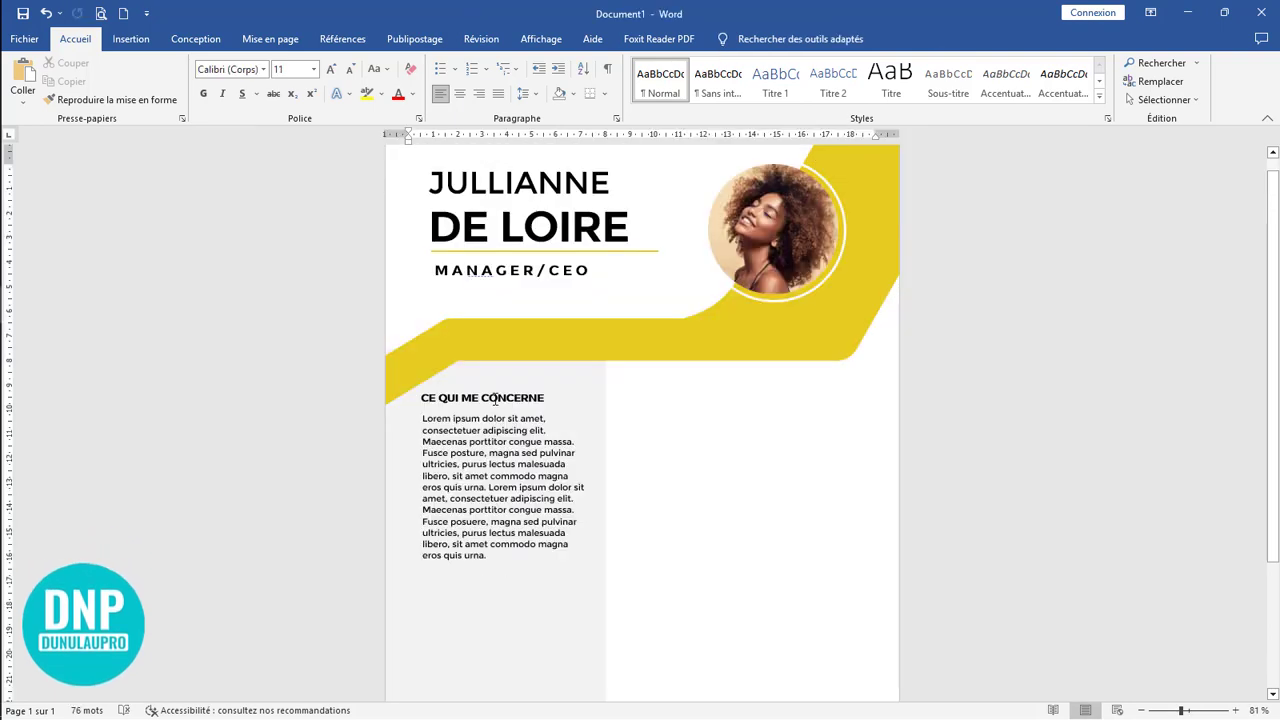
Duplicate the CE QUI ME CONCERNE heading below the profile paragraph and replace its text with EDUCATION from the Notepad file
left_click(495, 398)
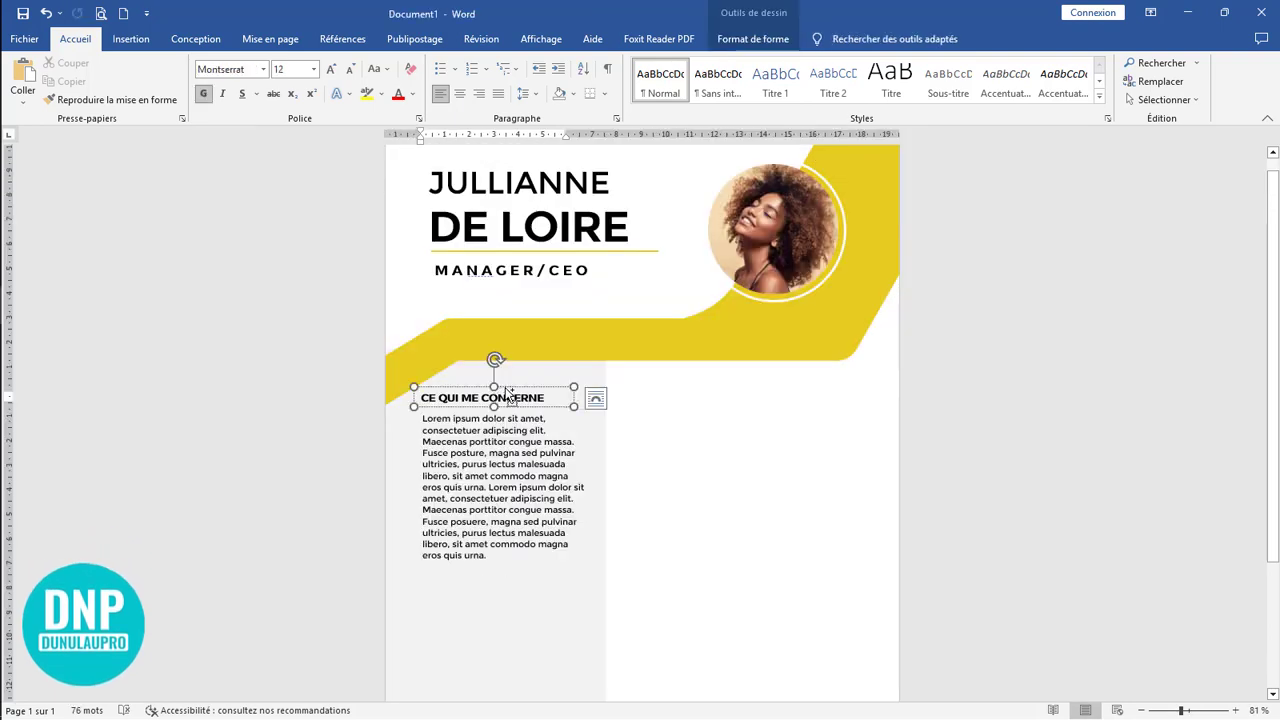
left_click_drag(508, 393, 408, 588)
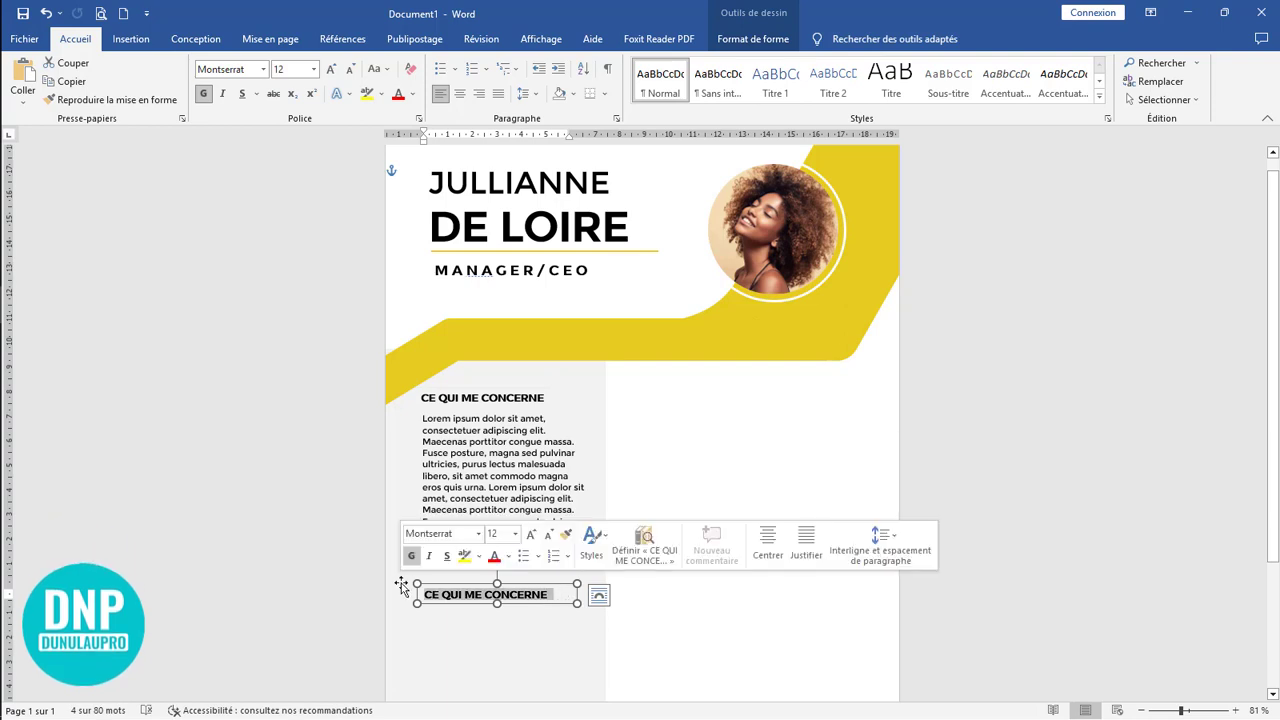
key("BackSpace")
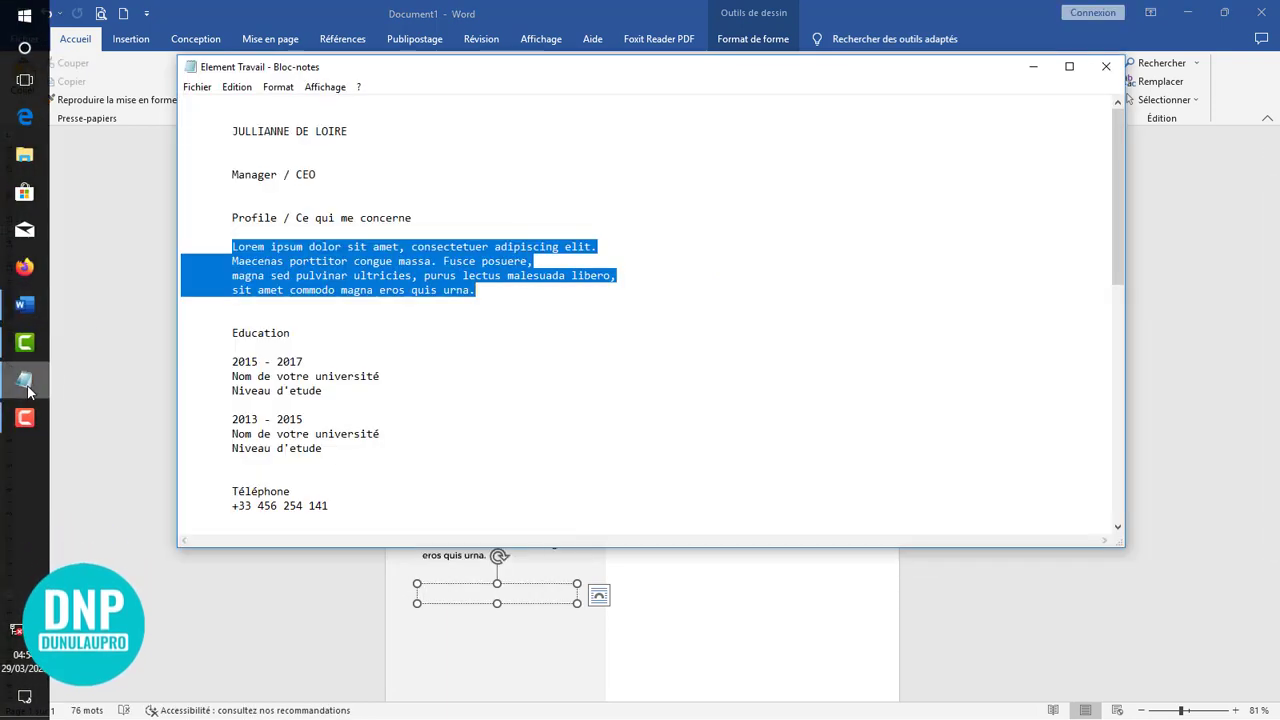
left_click(23, 378)
left_click(289, 335)
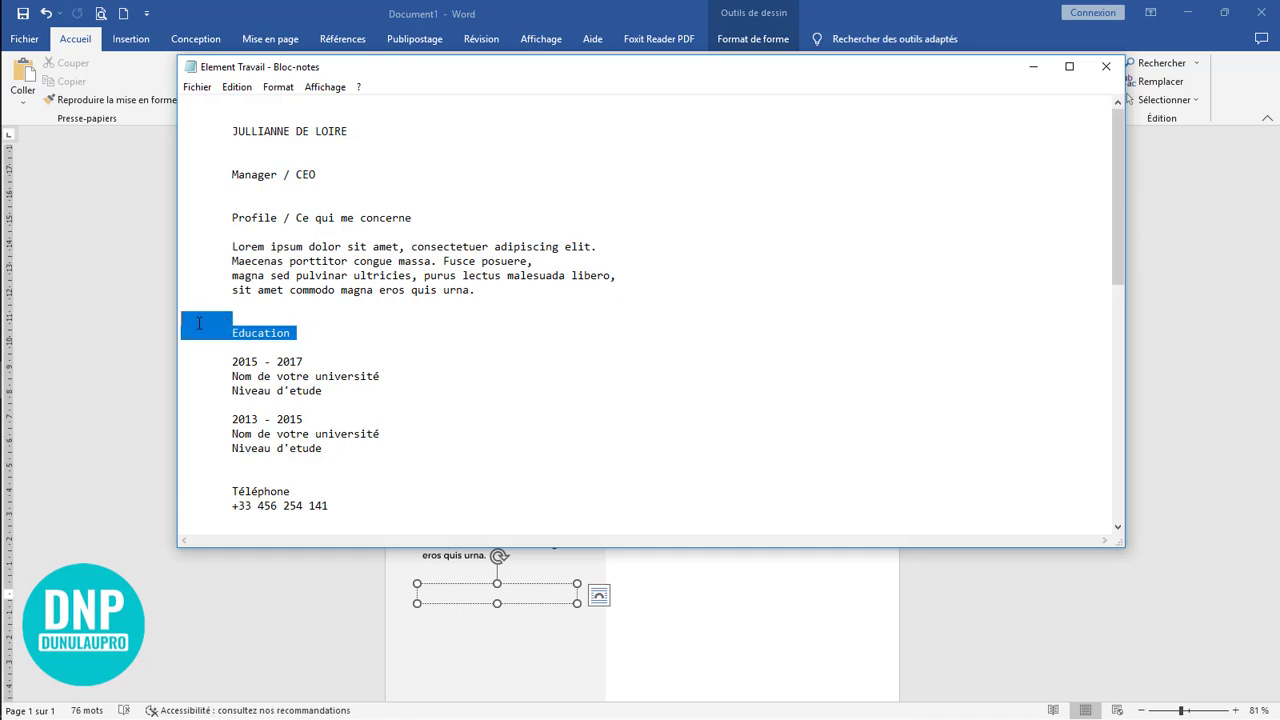
left_click(485, 577)
type("Education")
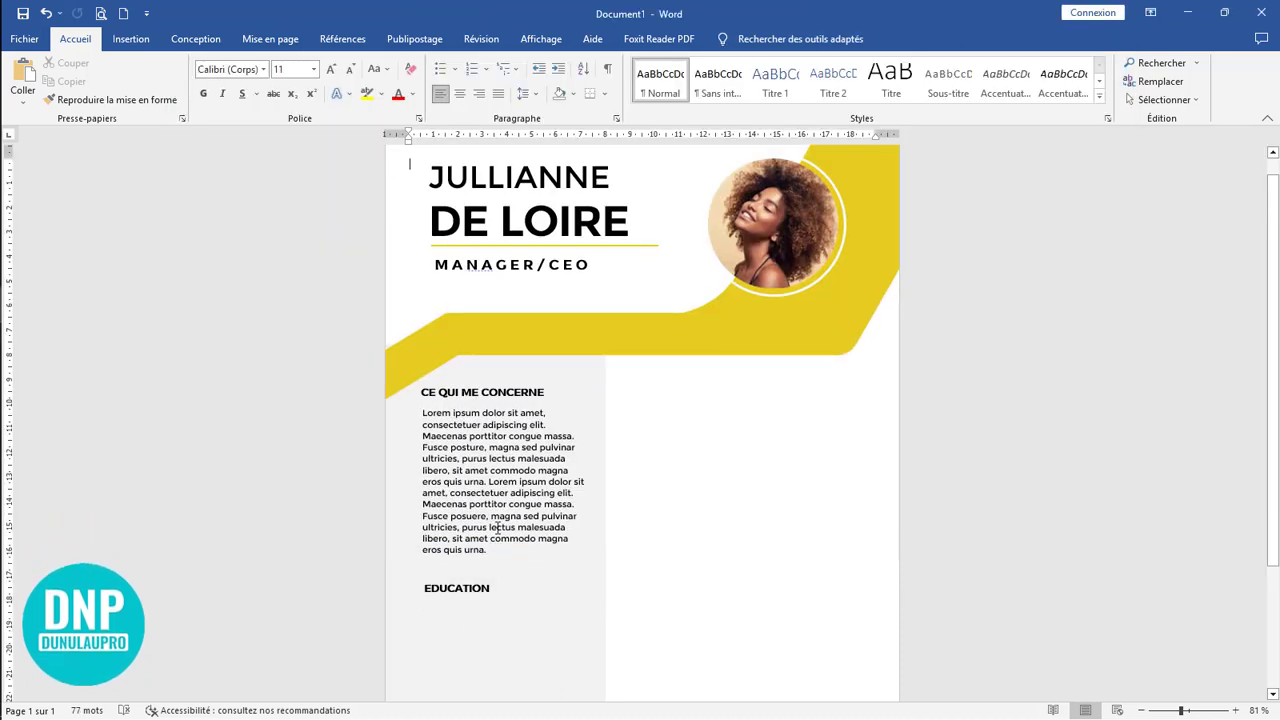
Line up the EDUCATION and CE QUI ME CONCERNE headings with the profile paragraph and place a 2015 - 2017 text line under EDUCATION
scroll(495, 528, "down", 2)
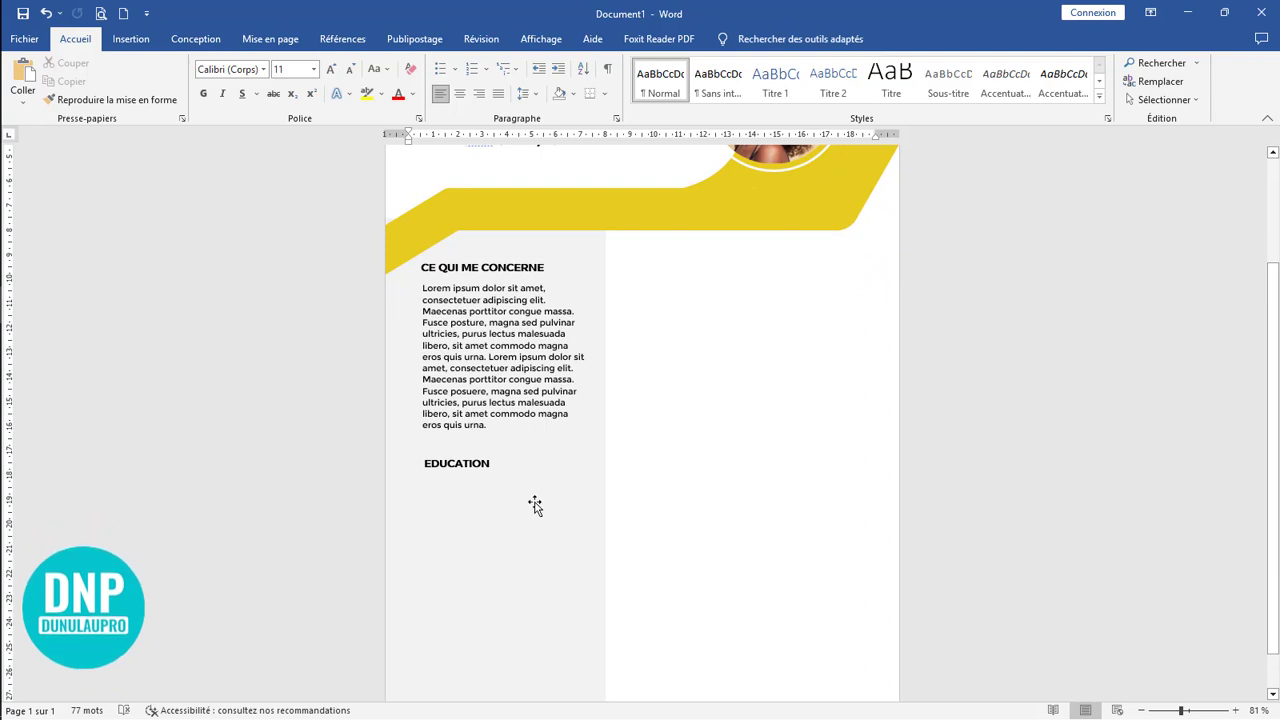
left_click(477, 456)
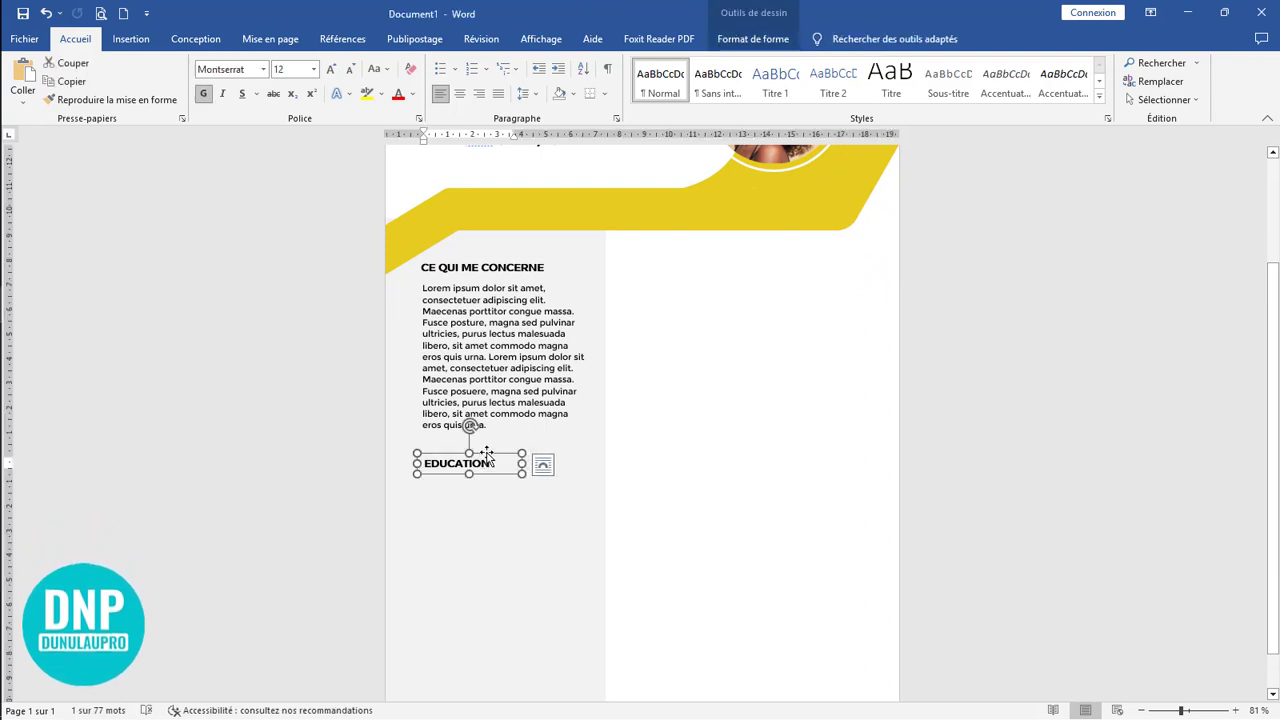
left_click_drag(487, 455, 493, 454)
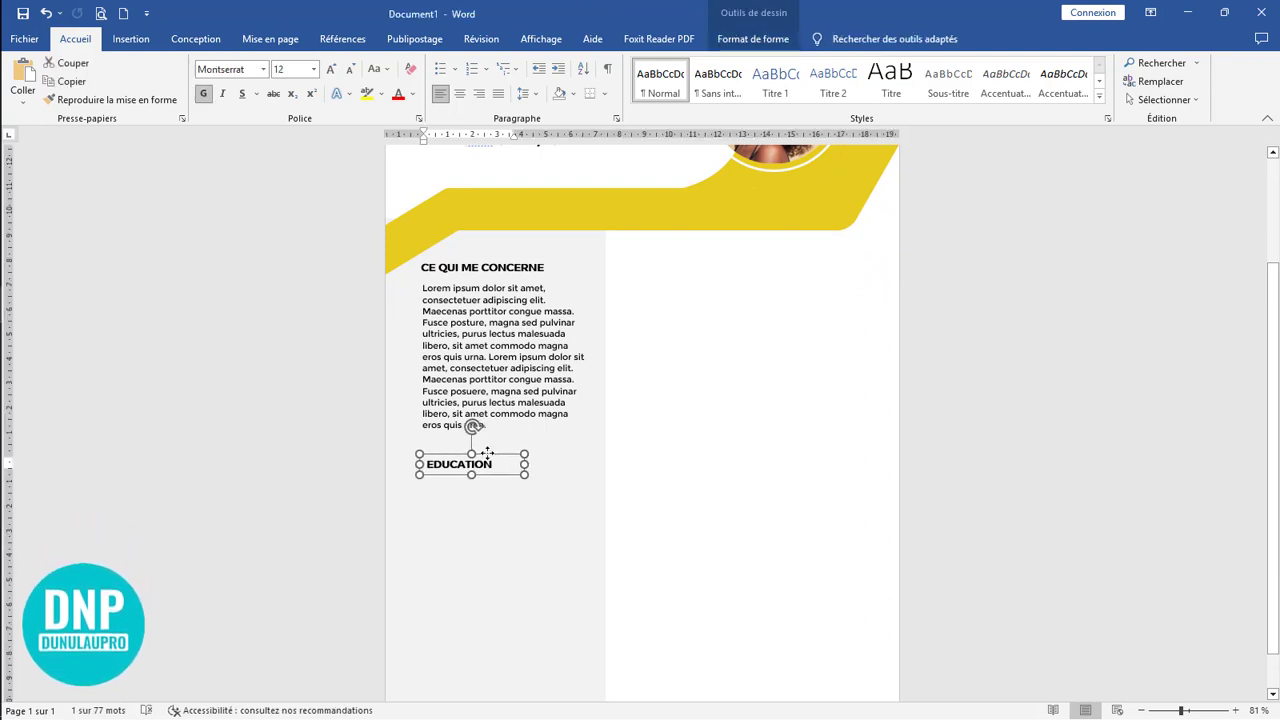
left_click(490, 268)
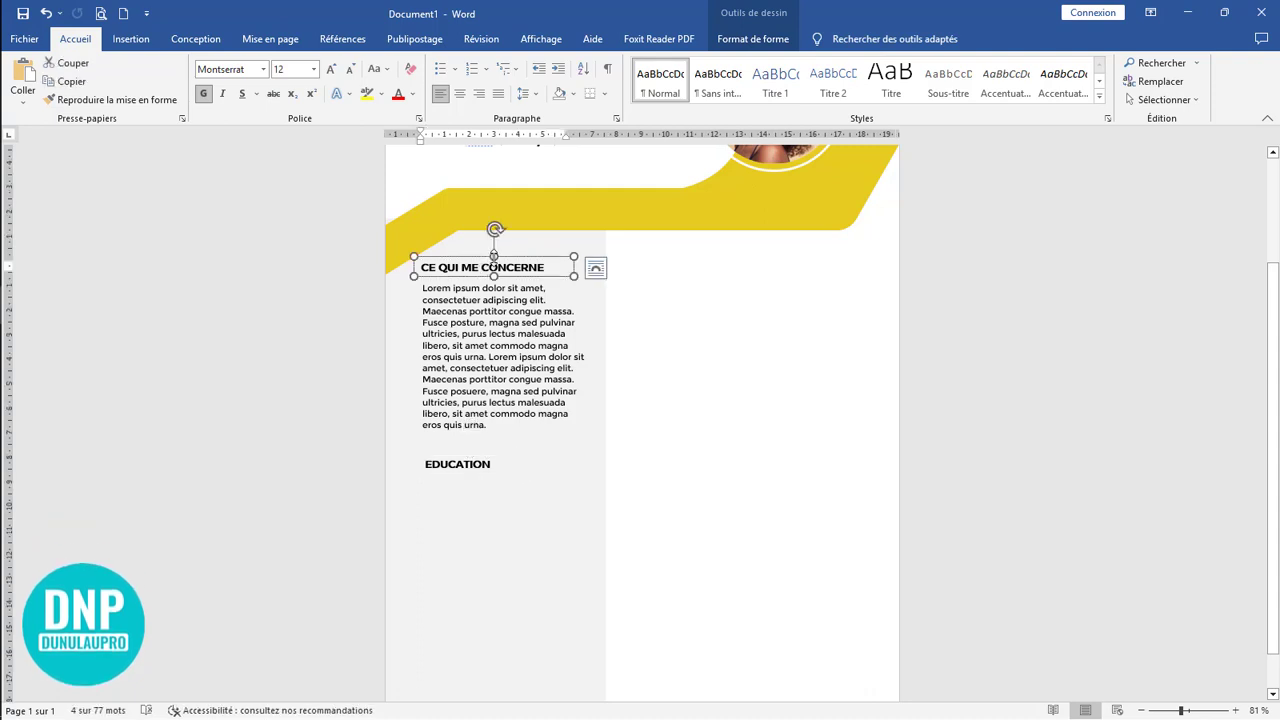
left_click(486, 460)
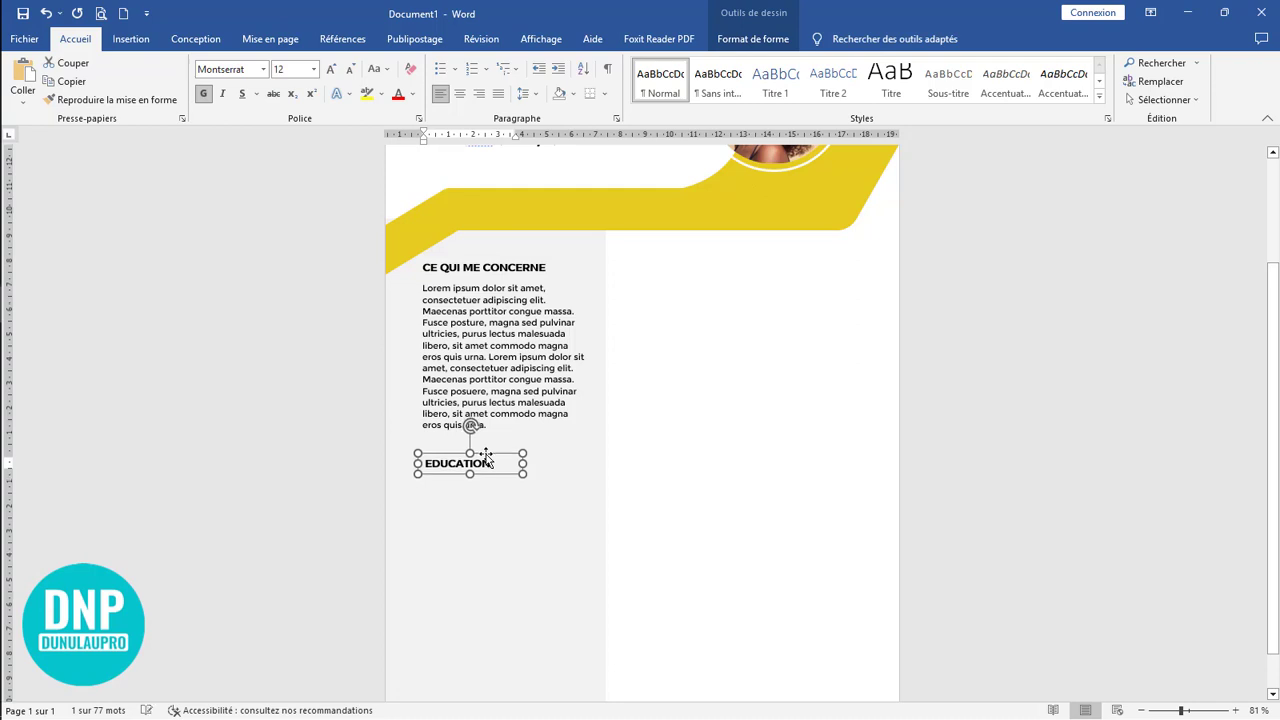
left_click_drag(486, 454, 422, 480)
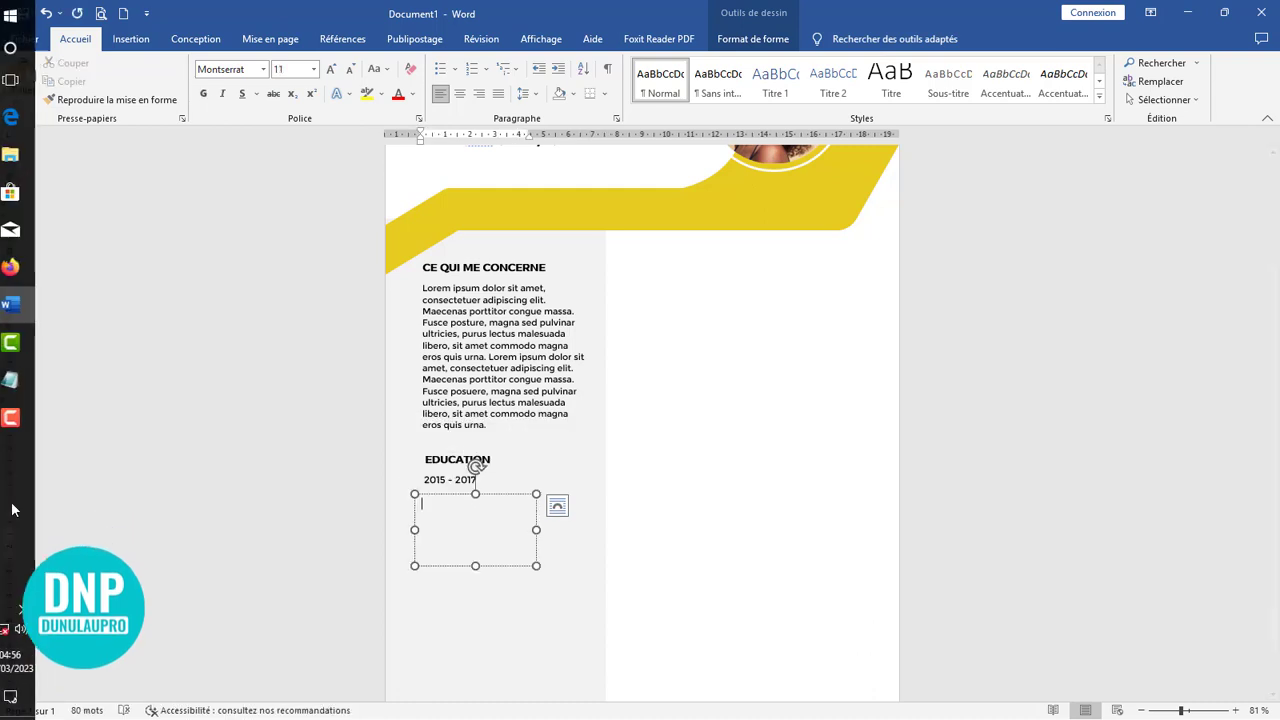
Copy the "Nom de votre université" and "Niveau d'etude" lines from Notepad into the empty text box under 2015 - 2017 in Word
left_click(30, 384)
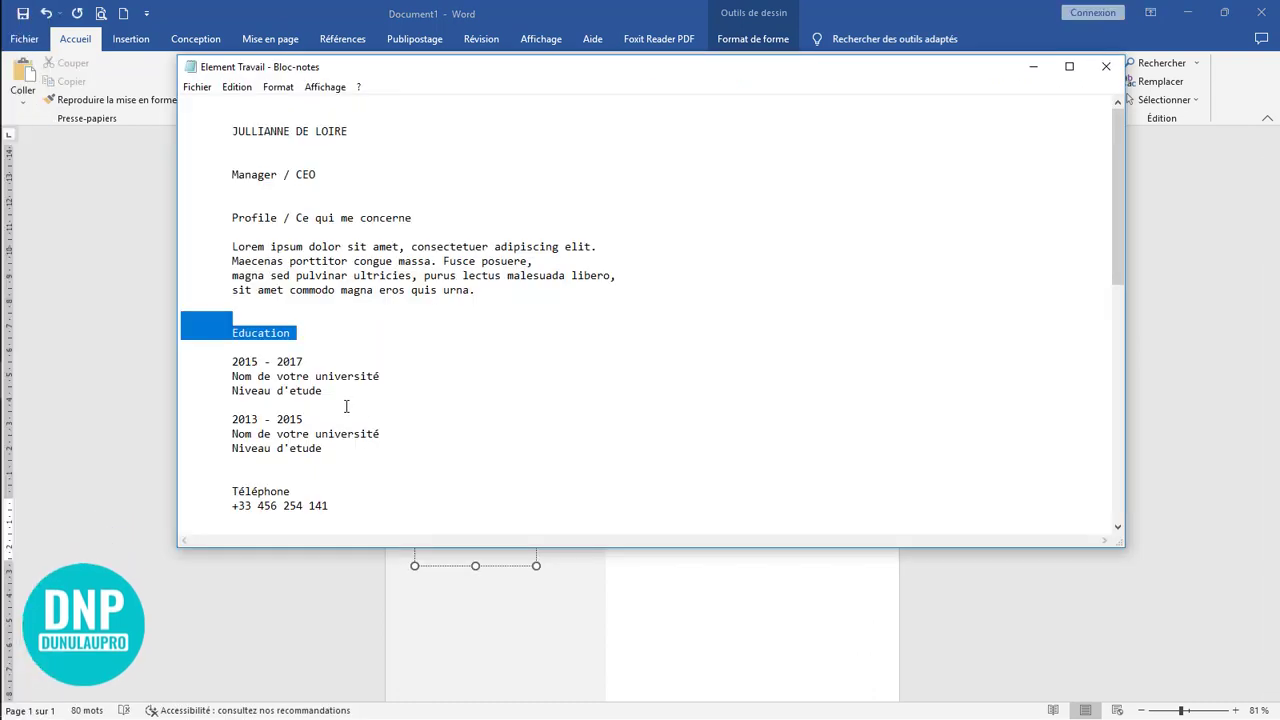
left_click_drag(330, 391, 229, 377)
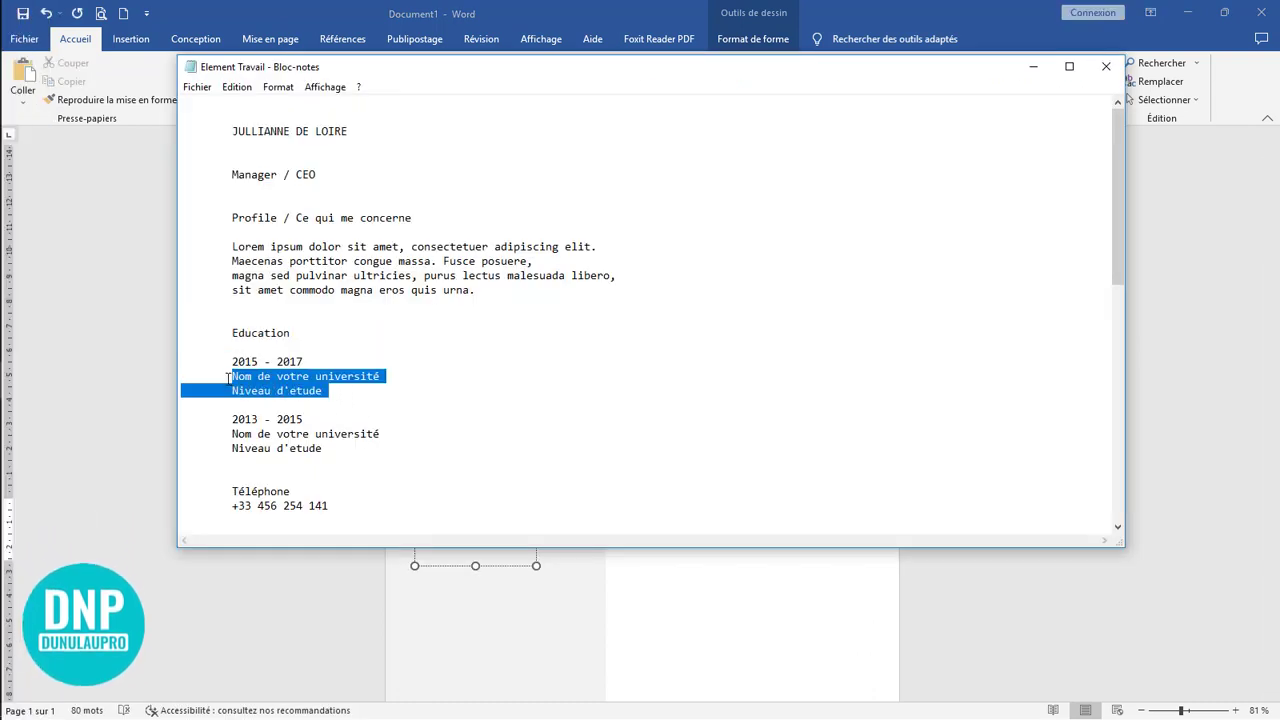
left_click(508, 605)
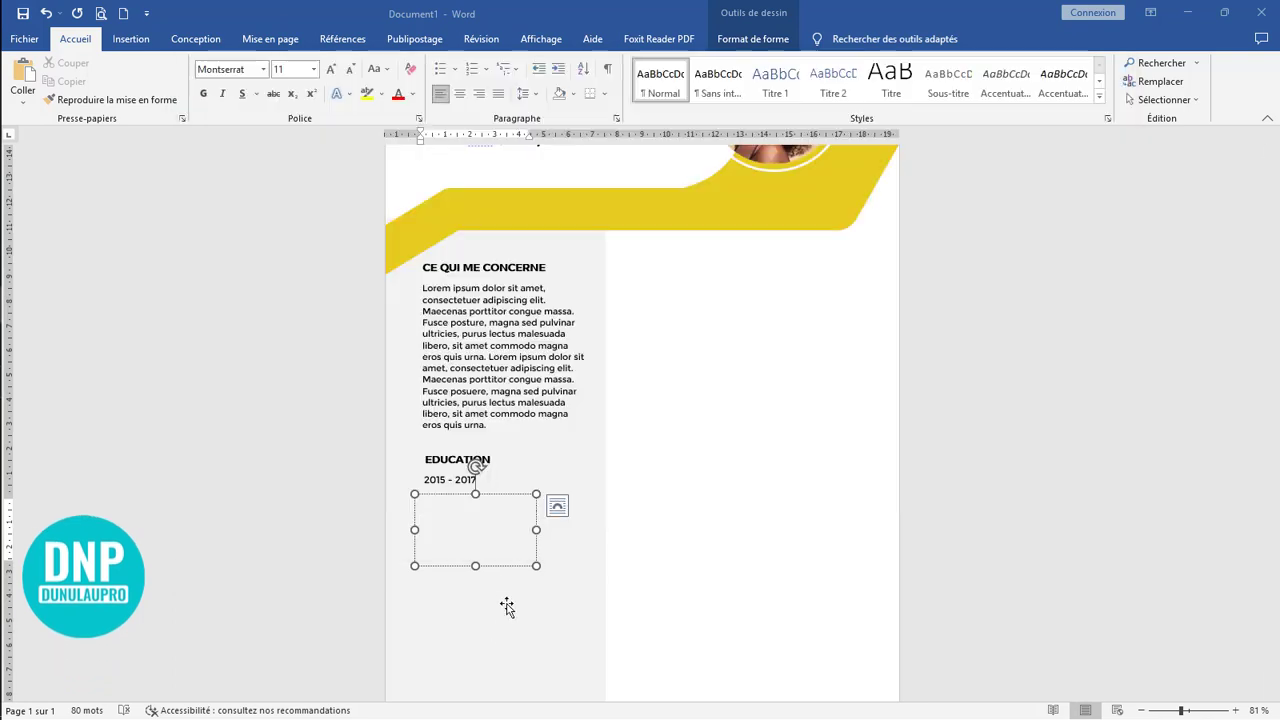
left_click(453, 536)
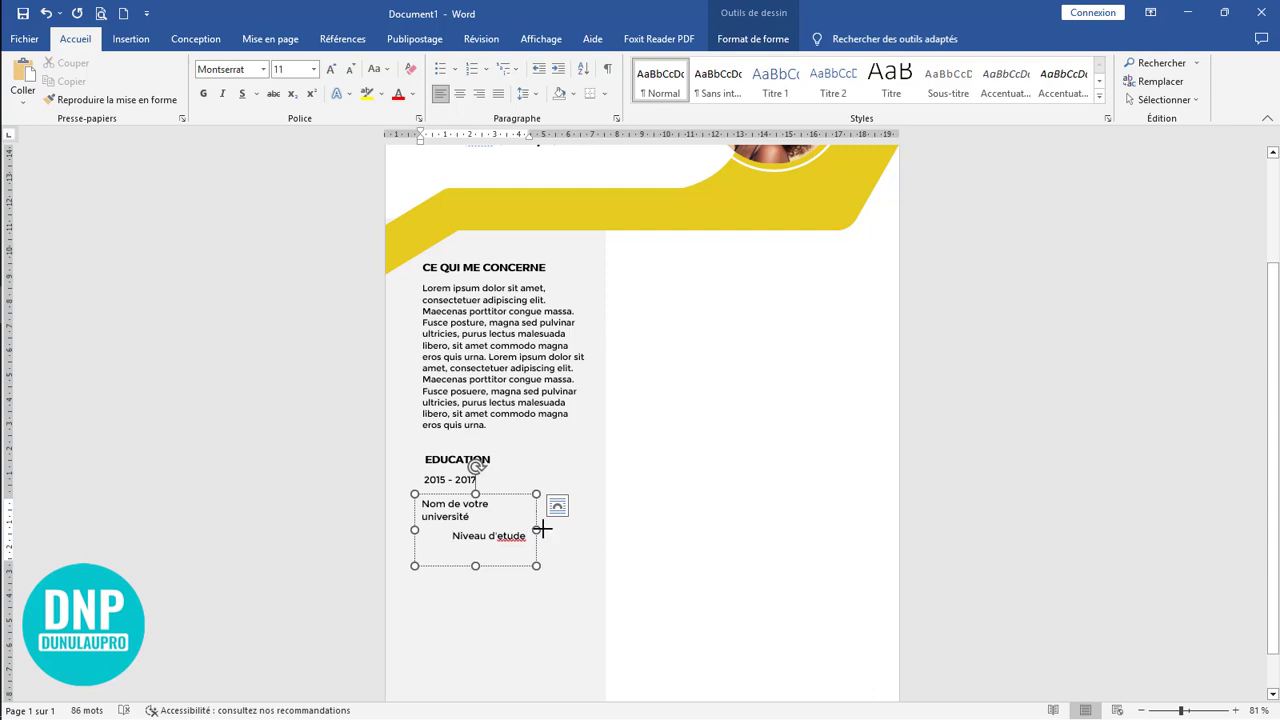
Widen the university text box so the name fits on one line and remove the indent before "Niveau d'etude"
left_click_drag(541, 529, 565, 529)
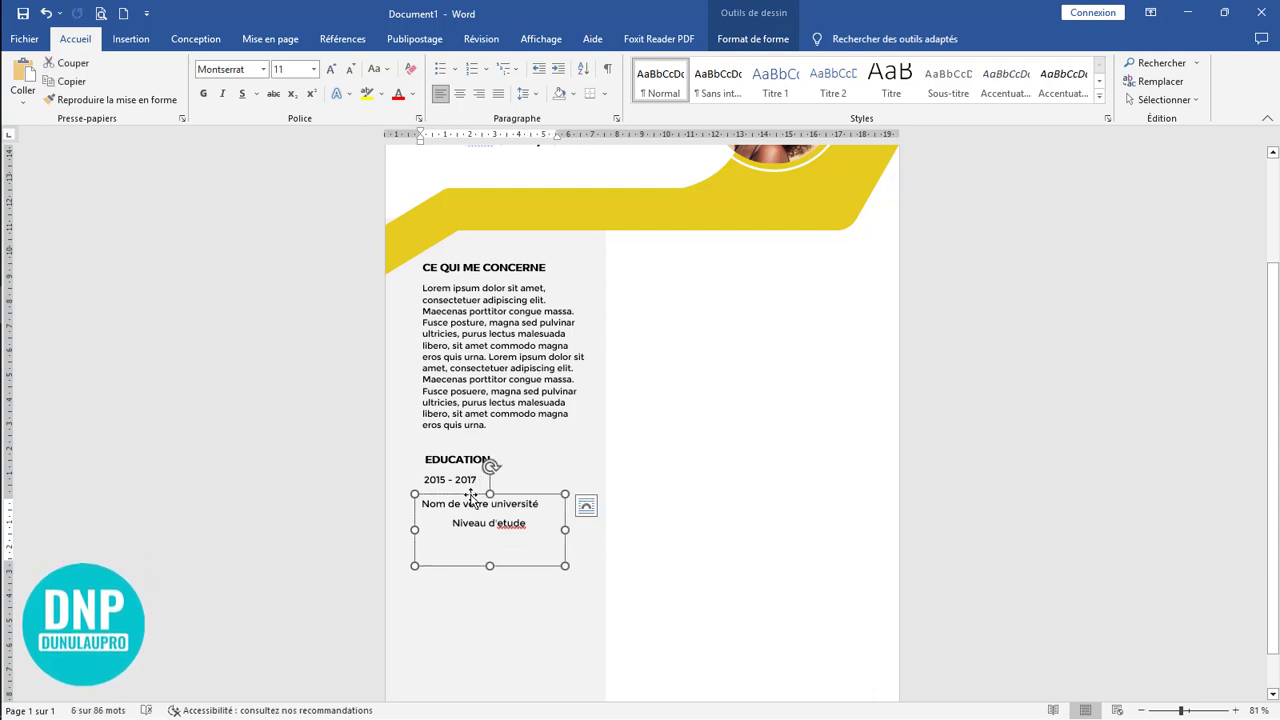
left_click(455, 522)
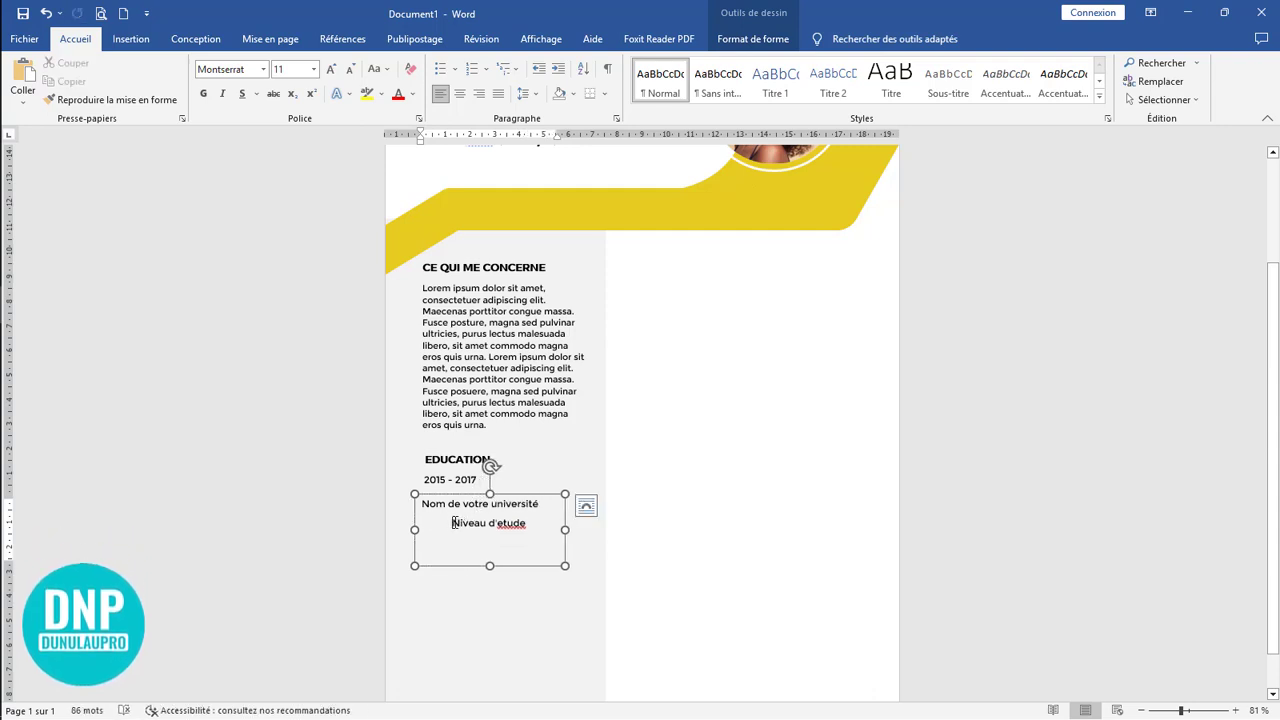
key("BackSpace")
key("BackSpace")
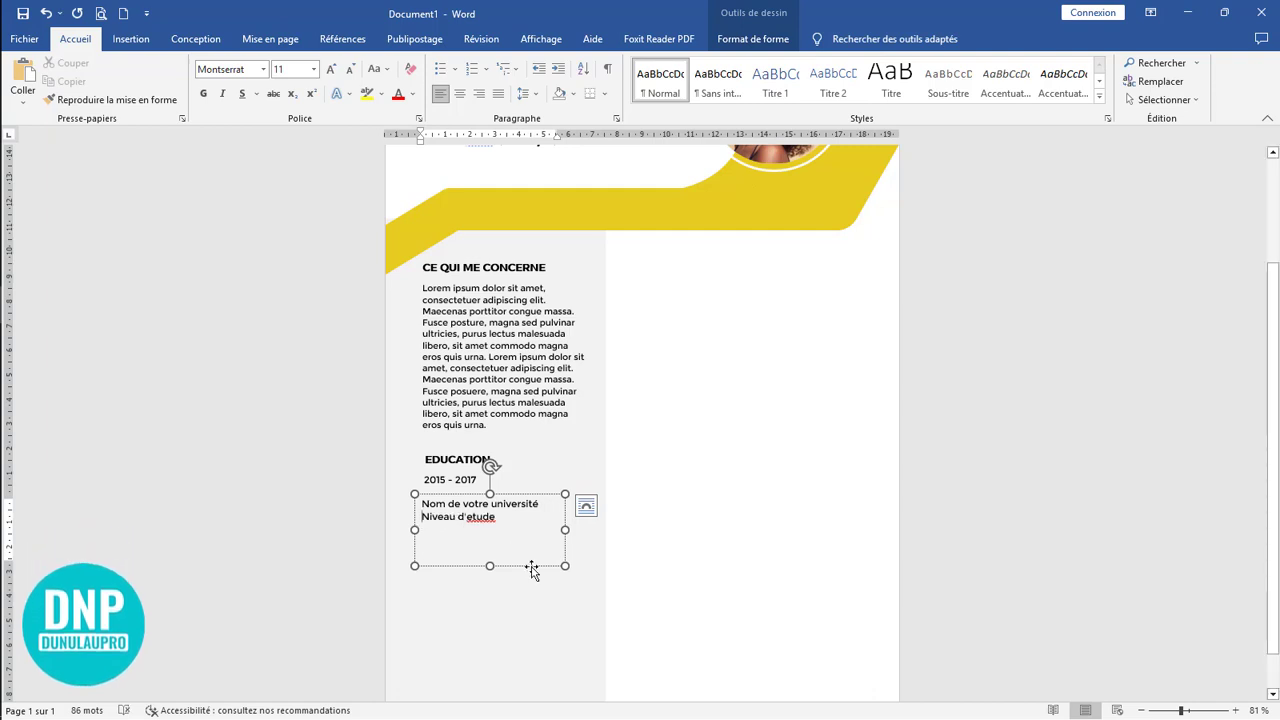
Correct the spelling of "etude" to "étude" and shorten the university text box to fit its two lines
right_click(482, 517)
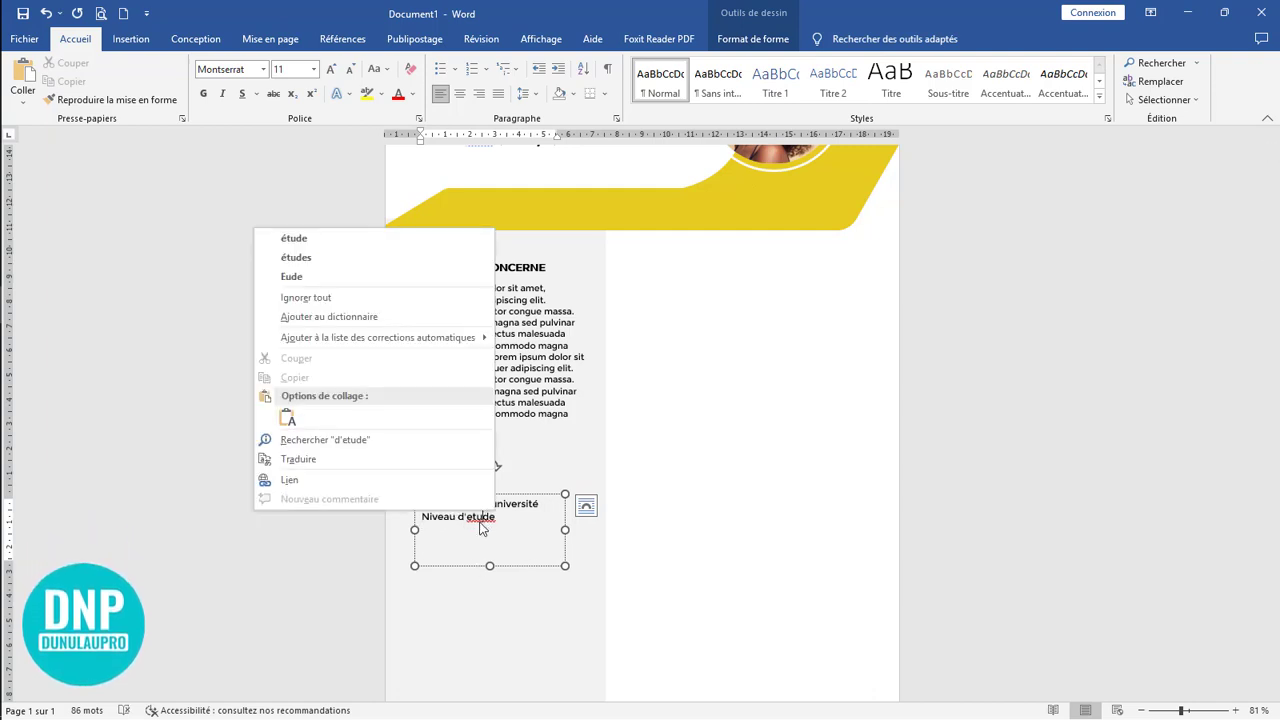
left_click(349, 245)
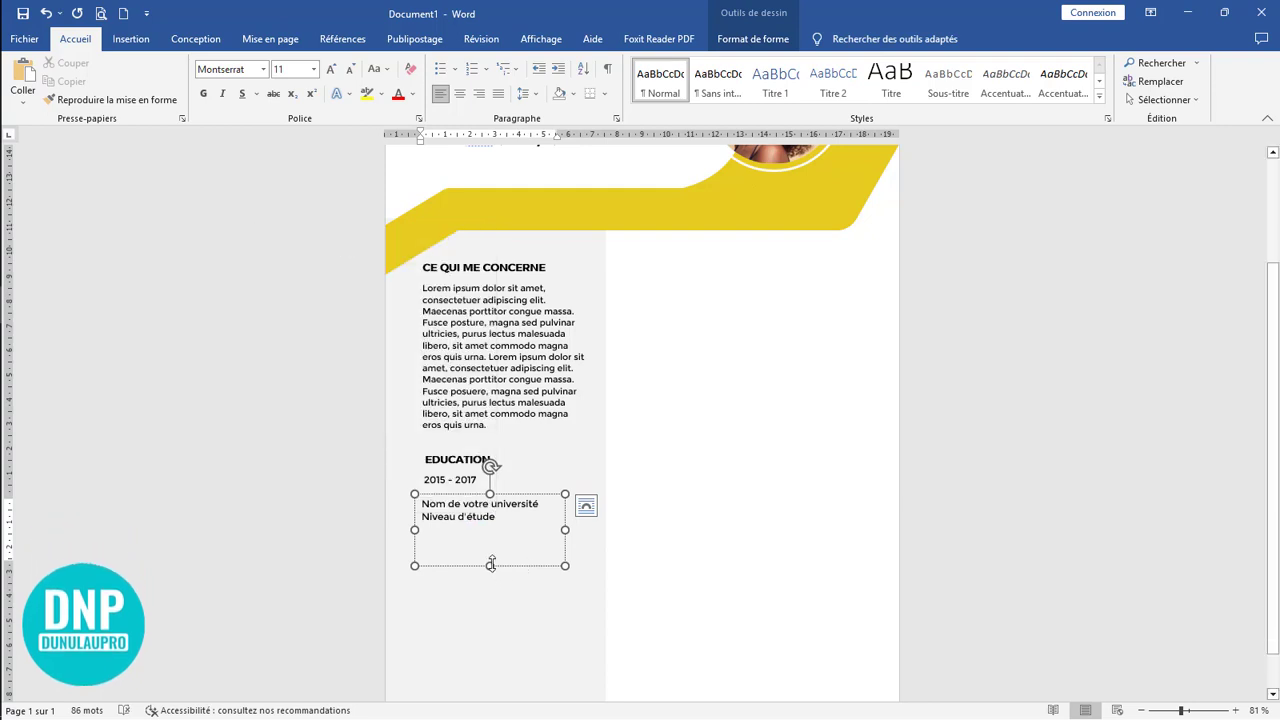
left_click_drag(496, 567, 492, 529)
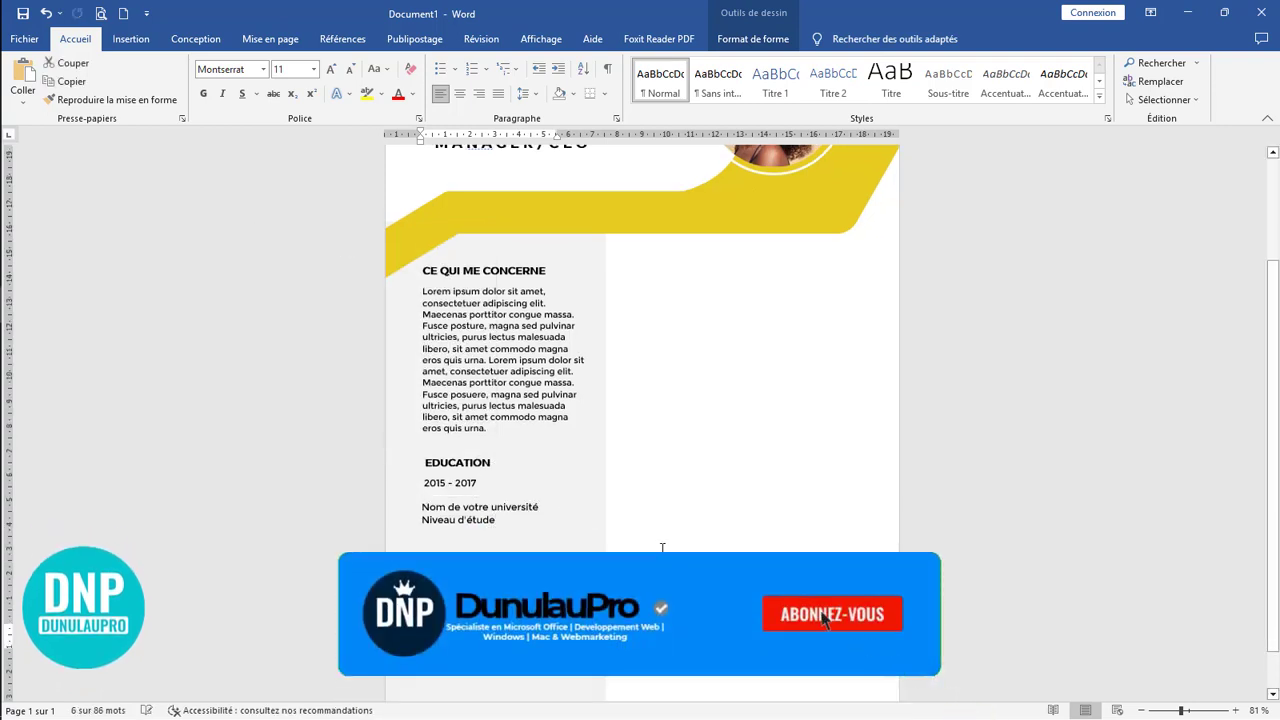
Nudge the university text box slightly to the right so its text lines up with the 2015 - 2017 line
key("ctrl+Home")
scroll(484, 541, "down", 2)
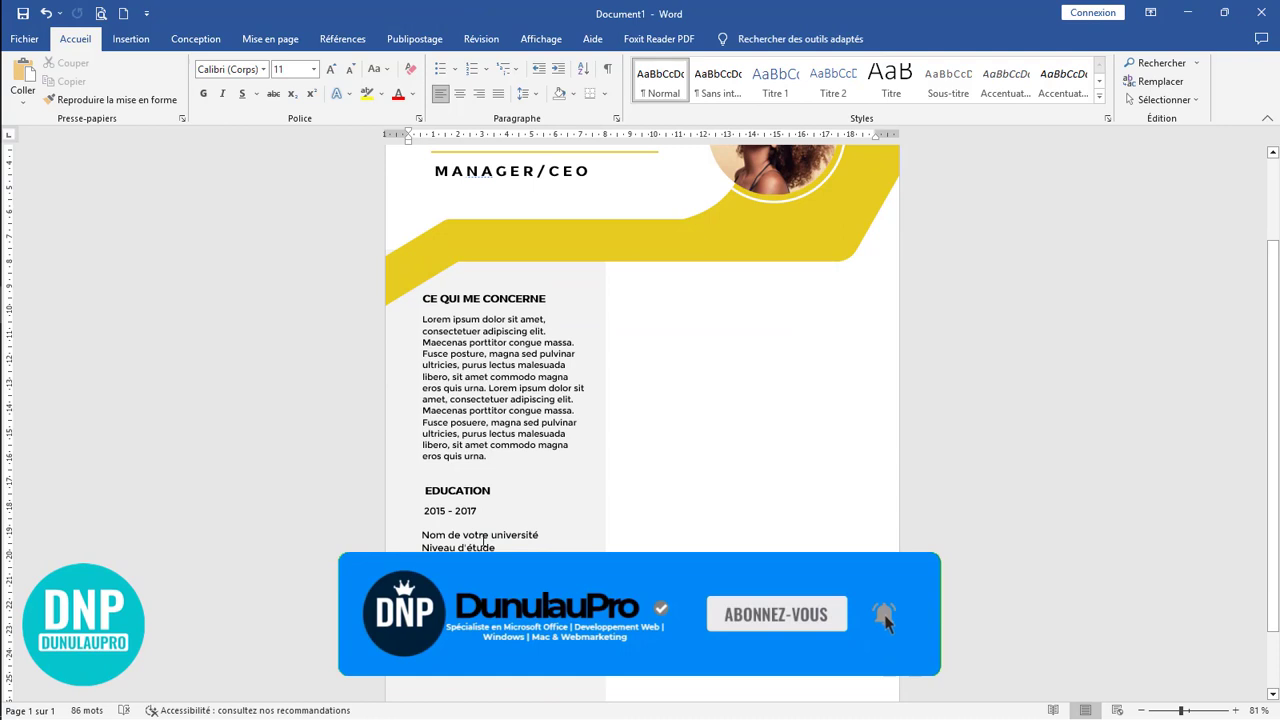
left_click(484, 541)
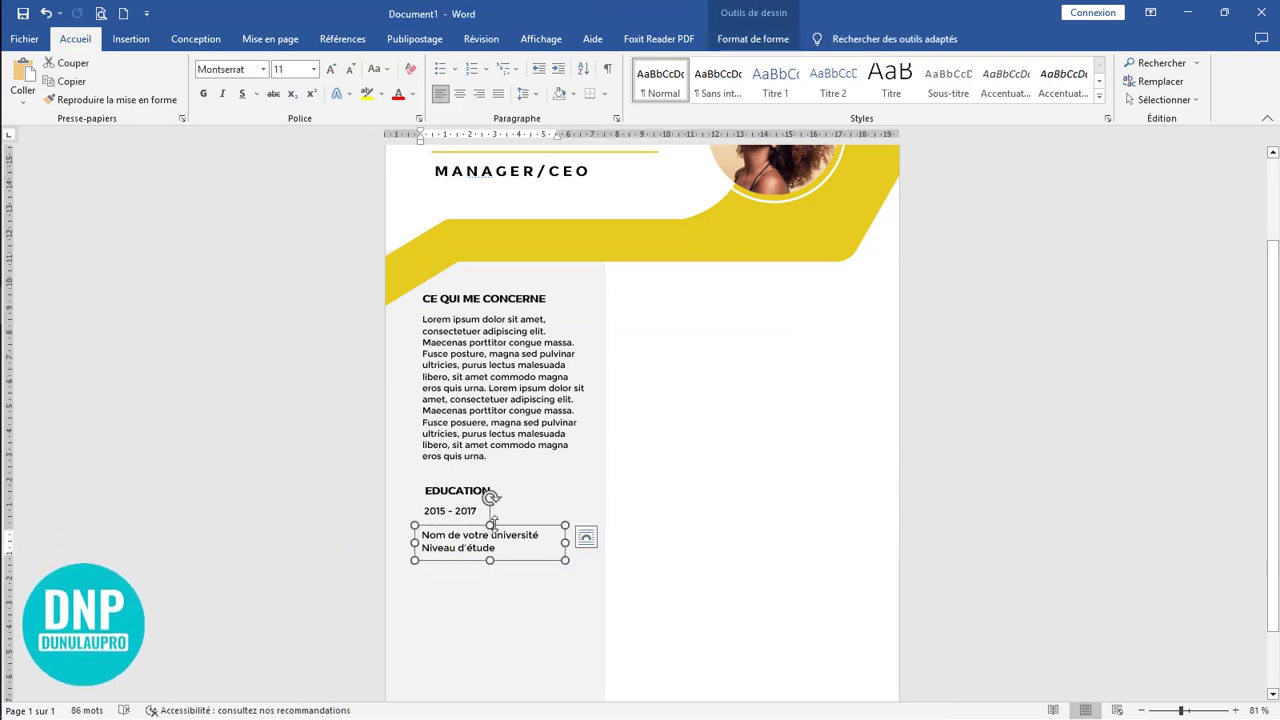
left_click_drag(491, 519, 493, 519)
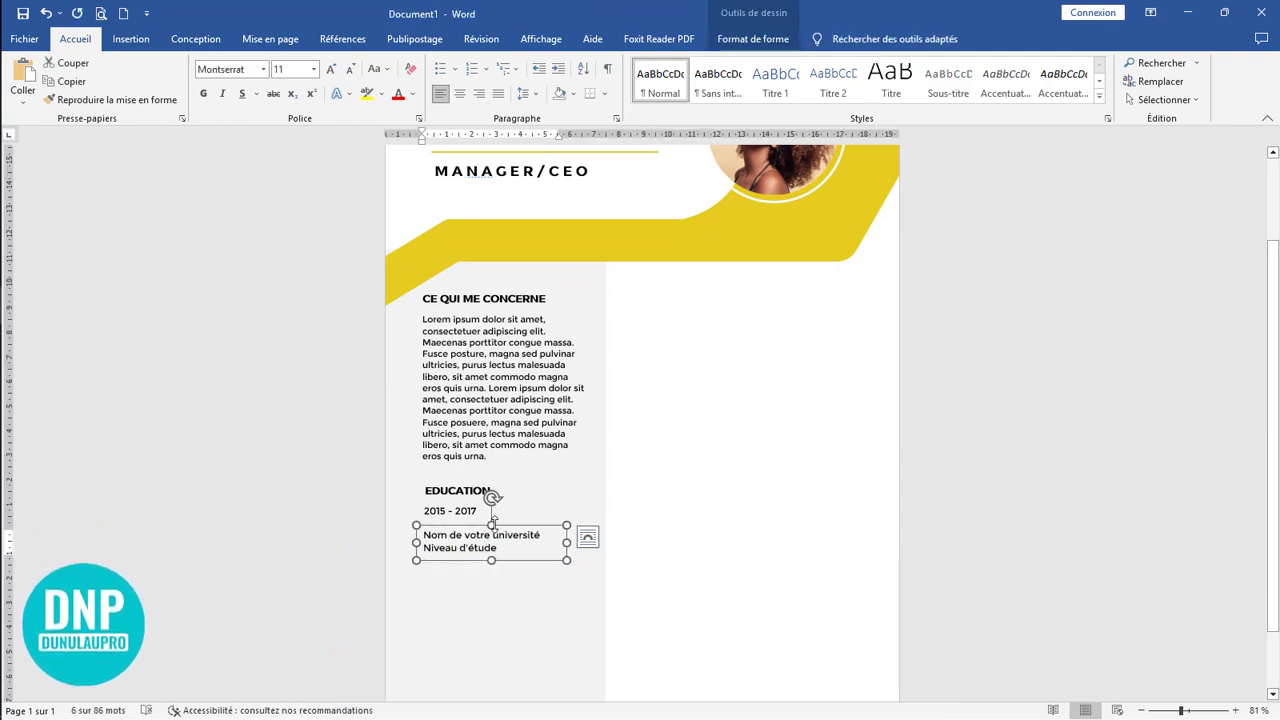
scroll(491, 519, "down", 1)
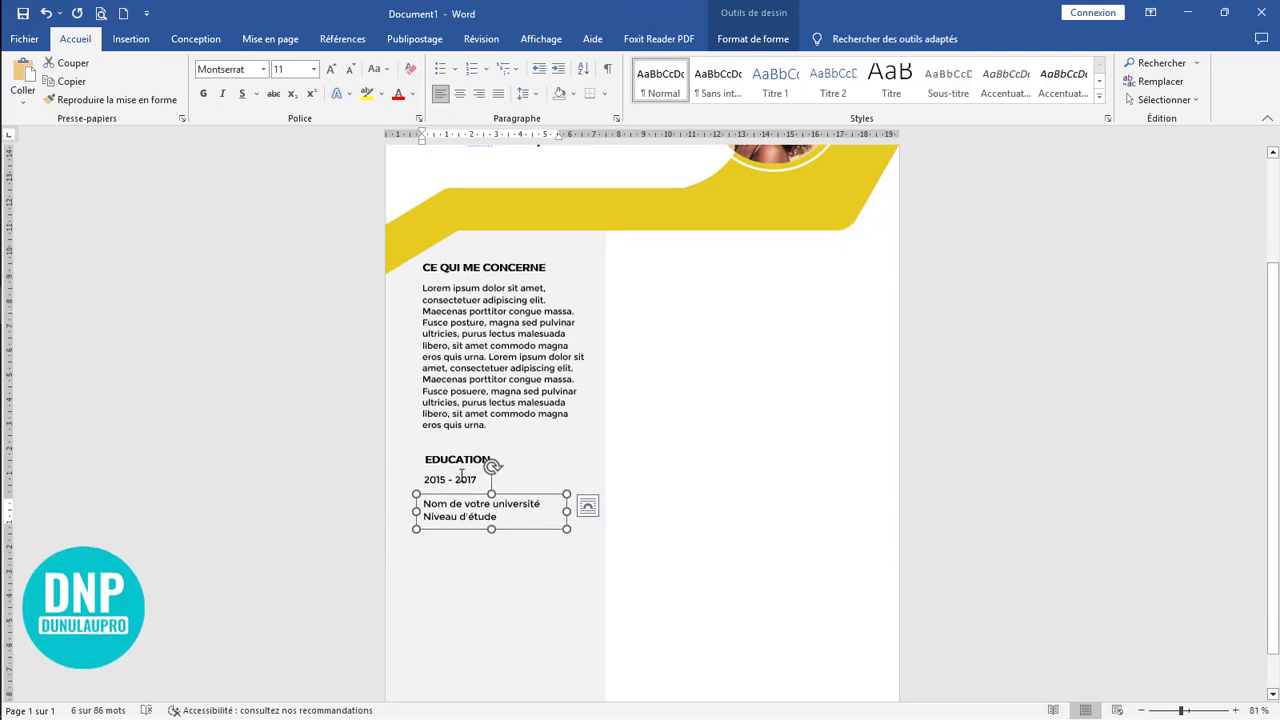
Duplicate the 2015 - 2017 line and its university text box below the first education entry
left_click_drag(488, 460, 480, 420)
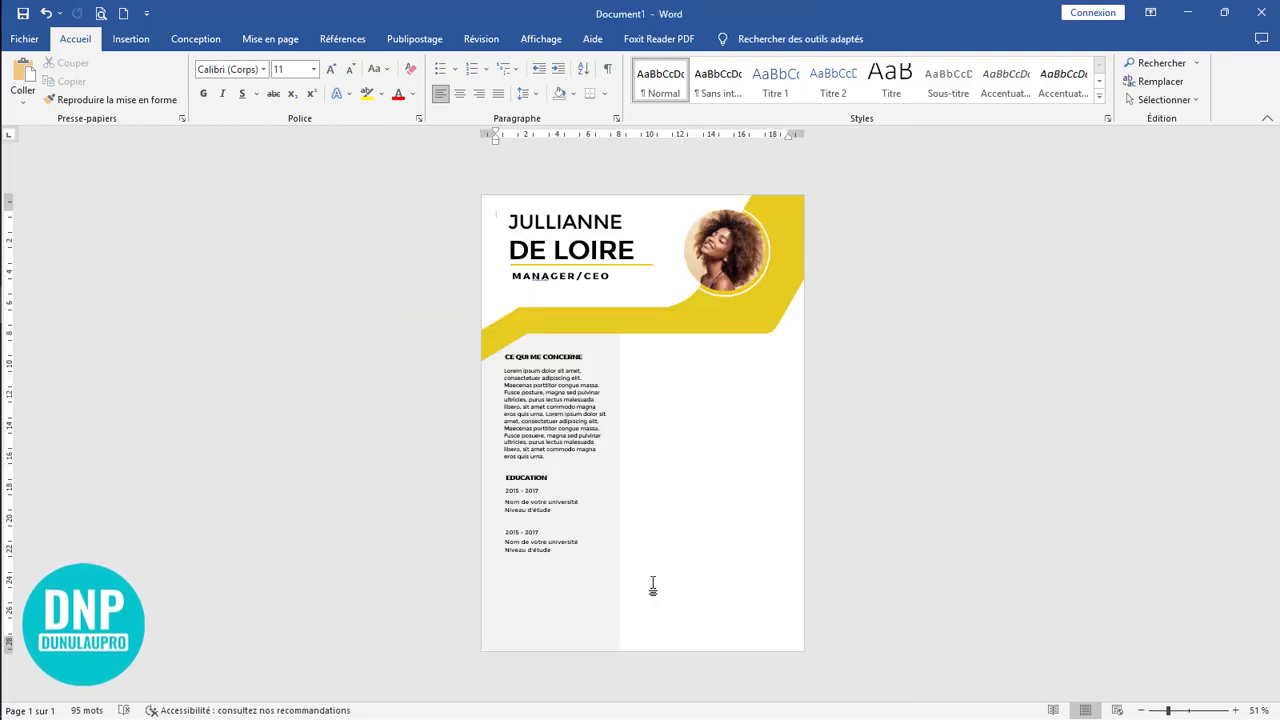
scroll(653, 580, "up", 3)
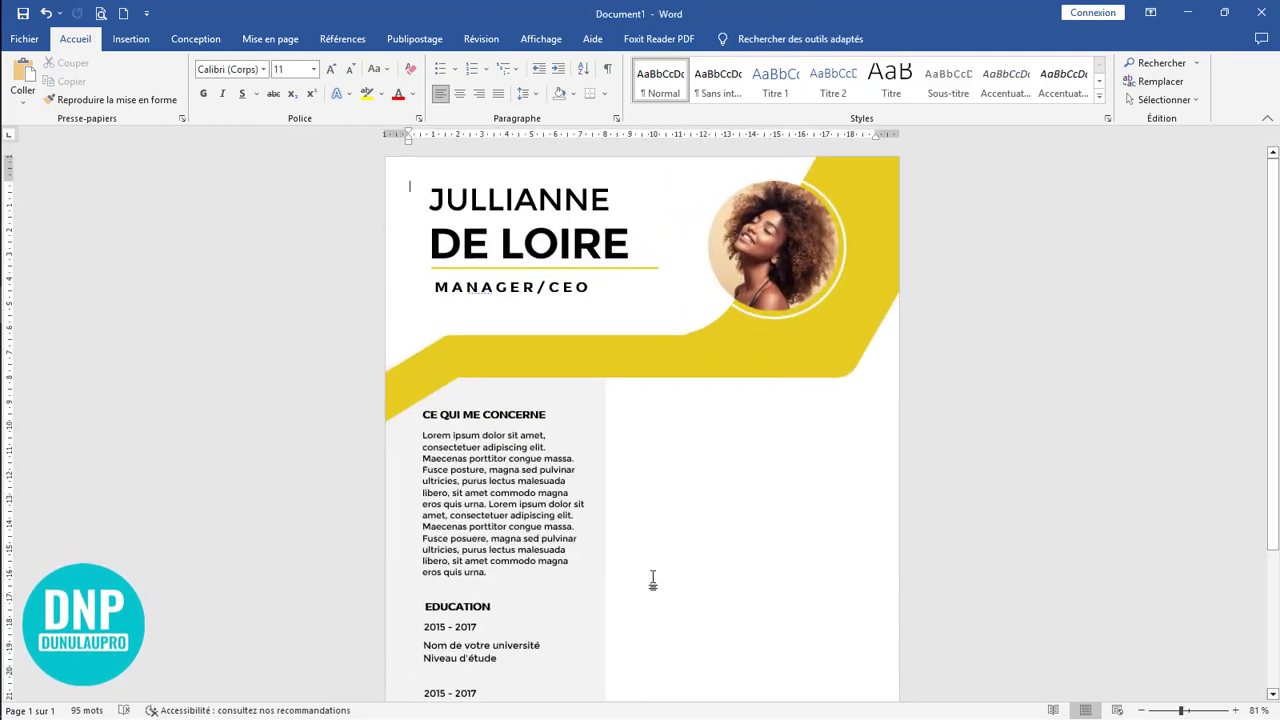
scroll(653, 579, "down", 5)
scroll(653, 579, "up", 8)
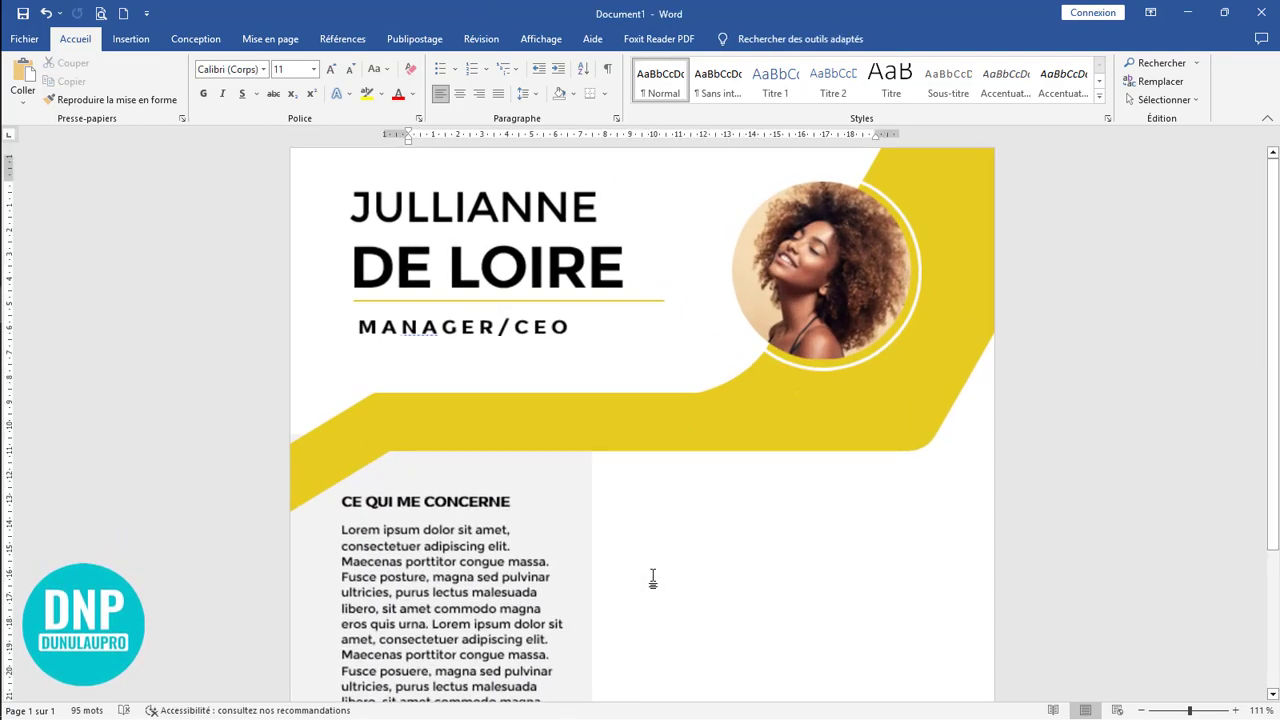
Duplicate the EDUCATION heading below the second entry as CONTACTS, with the telephone, website and address details pasted in a text box beneath
scroll(653, 579, "down", 3)
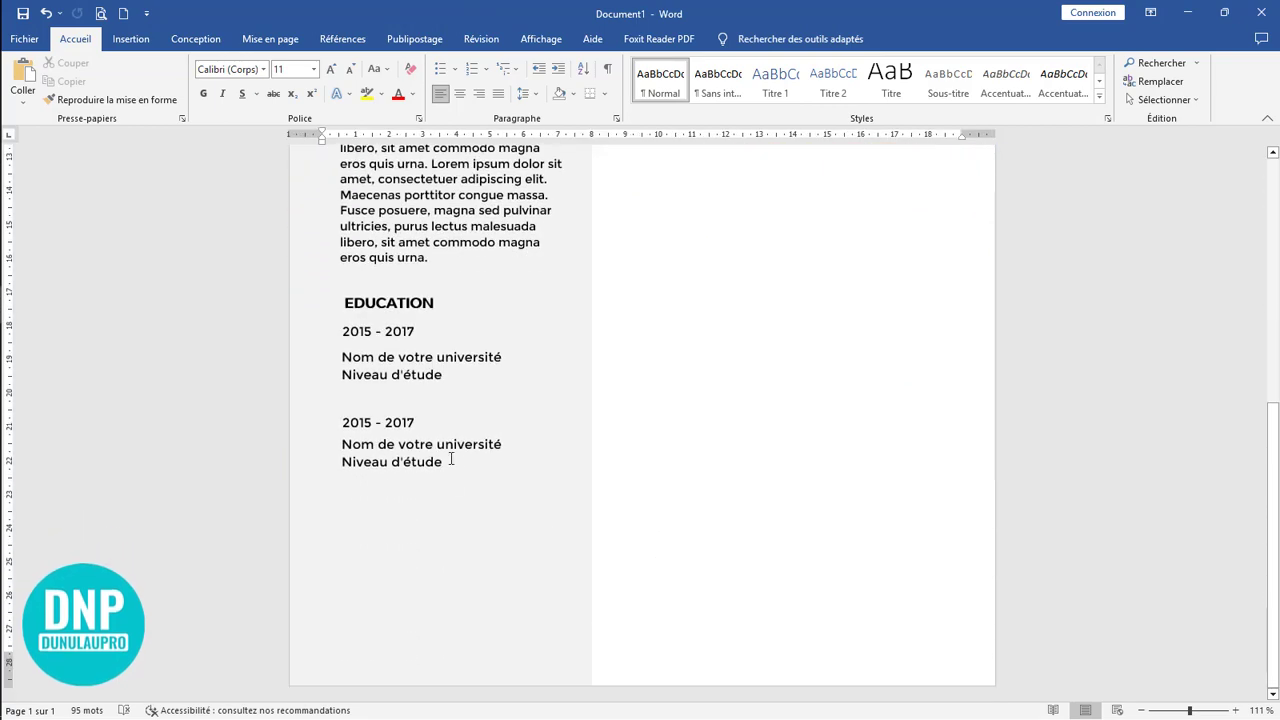
left_click(413, 291)
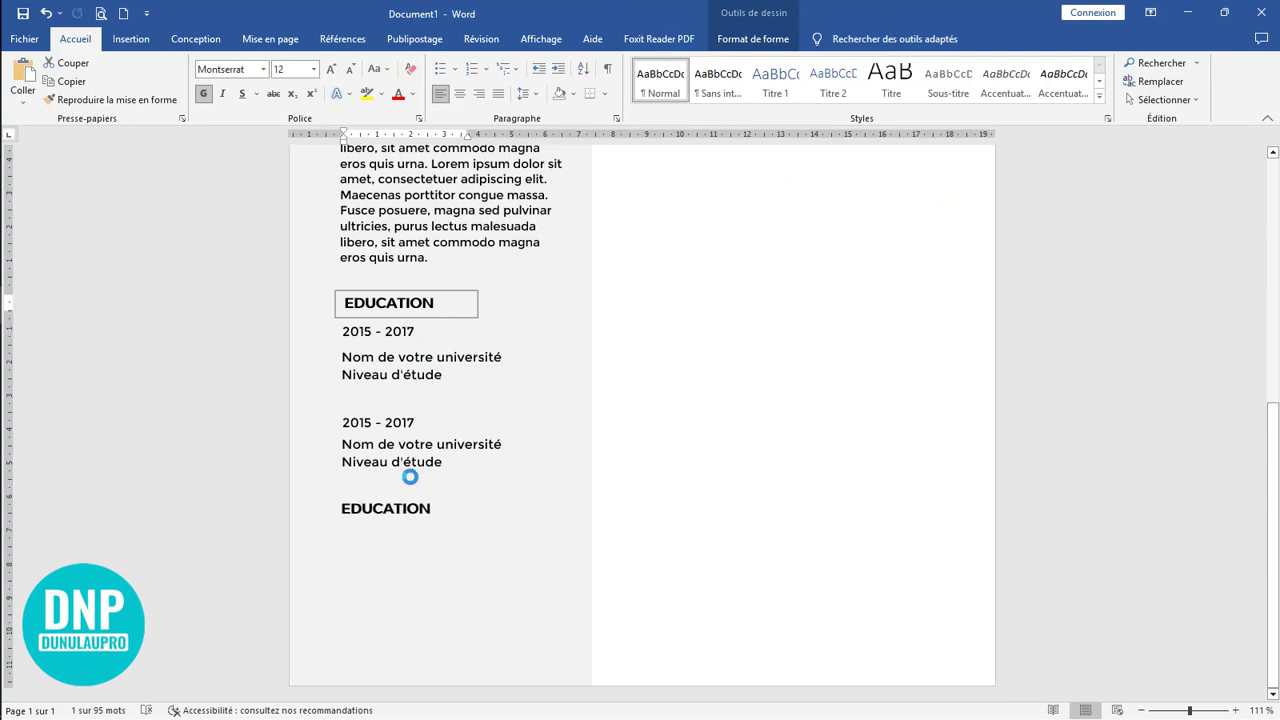
left_click_drag(410, 477, 412, 475)
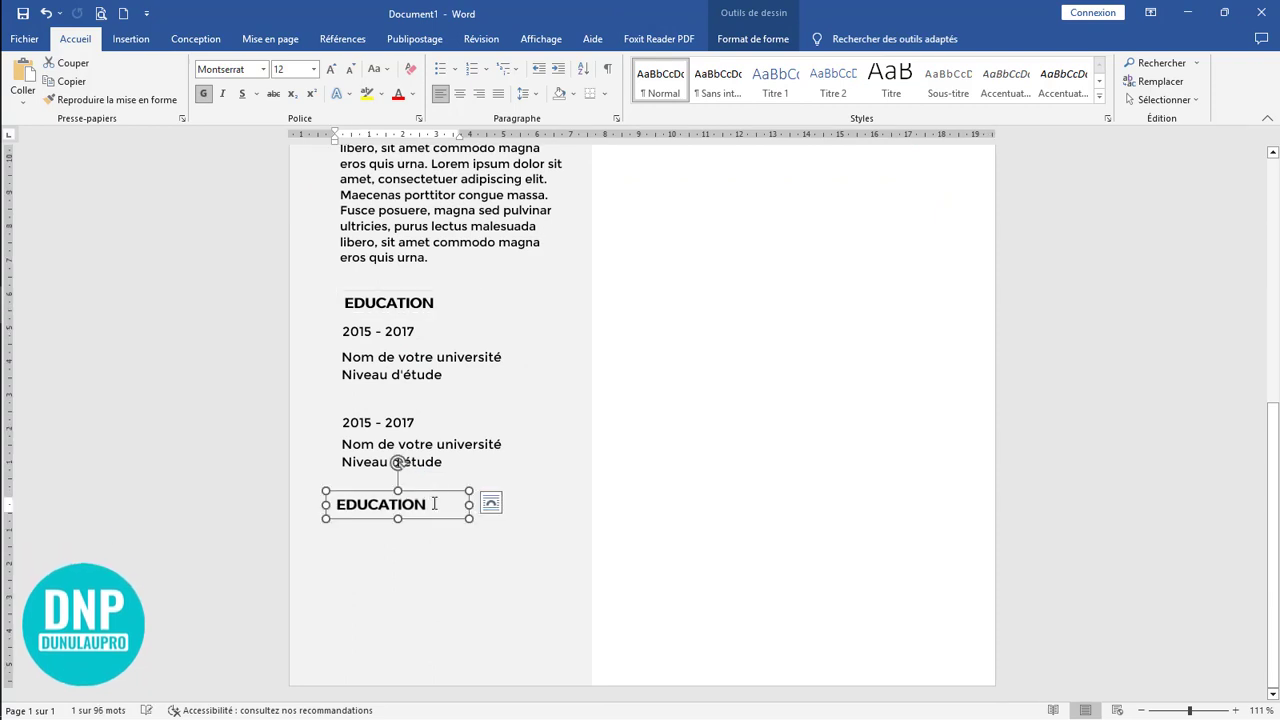
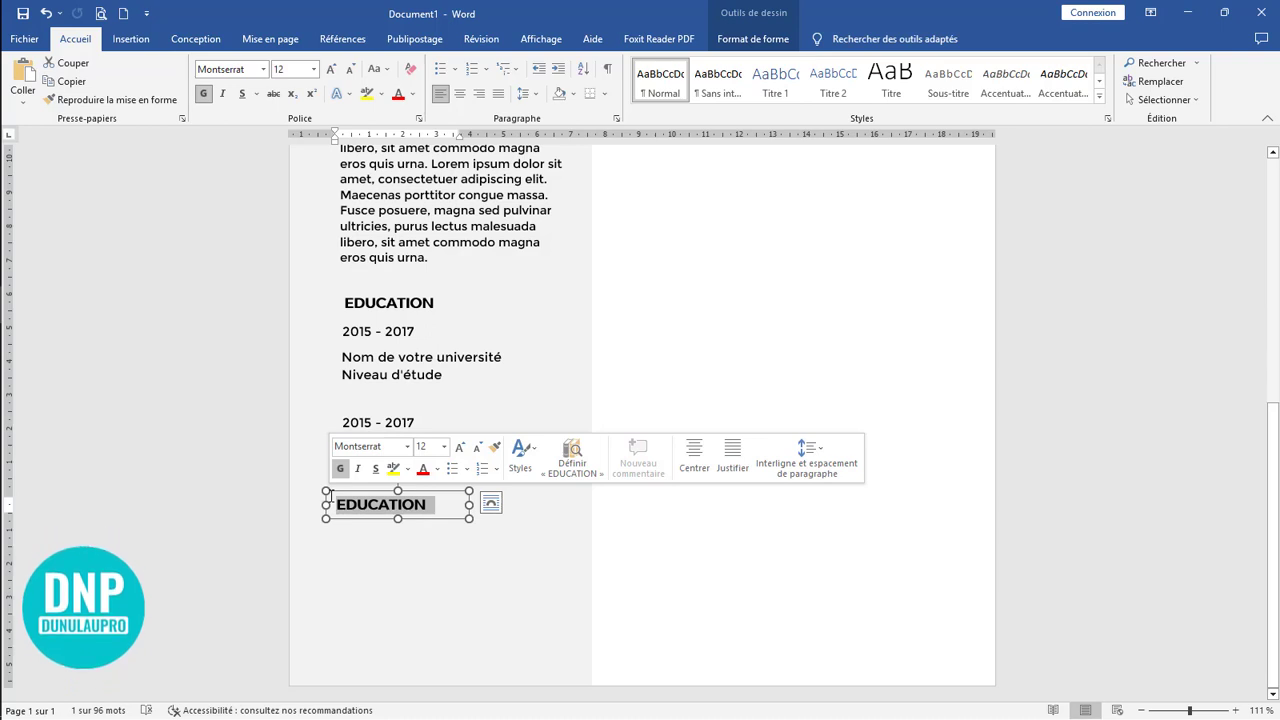
key("ctrl+v")
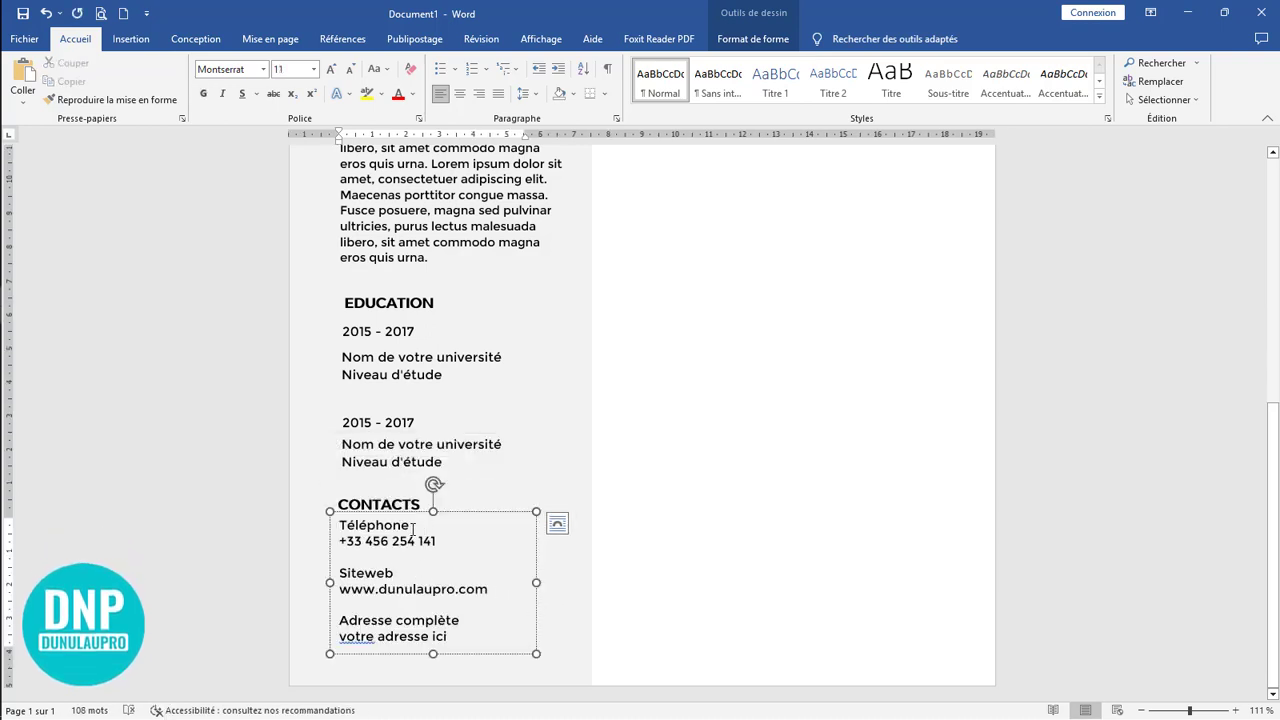
Italicise the labels "Téléphone", "Siteweb" and "Adresse complète" in the CONTACTS text box
left_click_drag(341, 524, 339, 525)
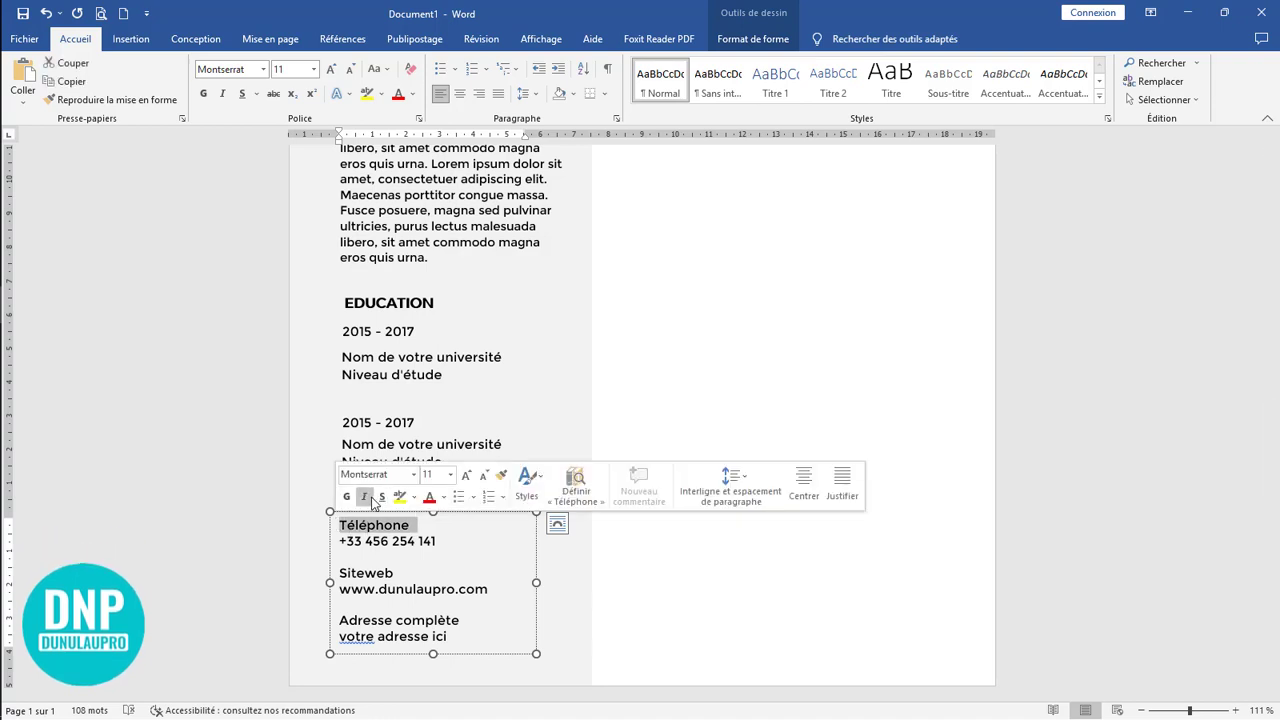
left_click_drag(404, 573, 340, 577)
left_click(365, 548)
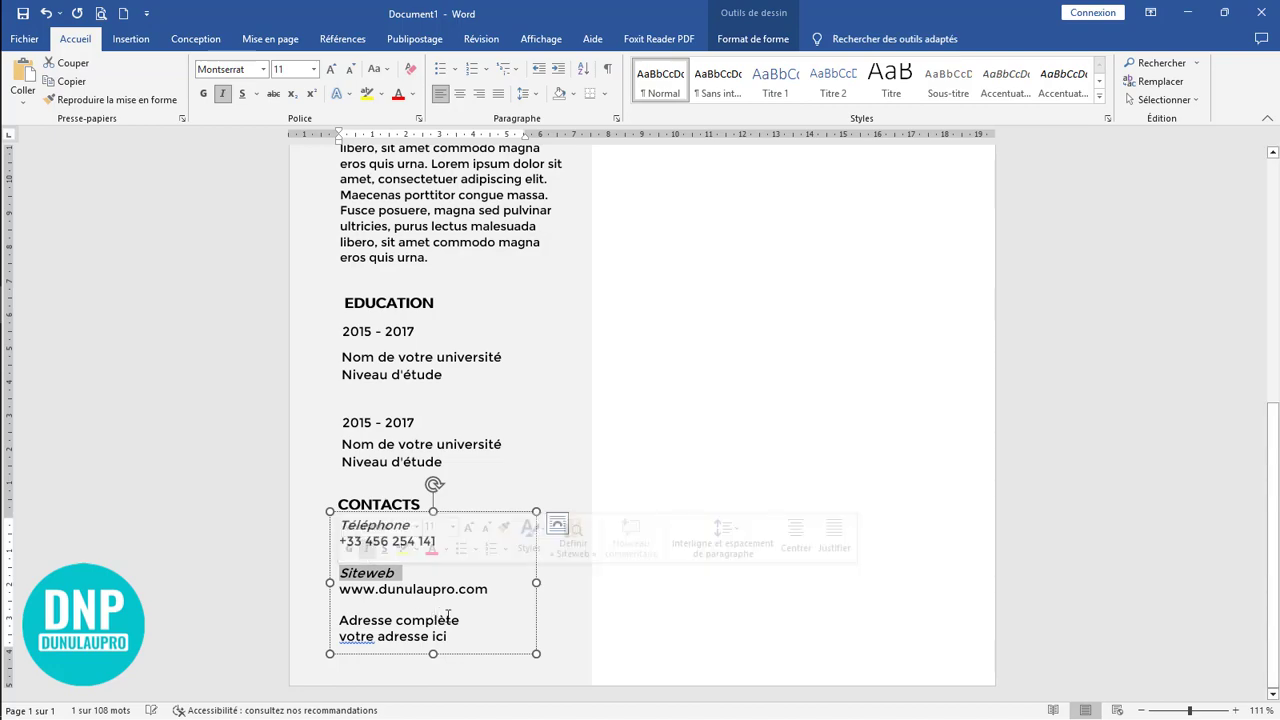
left_click_drag(459, 622, 339, 621)
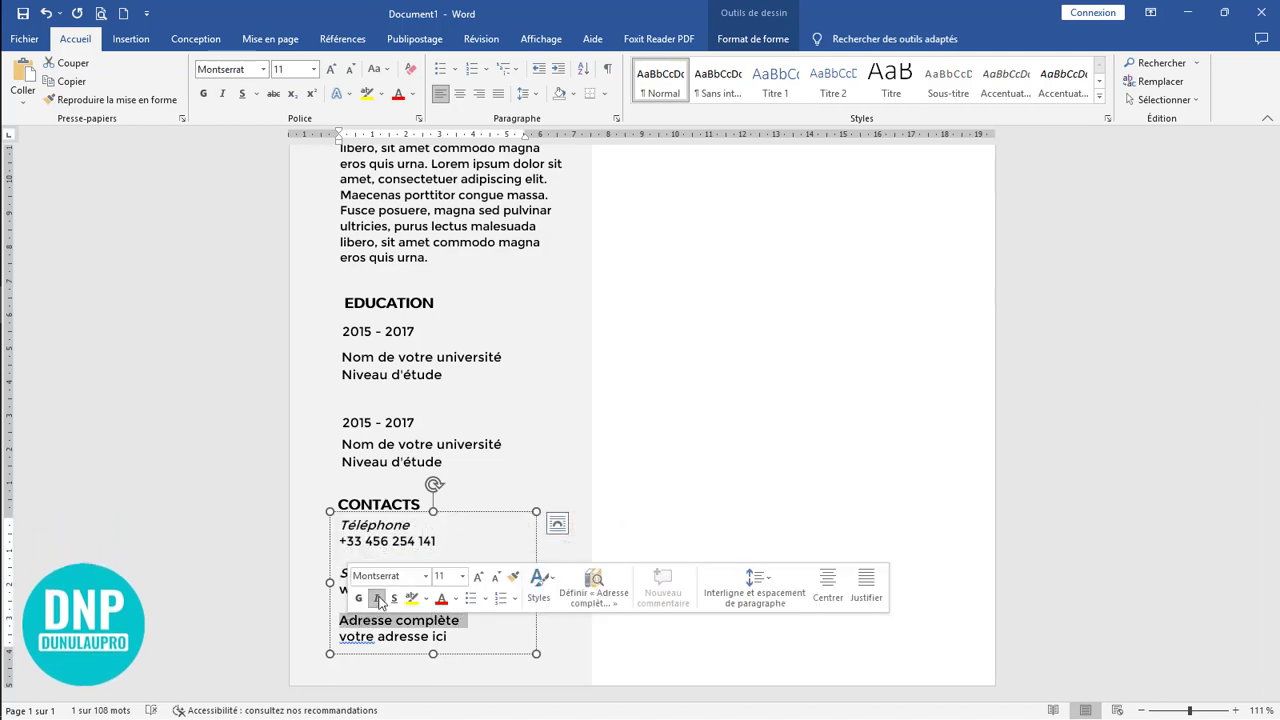
left_click(691, 558)
Draw a thin vertical rectangle about 0.74 cm high and 0.13 cm wide just before the CE QUI ME CONCERNE heading
scroll(691, 560, "up", 8)
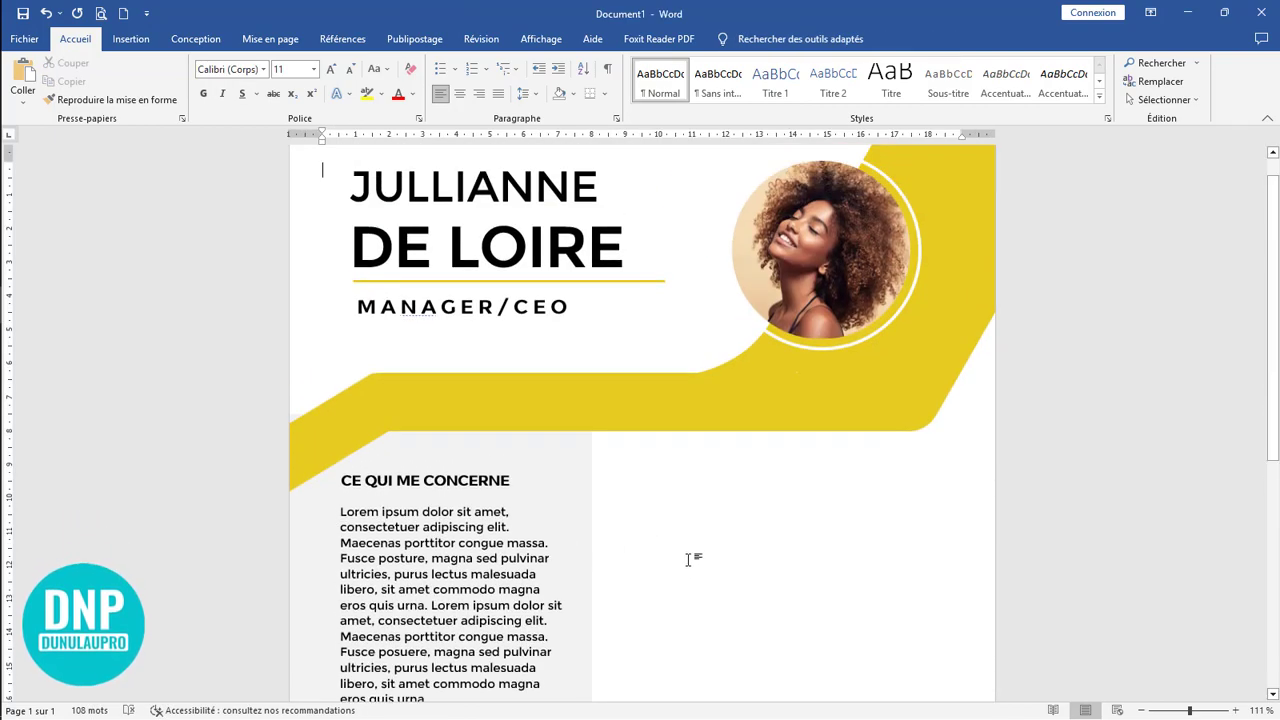
scroll(690, 566, "down", 4)
scroll(692, 565, "down", 2)
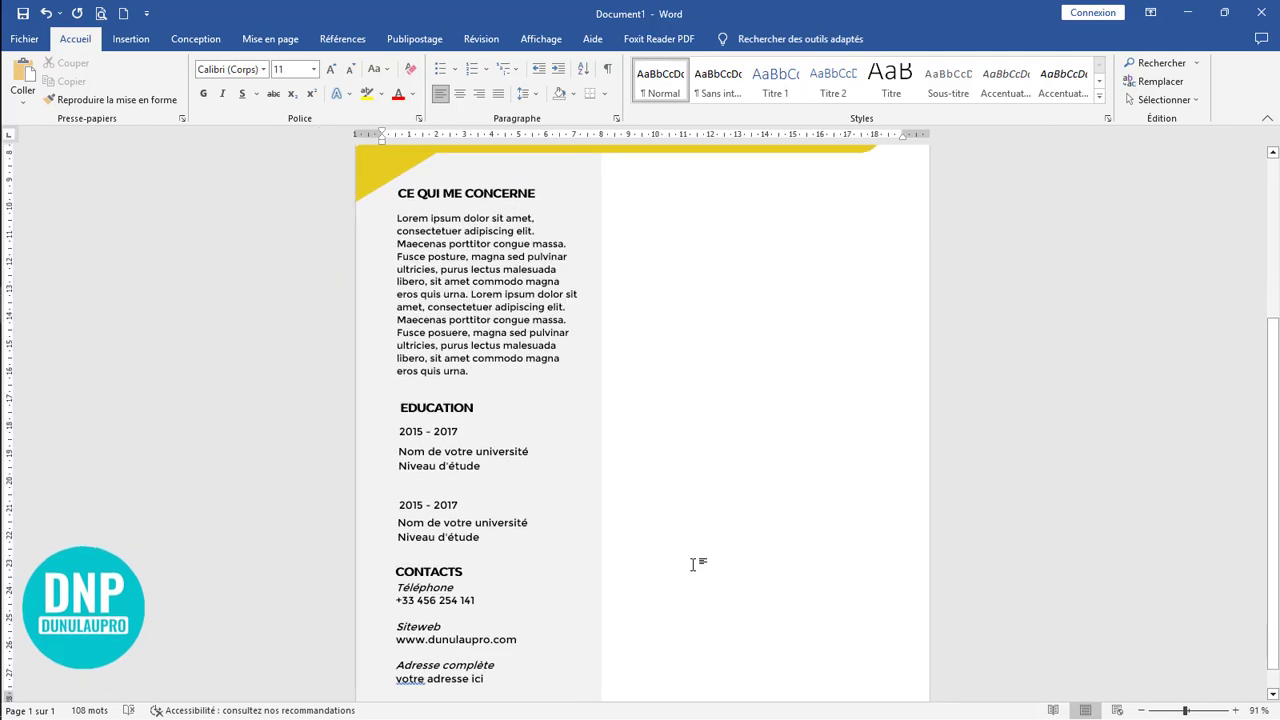
scroll(693, 564, "down", 3)
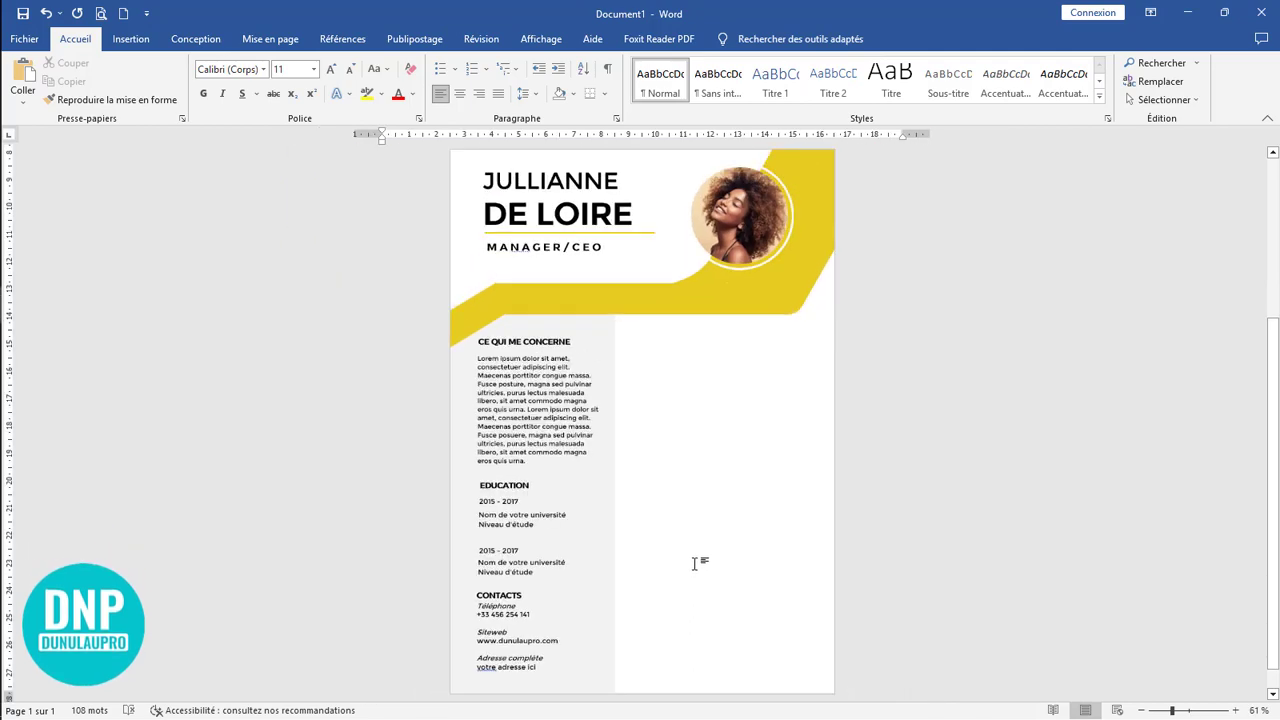
scroll(694, 563, "up", 5)
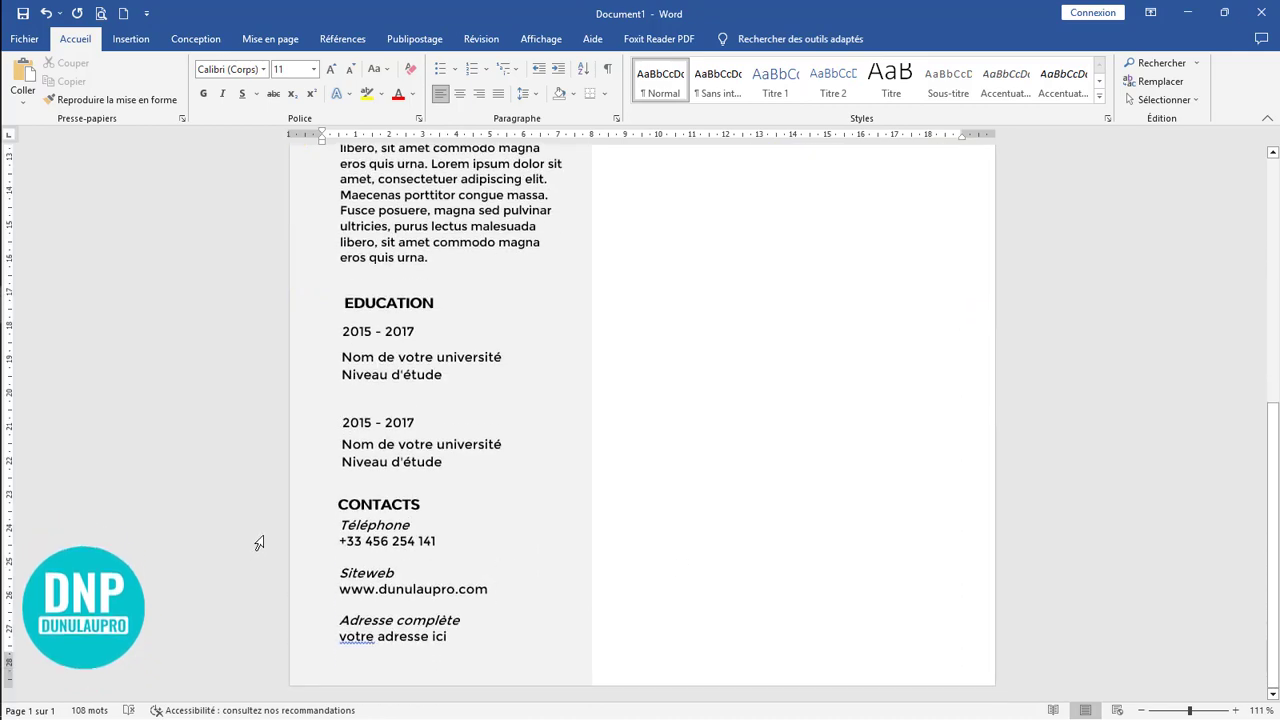
scroll(257, 545, "up", 5)
scroll(323, 514, "up", 3)
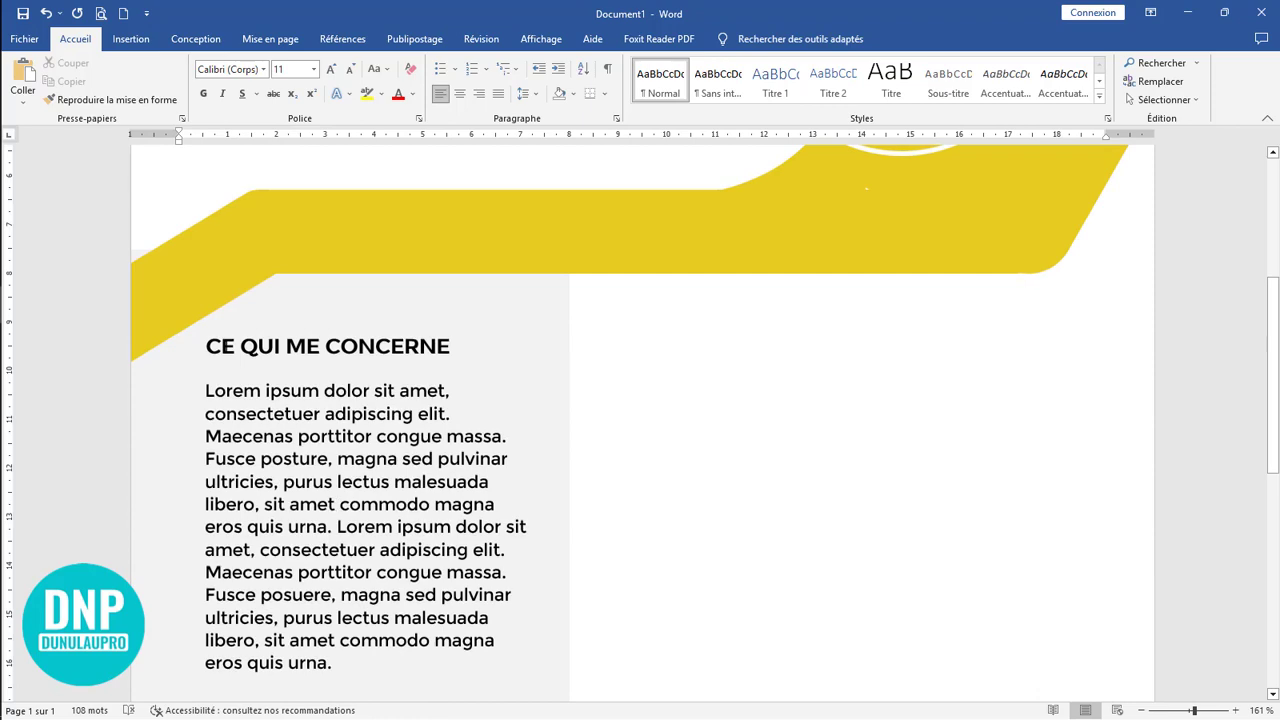
left_click(130, 39)
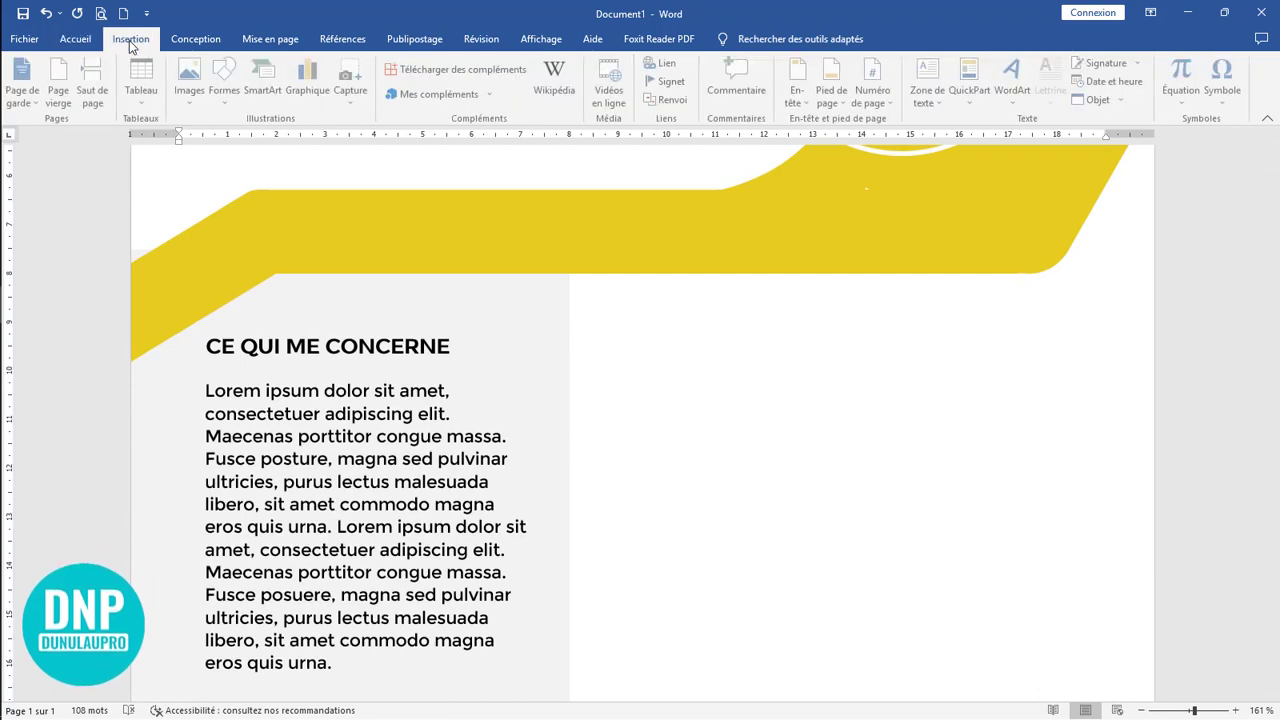
left_click(227, 85)
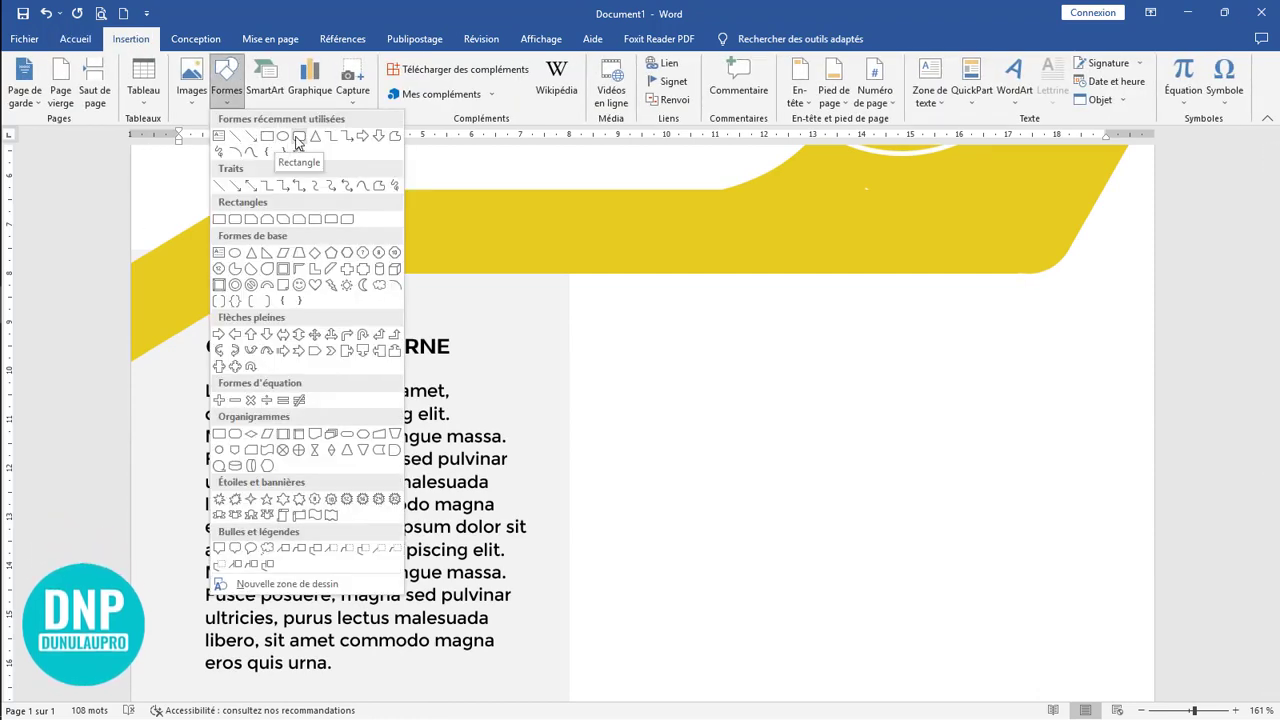
left_click(296, 137)
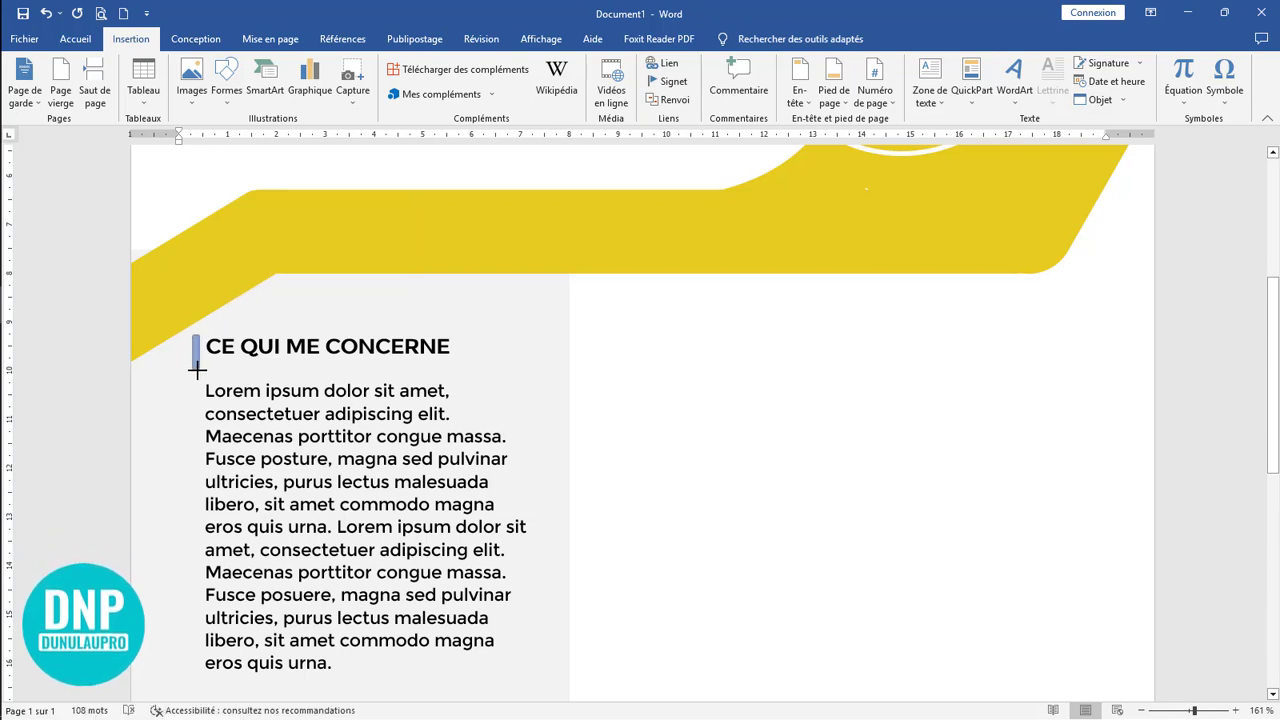
left_click_drag(197, 370, 197, 370)
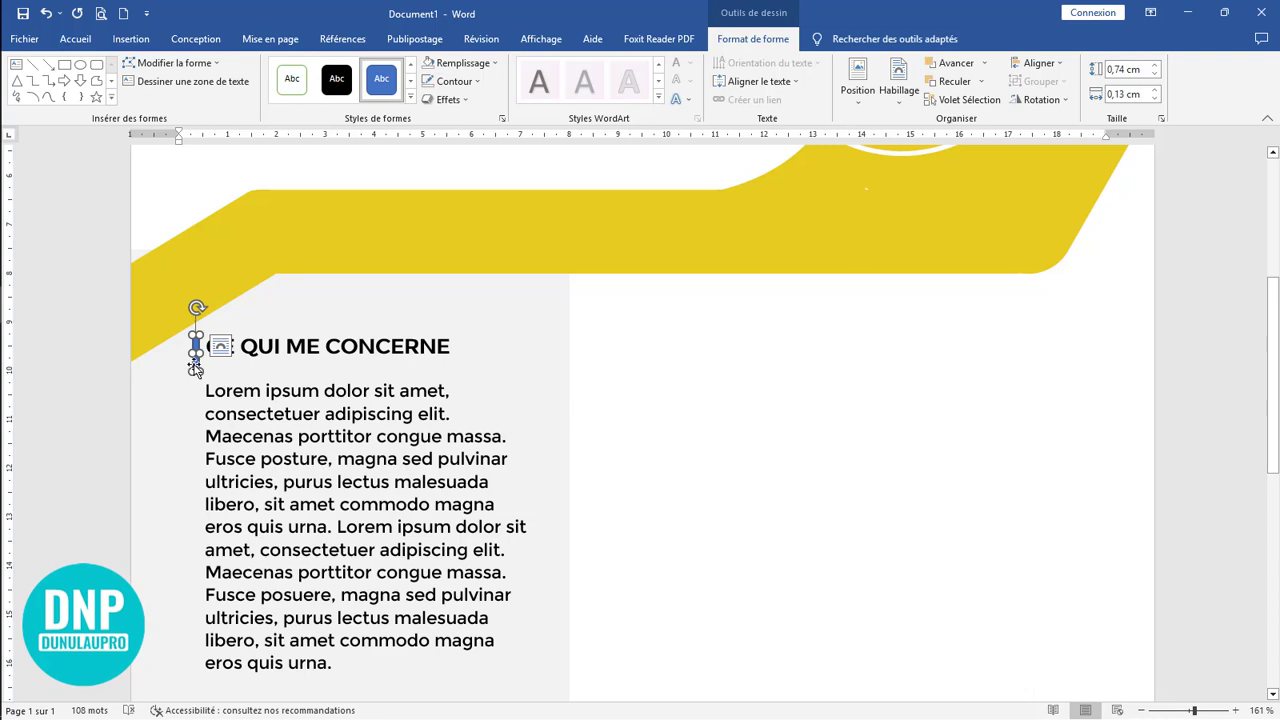
Shorten the thin rectangle to 0.6 cm high and align it beside the CE QUI ME CONCERNE heading
scroll(195, 368, "up", 3, "ctrl")
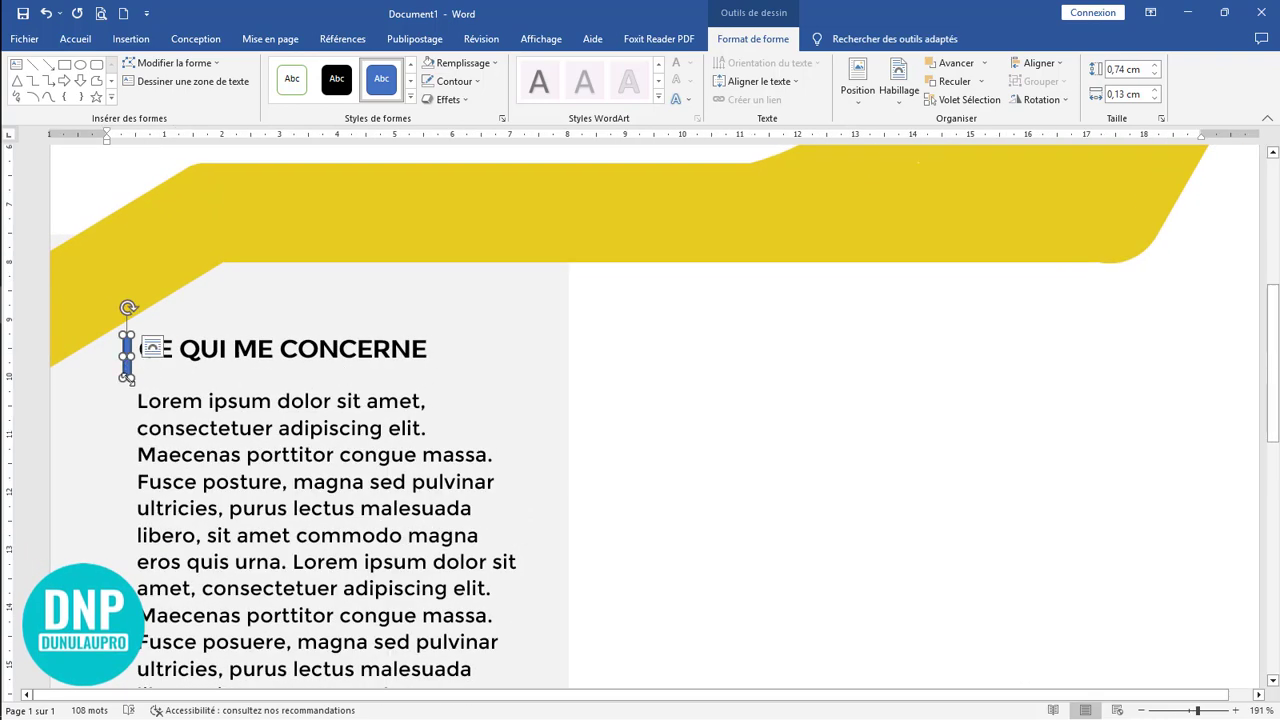
left_click_drag(127, 377, 123, 357)
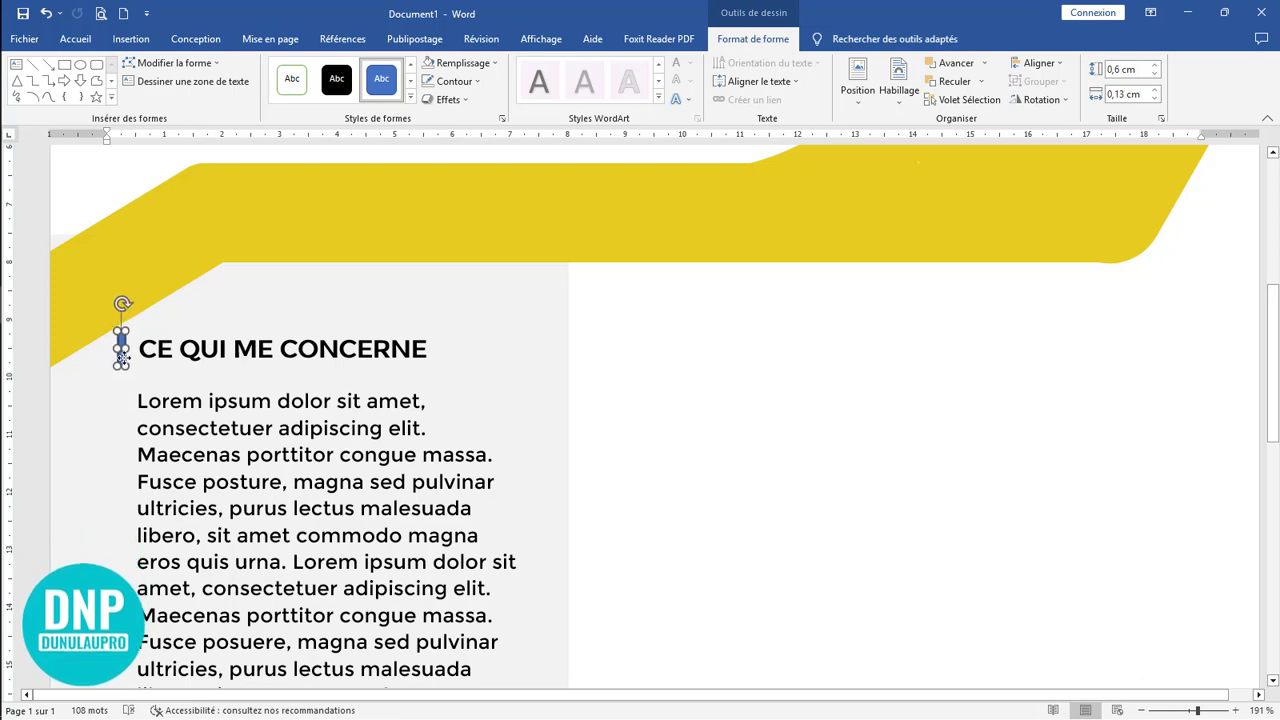
left_click_drag(122, 355, 125, 357)
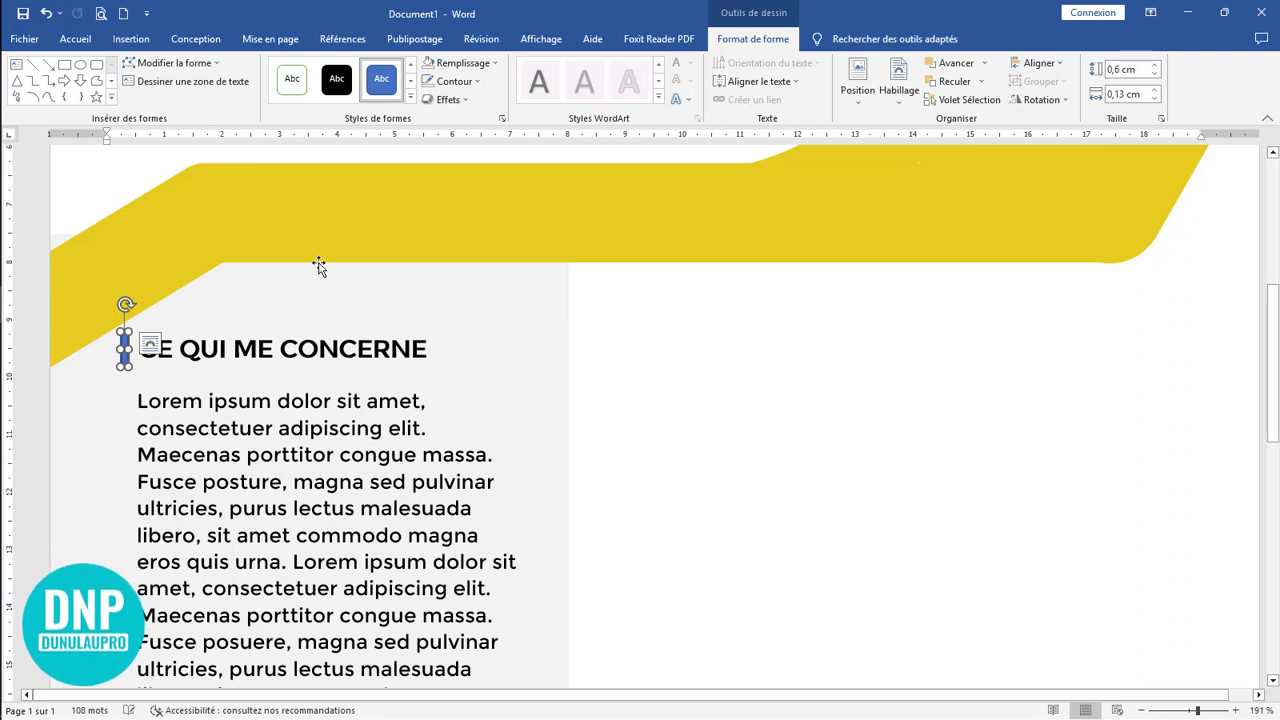
Fill the thin rectangle with the header's recently used golden yellow and clear its blue outline
key("ctrl+z")
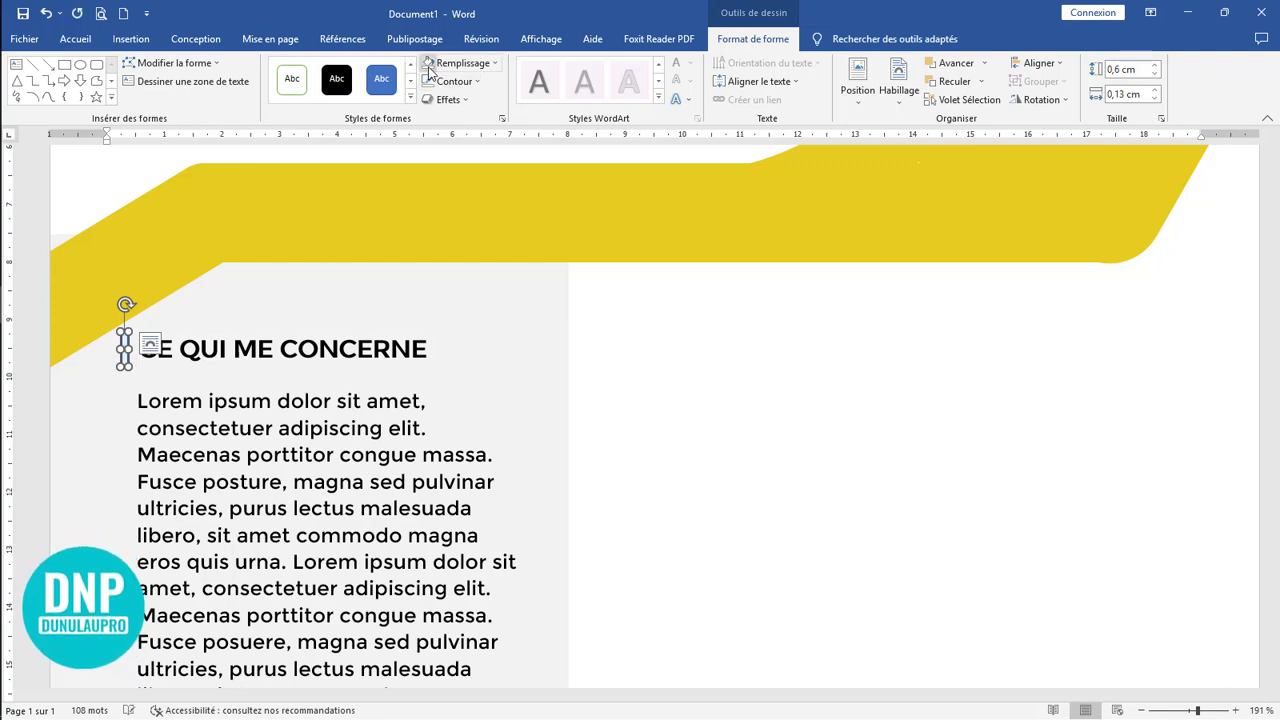
left_click(462, 63)
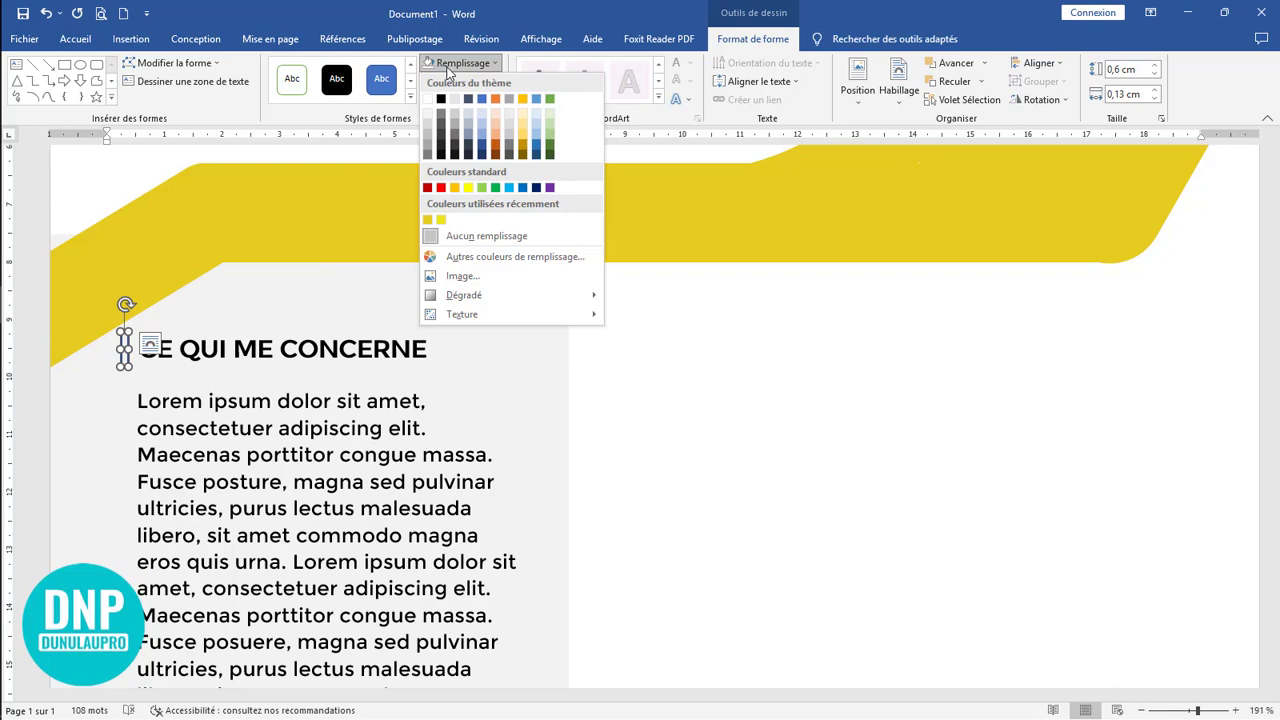
left_click(428, 219)
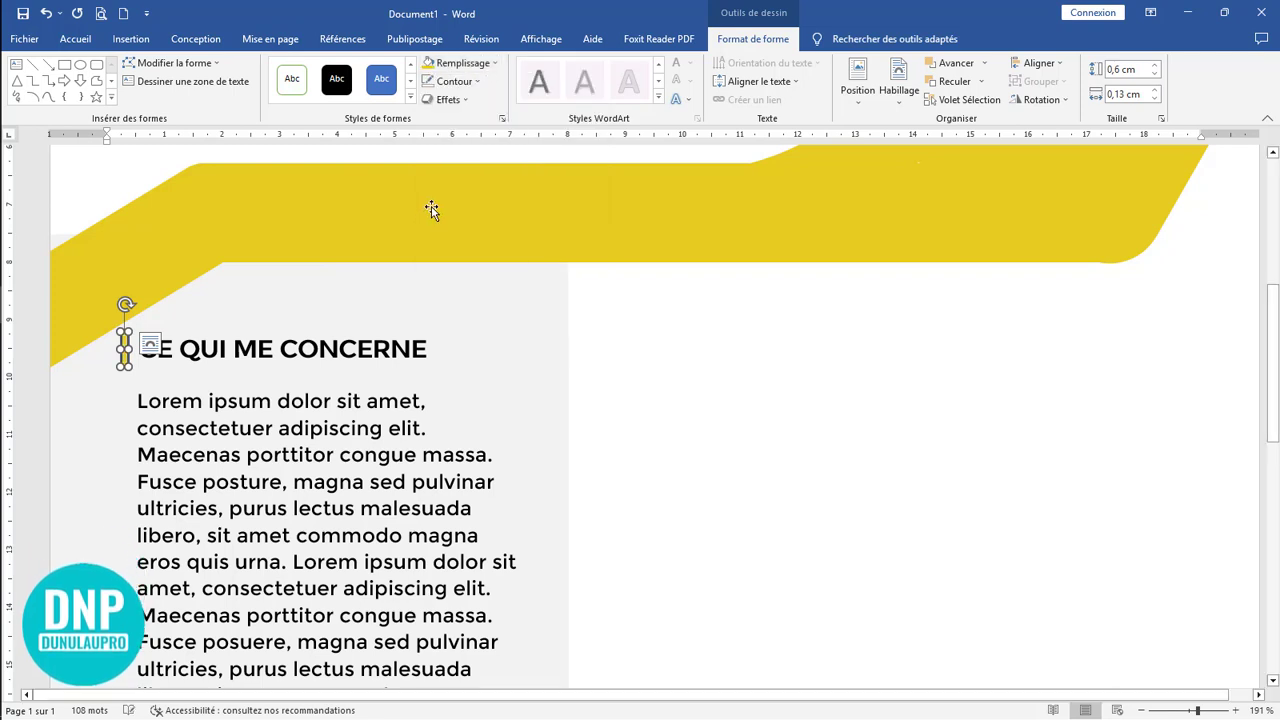
left_click(457, 90)
left_click(457, 89)
left_click(503, 348)
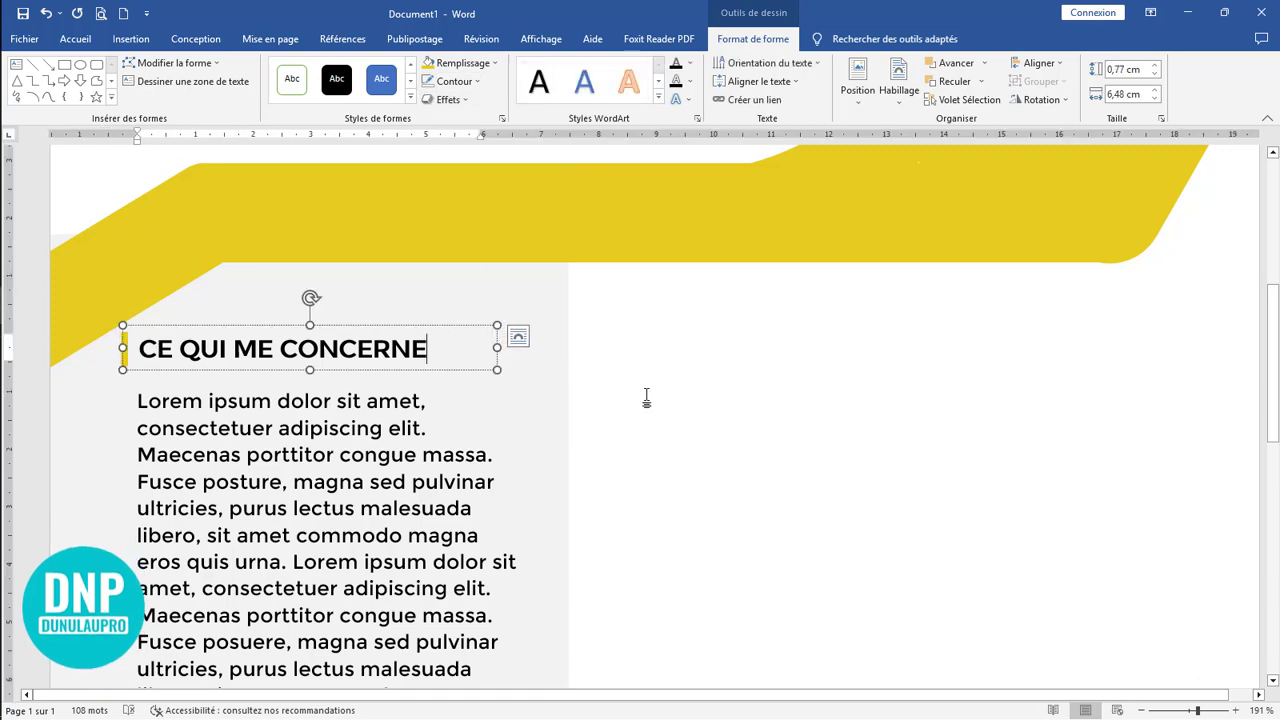
key("ctrl+Home")
Duplicate the yellow bar from CE QUI ME CONCERNE and align the copy beside the EDUCATION heading
scroll(488, 498, "down", 5)
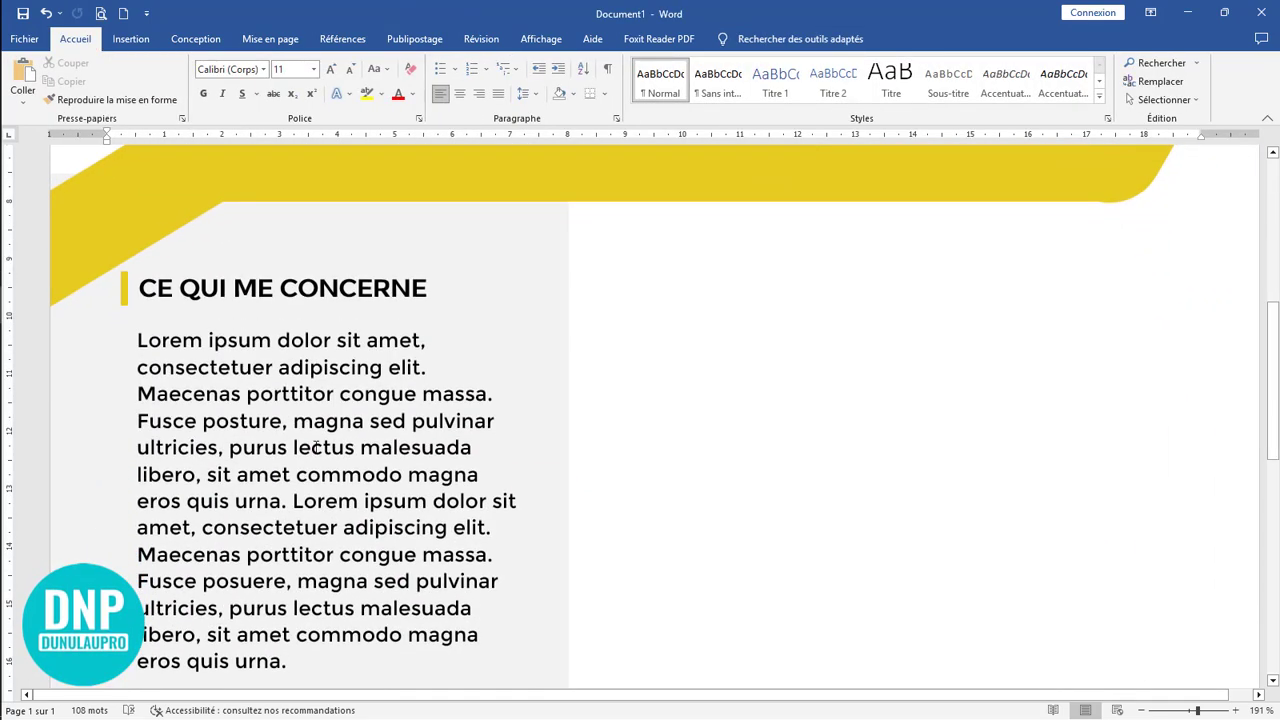
left_click(124, 288)
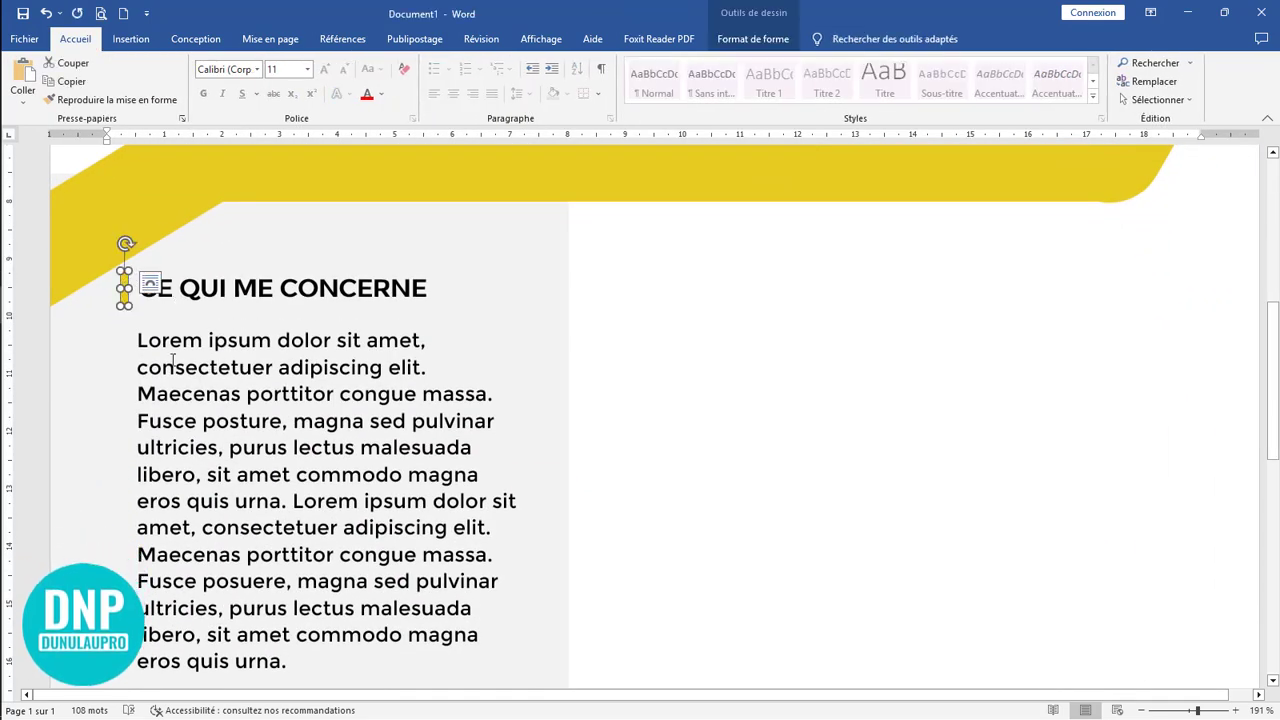
left_click_drag(114, 307, 111, 502)
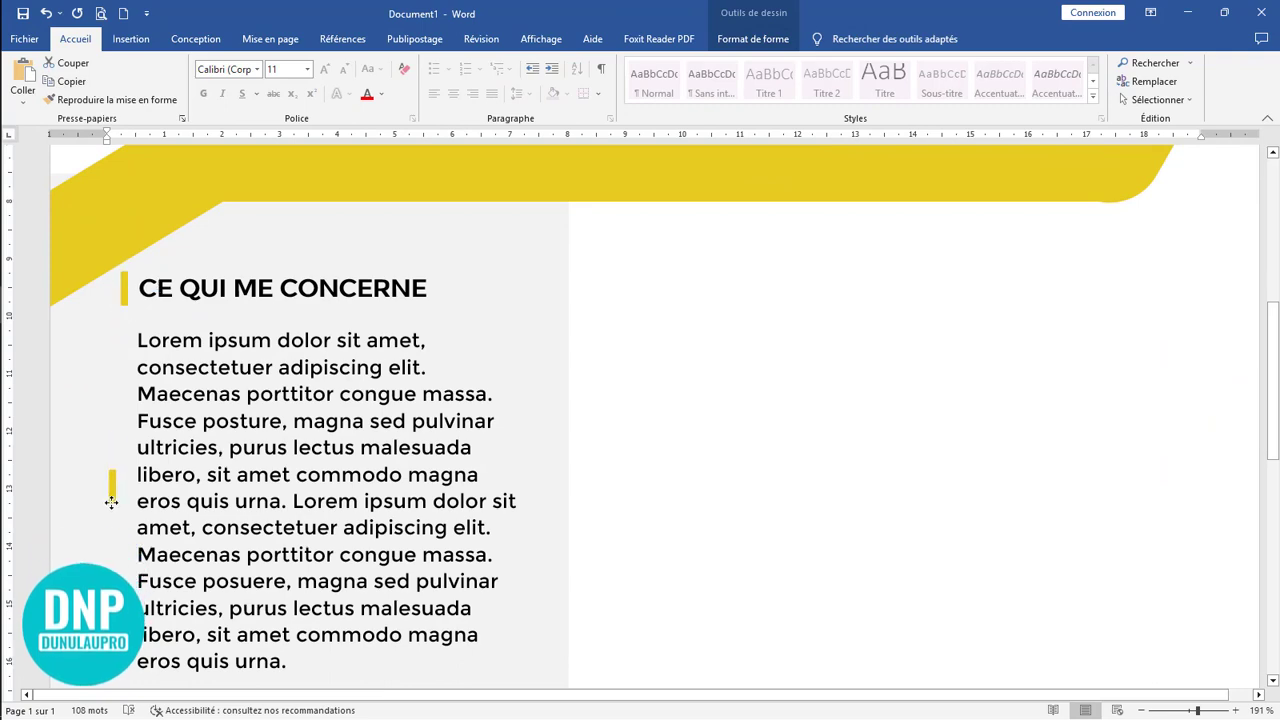
scroll(244, 488, "down", 5)
scroll(180, 380, "up", 2)
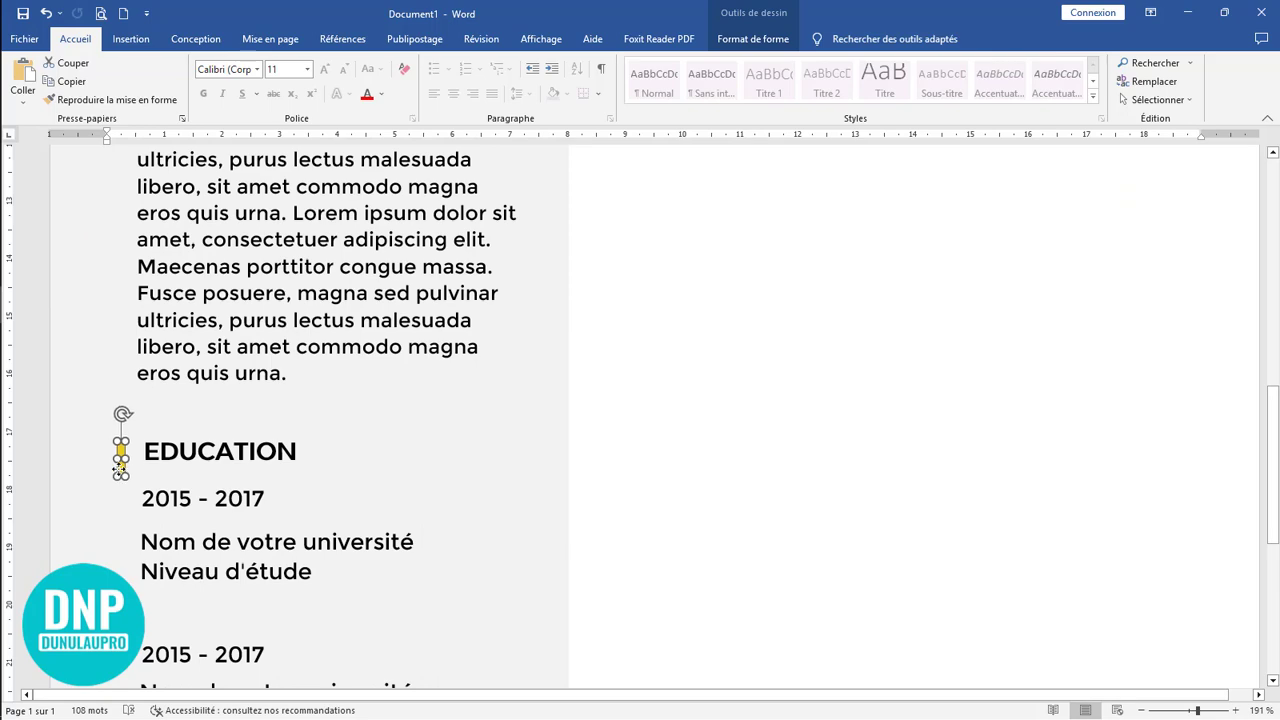
left_click_drag(118, 467, 121, 459)
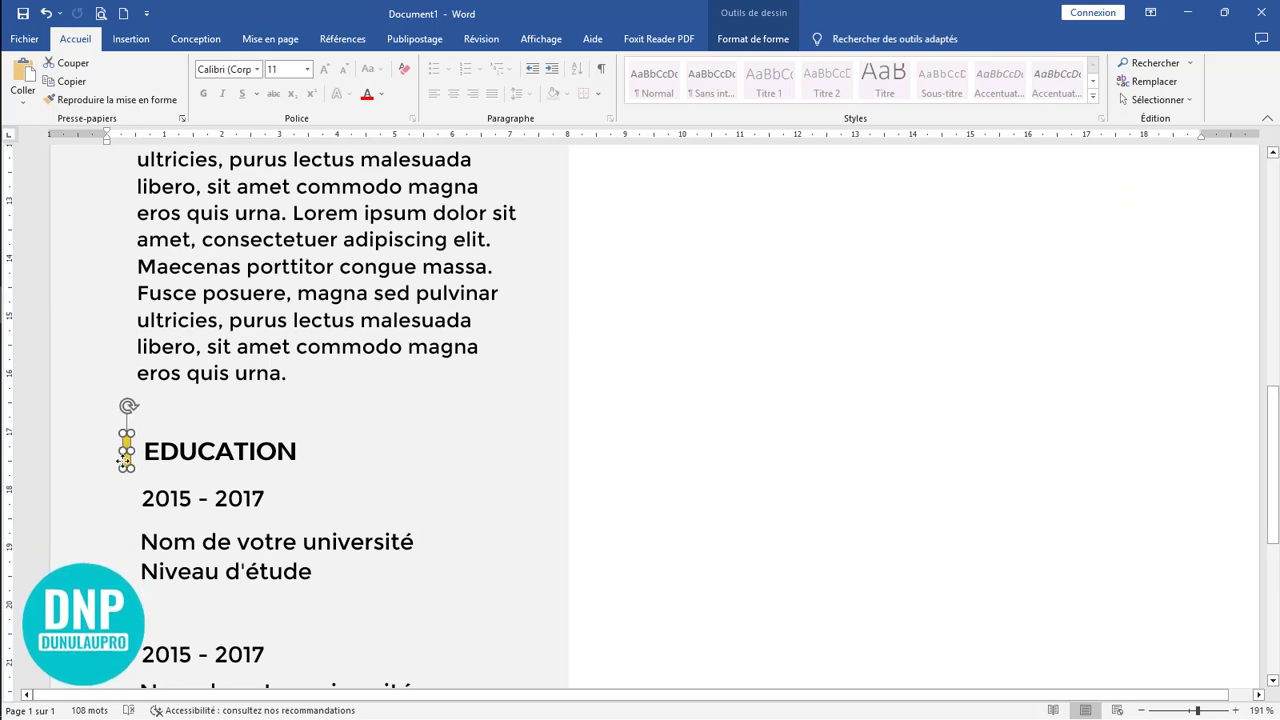
left_click(213, 471)
left_click(392, 503)
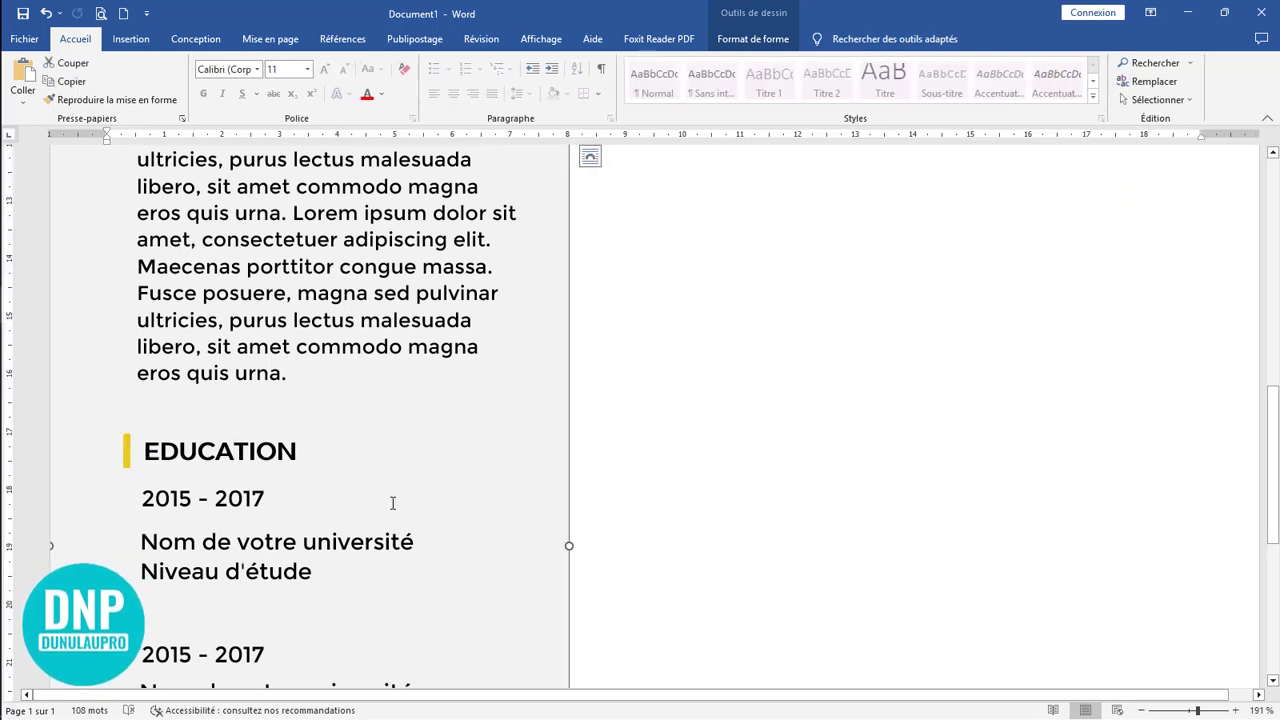
Duplicate the EDUCATION heading's yellow bar and place the copy beside the CONTACTS heading
scroll(392, 503, "down", 4)
scroll(182, 374, "up", 3)
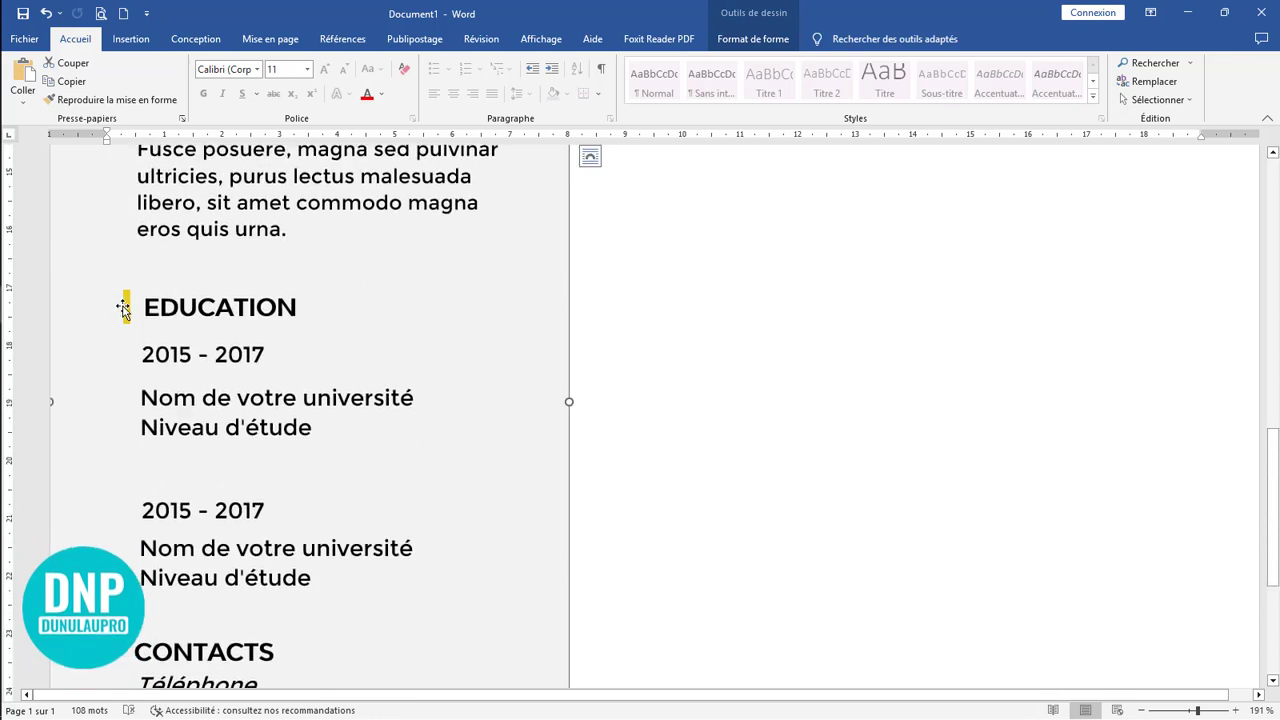
left_click(124, 308)
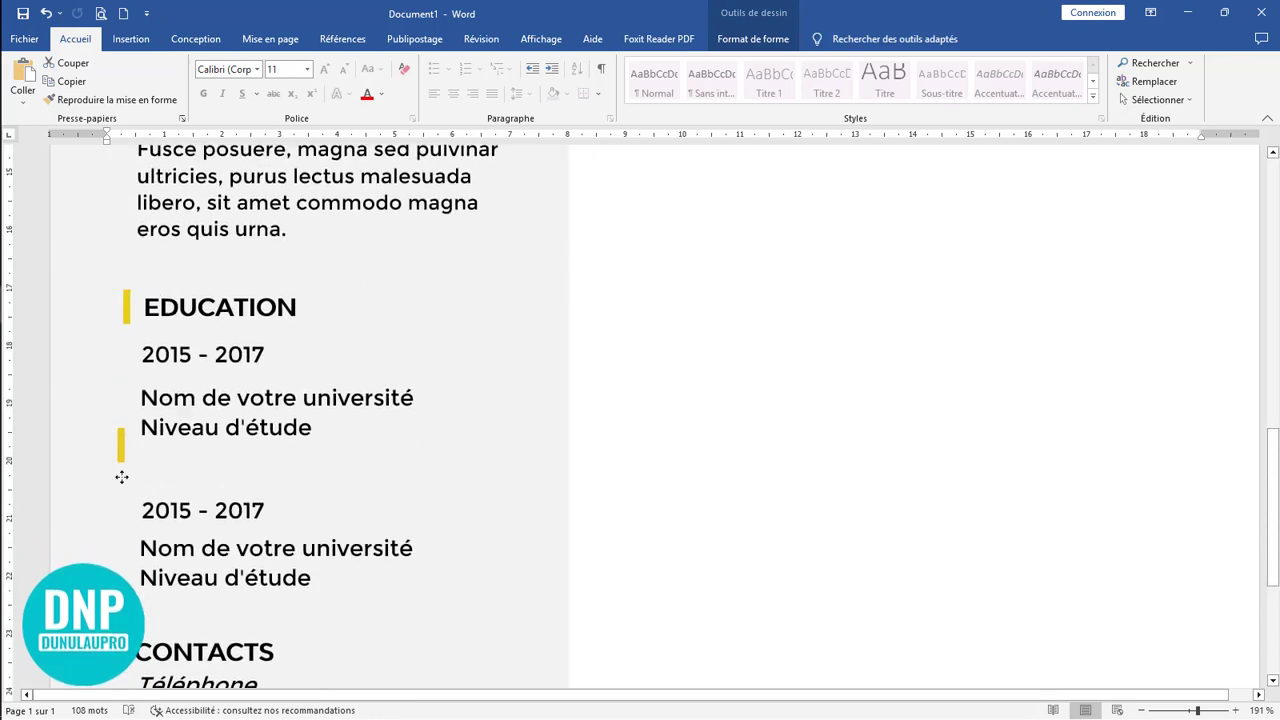
left_click_drag(121, 477, 121, 650)
scroll(305, 596, "down", 3)
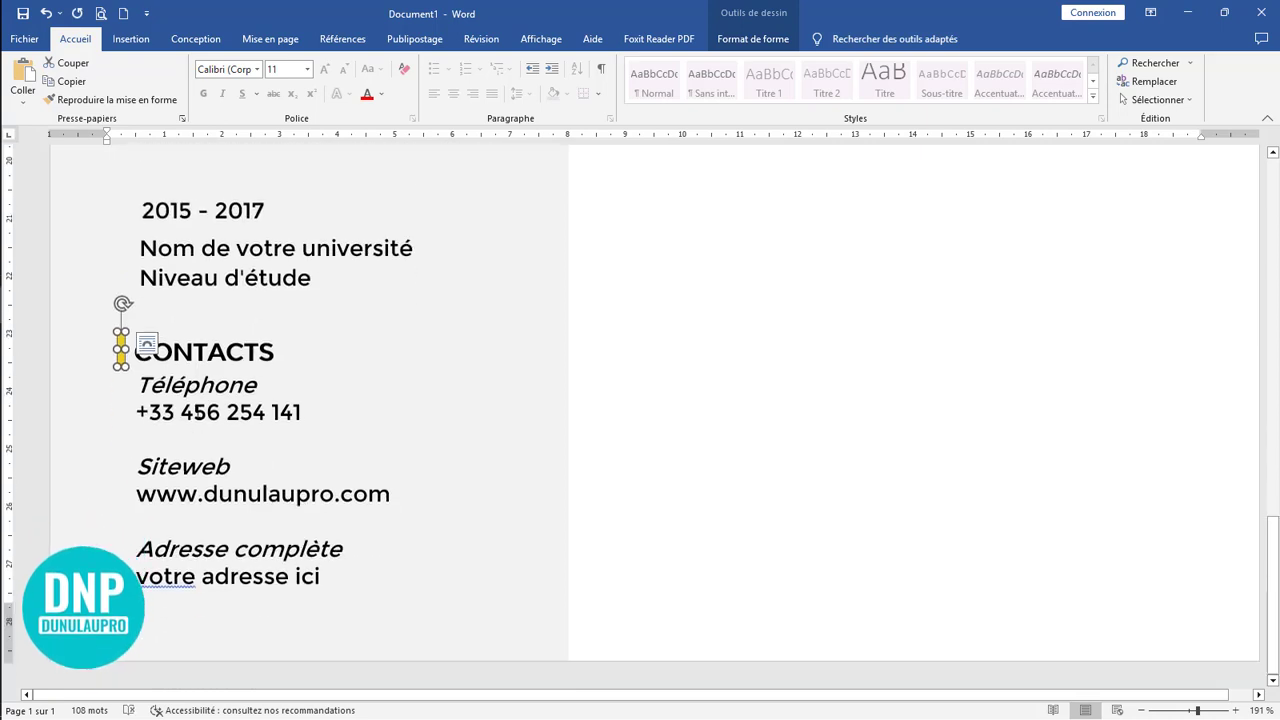
Apply the suggested correction "Votre" to the flagged word in the address line under CONTACTS
right_click(176, 575)
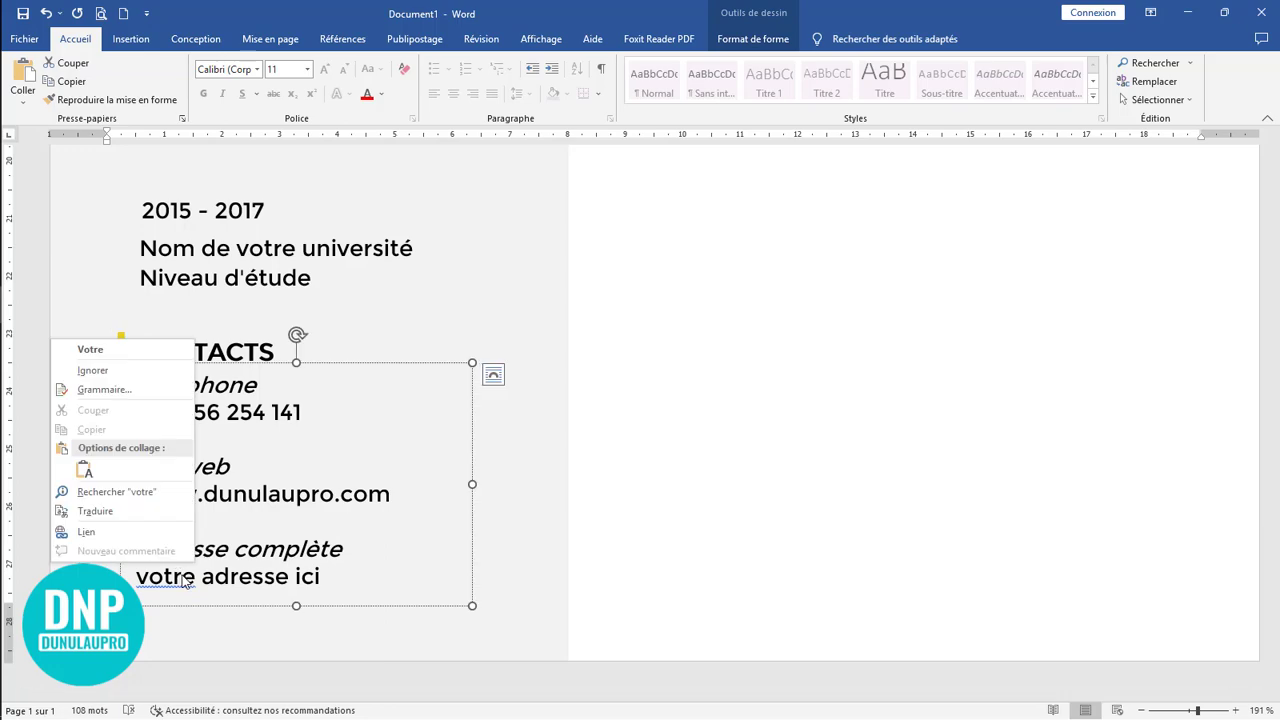
left_click(114, 350)
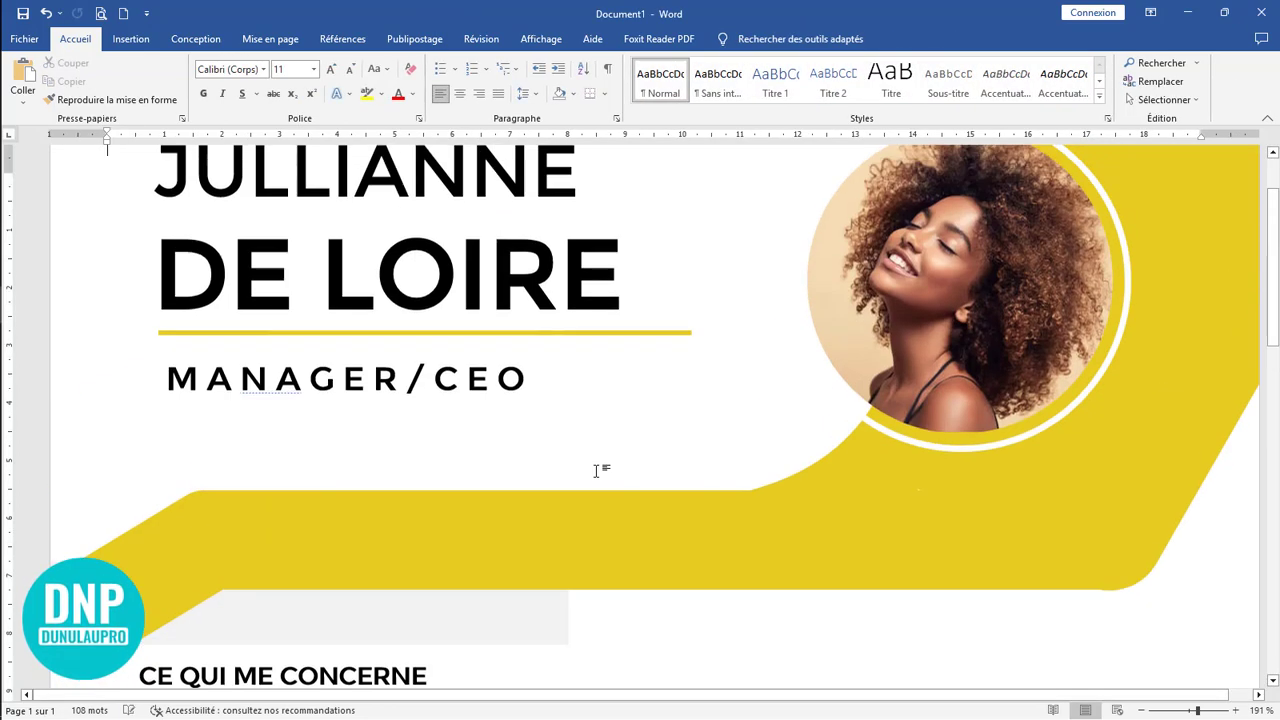
Duplicate the CE QUI ME CONCERNE heading text box into the upper part of the white column, below the yellow header
scroll(597, 466, "down", 4)
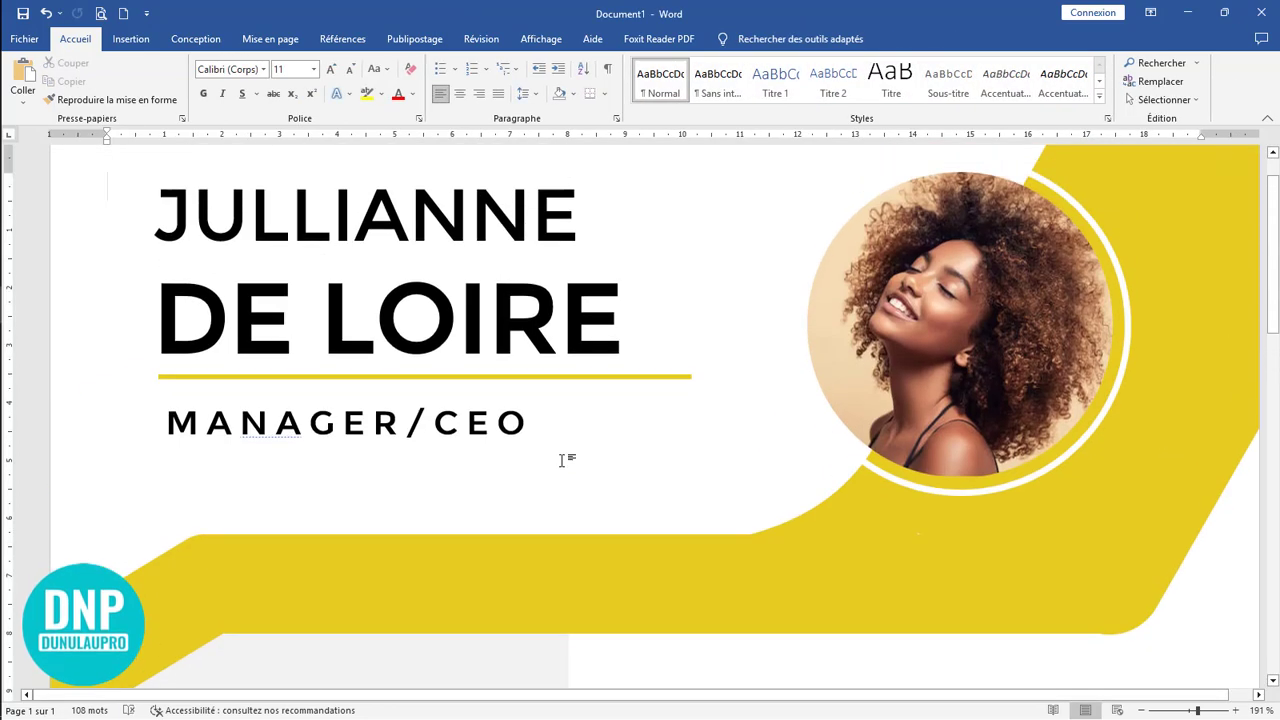
scroll(562, 459, "down", 8)
scroll(603, 474, "up", 4)
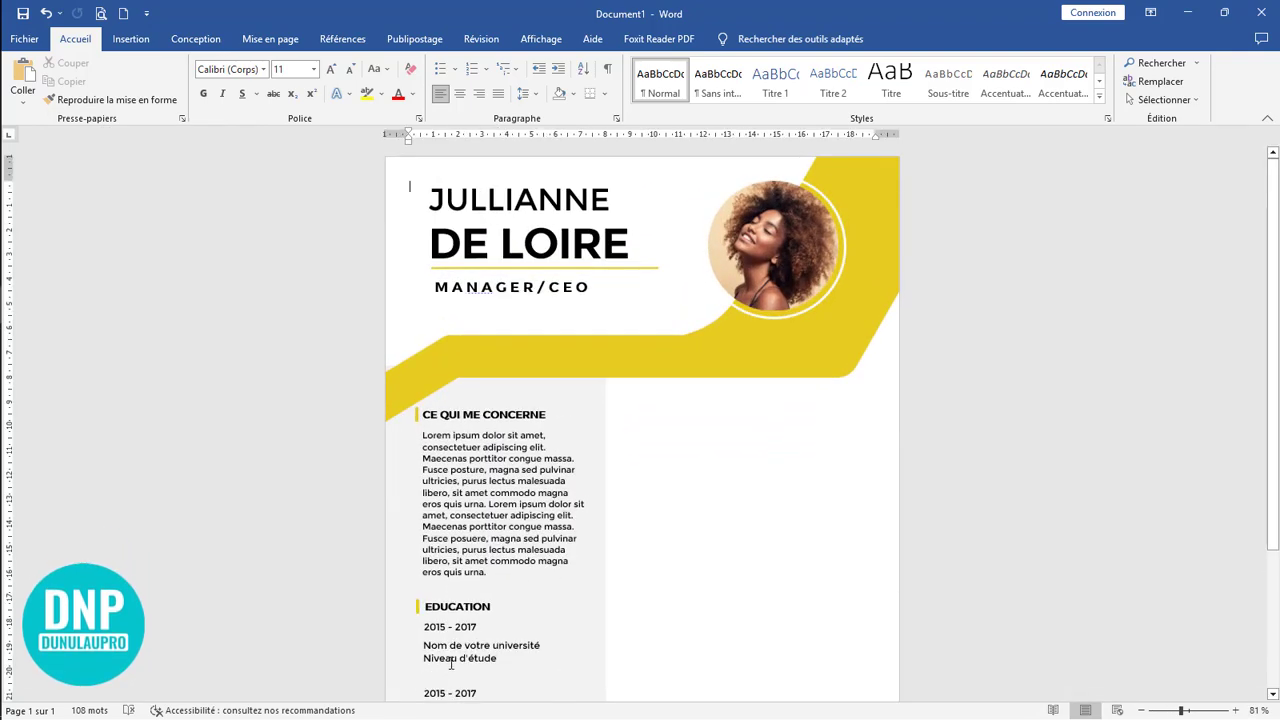
scroll(440, 630, "down", 3)
scroll(434, 474, "up", 2)
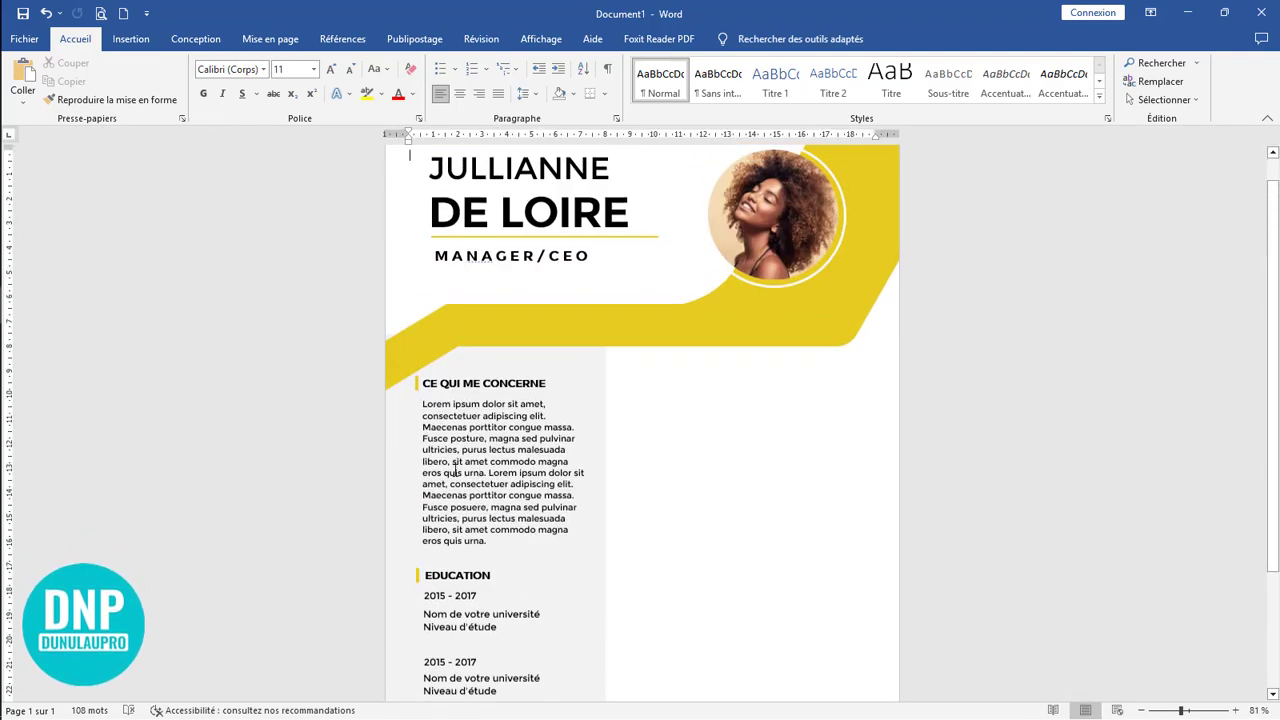
scroll(520, 455, "up", 1)
left_click(520, 412)
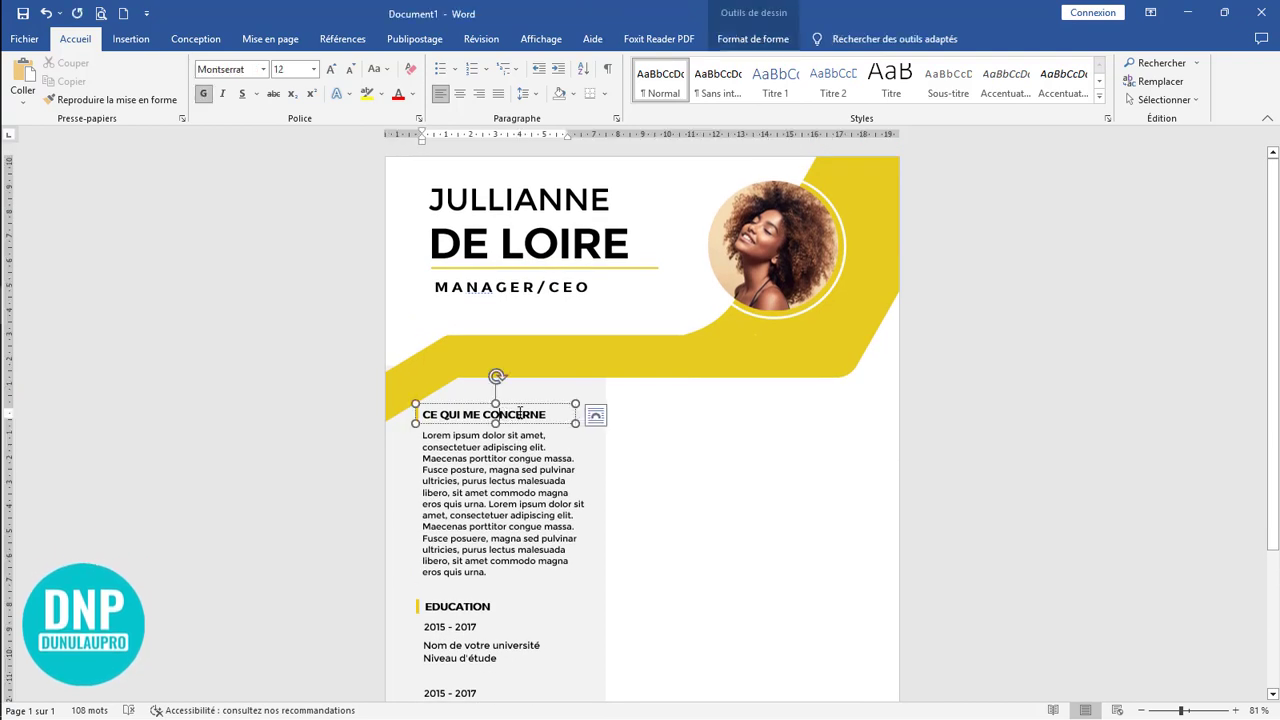
left_click_drag(783, 397, 685, 397)
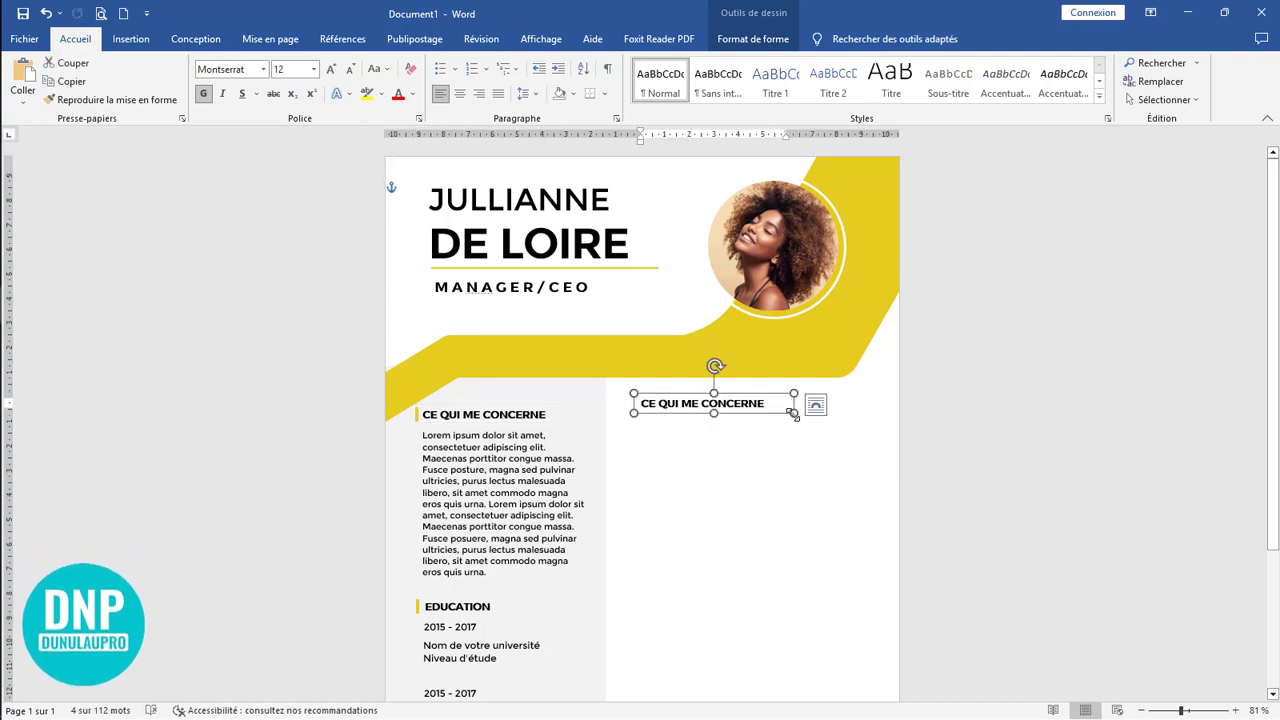
Widen the duplicated heading box in the white column and replace its text with EXPERIENCE TRAVAIL
left_click_drag(808, 418, 854, 419)
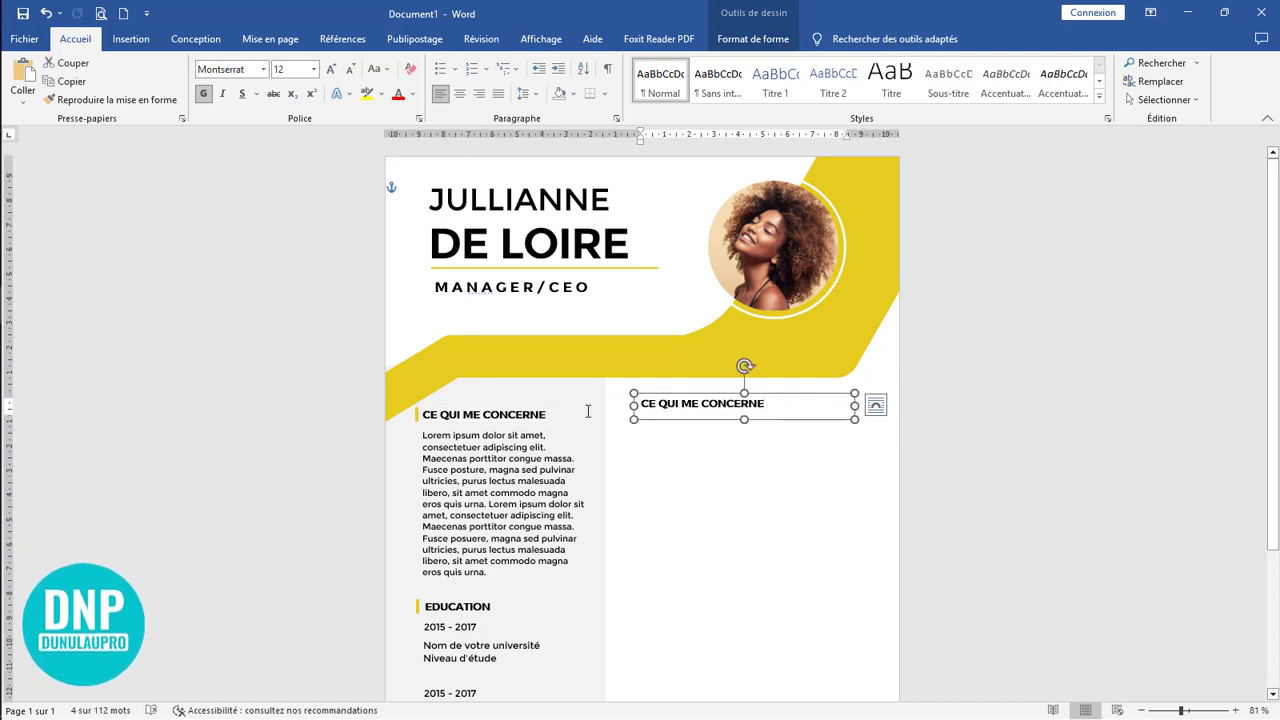
key("ctrl+a")
left_click(20, 380)
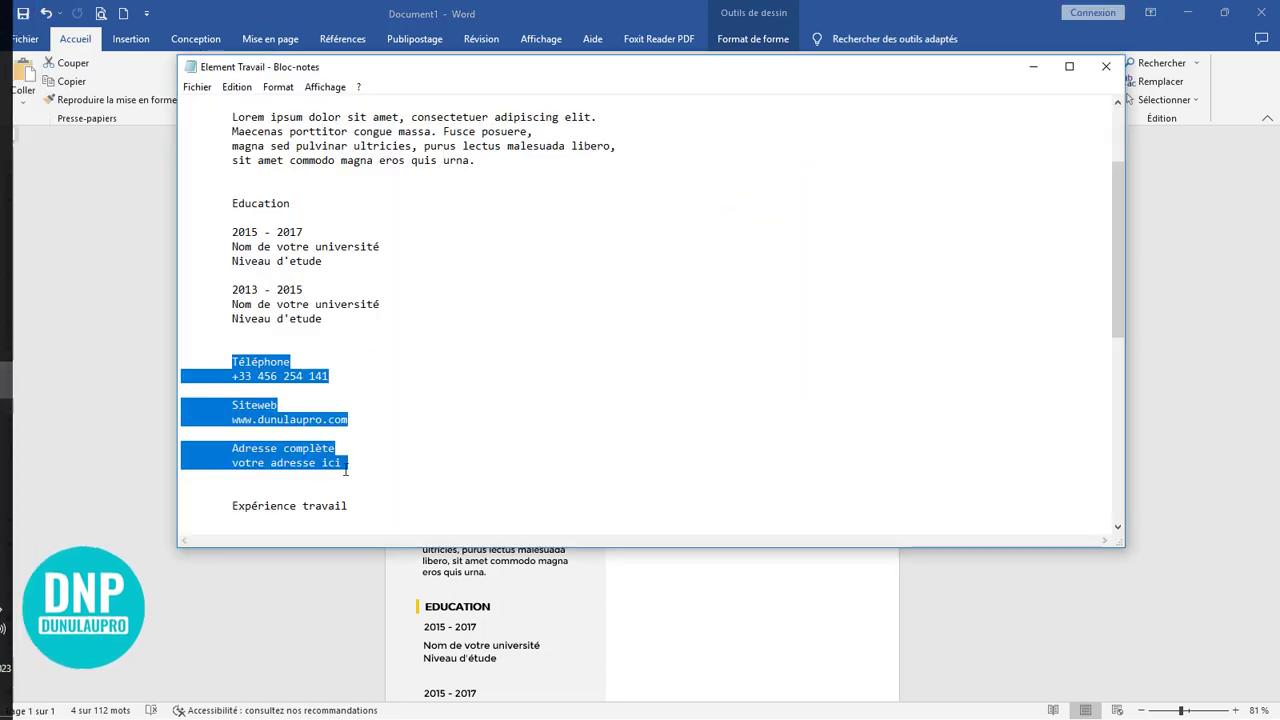
scroll(376, 448, "down", 4)
left_click_drag(368, 340, 214, 331)
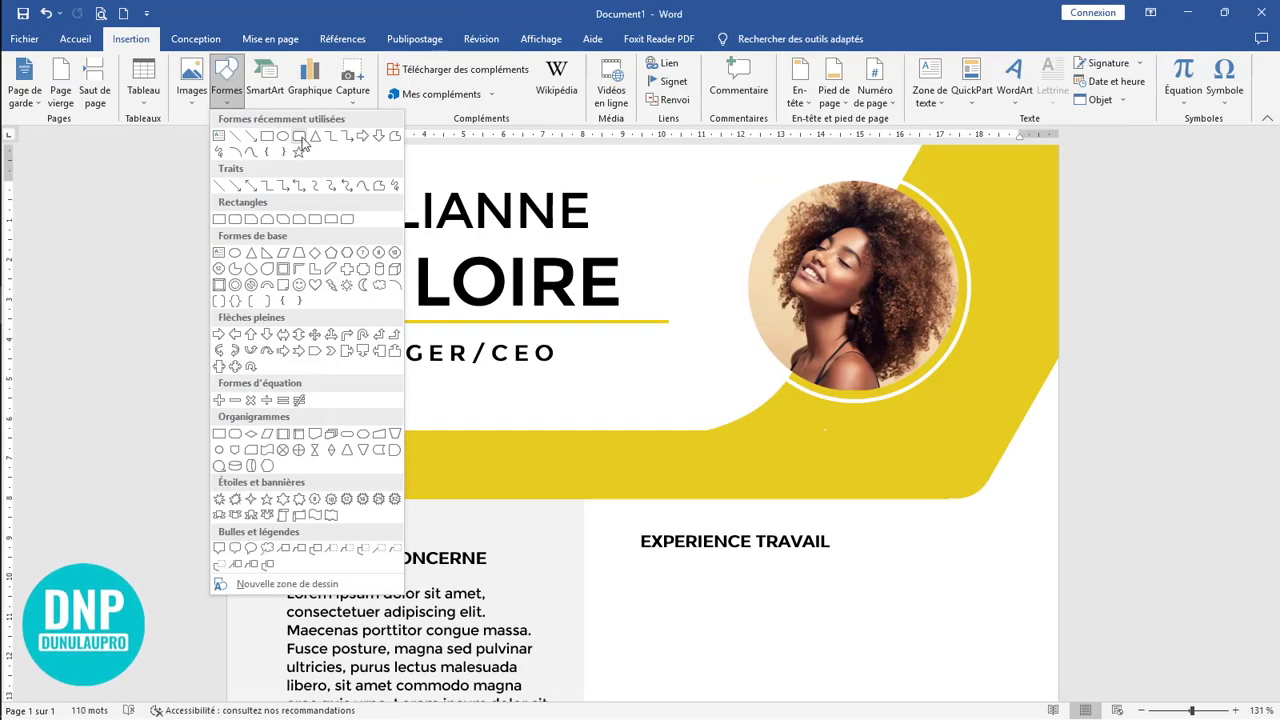
Draw a small tilted rounded rectangle, 0.72 cm by 0.24 cm, over the start of EXPERIENCE TRAVAIL and fill it golden yellow
left_click(299, 137)
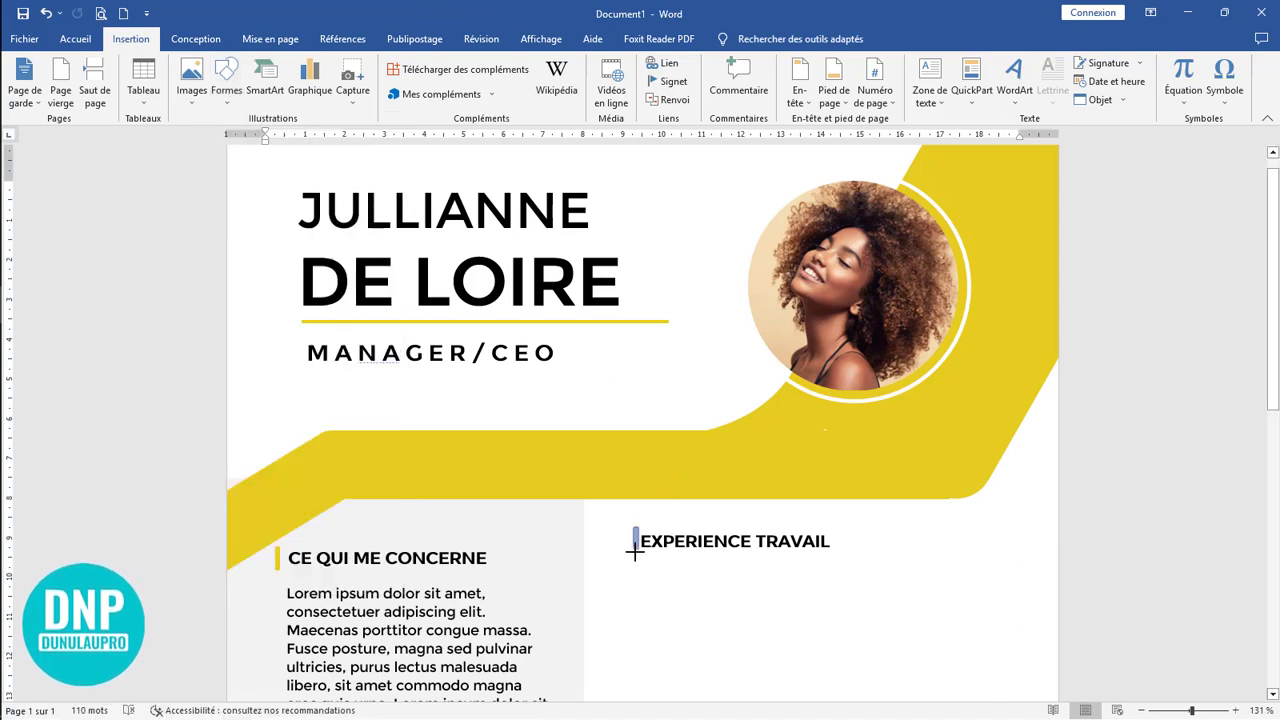
mouse_move(641, 557)
left_mouse_down()
mouse_move(651, 500)
mouse_move(658, 536)
left_mouse_up()
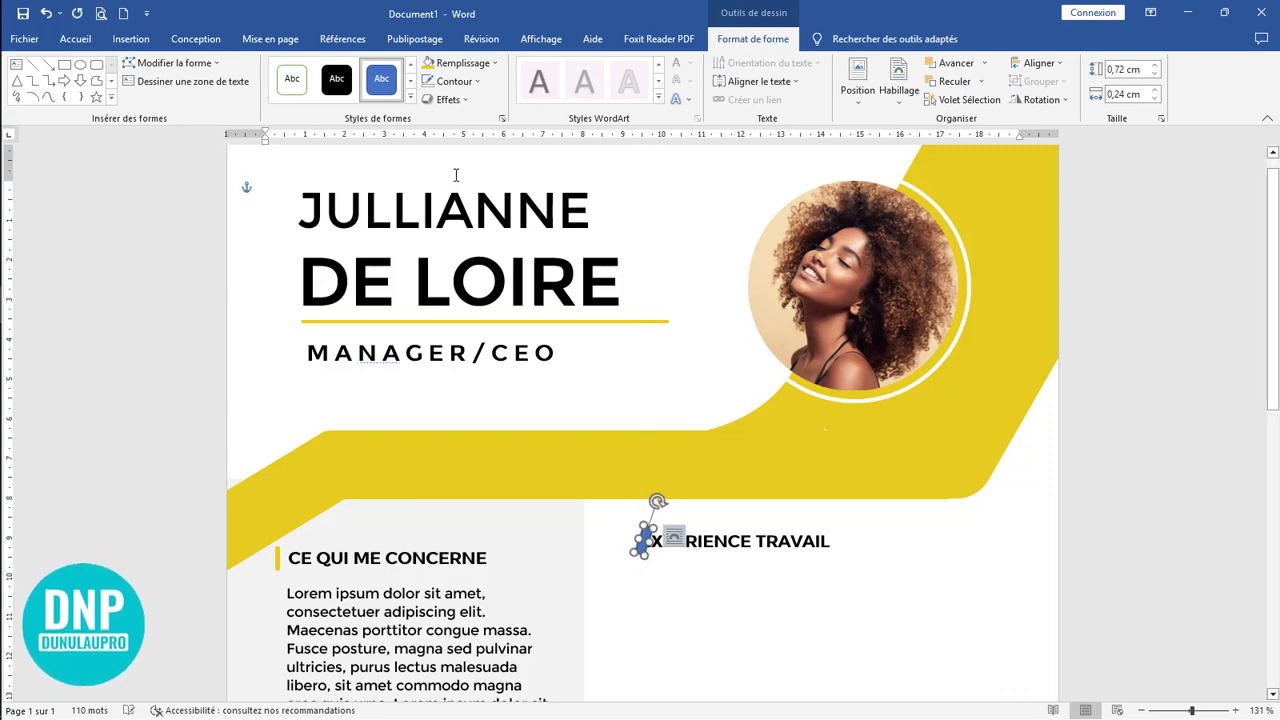
left_click(431, 66)
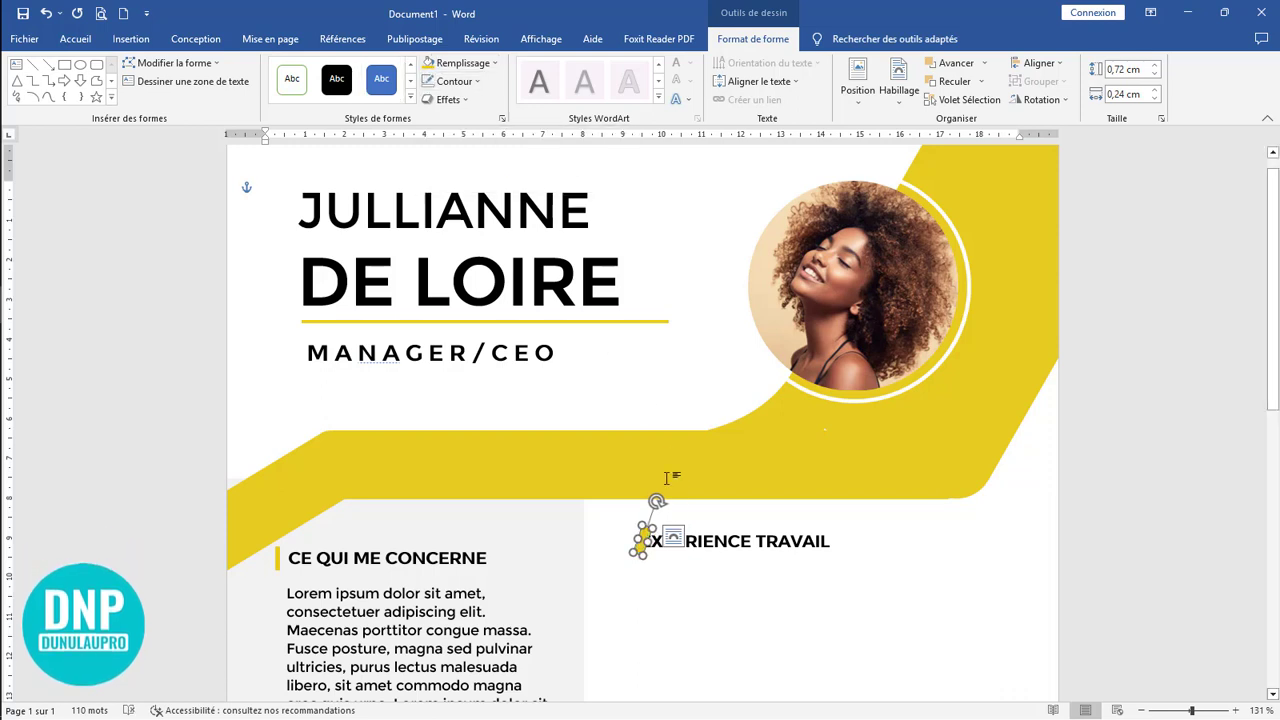
Set the yellow mark's wrapping to Derrière le texte and nudge it behind the first letters of EXPERIENCE TRAVAIL
left_click(895, 92)
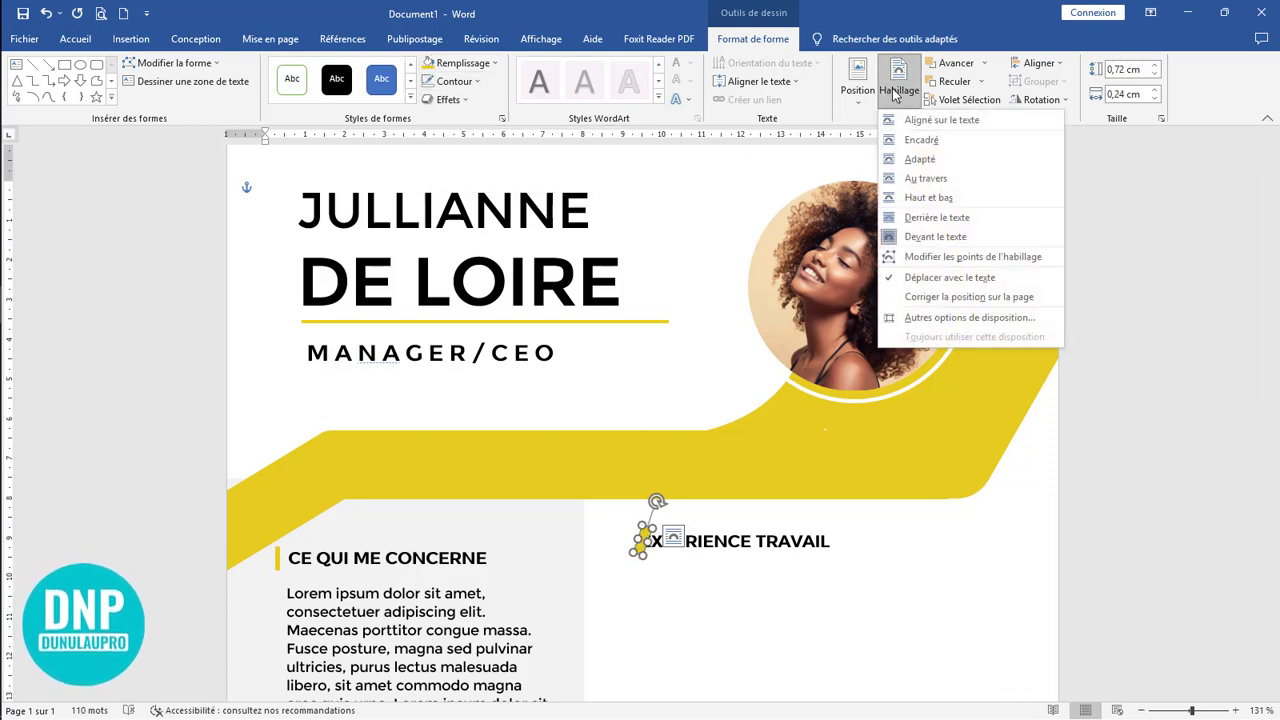
left_click(935, 217)
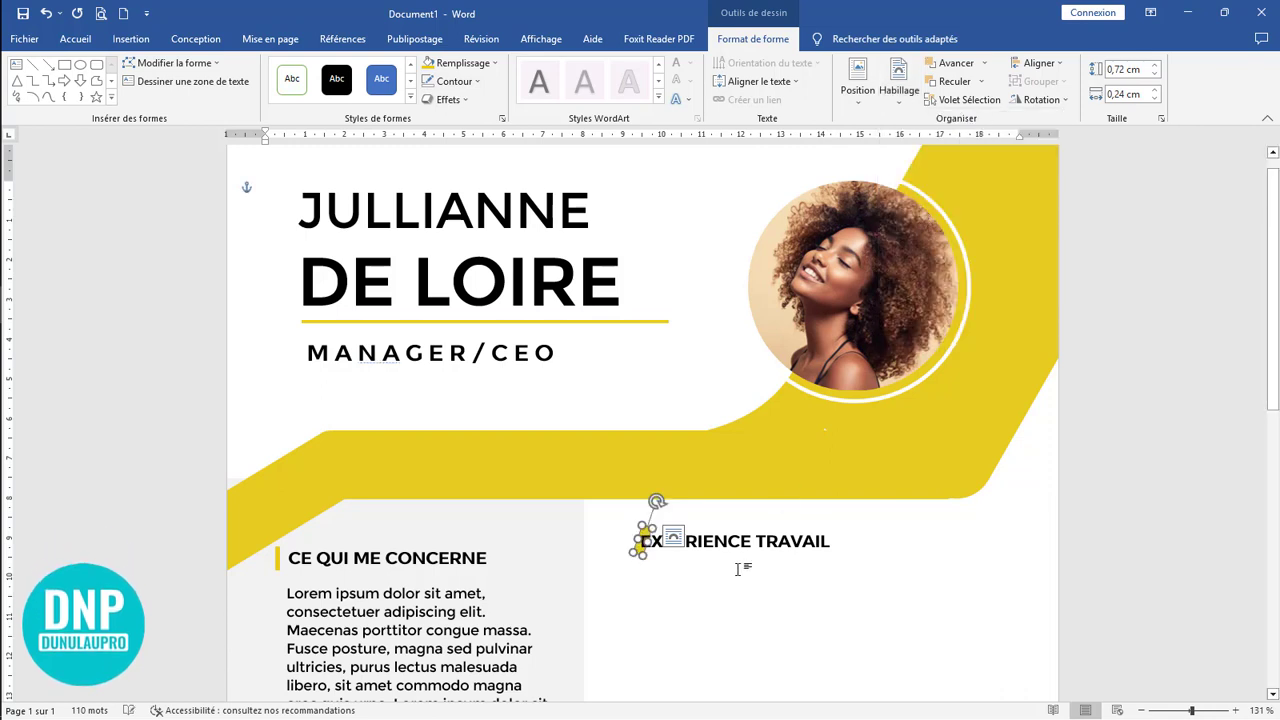
key("Right")
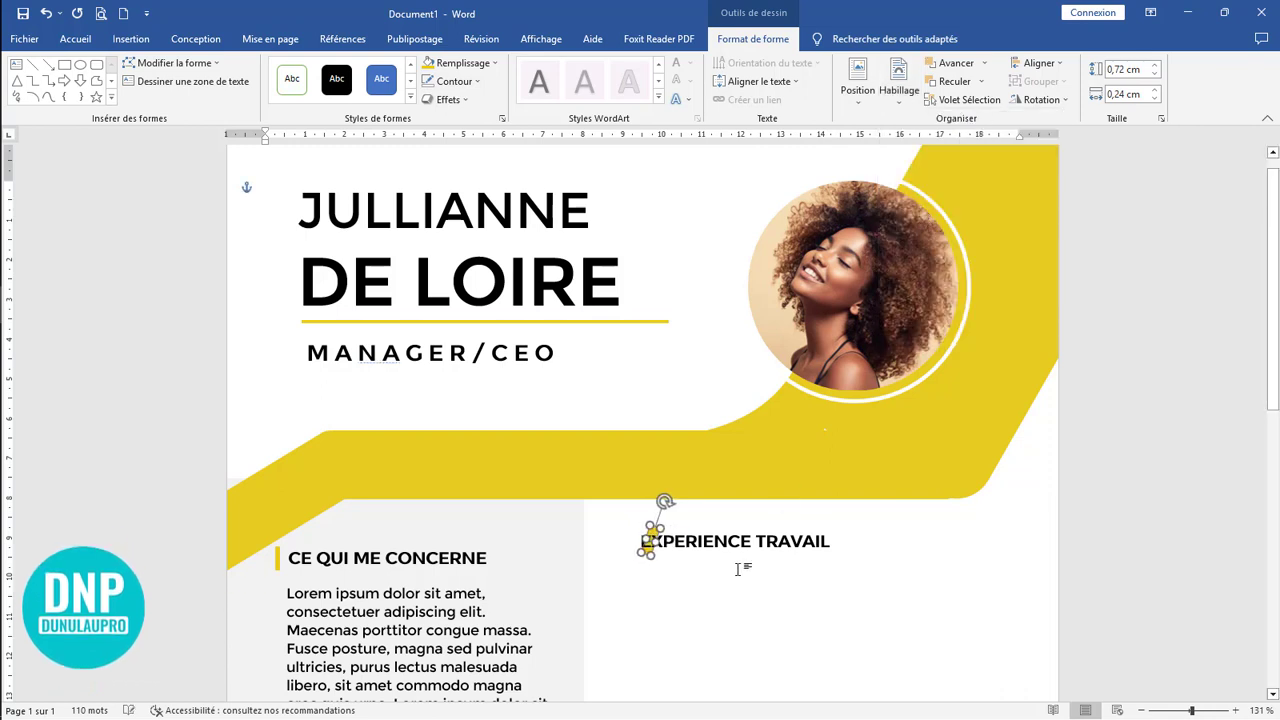
key("Down")
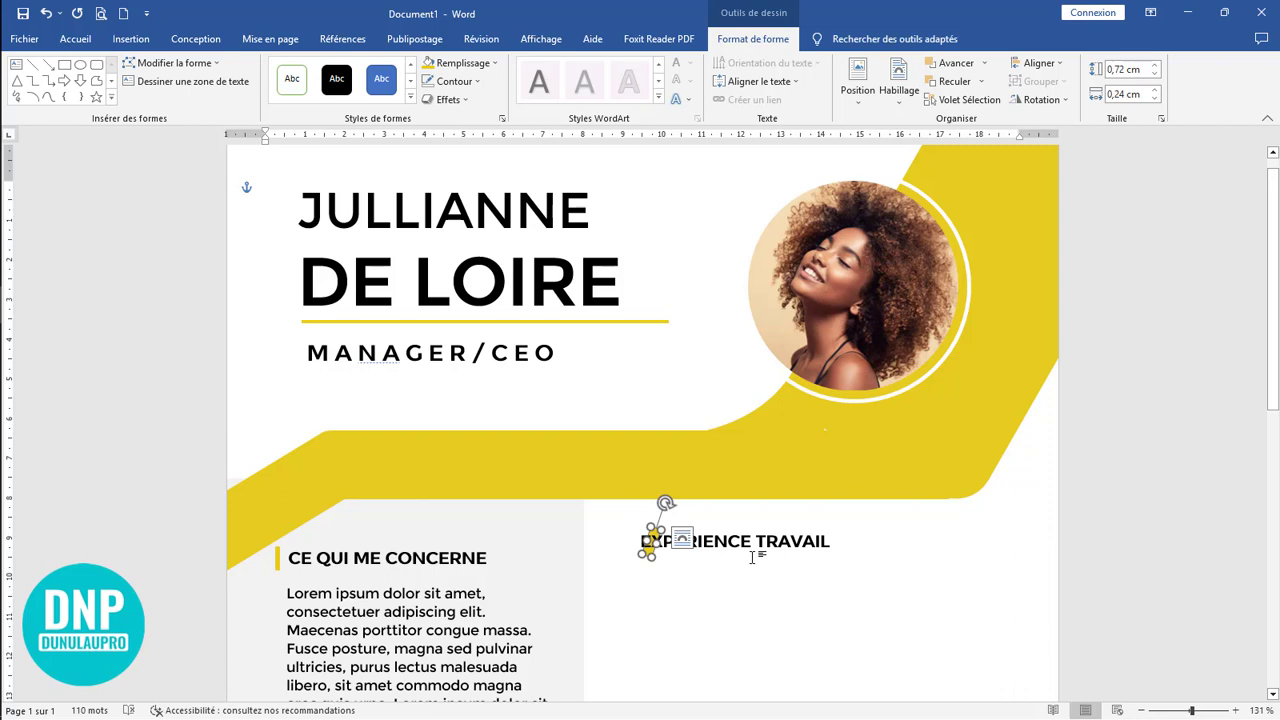
key("Escape")
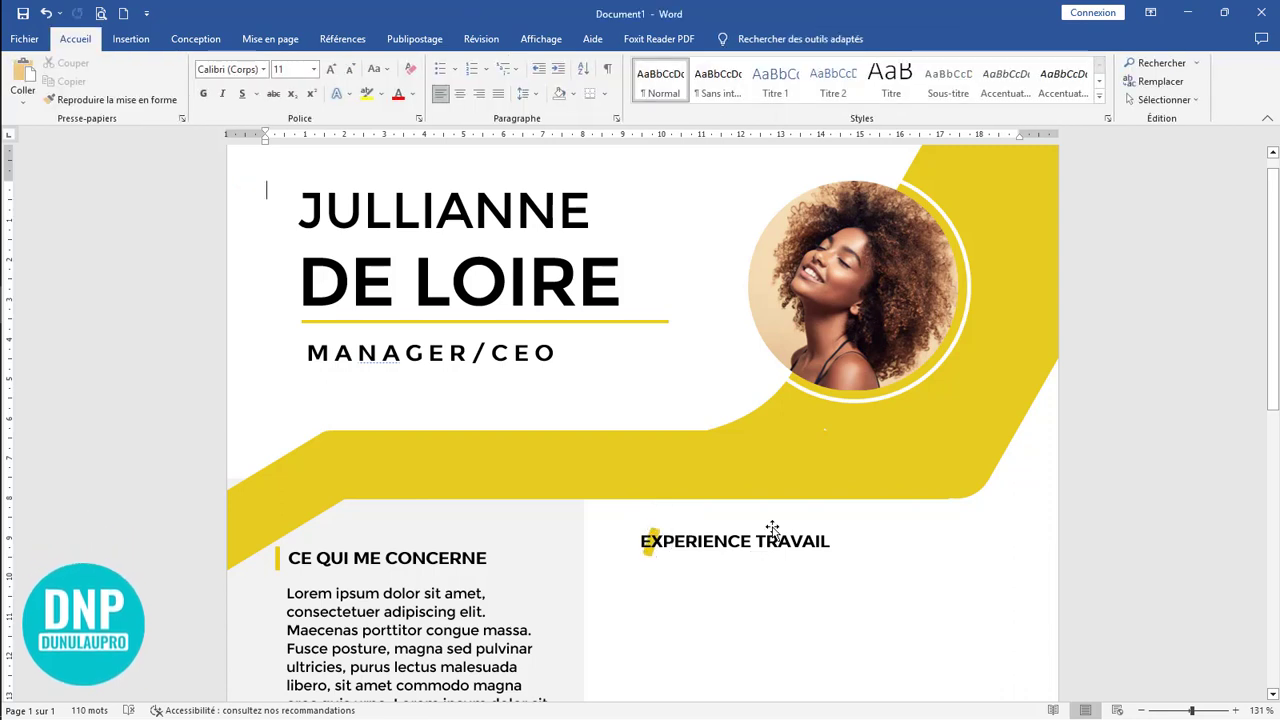
left_click(650, 557)
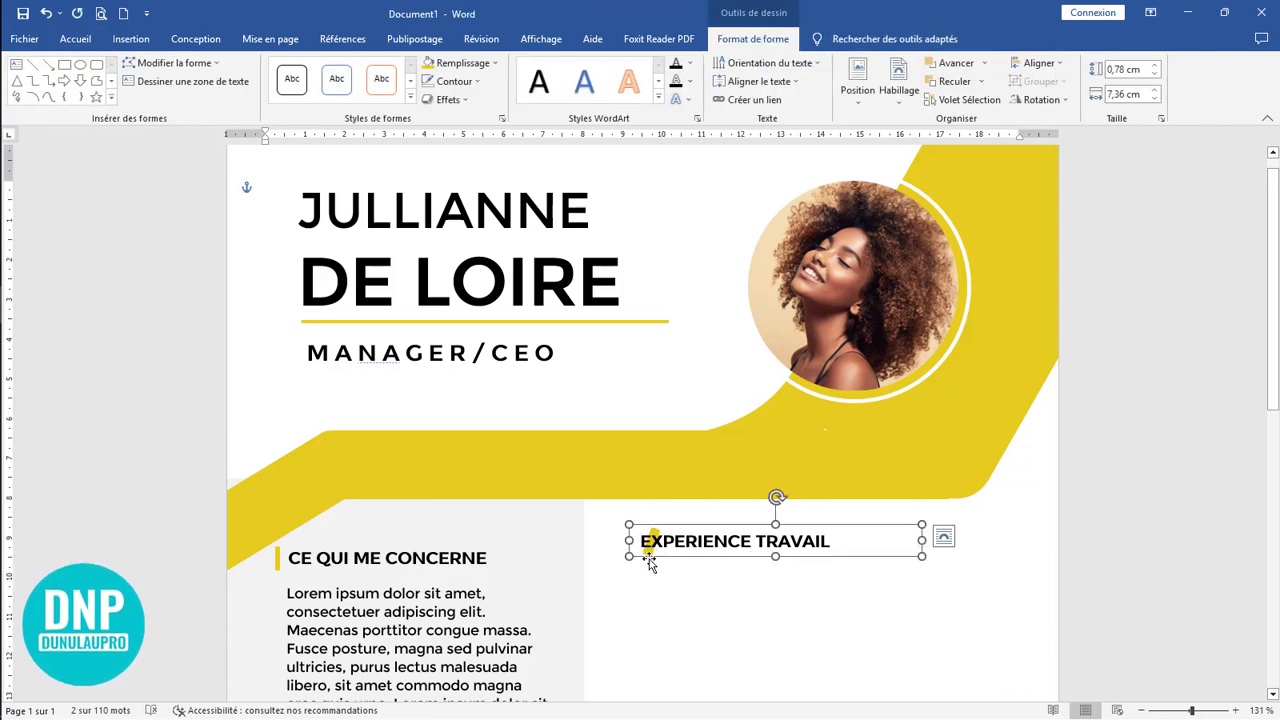
left_click(734, 597)
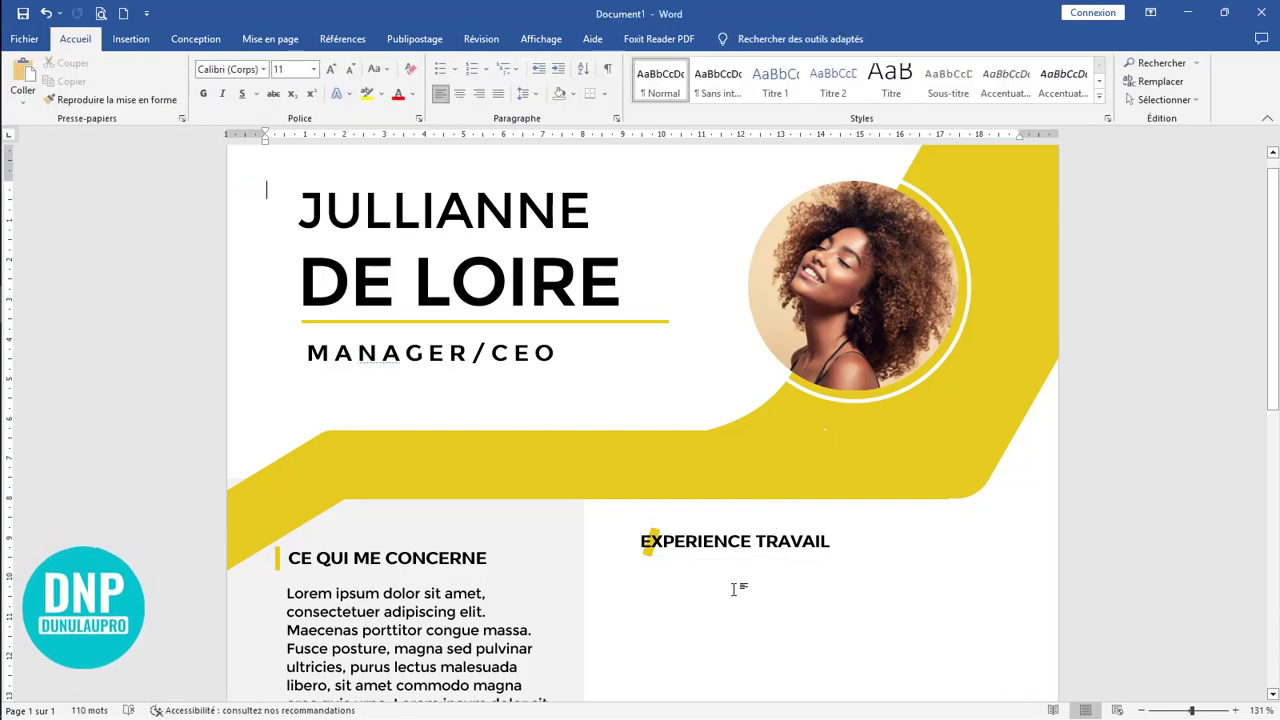
Duplicate the EXPERIENCE TRAVAIL heading and place the copy in the lower part of the white column
left_click(714, 540)
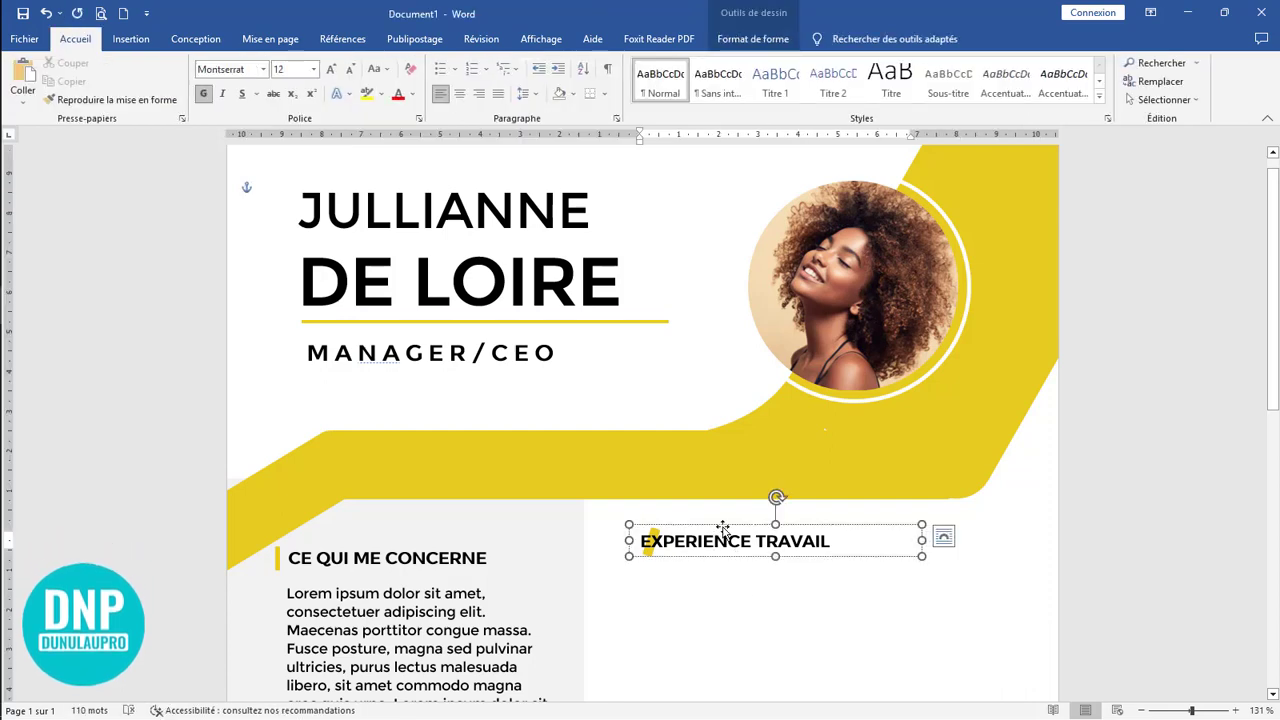
left_click(723, 526)
scroll(723, 526, "down", 4)
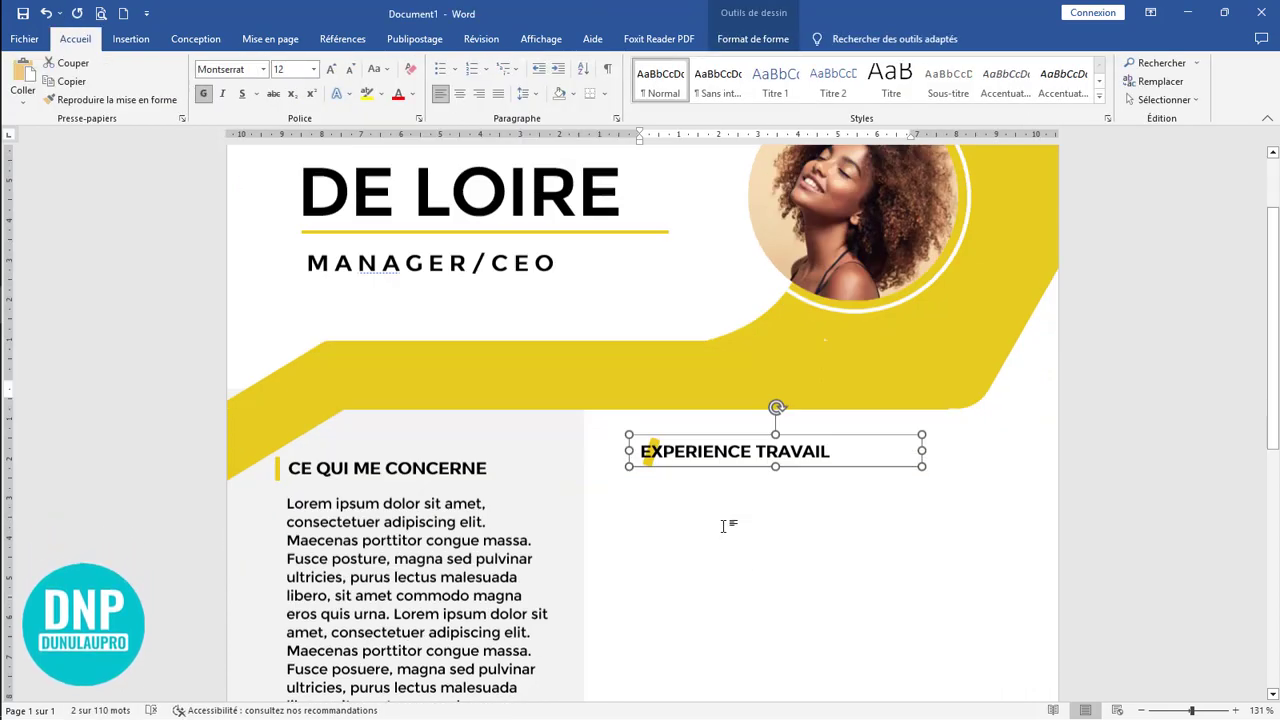
left_click_drag(725, 413, 733, 615)
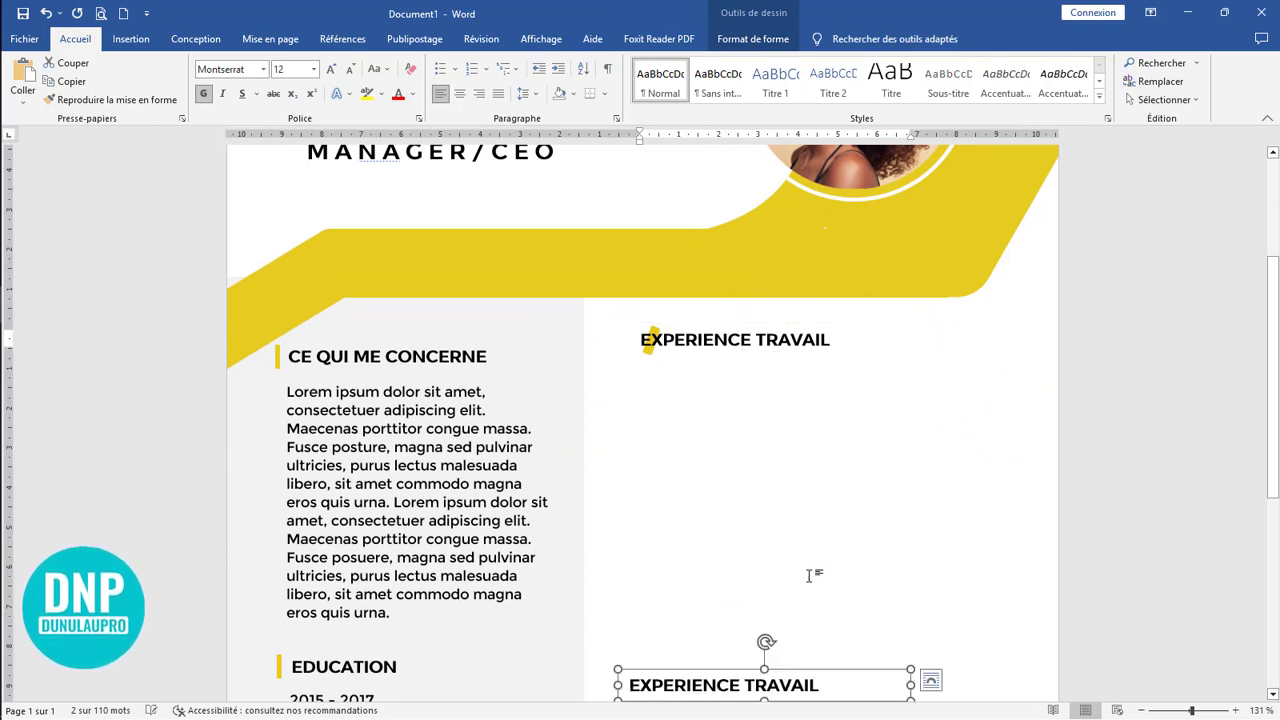
scroll(814, 577, "down", 5)
scroll(806, 515, "down", 6, "ctrl")
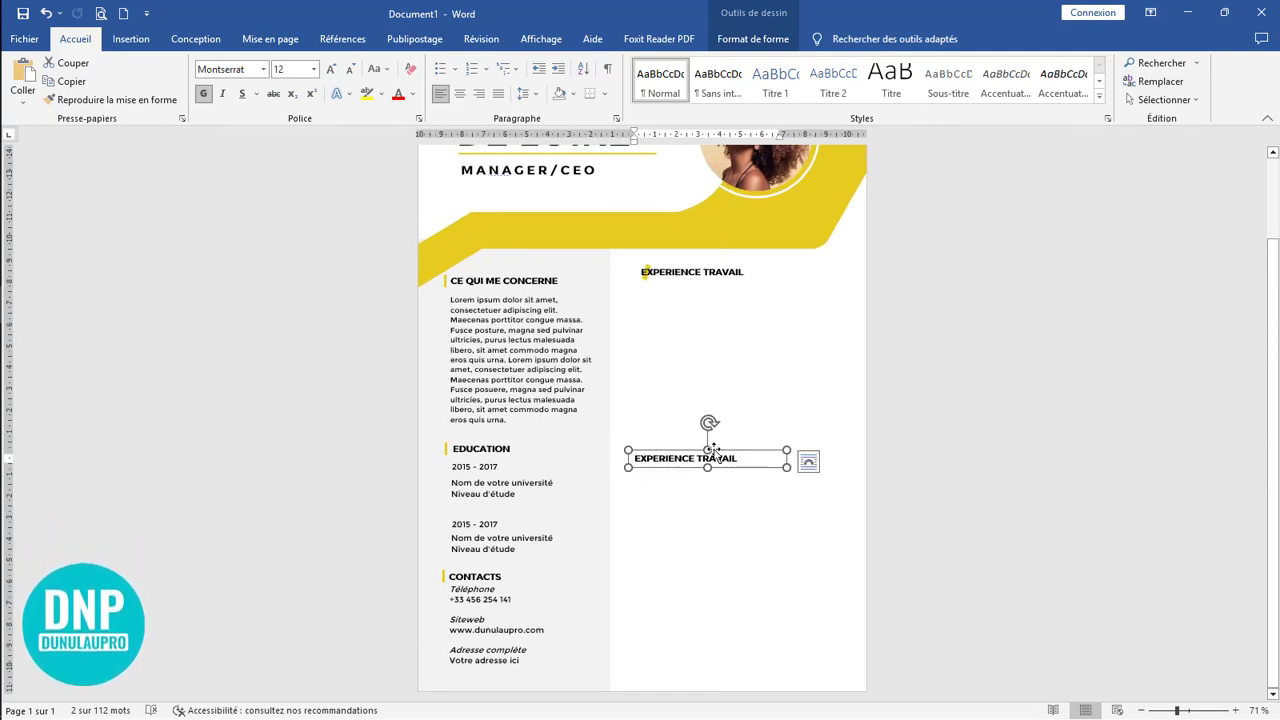
left_click_drag(722, 452, 724, 495)
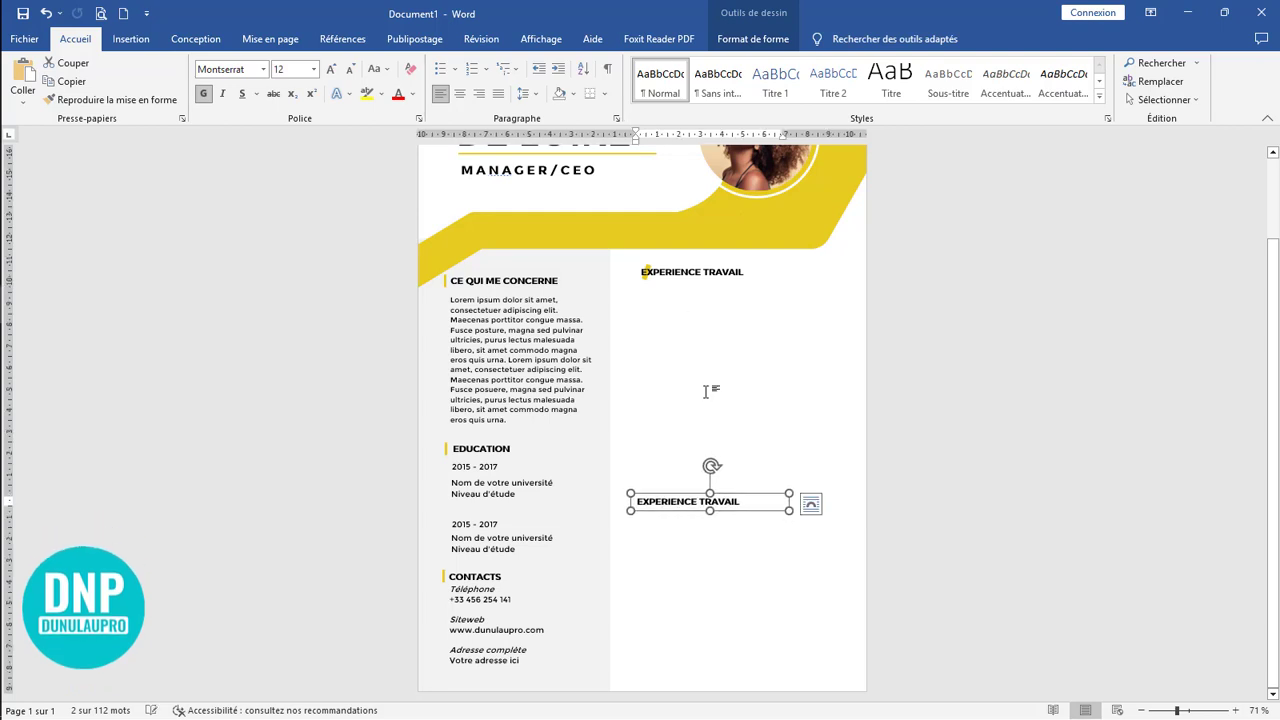
Duplicate the profile paragraph box below EXPERIENCE TRAVAIL and replace its text with "De 2019 à nos jours" and "Entrer votre poste occupé ici"
left_click(677, 270)
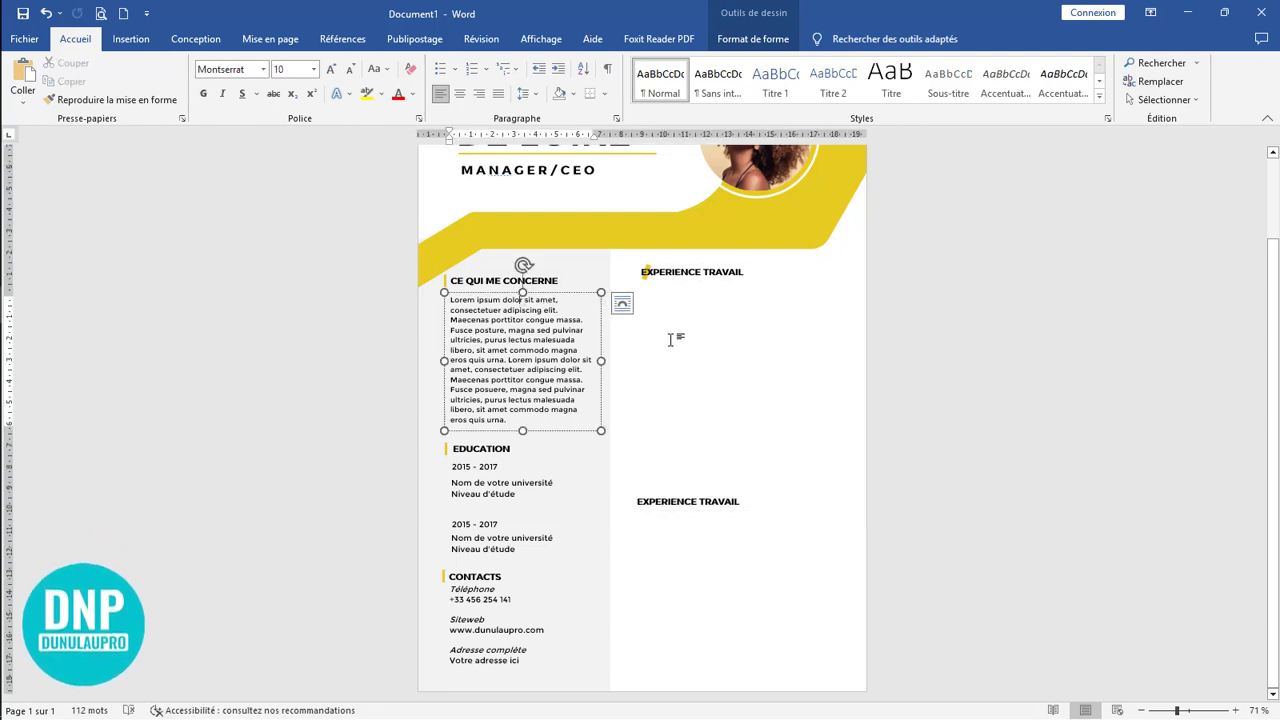
left_click_drag(561, 298, 729, 332)
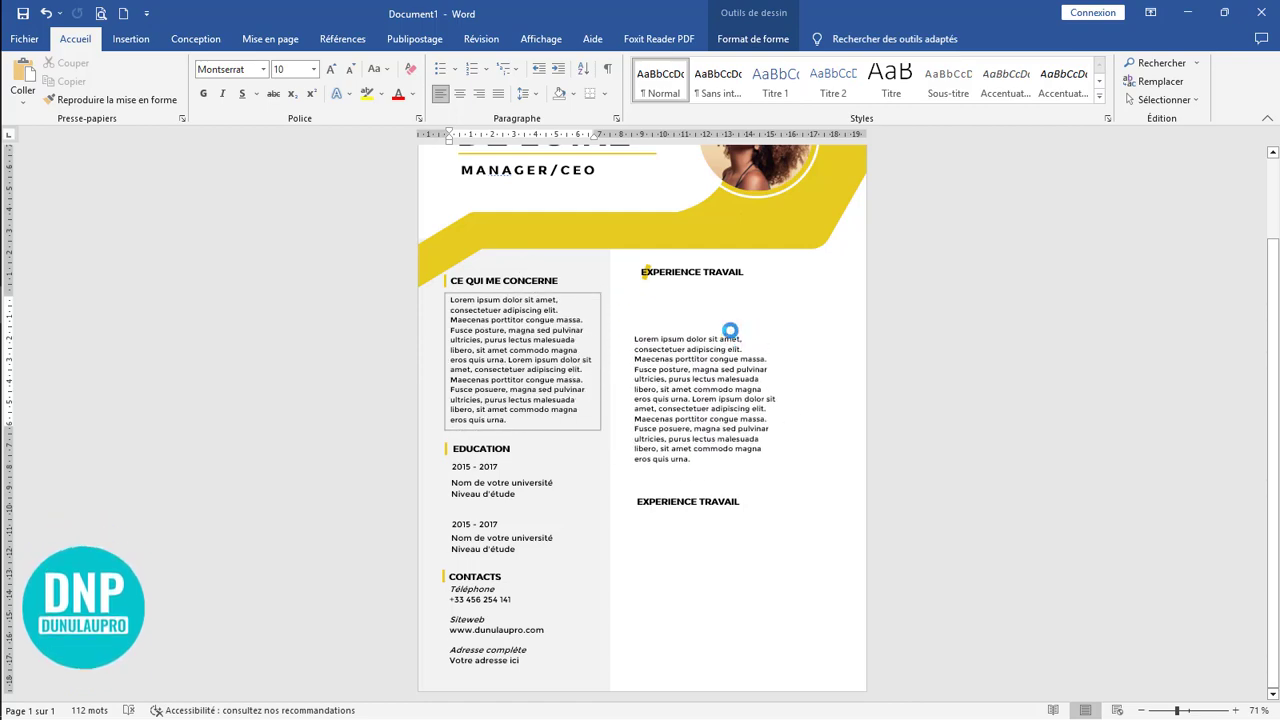
left_click_drag(691, 460, 597, 297)
key("BackSpace")
type("De 2019 à nos jours")
key("Return")
type("Entrer votre poste occupé ici")
Add the line "Nom de la société" to the job entry and make its date line bold
left_click_drag(750, 357, 634, 312)
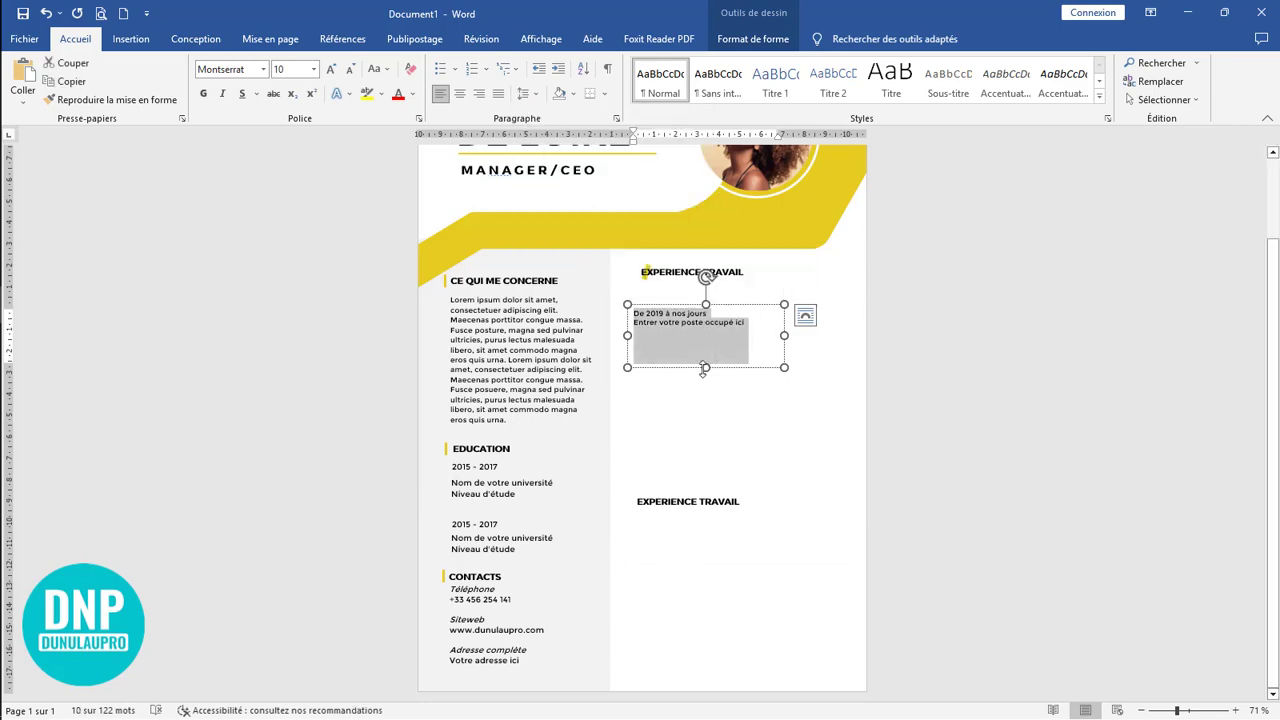
scroll(720, 350, "up", 4)
left_click_drag(743, 440, 748, 408)
type("Nom de la société")
left_click_drag(745, 363, 657, 364)
key("ctrl+b")
Widen the description box below the first job entry and paste the Lorem ipsum paragraph into it
left_click_drag(866, 557, 937, 557)
key("ctrl+v")
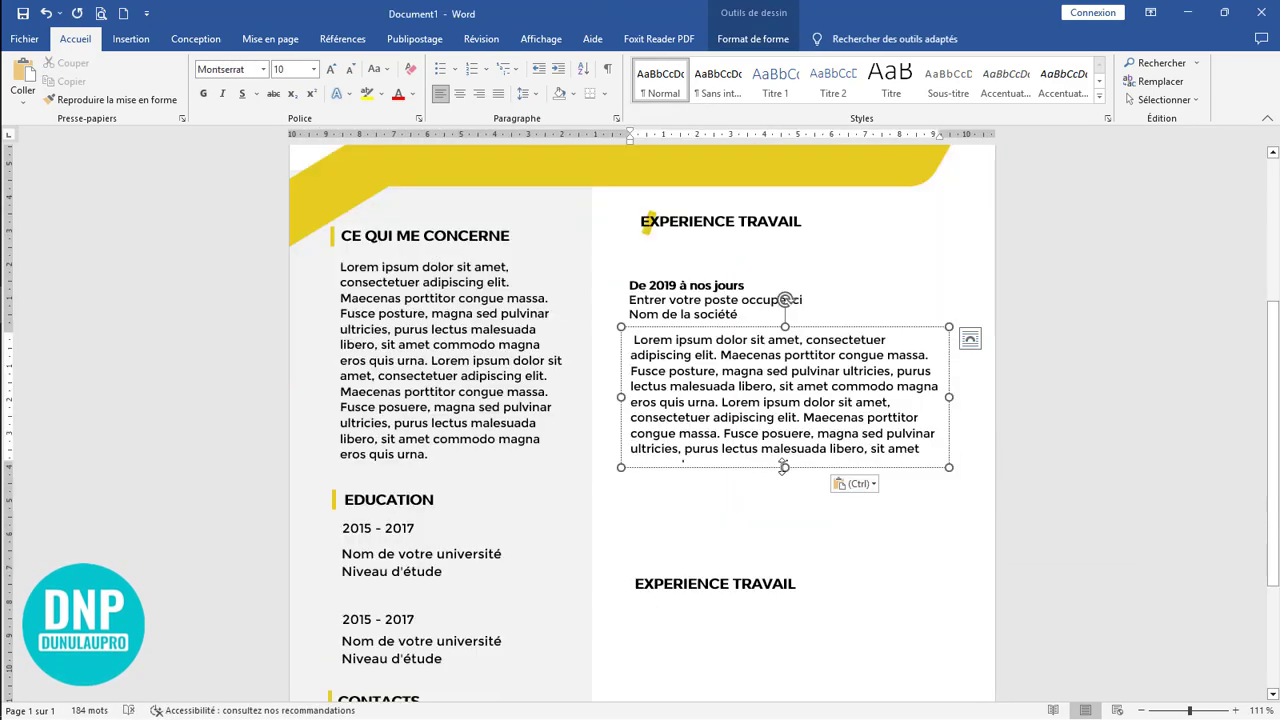
scroll(747, 466, "up", 3)
key("ctrl+a")
left_click_drag(746, 577, 752, 548)
Duplicate the job lines and description below the first entry, and change the copy's date to "De 2016 – 2019"
scroll(834, 534, "down", 2)
left_click_drag(734, 397, 734, 568)
type("2016 - 2019")
scroll(743, 480, "down", 1)
left_click_drag(743, 320, 746, 494)
Justify the Lorem ipsum description under the first job and remove the space before its first word
left_click(661, 366)
key("ctrl+j")
left_click(637, 333)
key("BackSpace")
Align the EXPERIENCE TRAVAIL heading with the job entry and duplicate its yellow mark behind the lower heading
left_click_drag(757, 215, 793, 216)
left_click_drag(649, 230, 642, 626)
left_click_drag(793, 216, 751, 217)
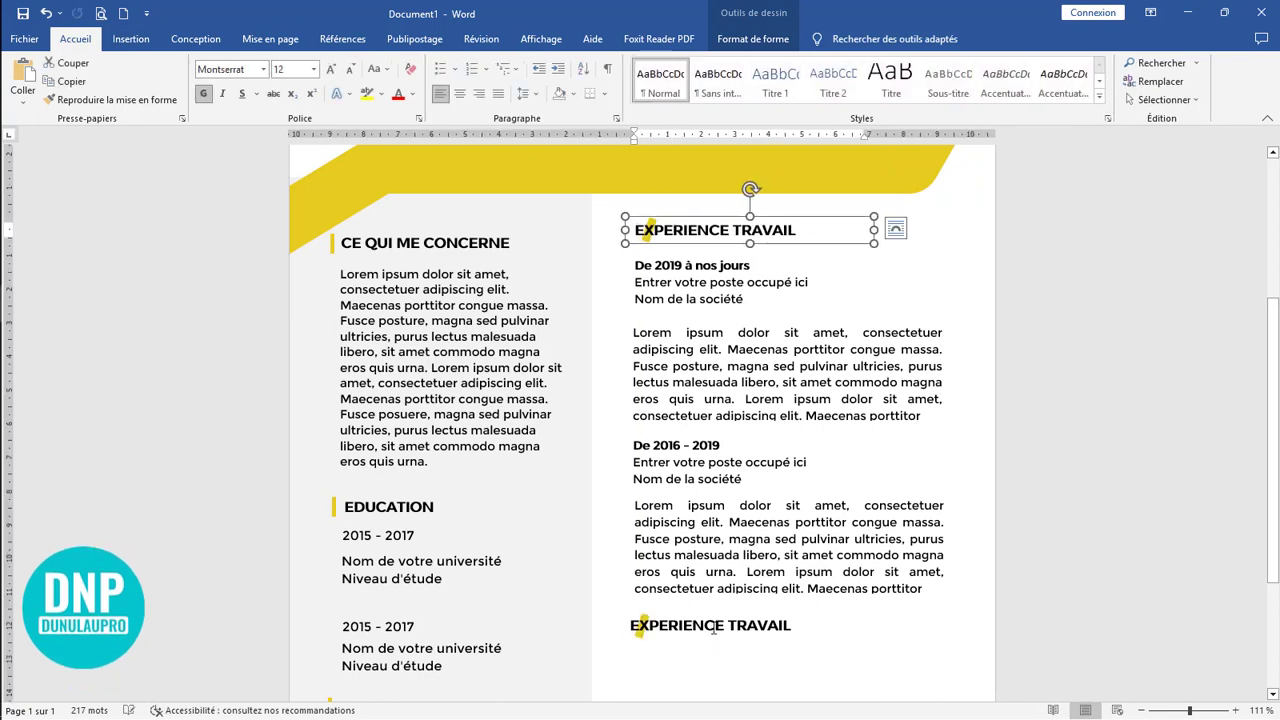
Replace the lower heading's text with COMPETENCES in capitals
left_click(705, 626)
left_click_drag(790, 625, 615, 625)
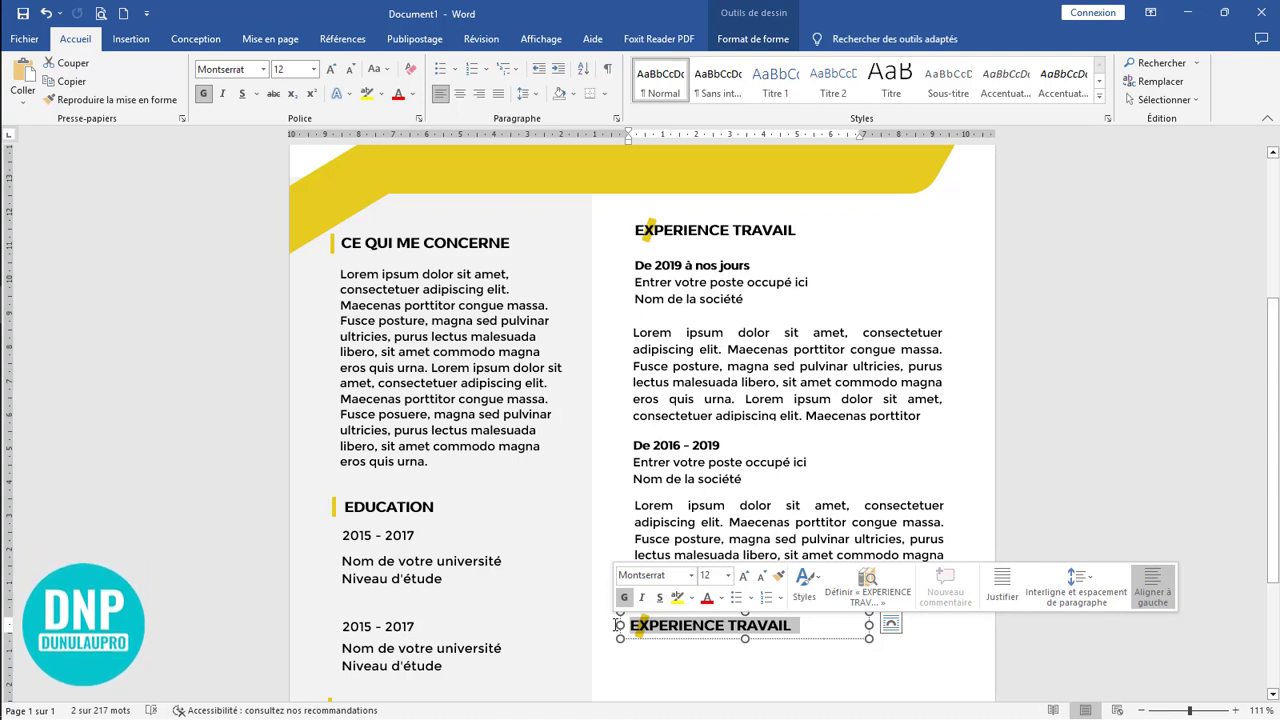
type("com")
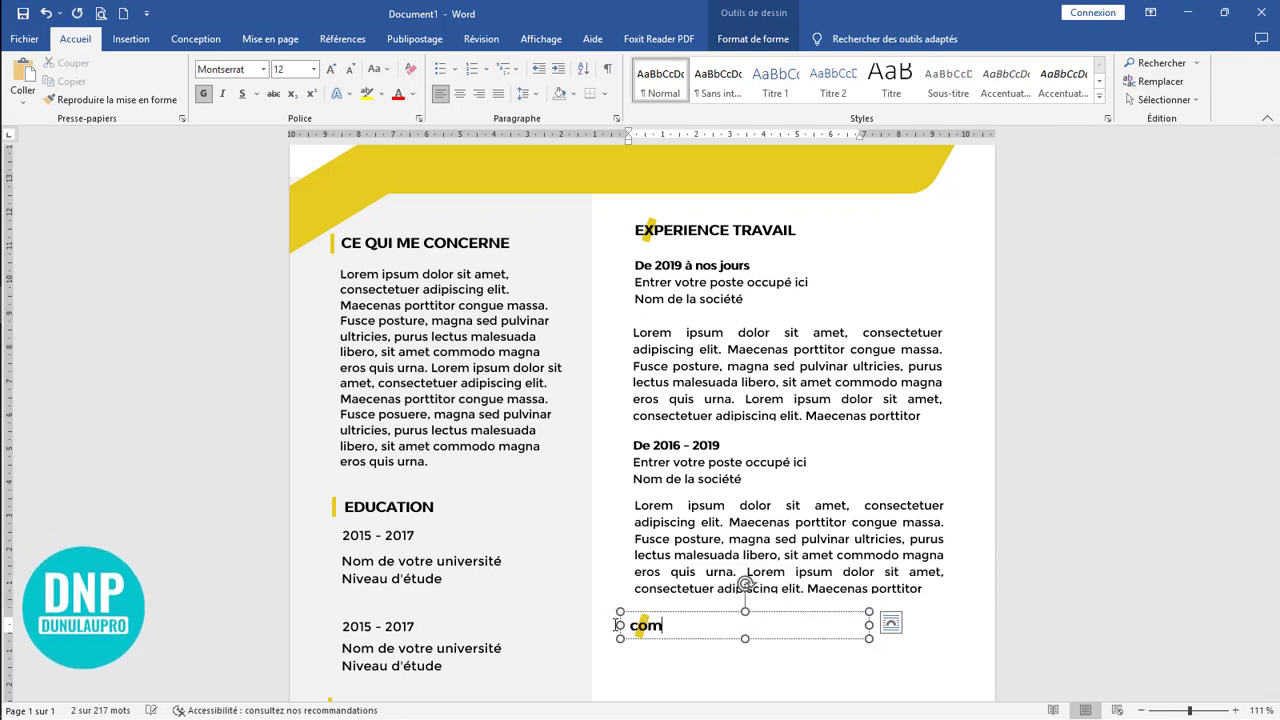
type("pétences")
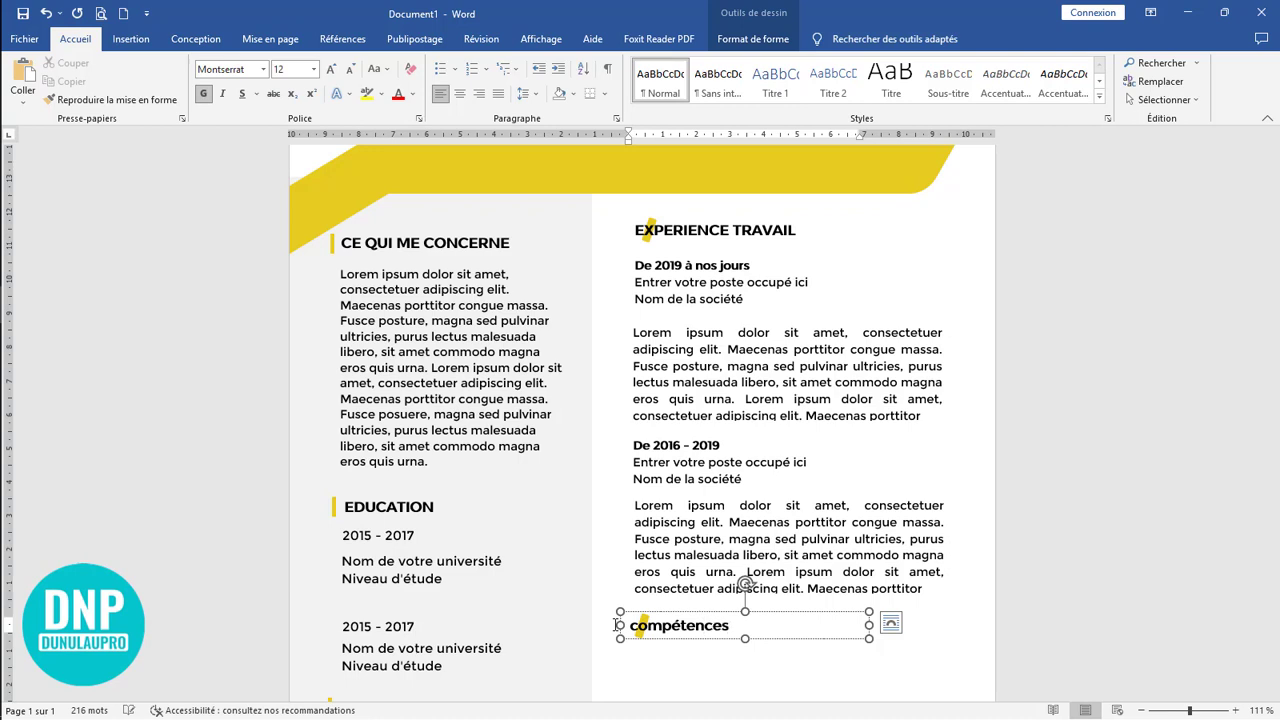
left_click(702, 630)
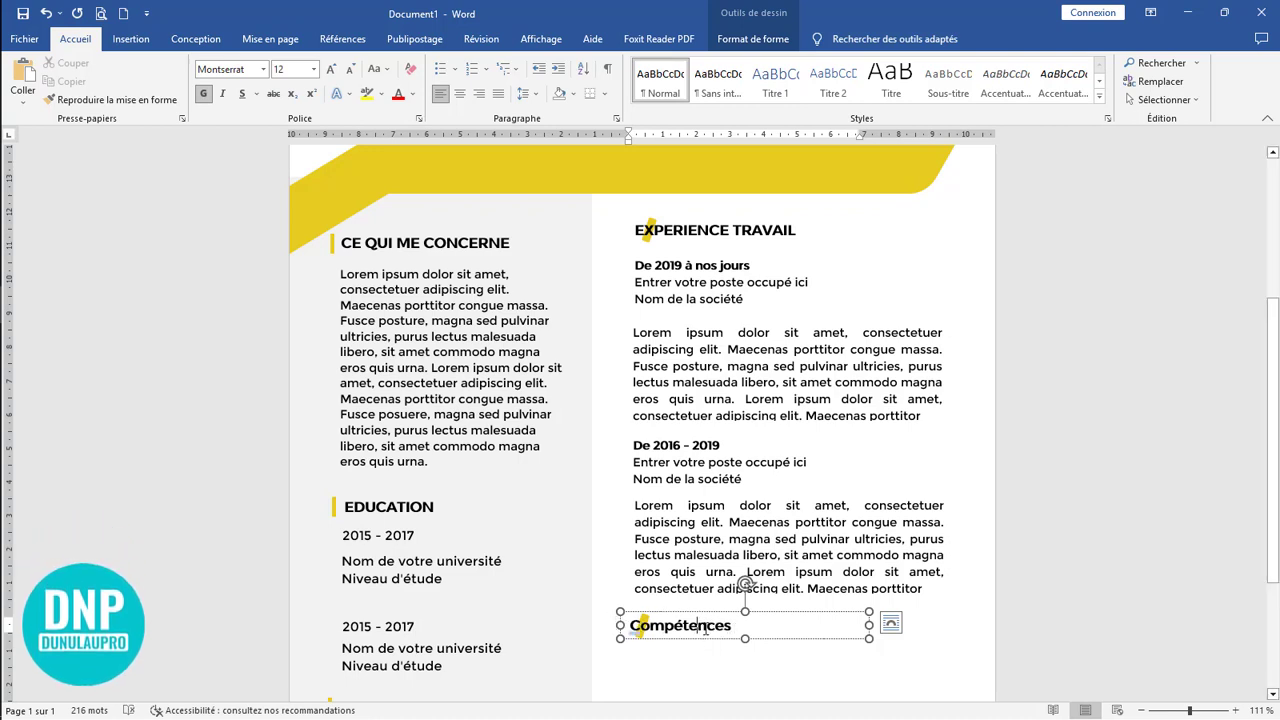
left_click(767, 648)
Draw a text box below the COMPETENCES heading and list Photoshop, Illustrator and InDesign in it
scroll(767, 648, "down", 6, "ctrl")
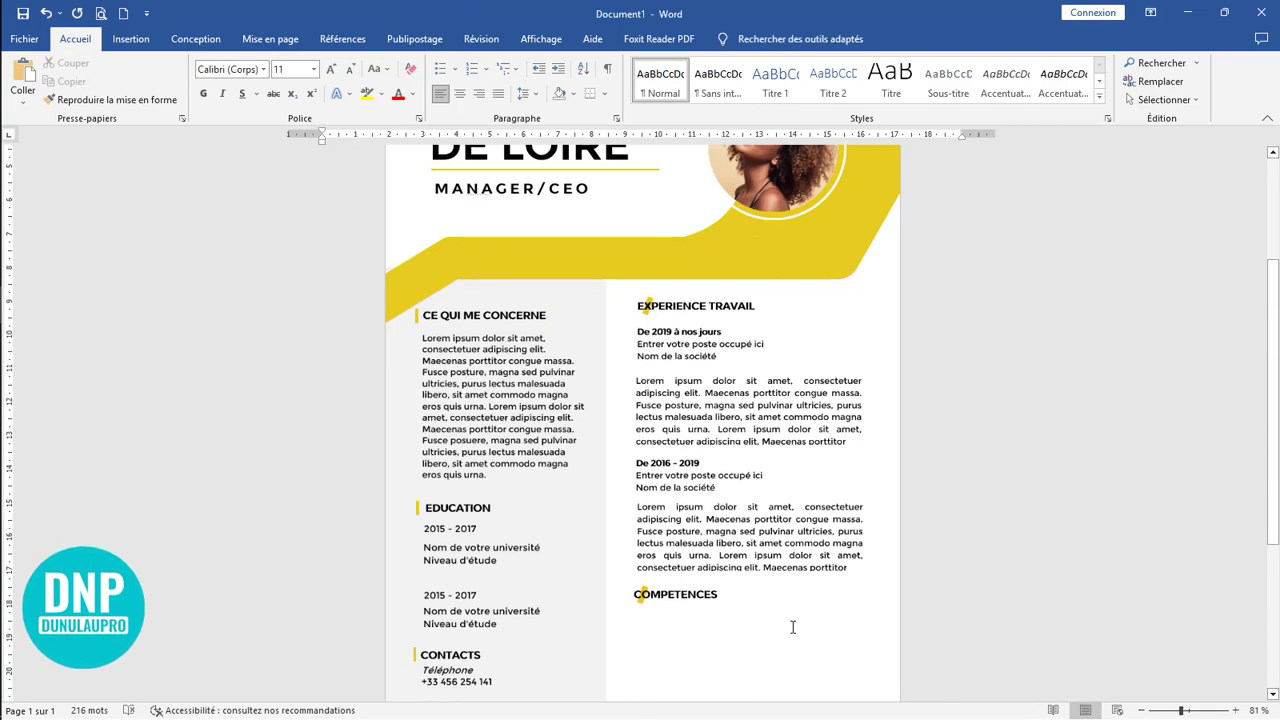
scroll(790, 627, "up", 3)
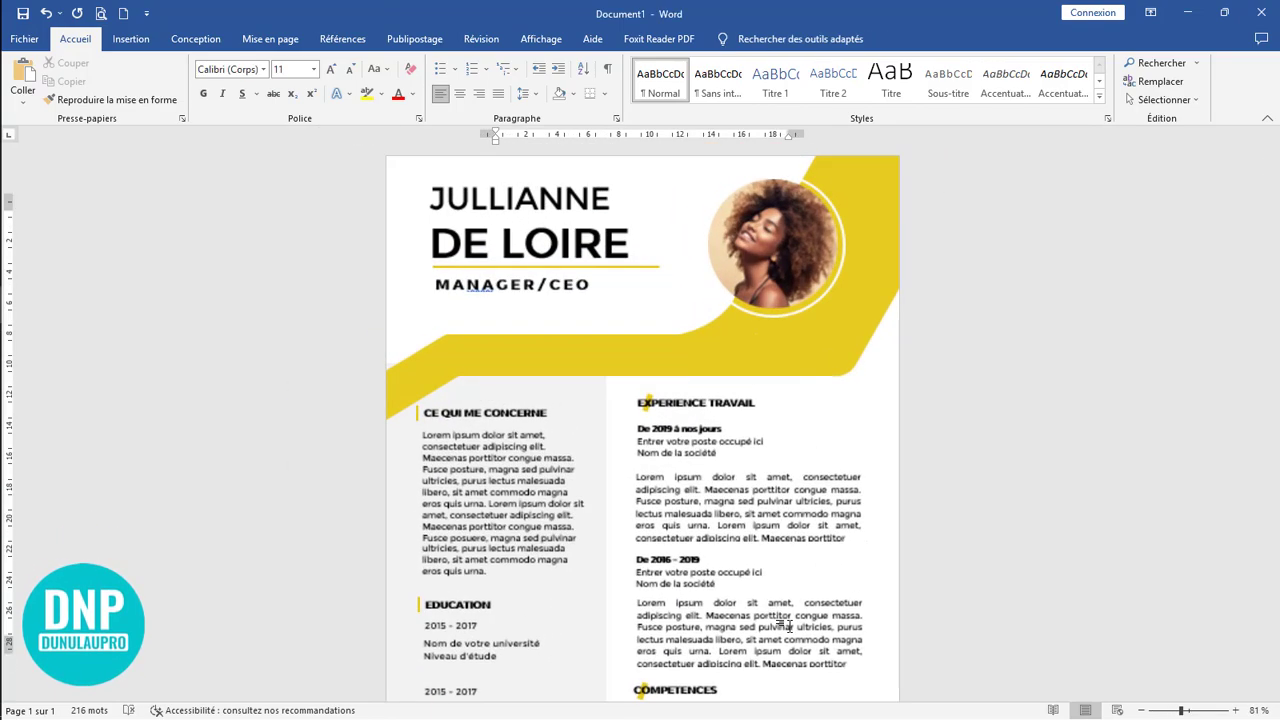
scroll(790, 627, "down", 1)
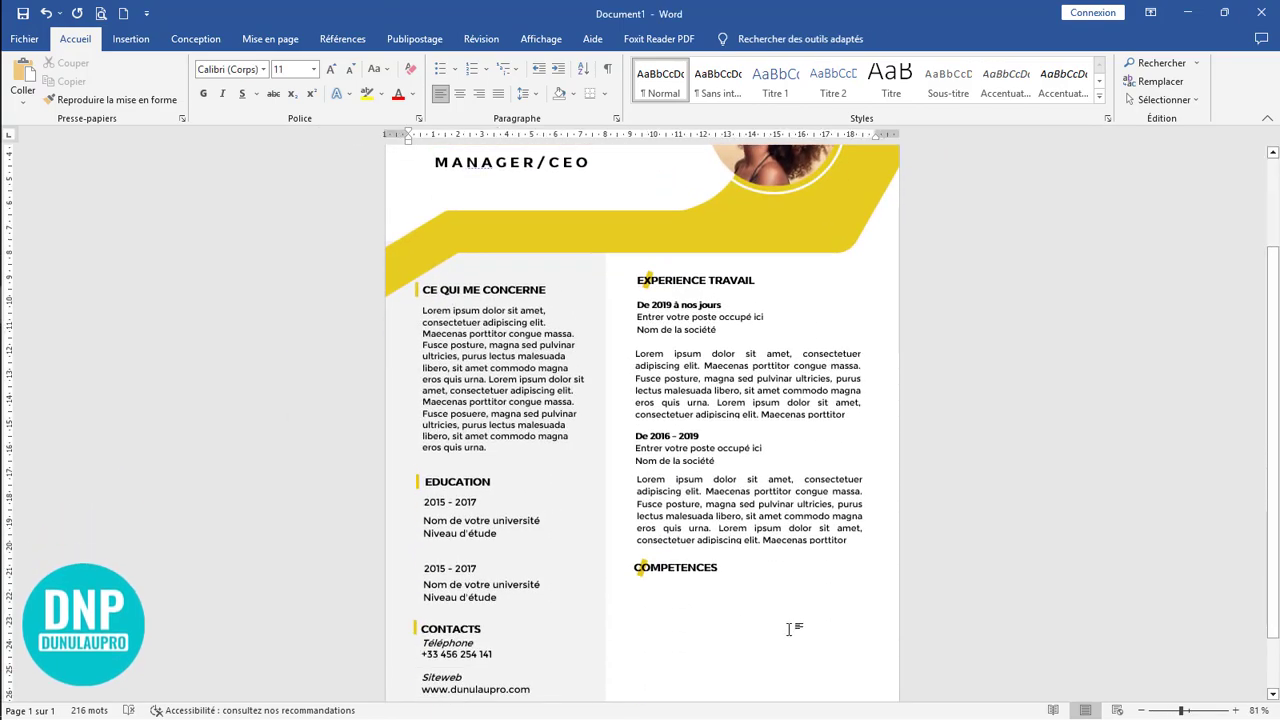
scroll(790, 627, "down", 2)
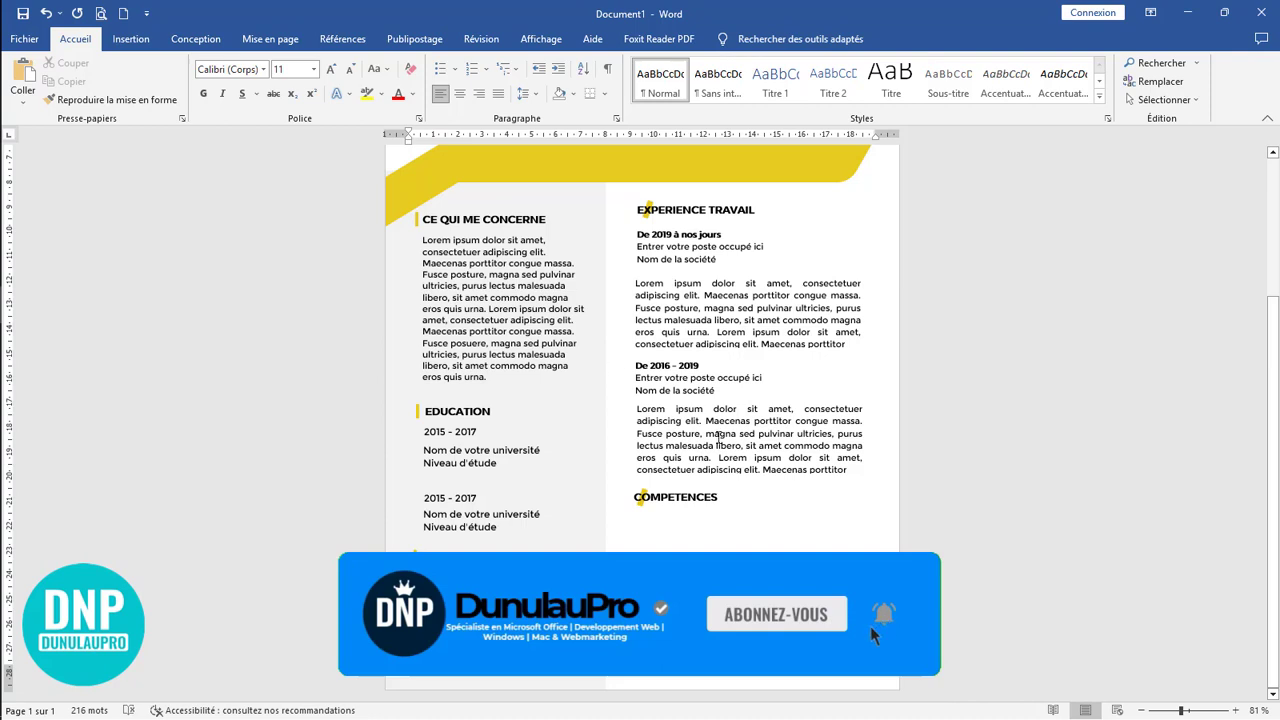
left_click(131, 39)
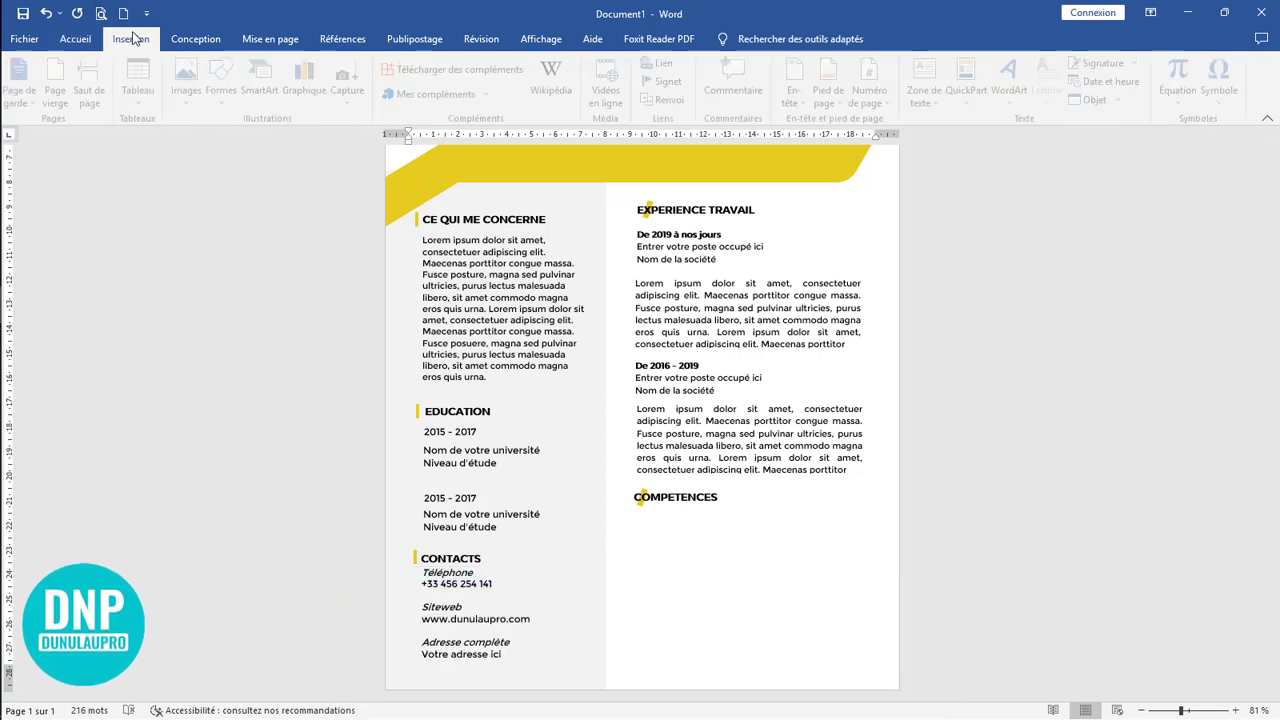
left_click(227, 84)
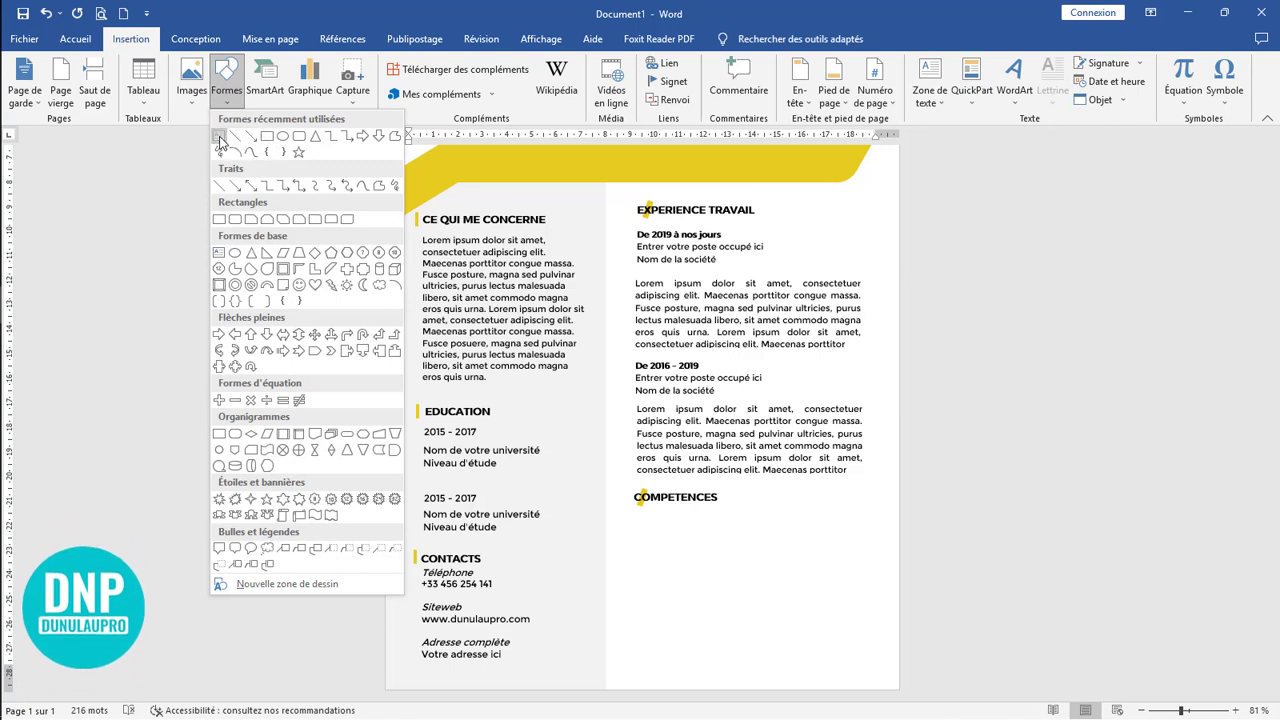
left_click(219, 135)
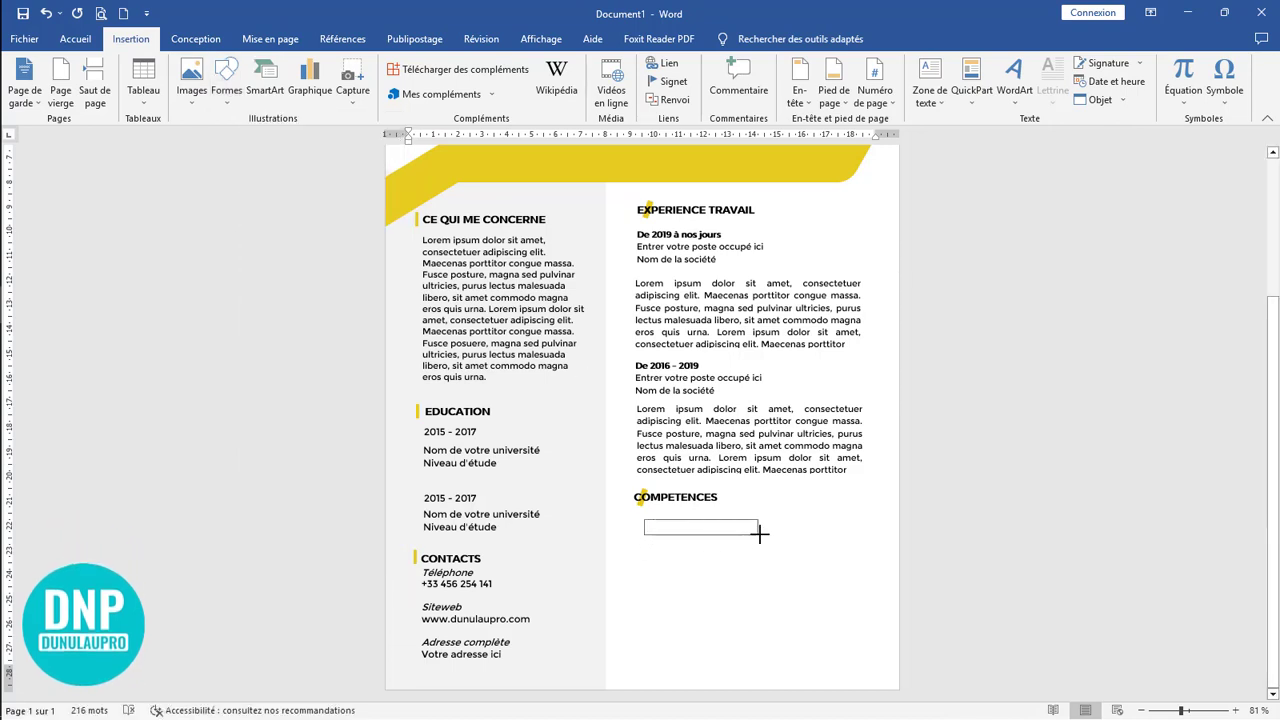
left_click_drag(760, 535, 759, 534)
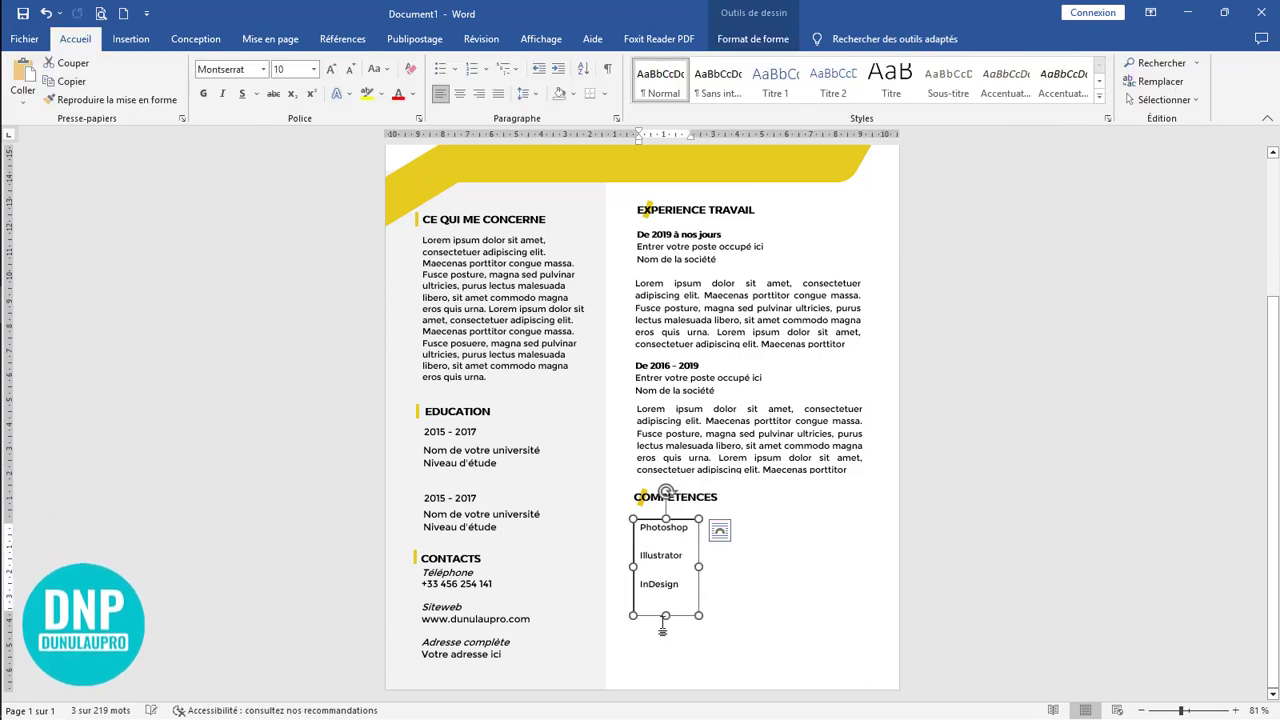
Shorten the skills text box to about 3.42 cm high and remove its fill and outline
left_click_drag(666, 600, 666, 603)
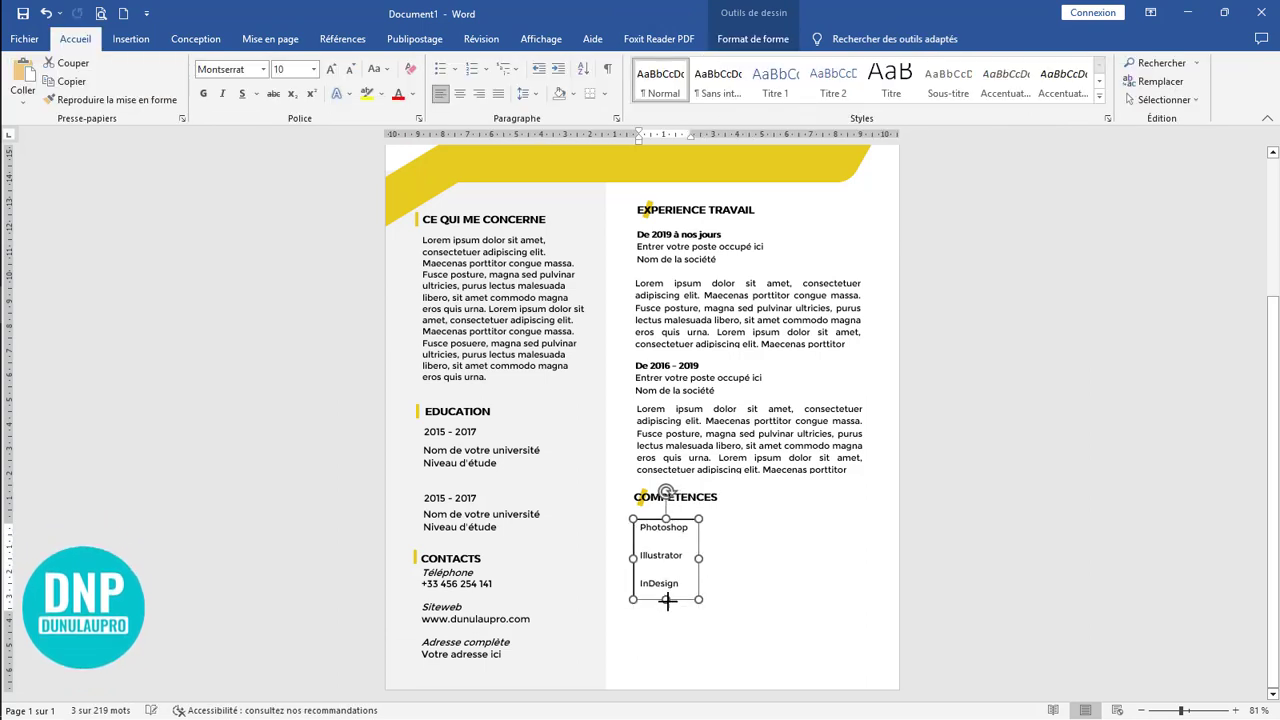
left_click(753, 40)
left_click(473, 64)
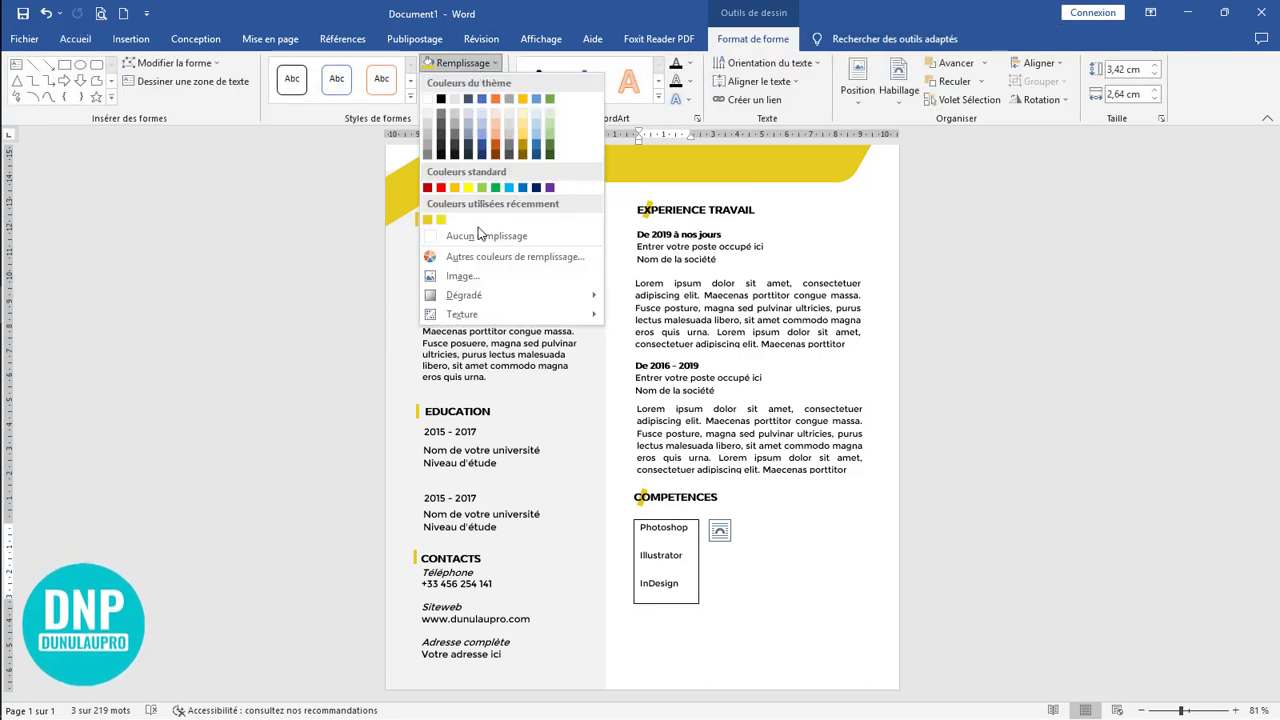
left_click(478, 237)
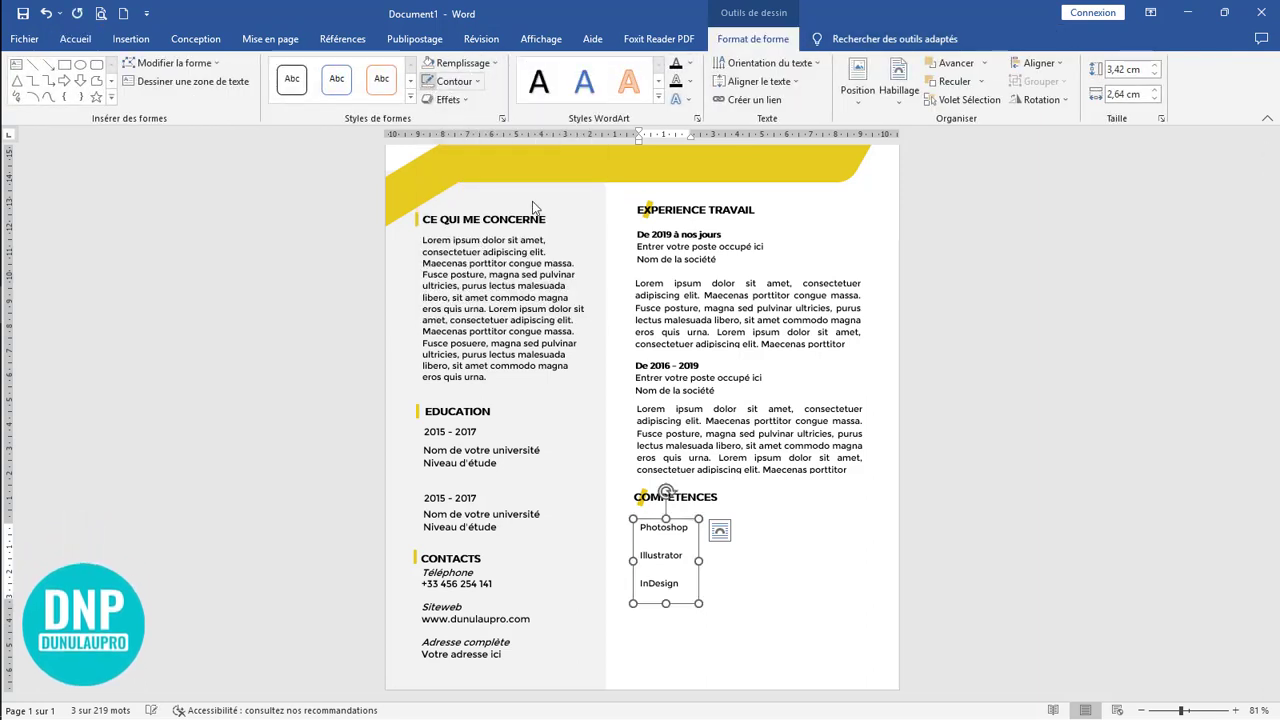
Duplicate the skills text box into a second column under COMPETENCES and line it up with the original list
left_click_drag(684, 524, 804, 517)
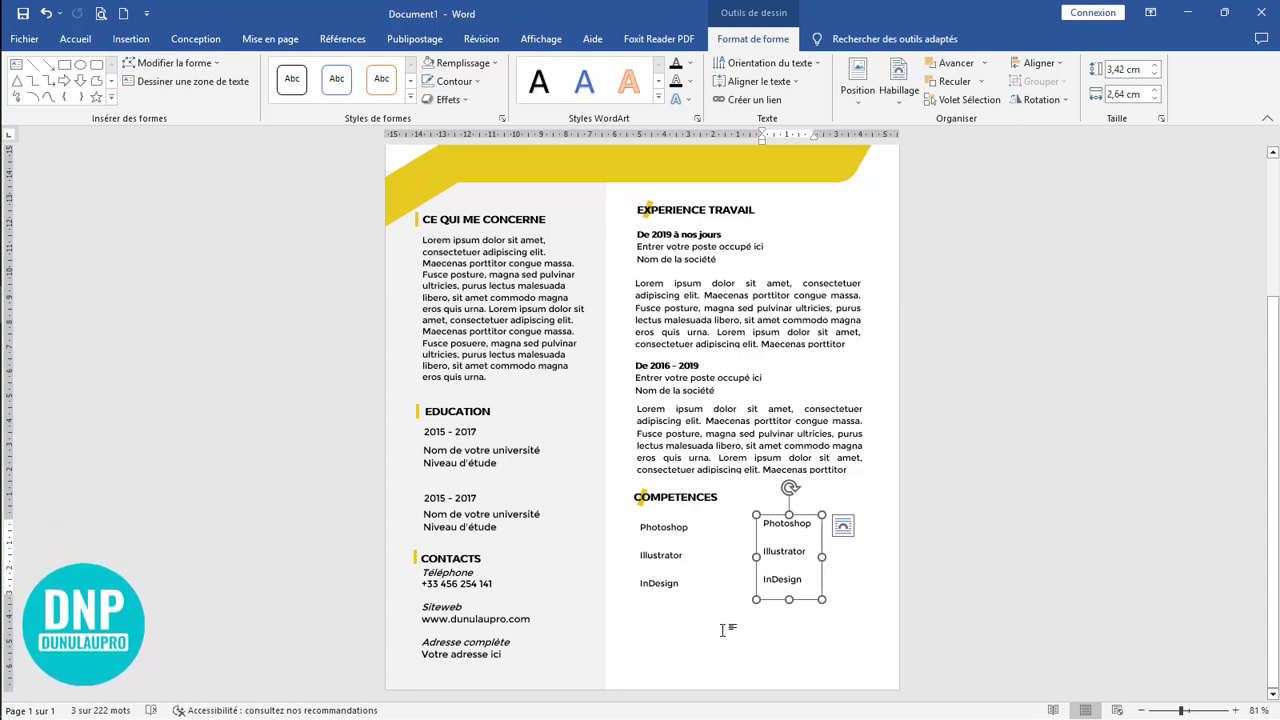
left_click(688, 525)
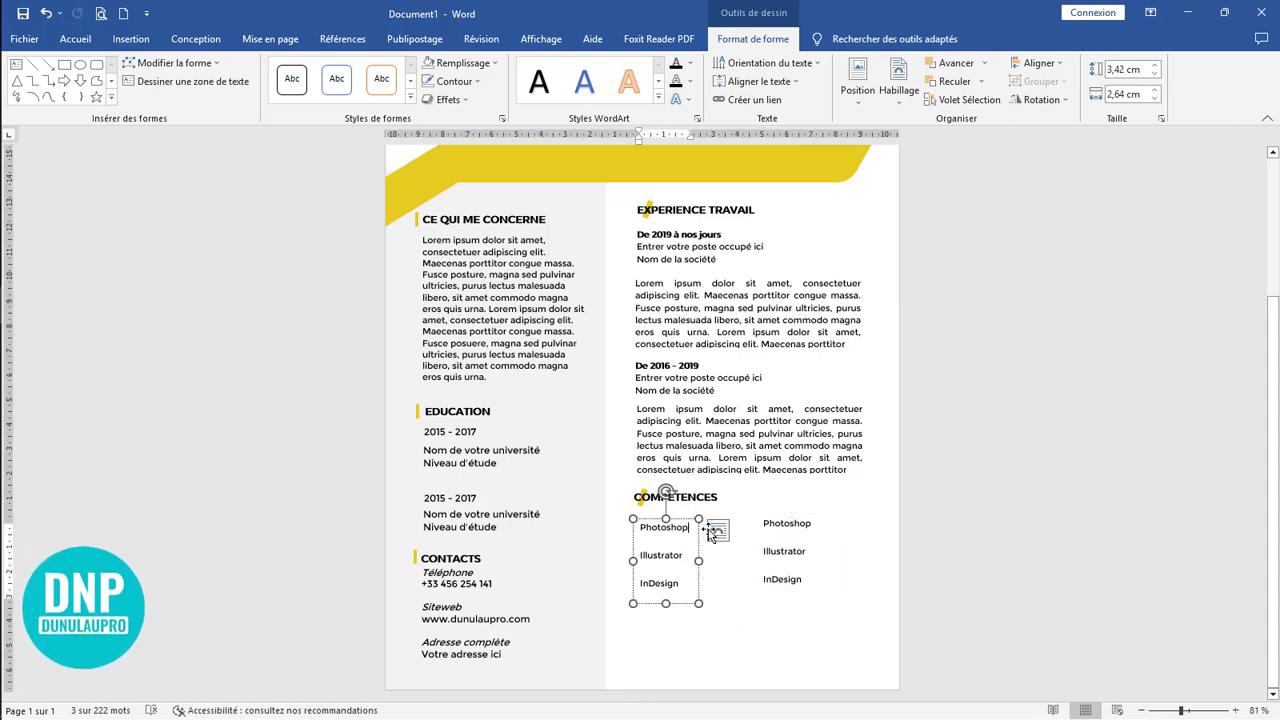
left_click(830, 567)
scroll(820, 552, "down", 7)
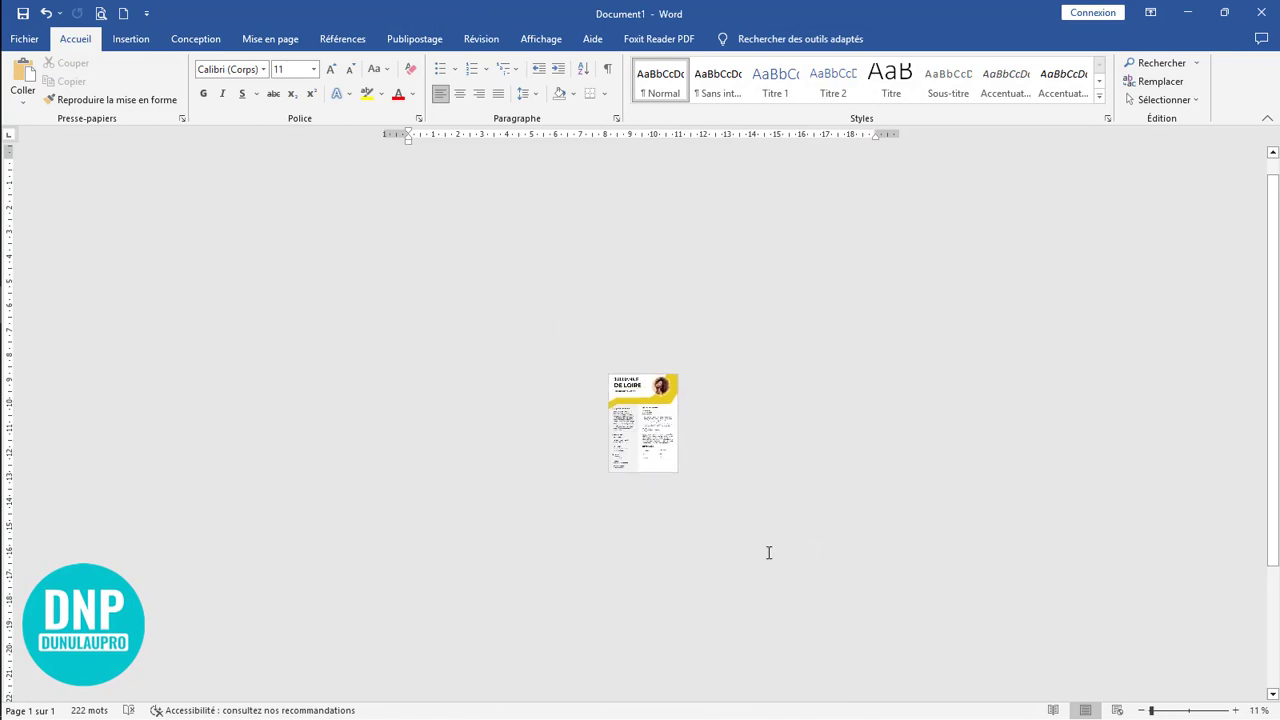
scroll(769, 553, "up", 6)
scroll(763, 545, "up", 3)
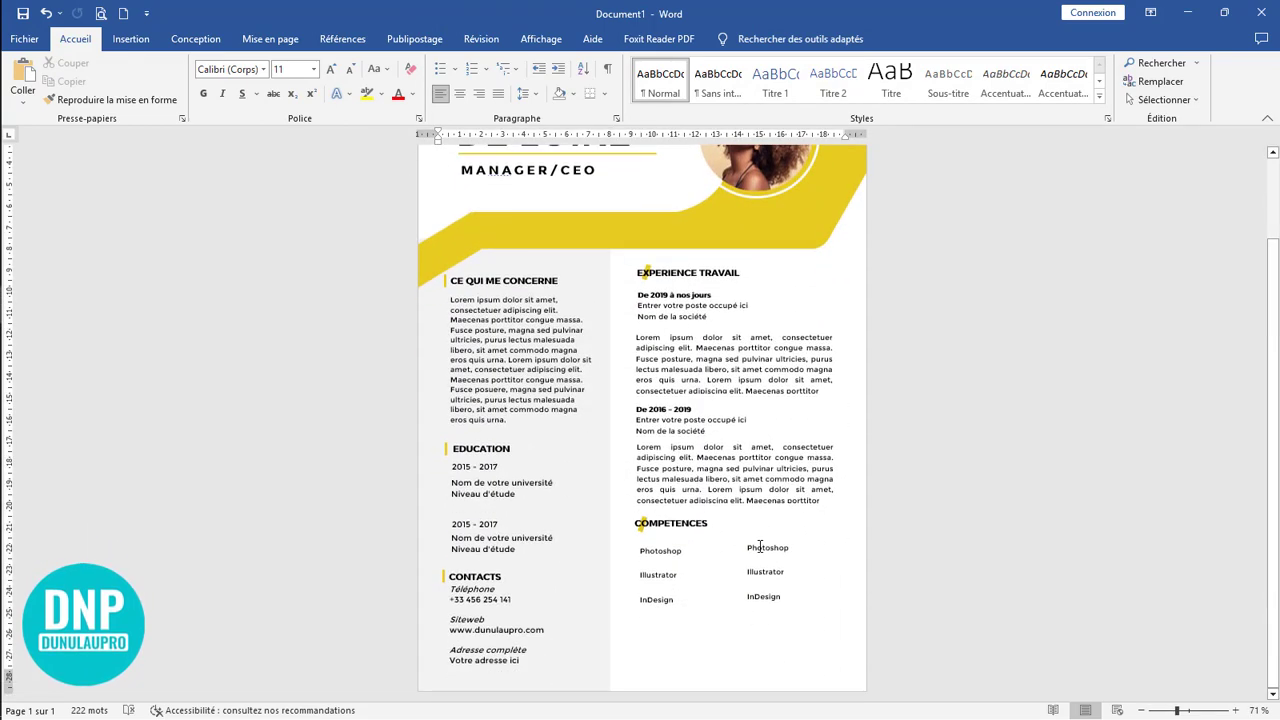
scroll(763, 545, "down", 3)
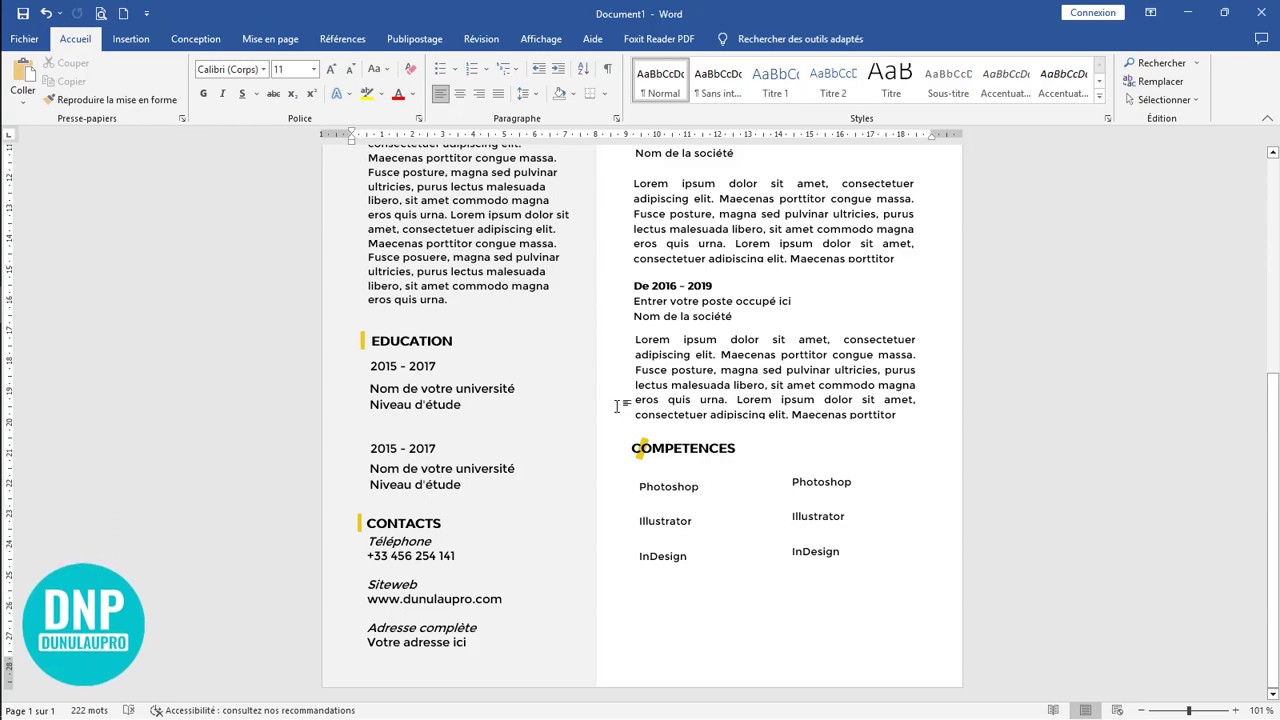
scroll(821, 494, "down", 5)
scroll(831, 486, "up", 9)
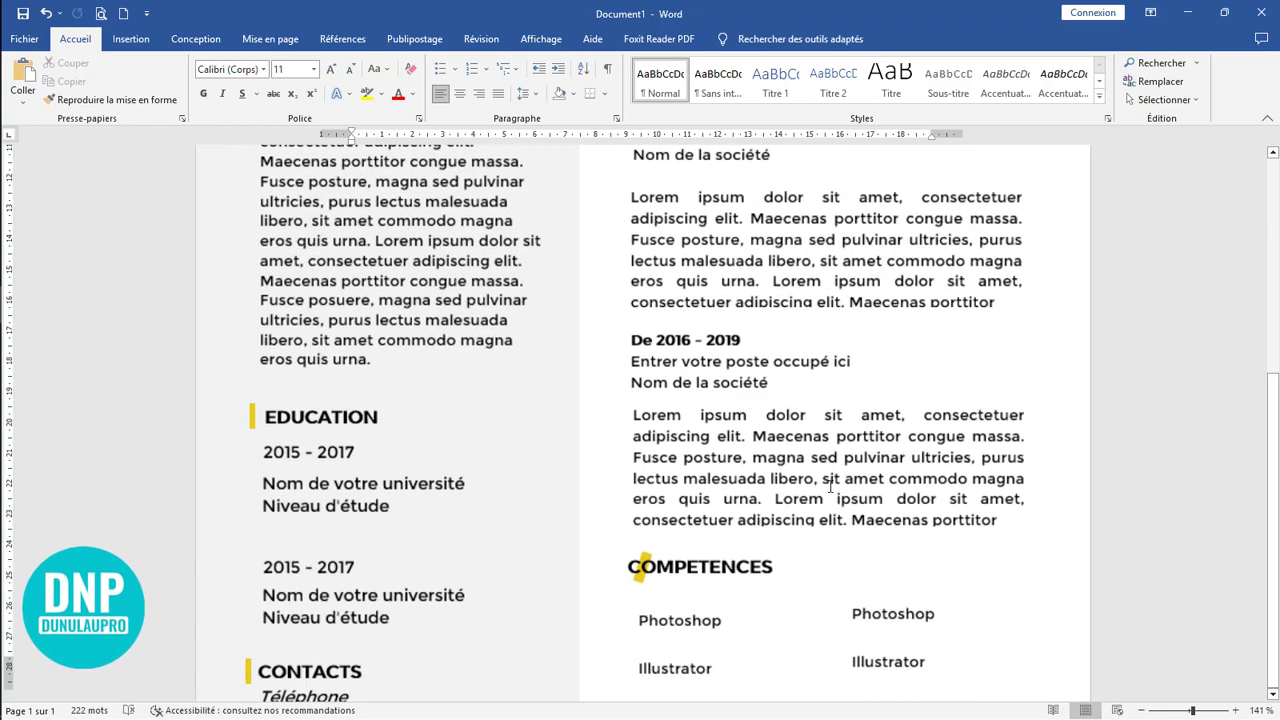
scroll(816, 520, "down", 1)
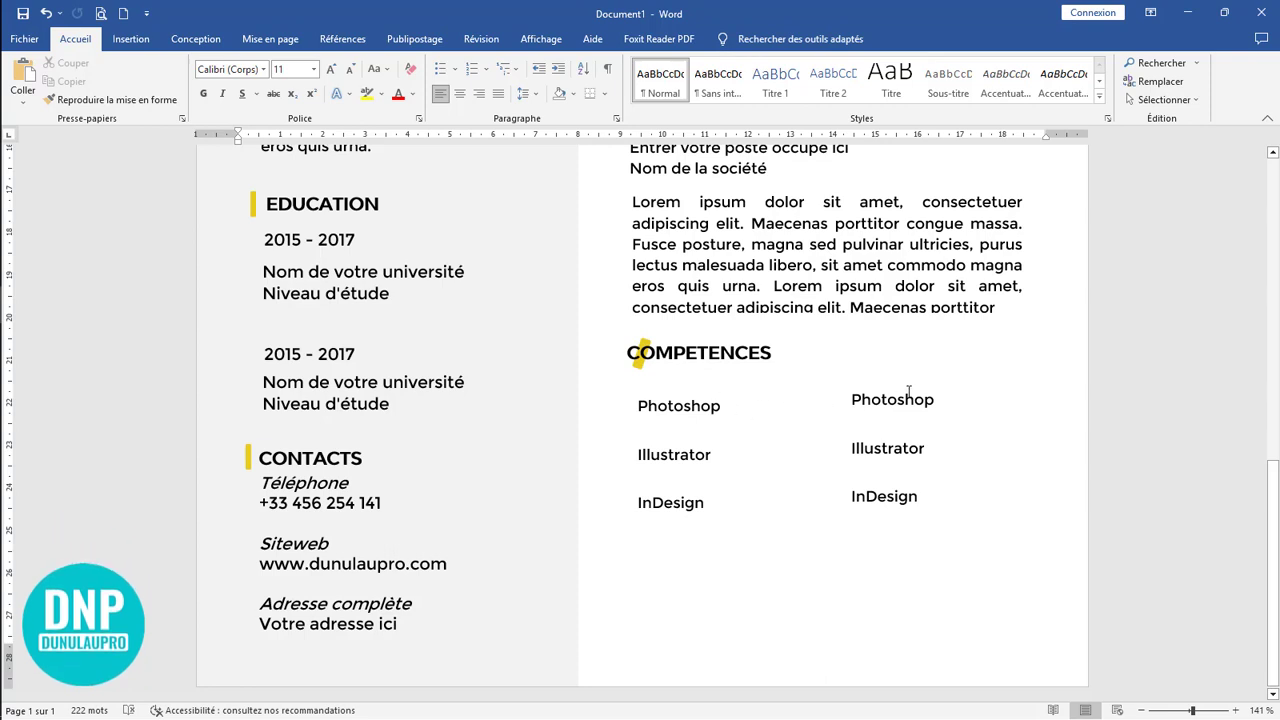
left_click_drag(897, 399, 898, 403)
Draw a small upright rectangle, about 0.26 cm high and 0.13 cm wide, just after Photoshop in the first skills list
left_click(130, 41)
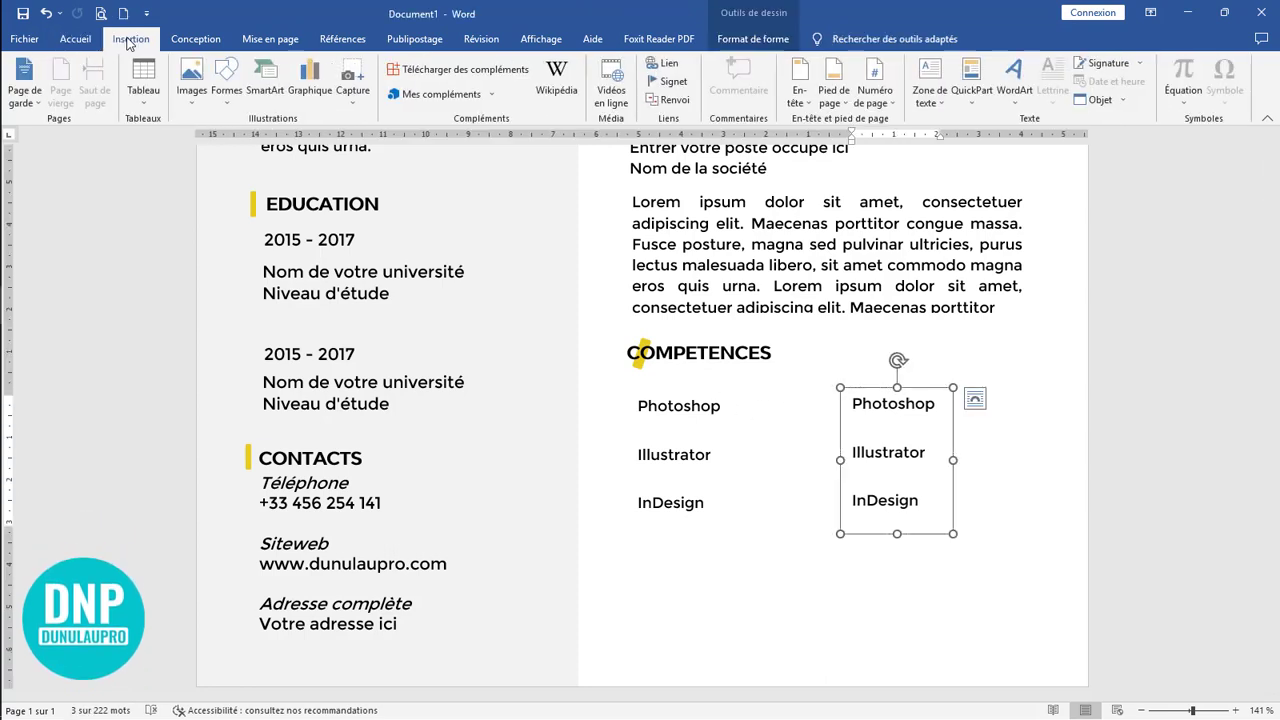
left_click(231, 96)
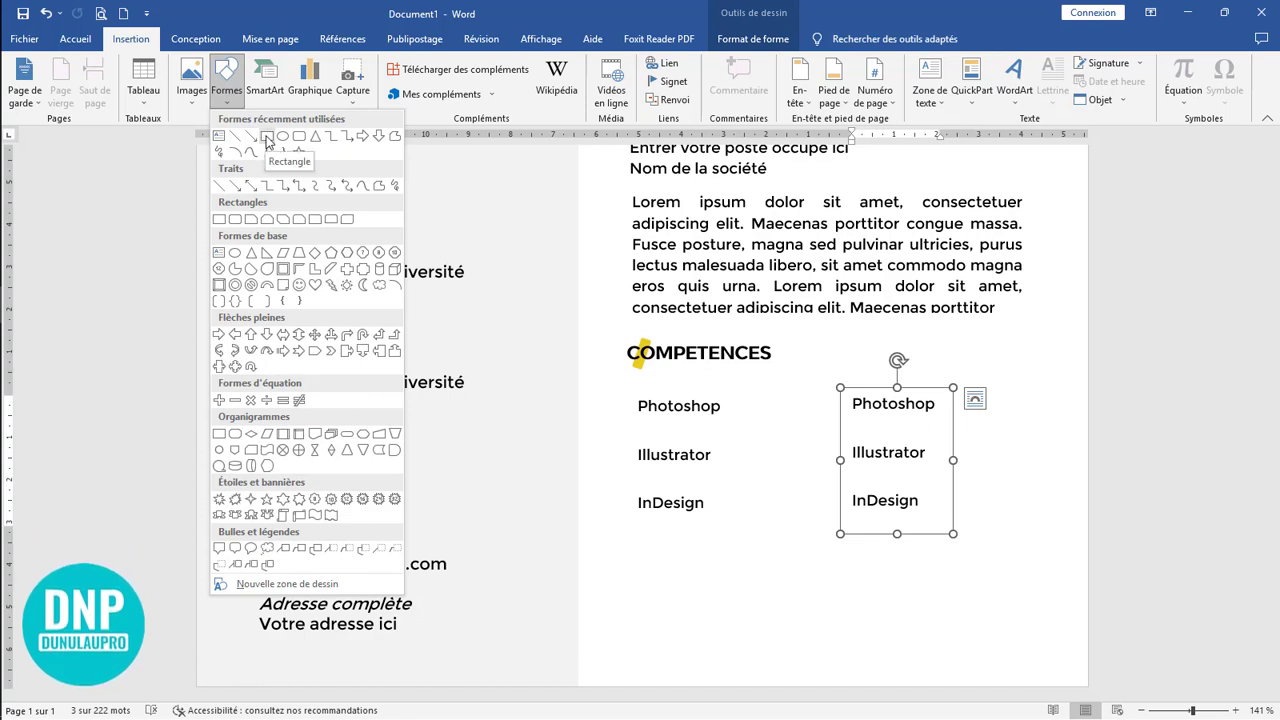
left_click(267, 137)
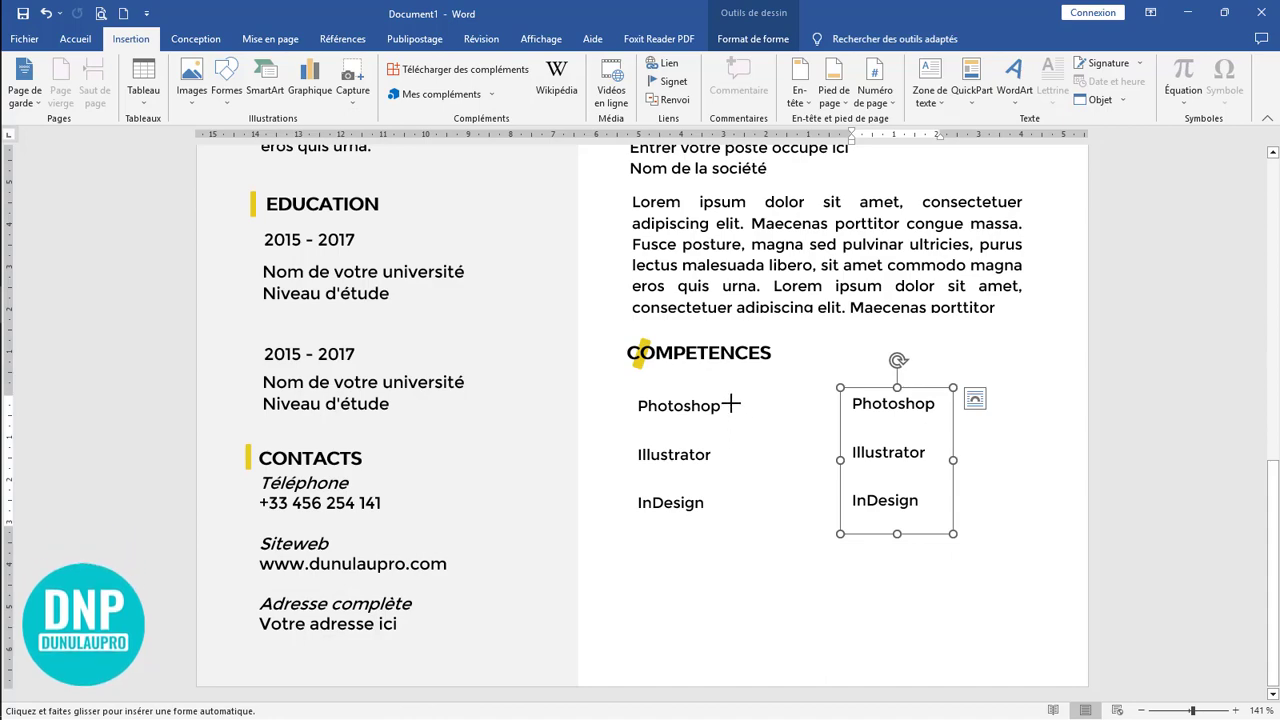
left_click_drag(728, 406, 735, 420)
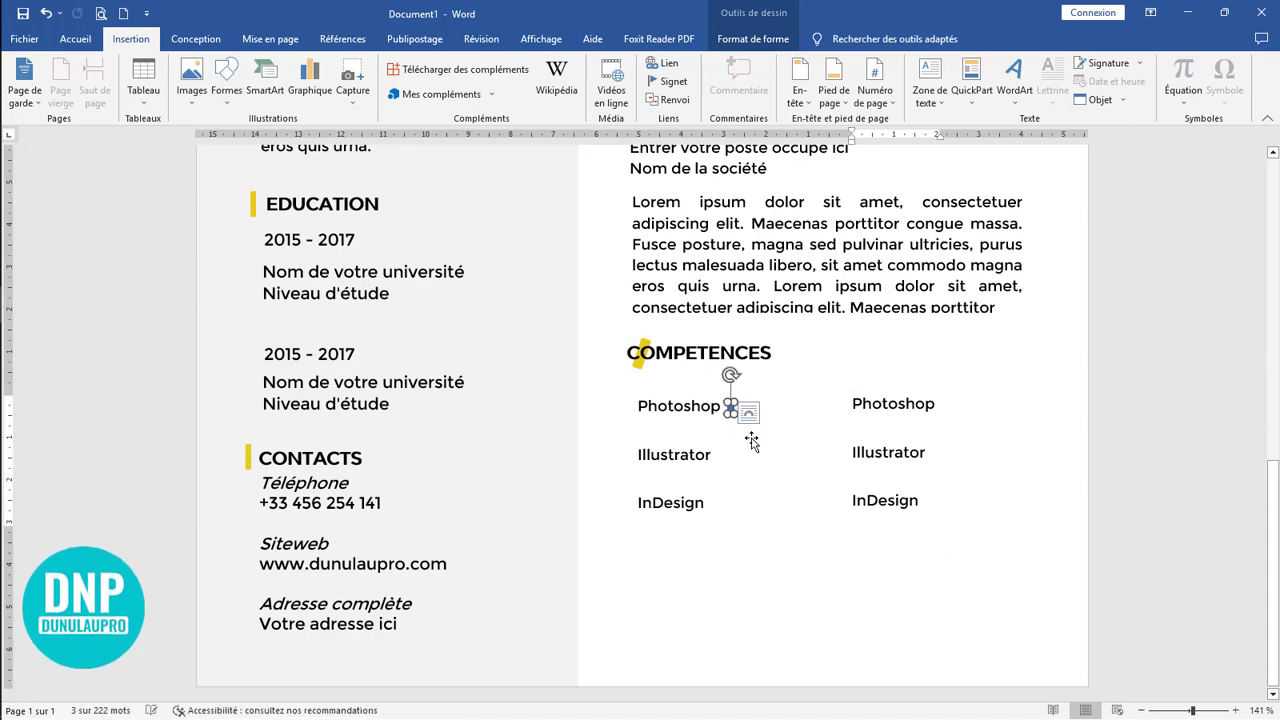
Fill the small rectangle beside Photoshop with the recently used golden yellow and remove its outline
scroll(766, 484, "up", 5)
scroll(771, 487, "up", 12)
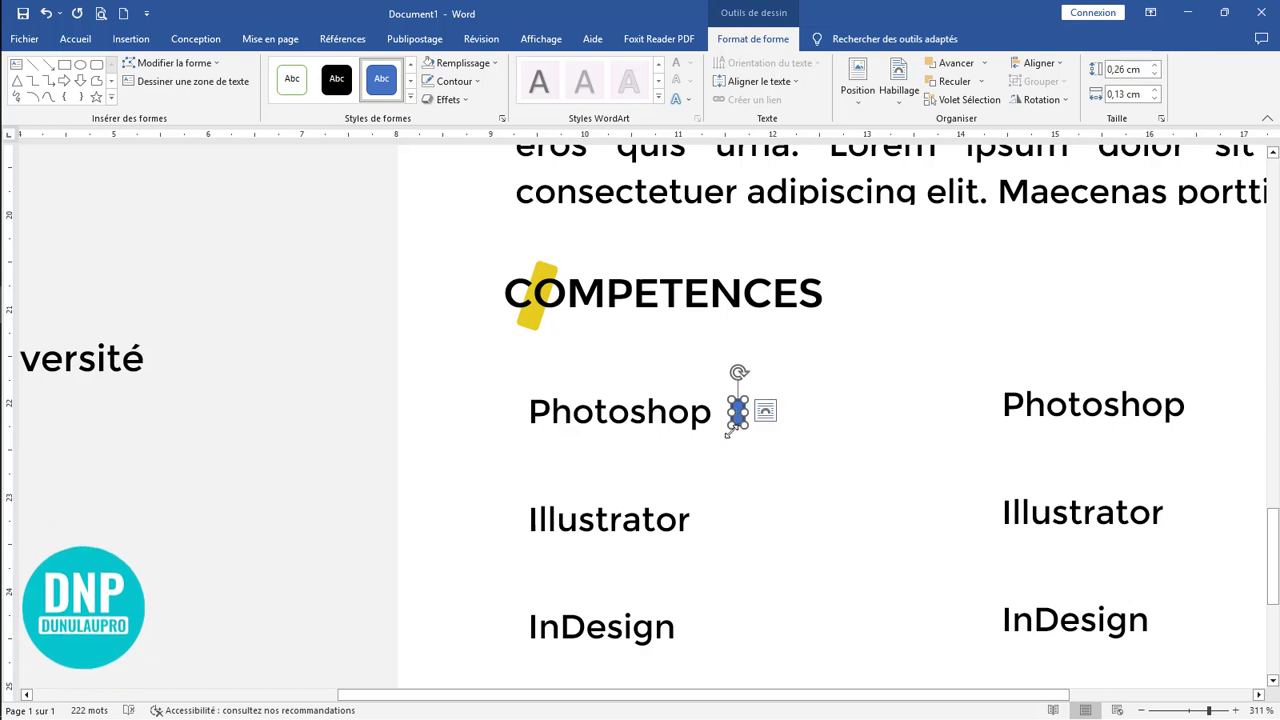
left_click(451, 67)
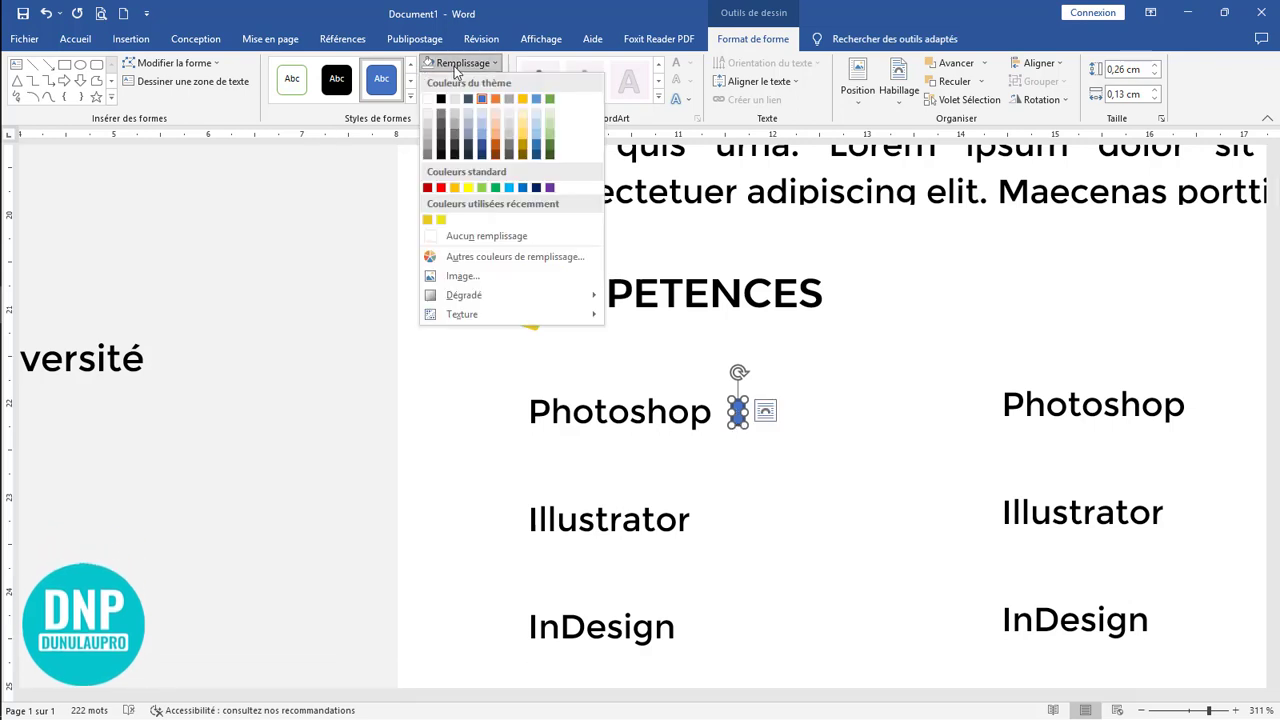
left_click(430, 218)
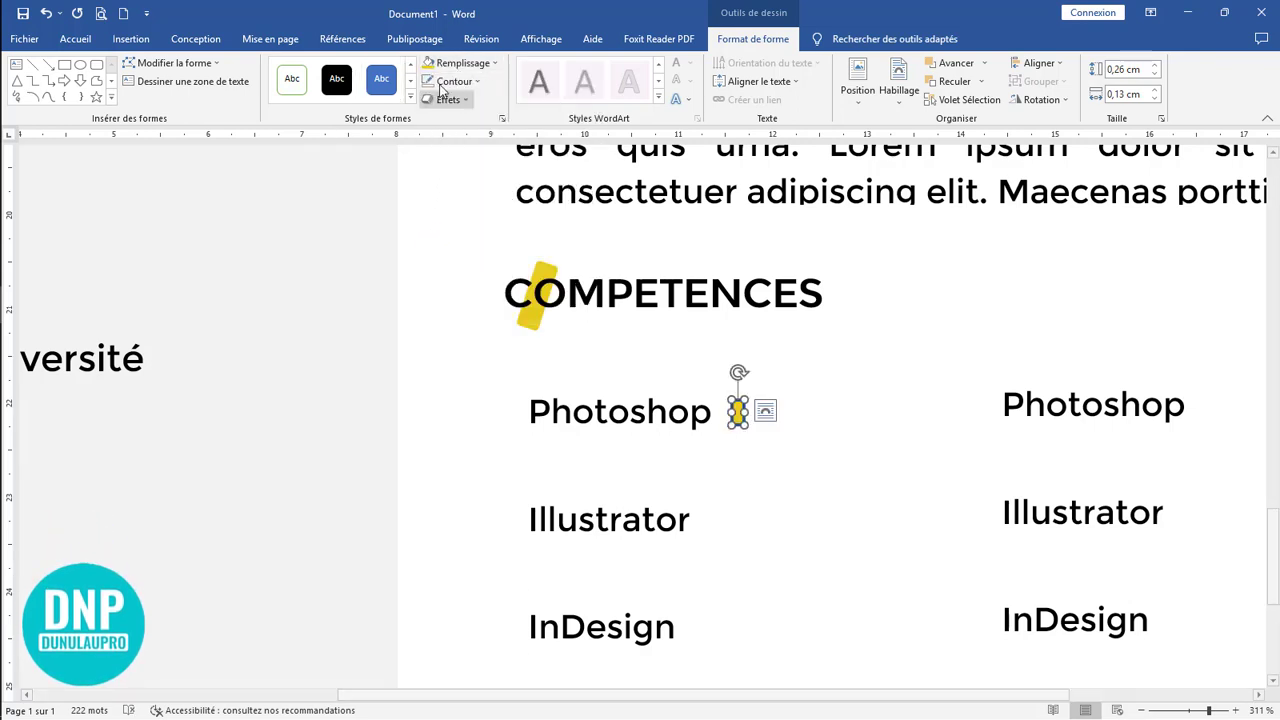
left_click(455, 82)
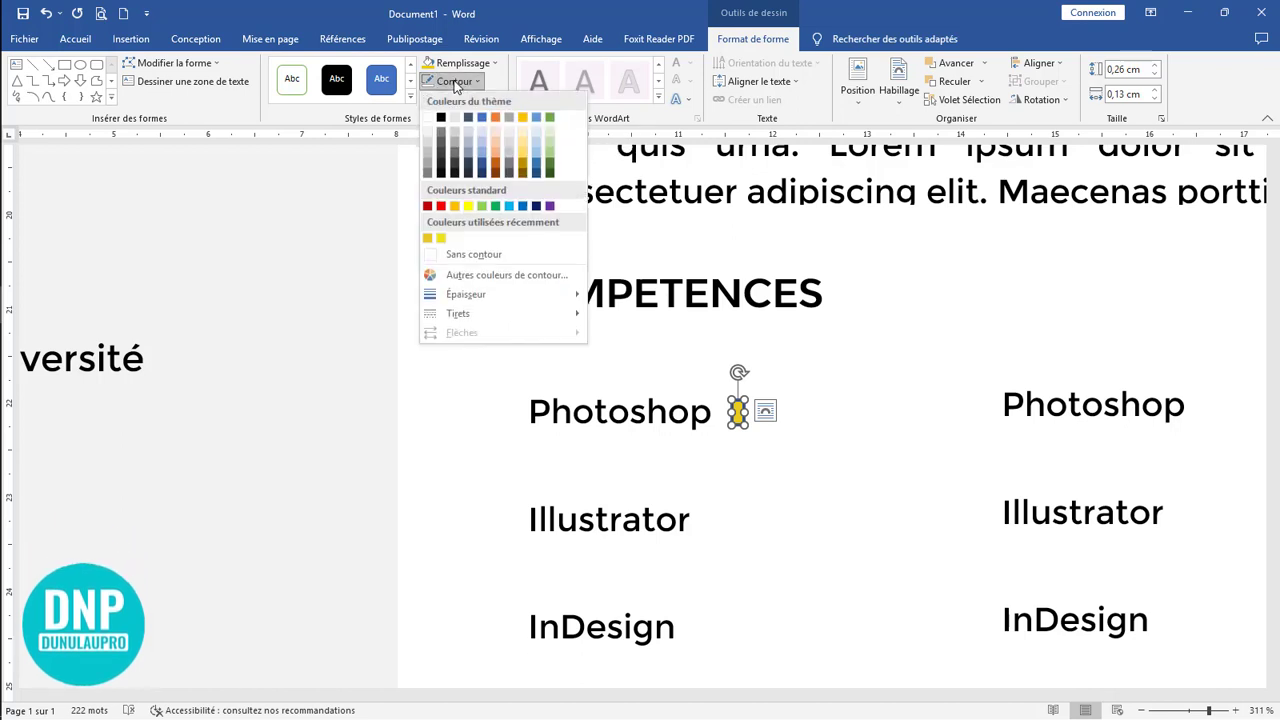
left_click(428, 239)
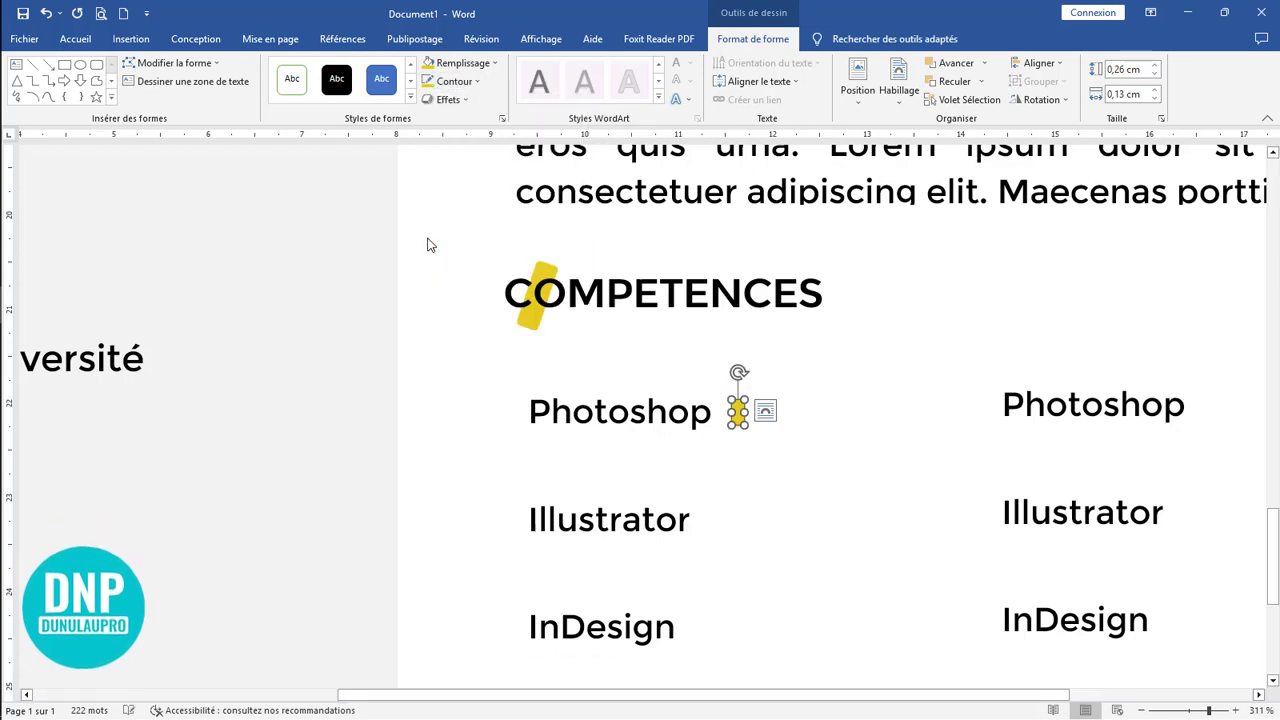
left_click(455, 82)
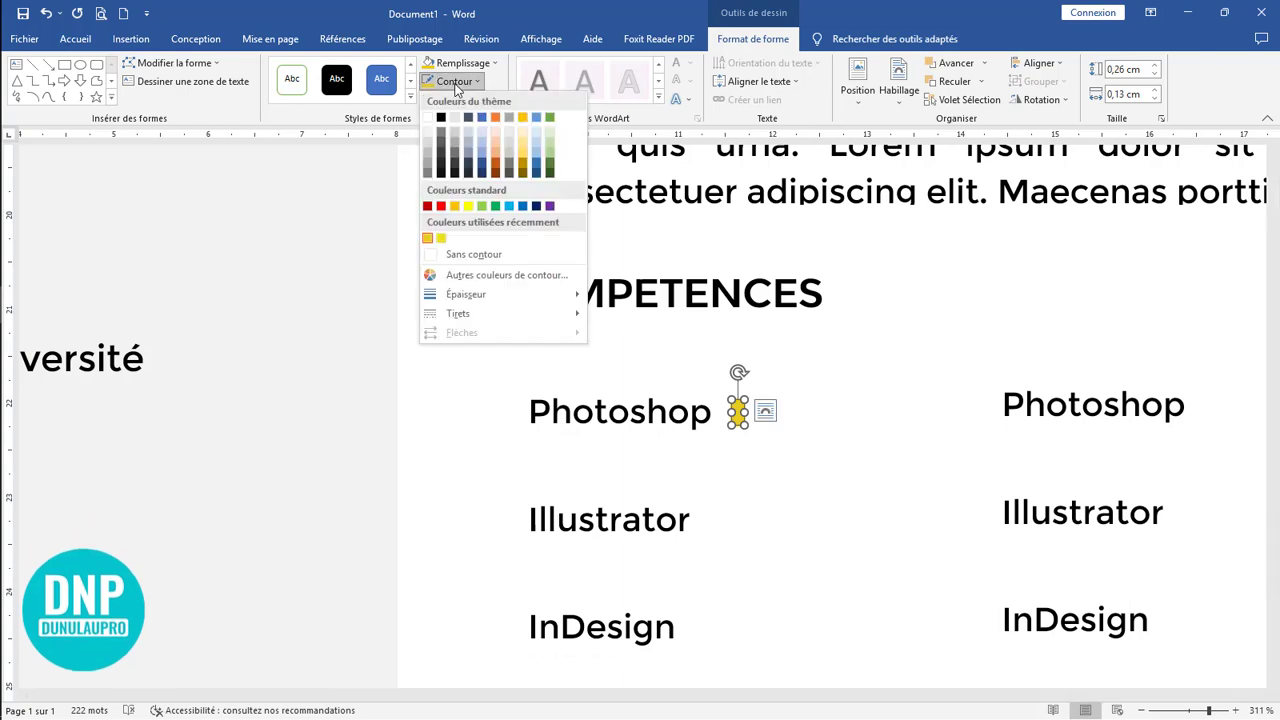
left_click(481, 258)
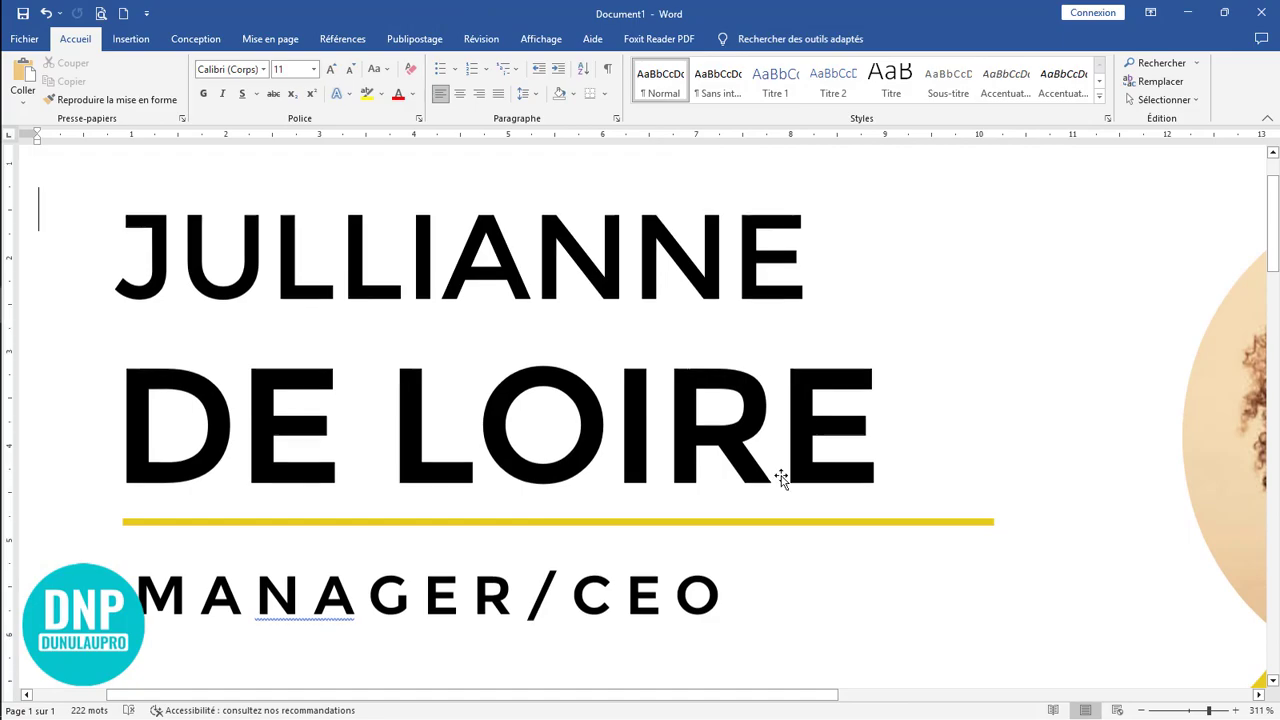
Duplicate the small yellow bar along the first Photoshop line to make a row of seven bars
scroll(786, 477, "down", 10)
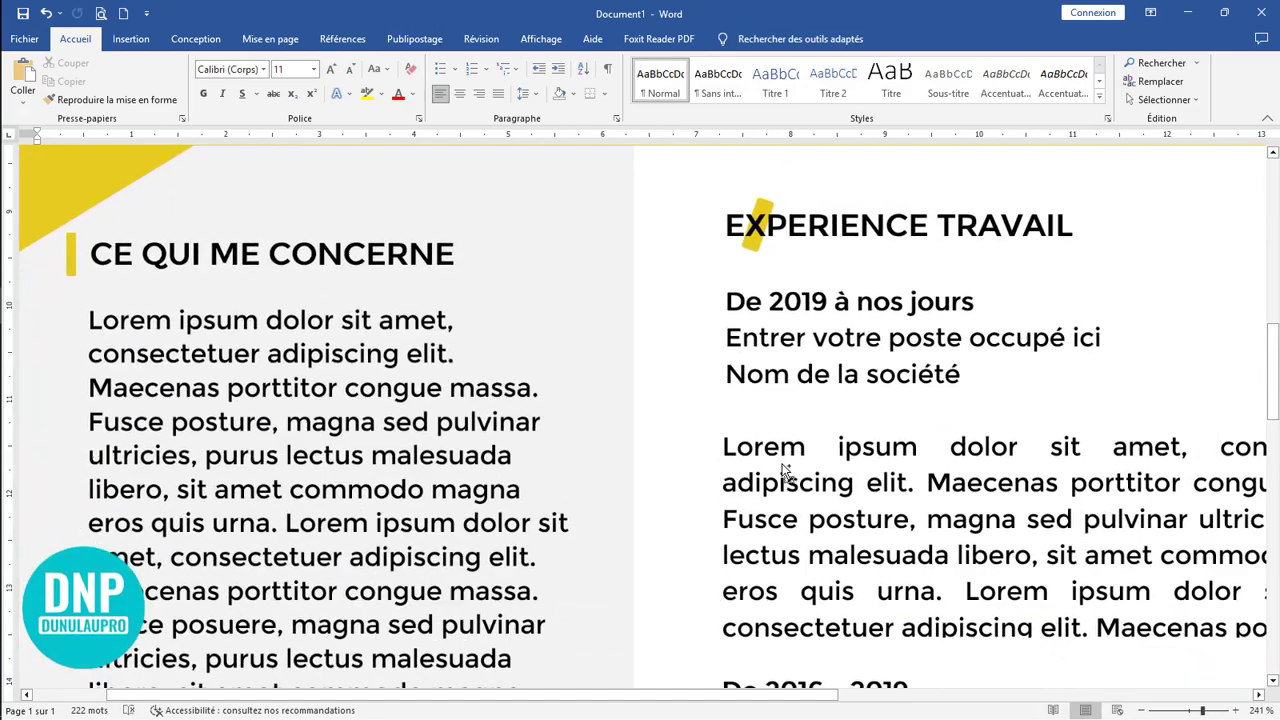
scroll(786, 477, "down", 13)
scroll(775, 464, "down", 4)
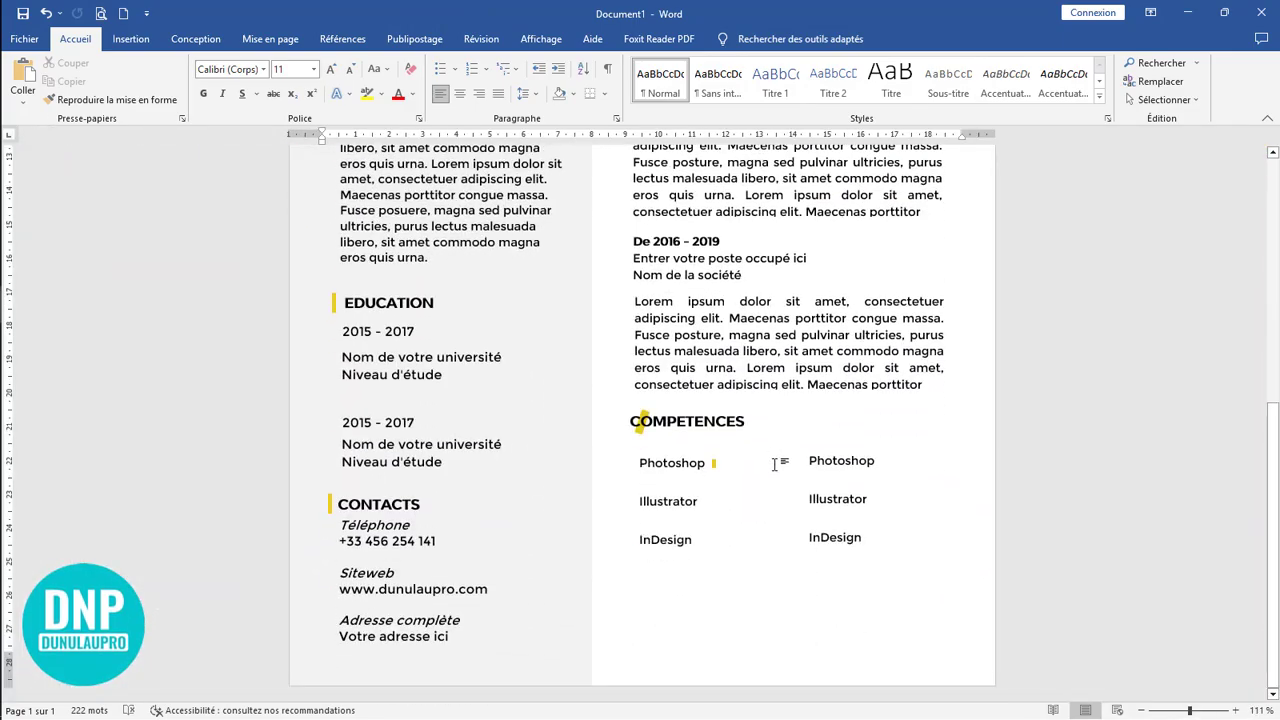
scroll(775, 464, "up", 14)
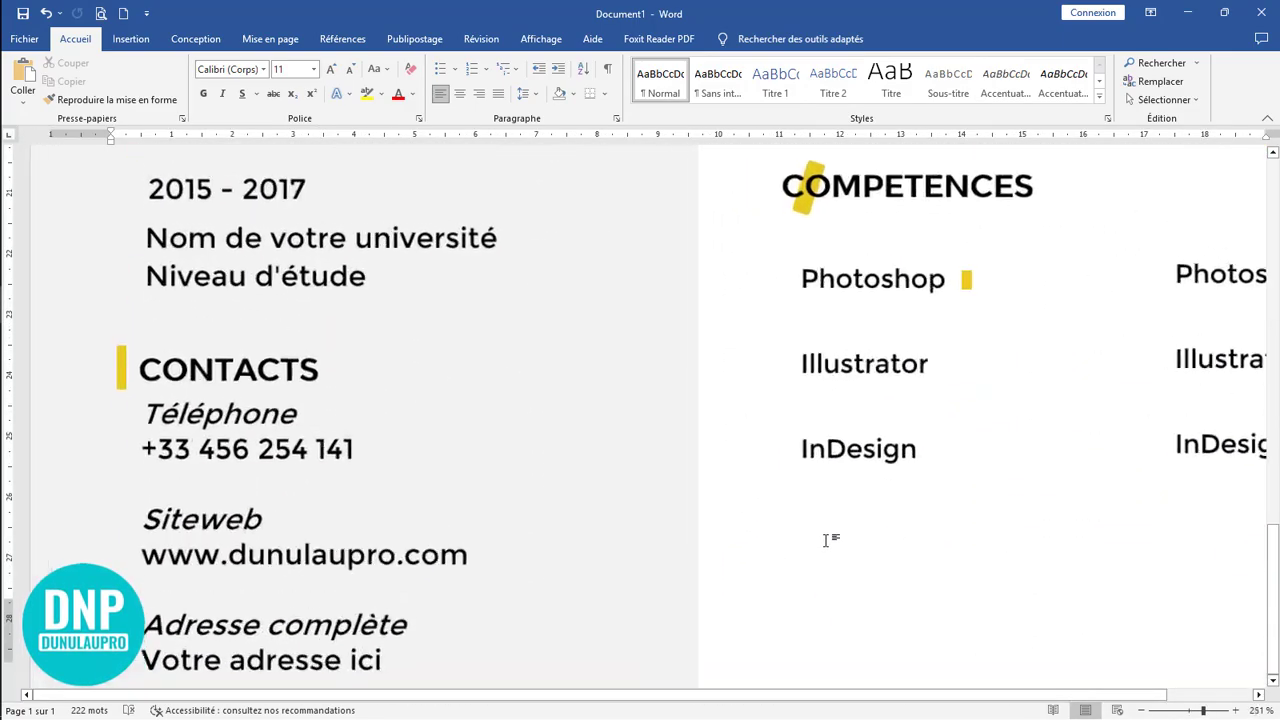
scroll(826, 540, "up", 1)
left_click_drag(757, 696, 1052, 637)
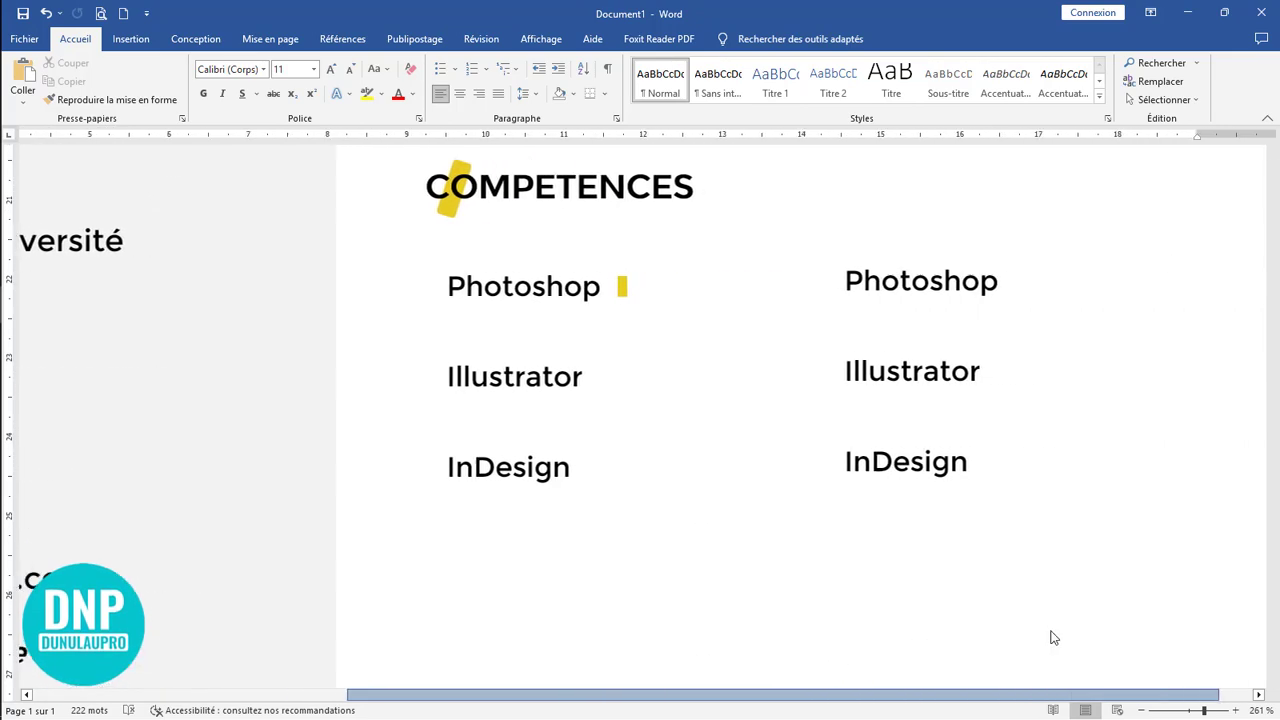
scroll(648, 314, "up", 4)
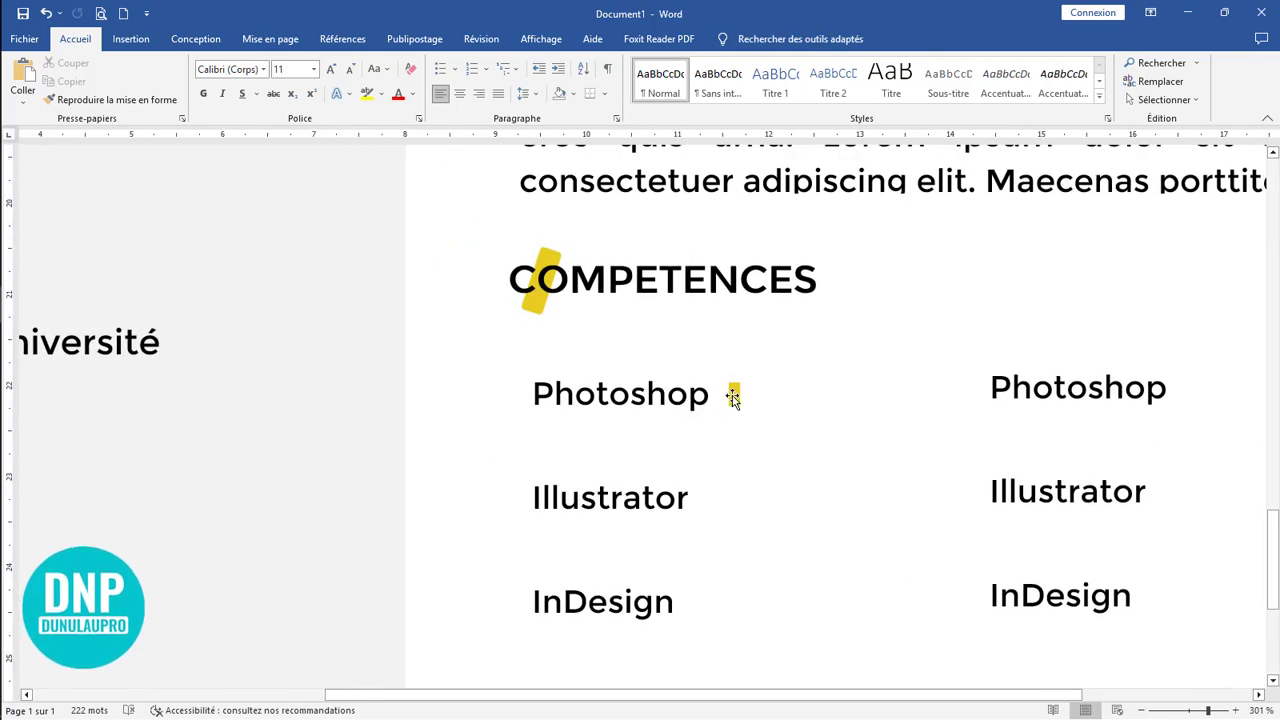
left_click(733, 396)
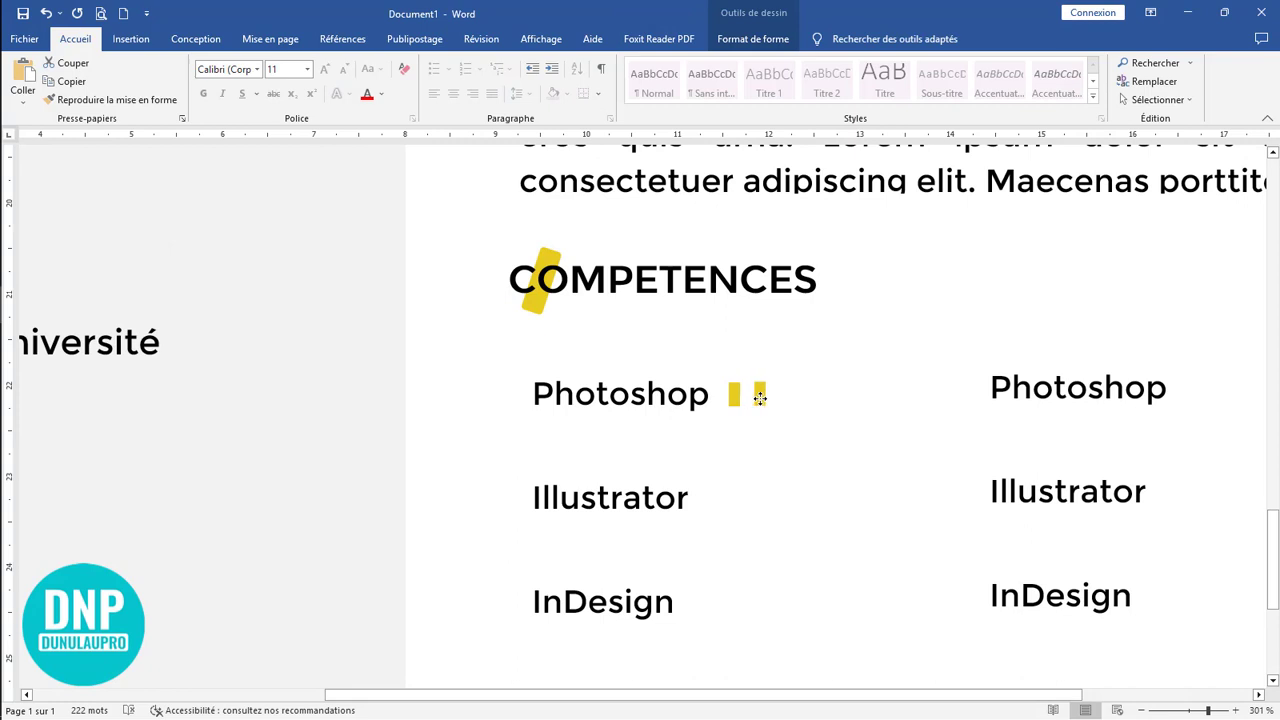
left_click_drag(760, 399, 760, 397)
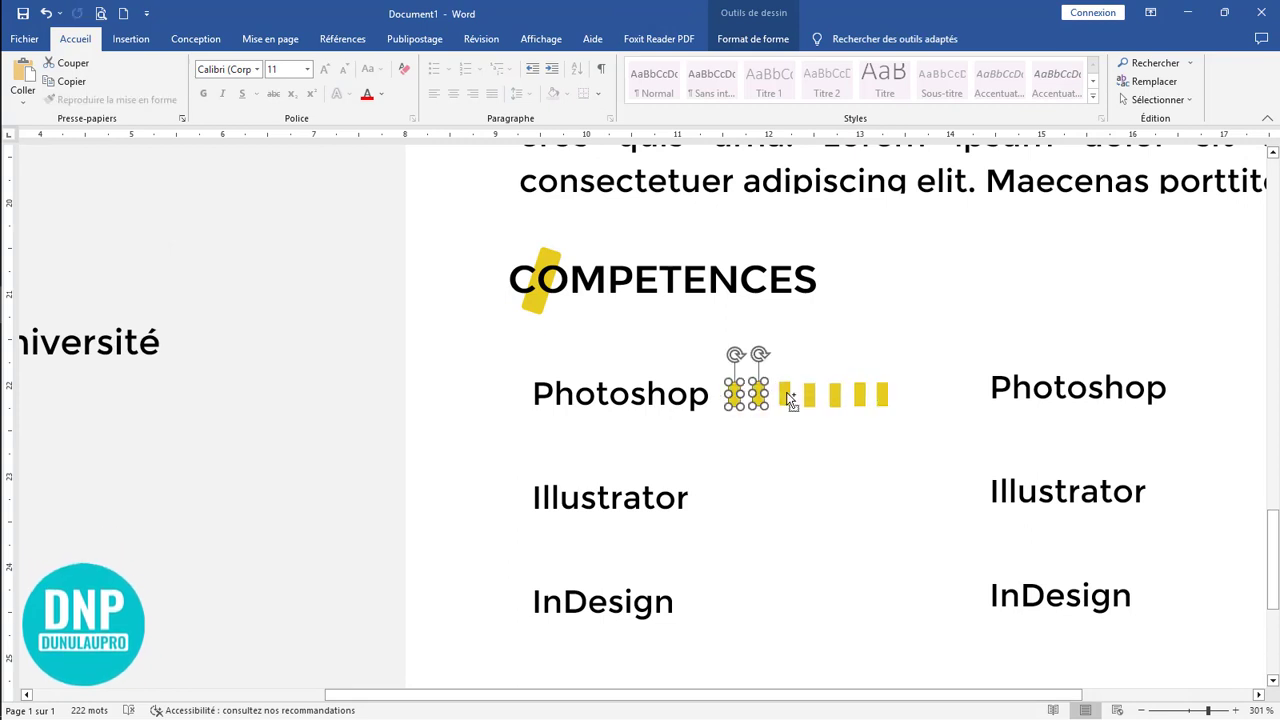
Select all seven yellow bars, align them to their middle and distribute them horizontally
left_click(810, 397, "shift")
left_click(835, 397, "shift")
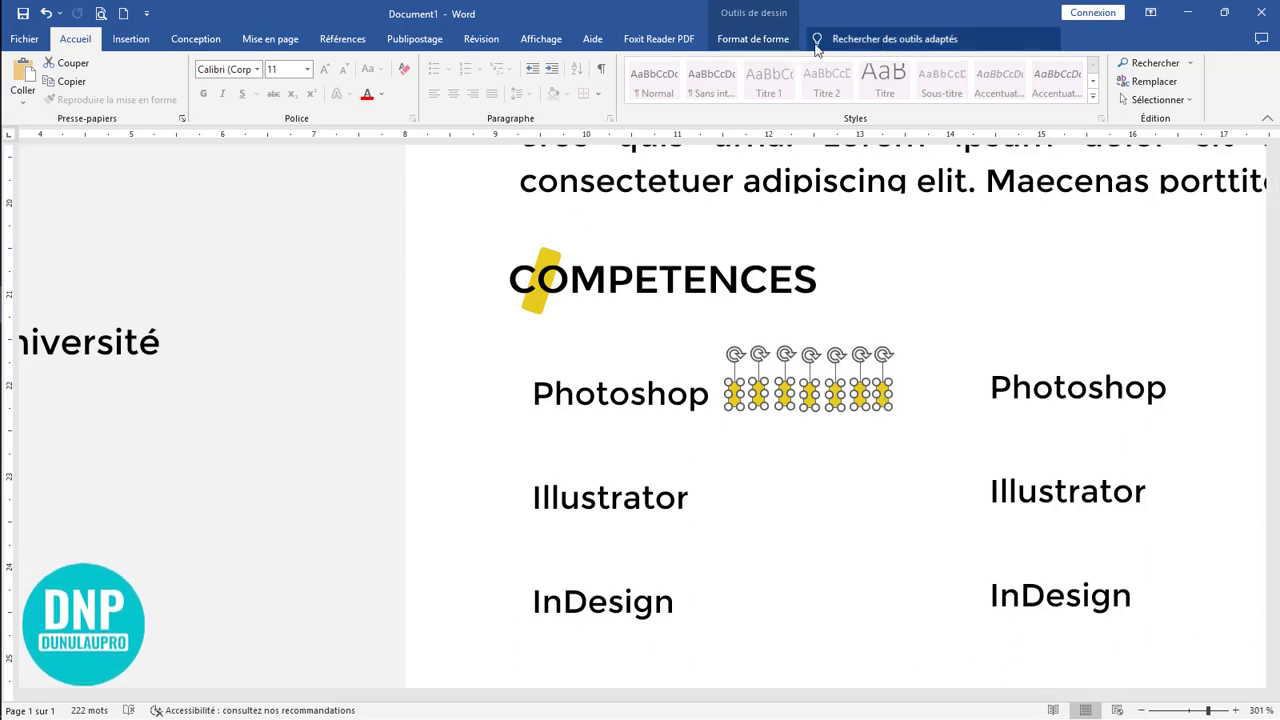
left_click(771, 42)
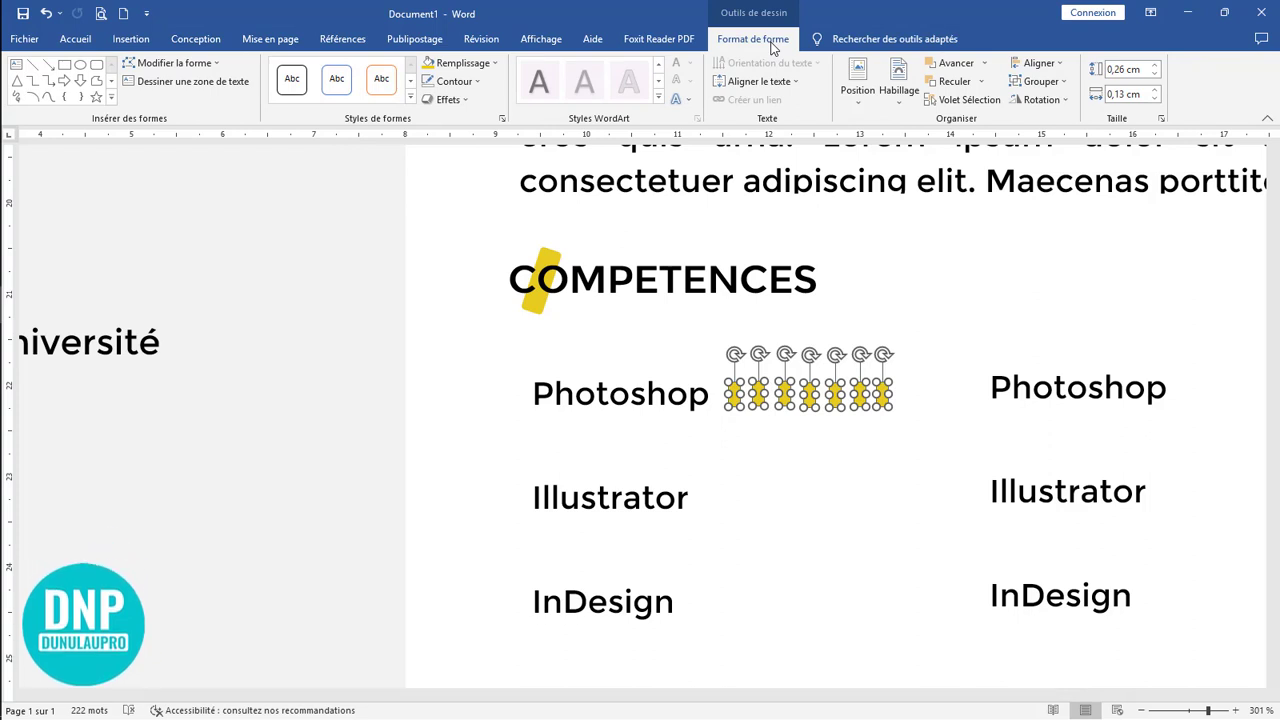
left_click(1060, 66)
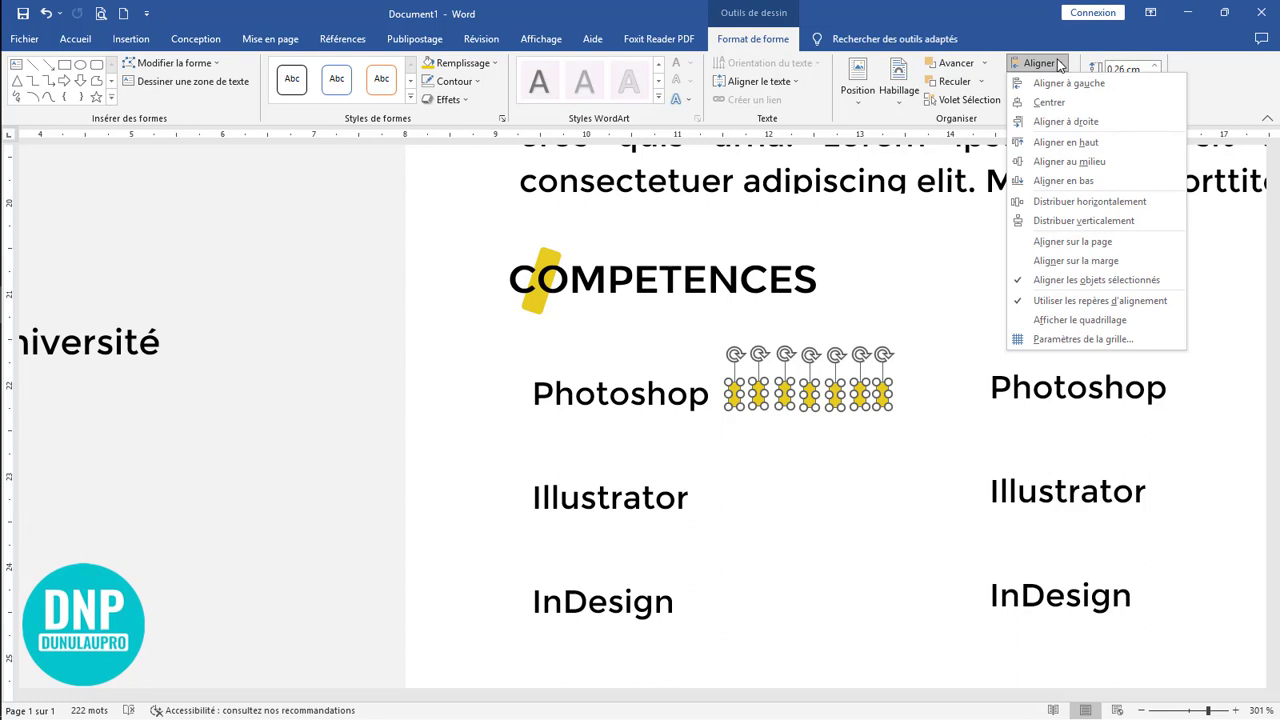
left_click(1070, 164)
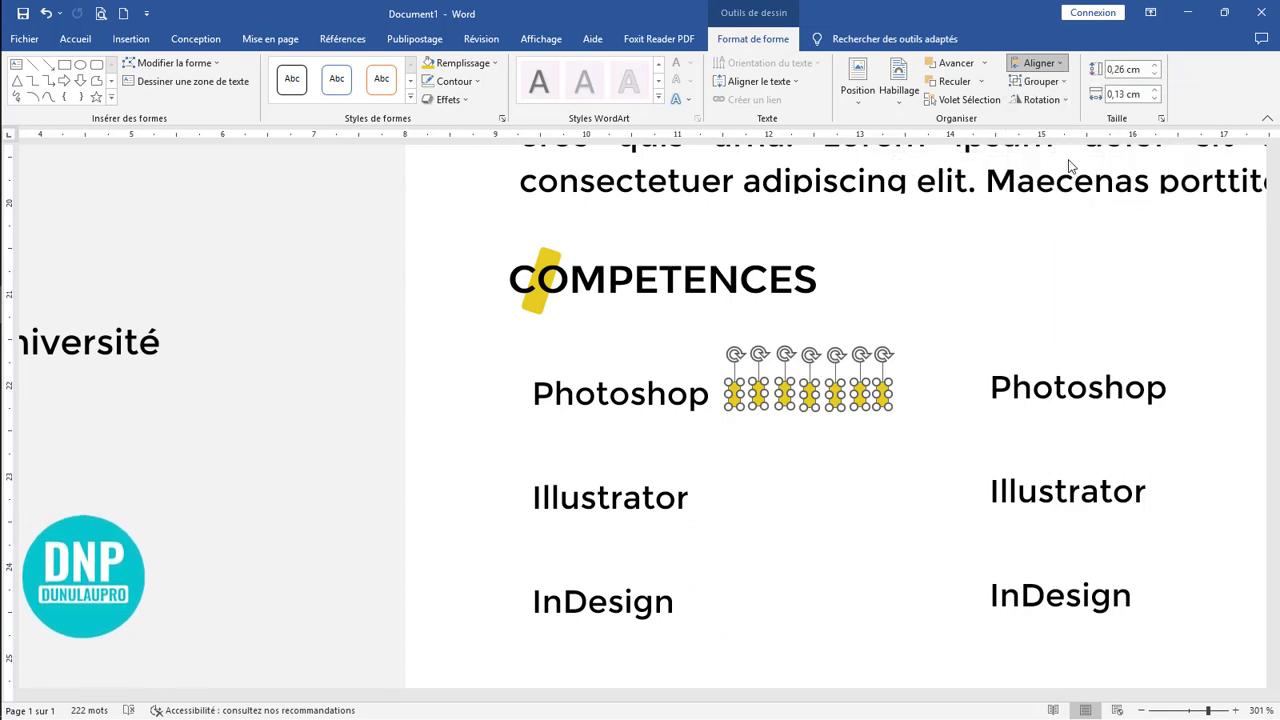
left_click(1052, 66)
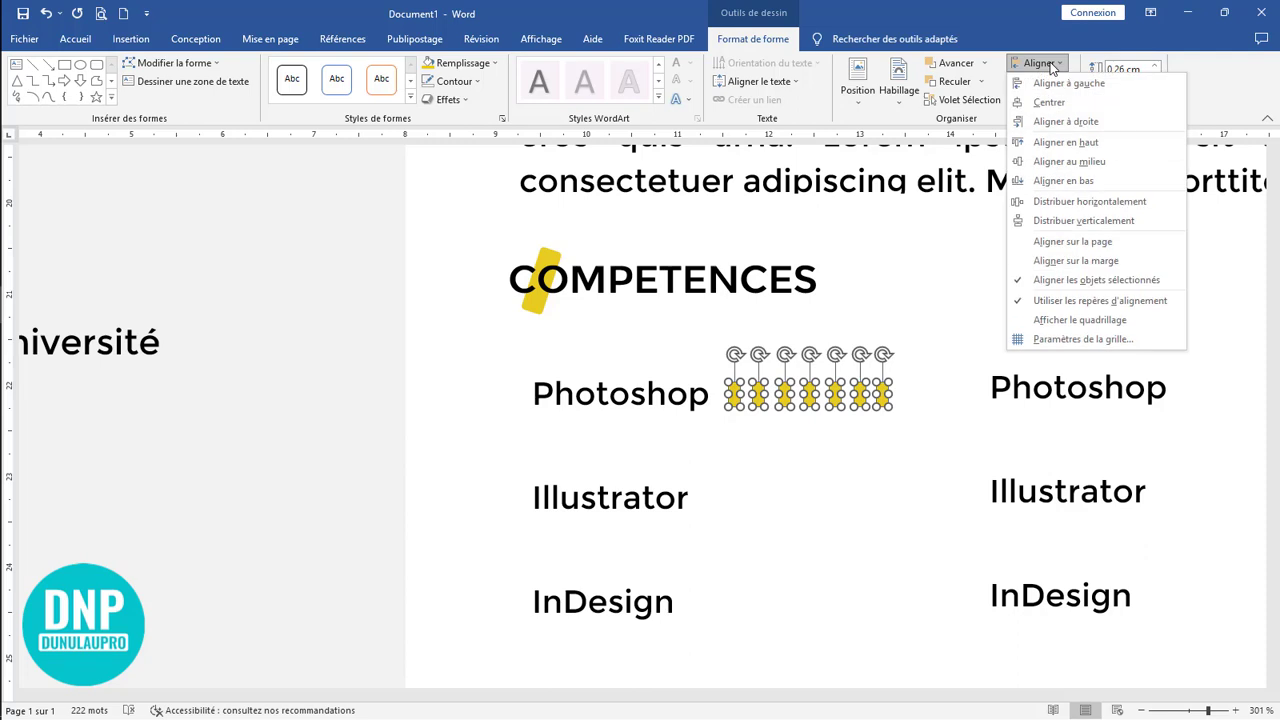
left_click(1080, 201)
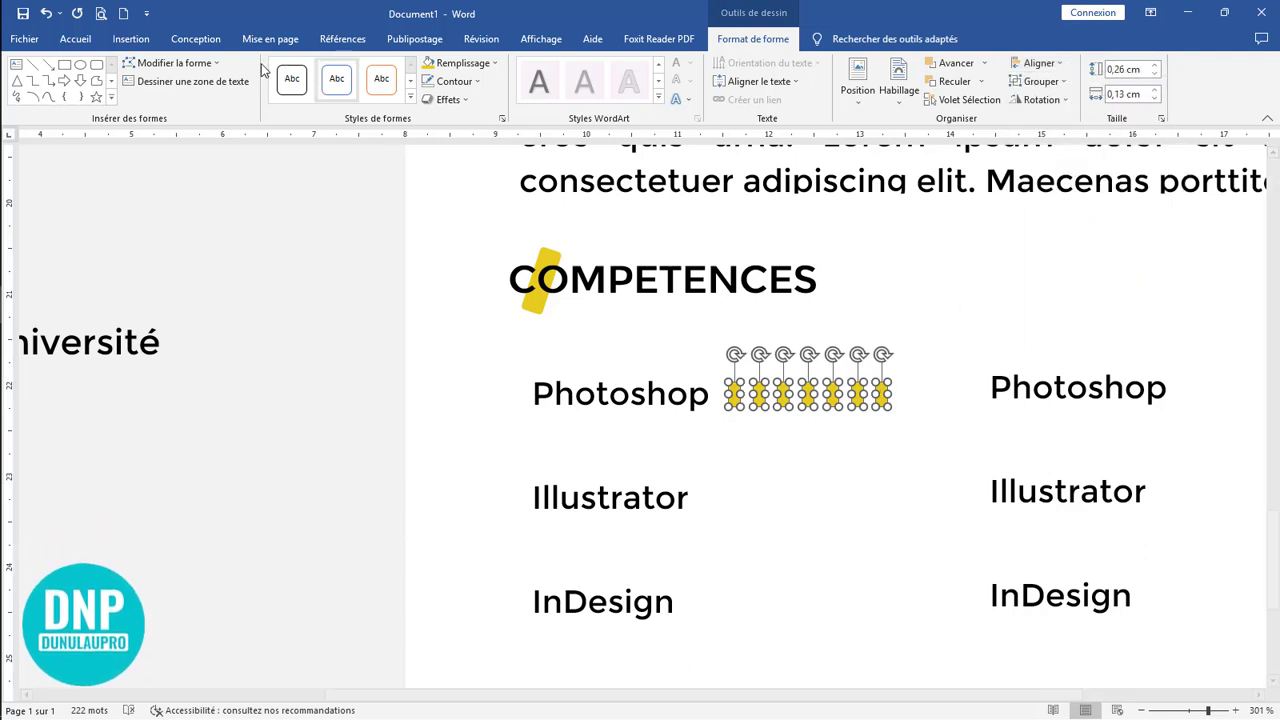
Group the seven yellow bars beside Photoshop and duplicate the group down to the Illustrator line
left_click(1042, 81)
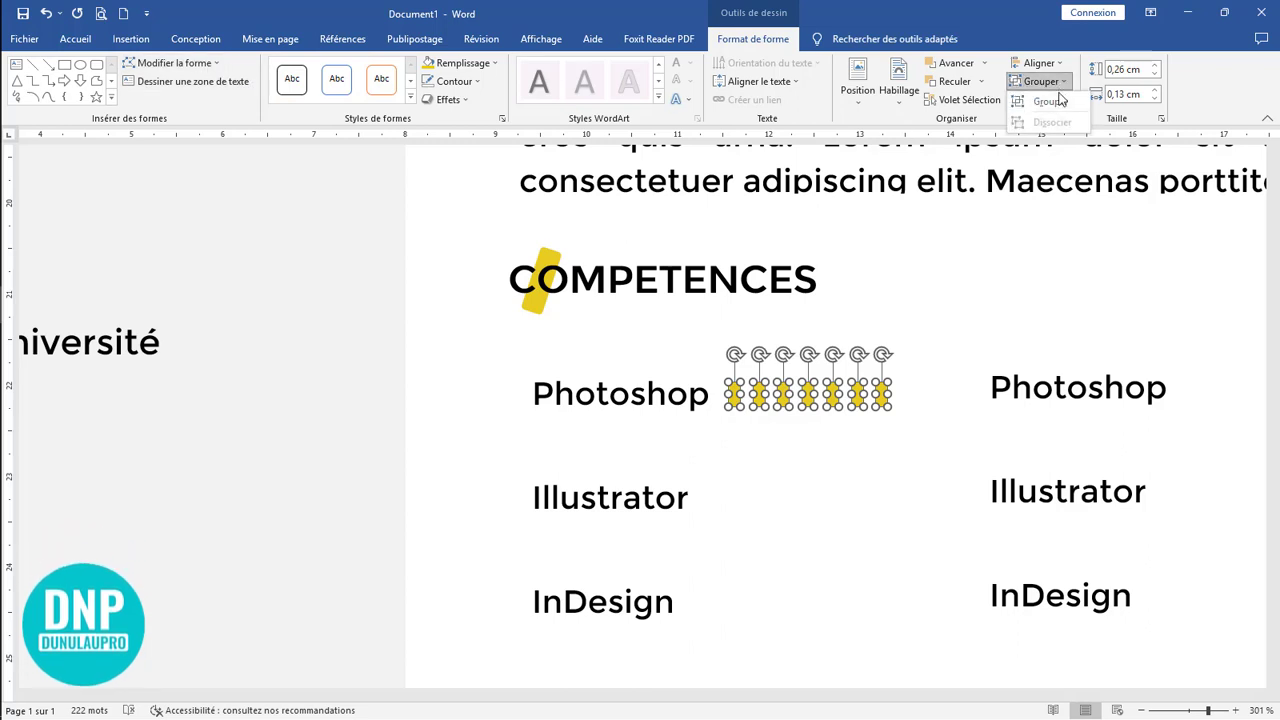
left_click(1052, 103)
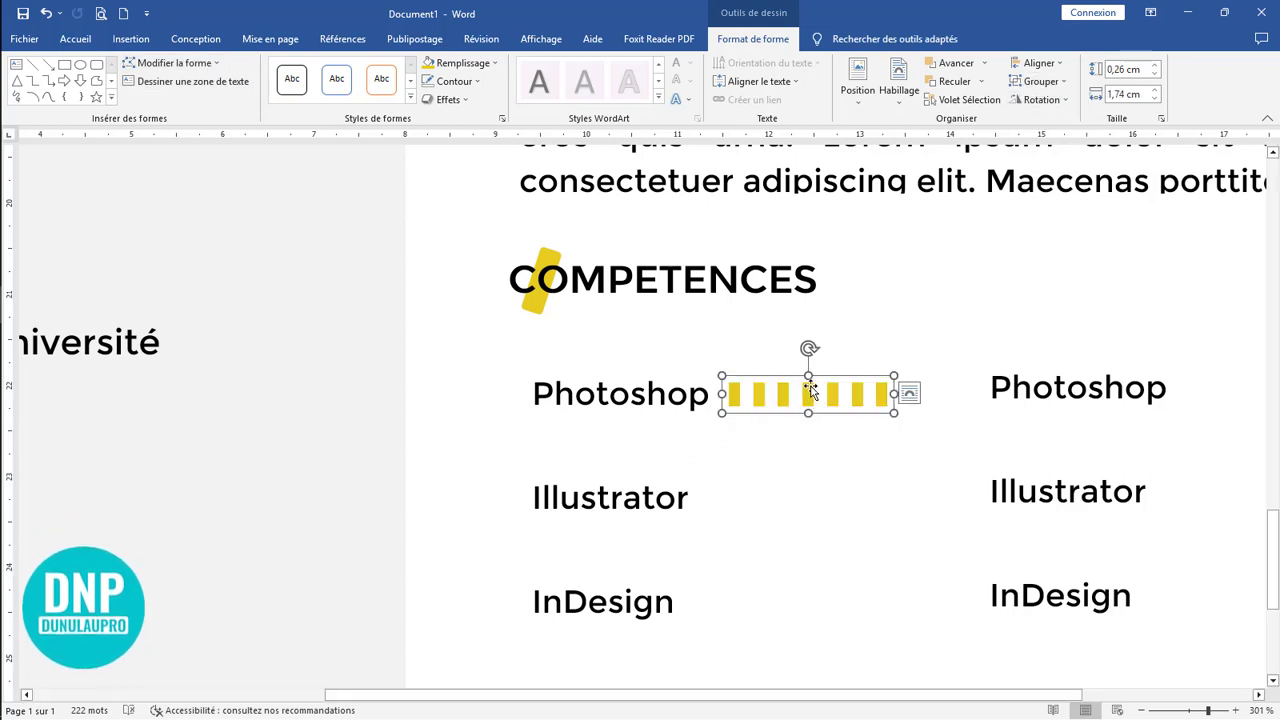
left_click_drag(822, 403, 813, 470)
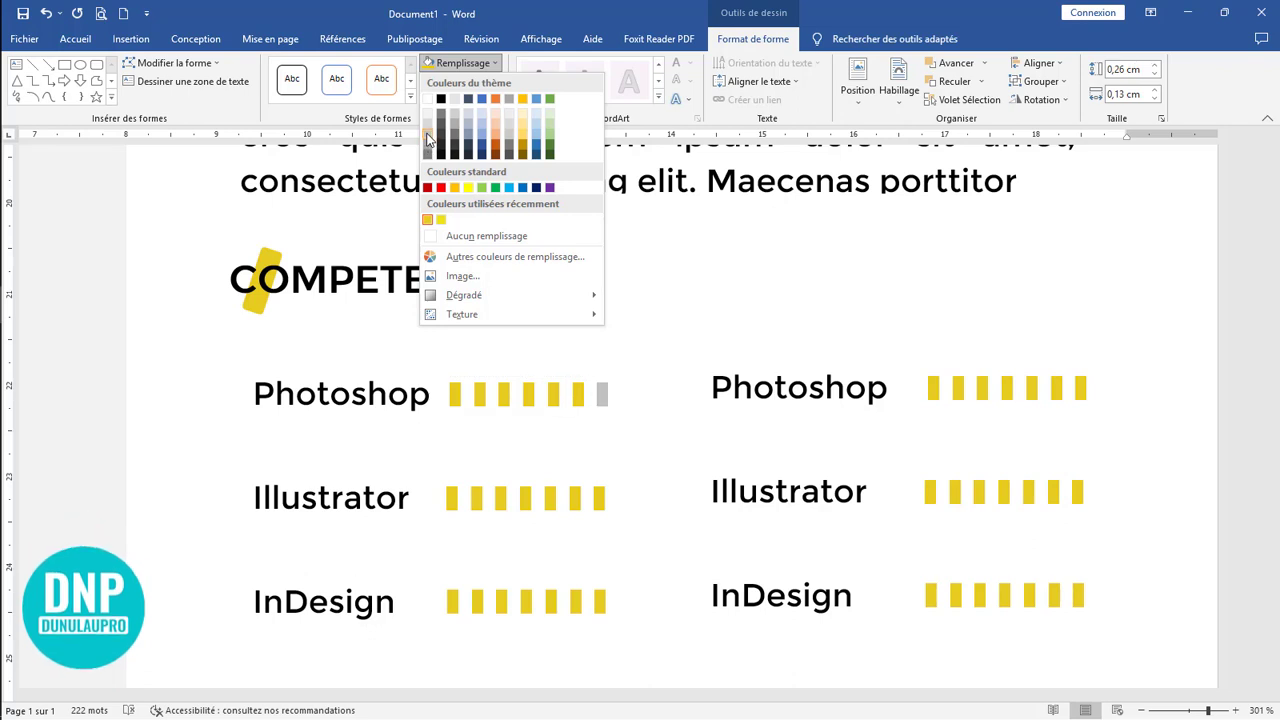
In the first skills list, recolour the last Photoshop bar and the last two Illustrator bars light grey
left_click(428, 140)
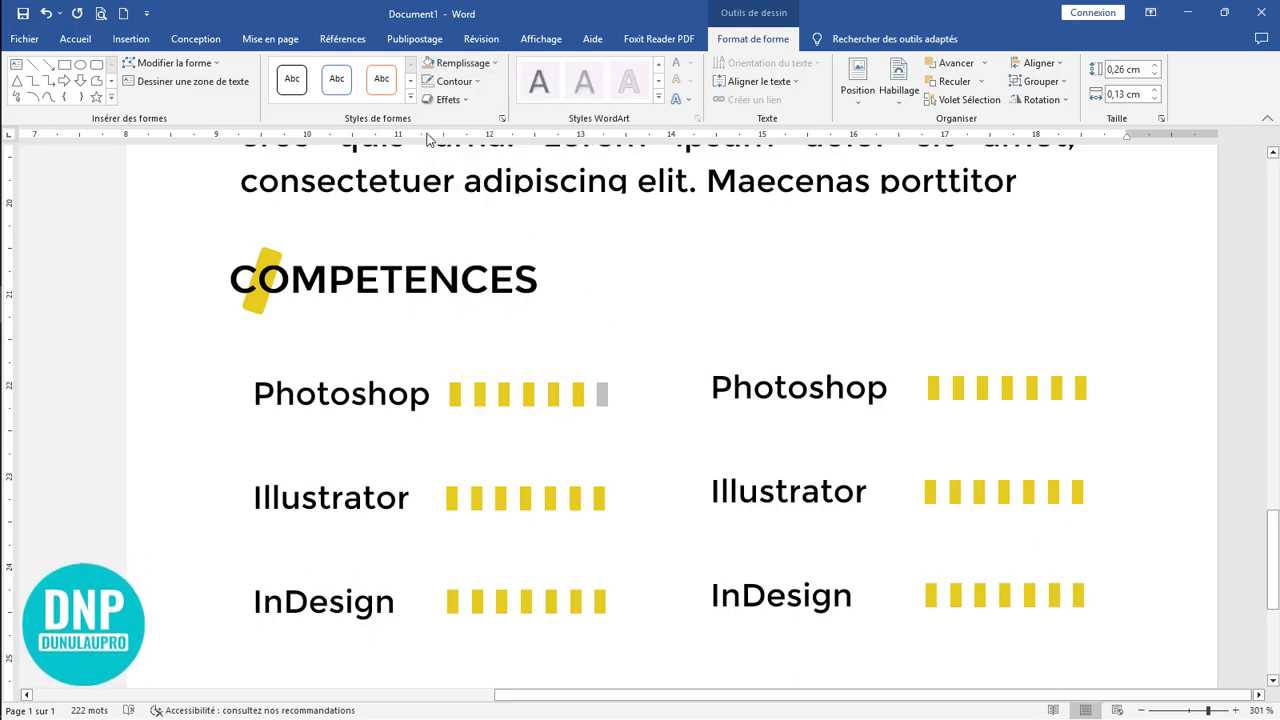
left_click(600, 500)
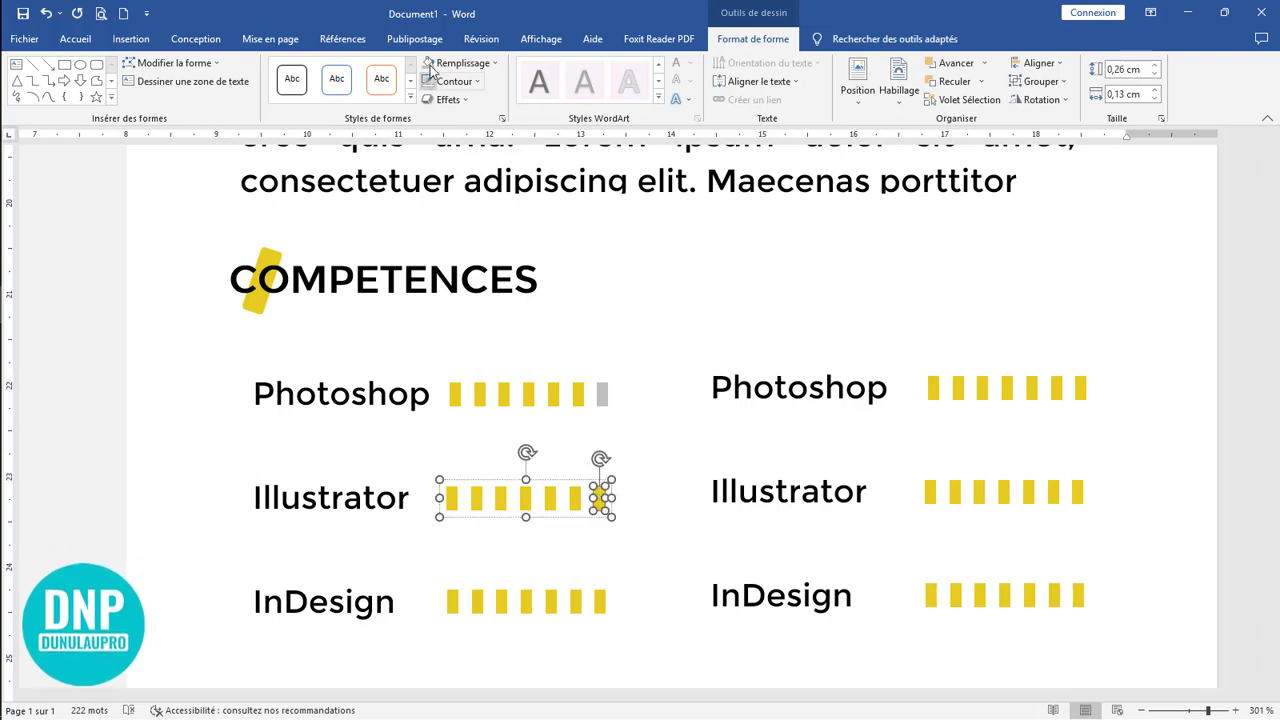
left_click(570, 490)
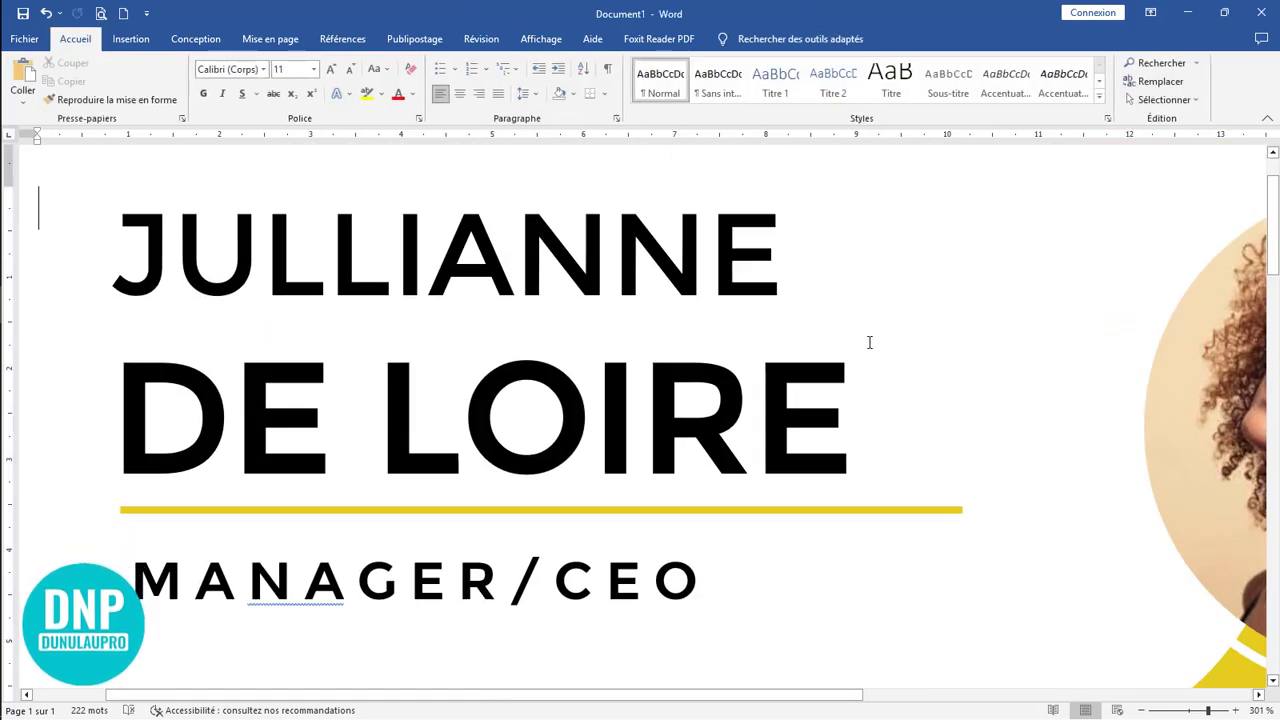
Duplicate the COMPETENCES heading and place the copy just below the skills lists
scroll(869, 343, "down", 20)
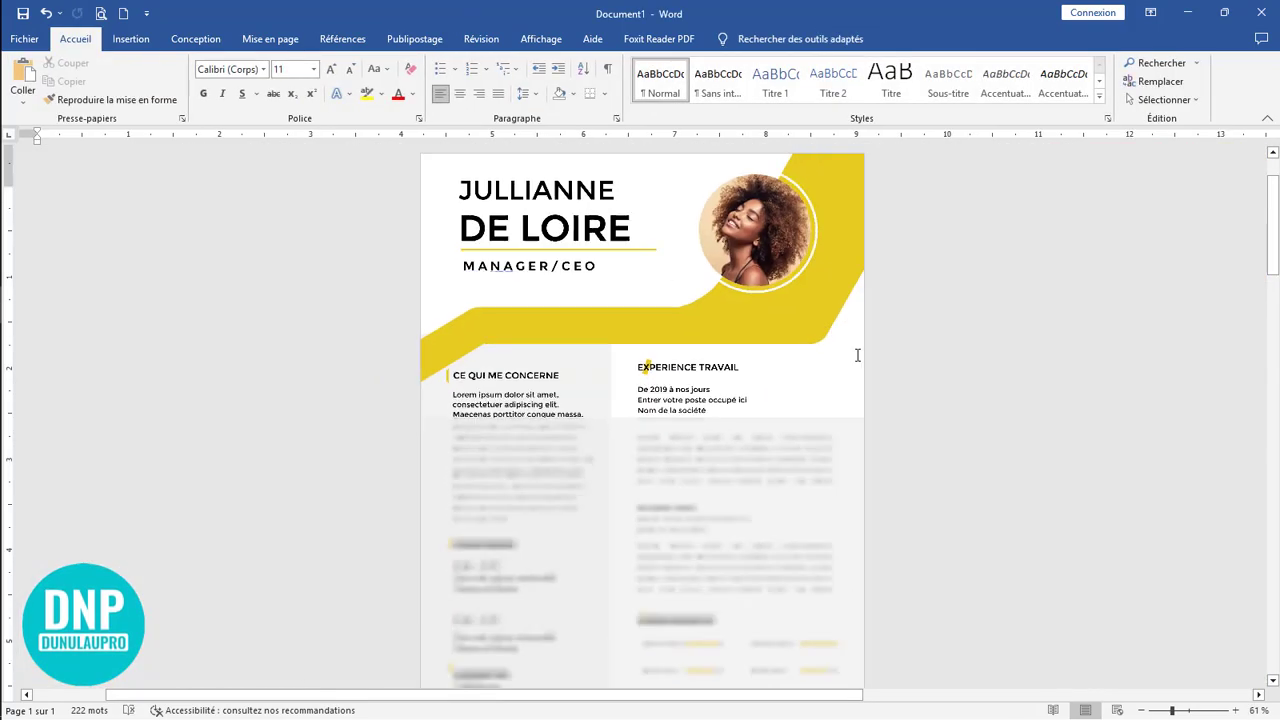
scroll(857, 354, "down", 5)
scroll(857, 354, "up", 9)
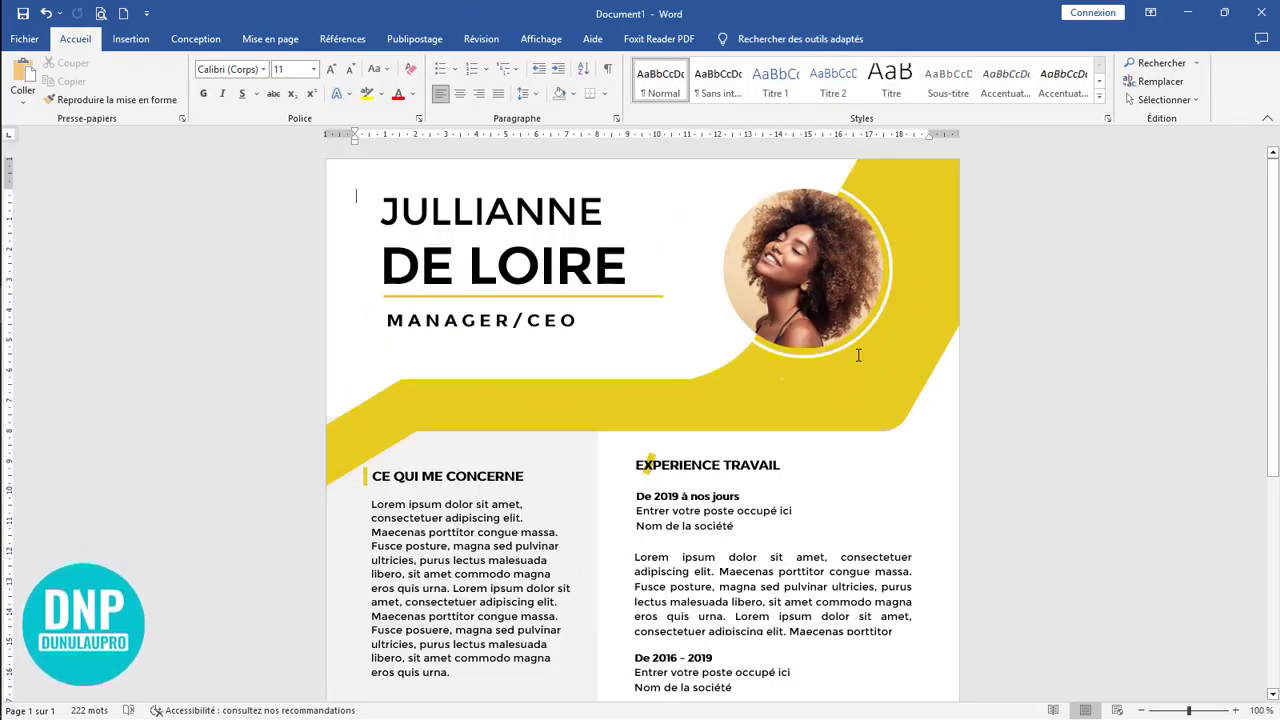
scroll(858, 355, "down", 6)
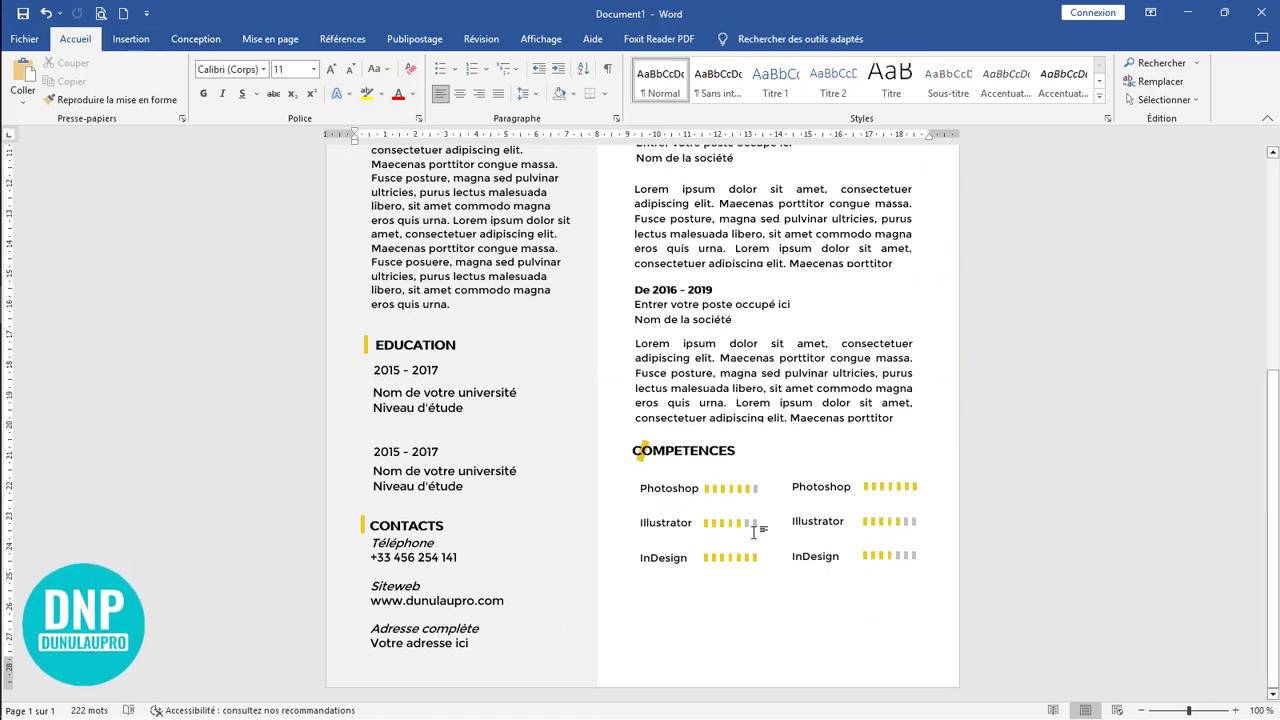
left_click(702, 463)
left_click_drag(708, 440, 708, 568)
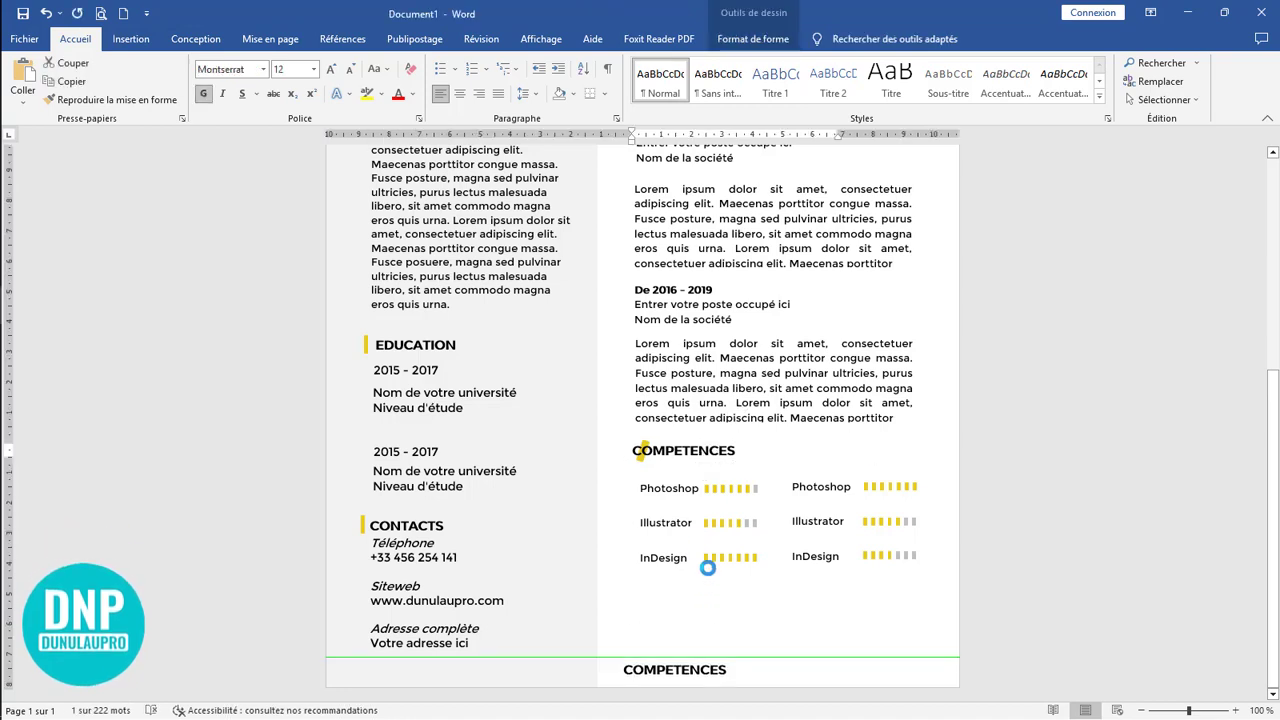
left_click_drag(703, 517, 715, 514)
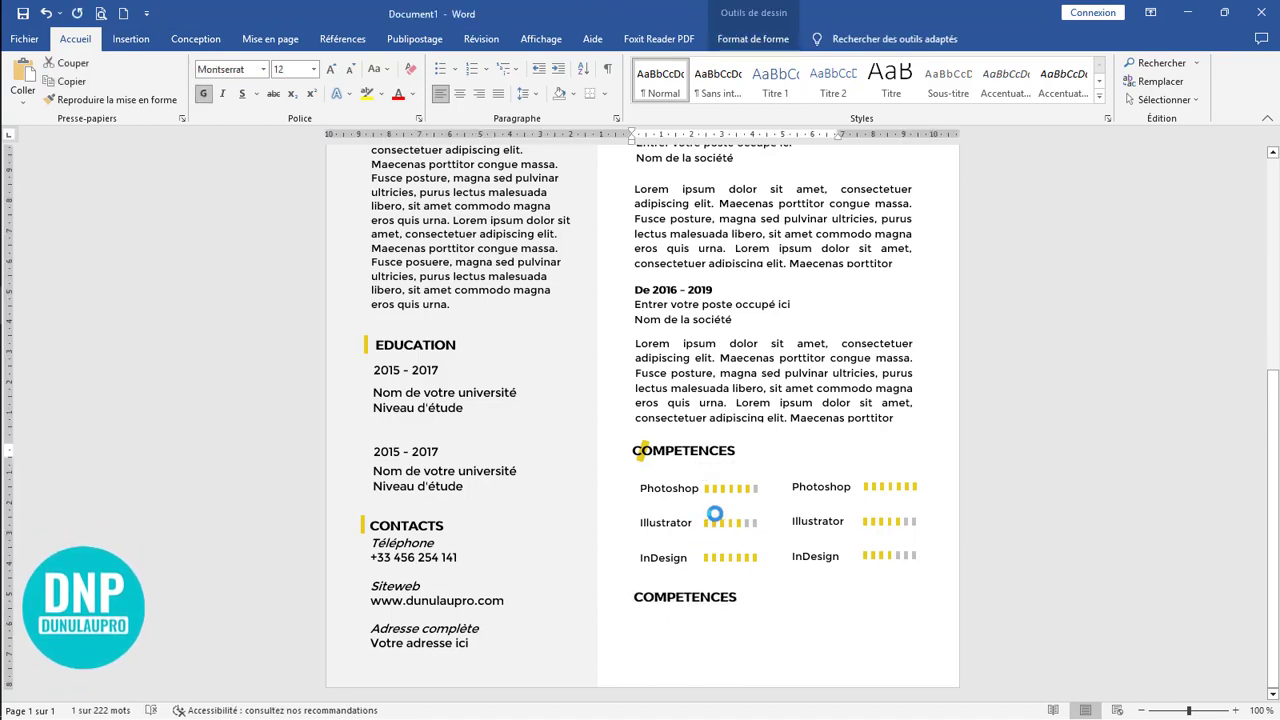
Shift the original COMPETENCES heading aside and duplicate its slanted yellow accent down to the new heading
left_click(642, 450)
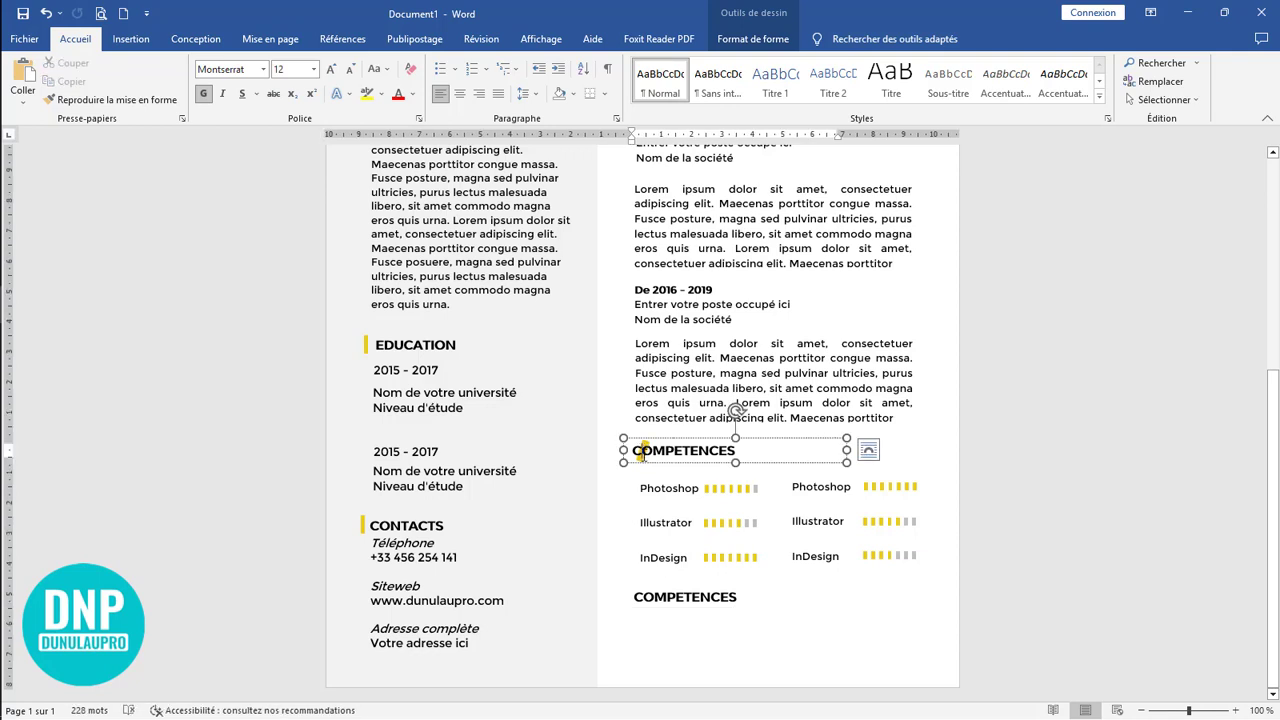
left_click_drag(703, 462, 741, 462)
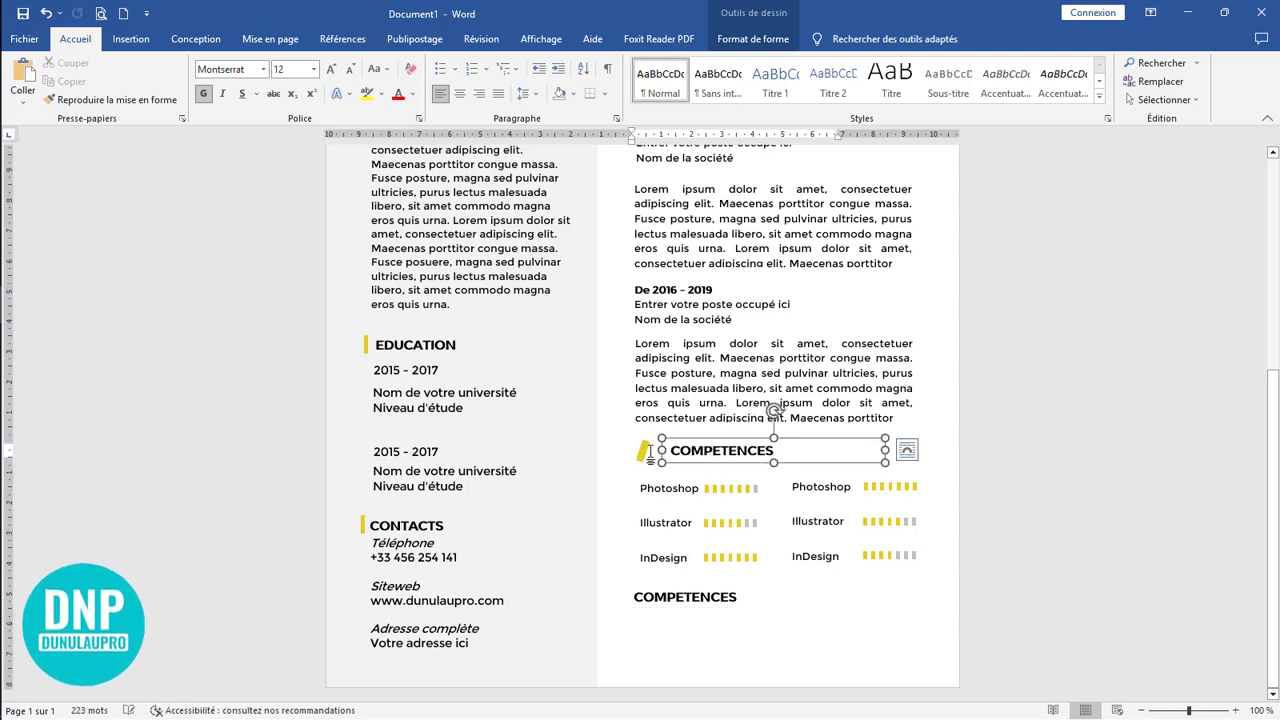
left_click(643, 450)
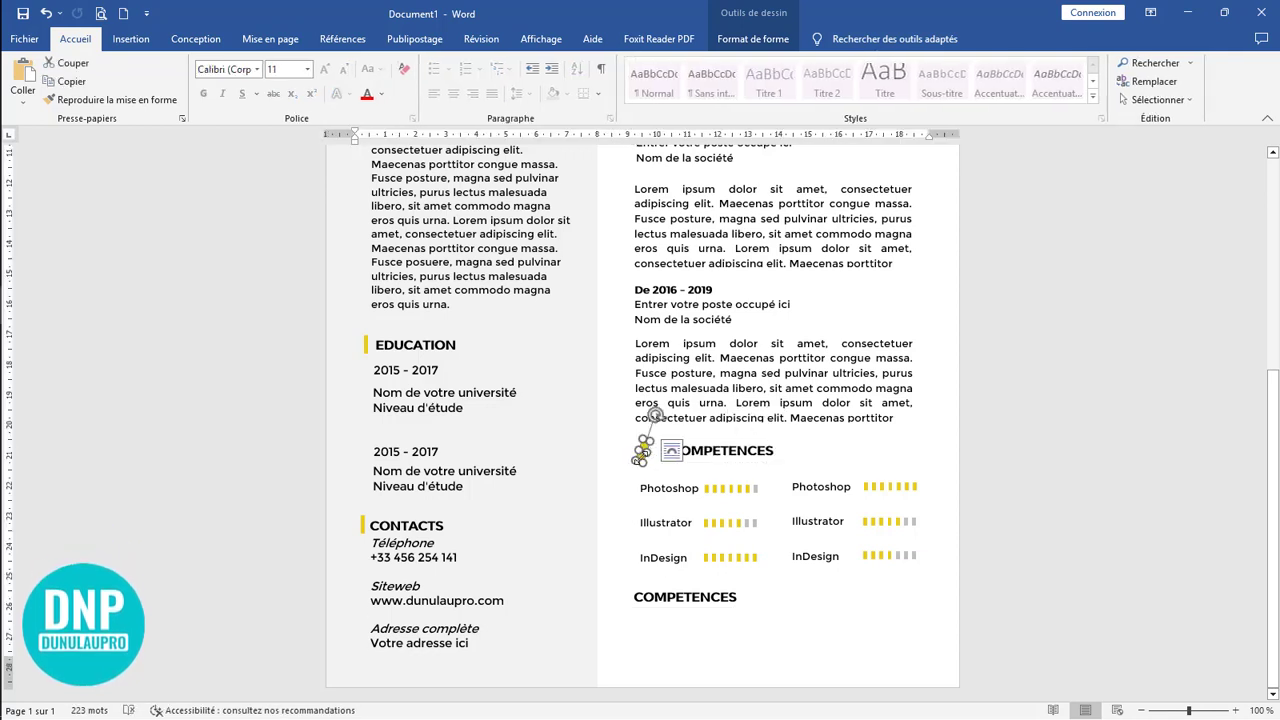
left_click_drag(642, 497, 646, 571)
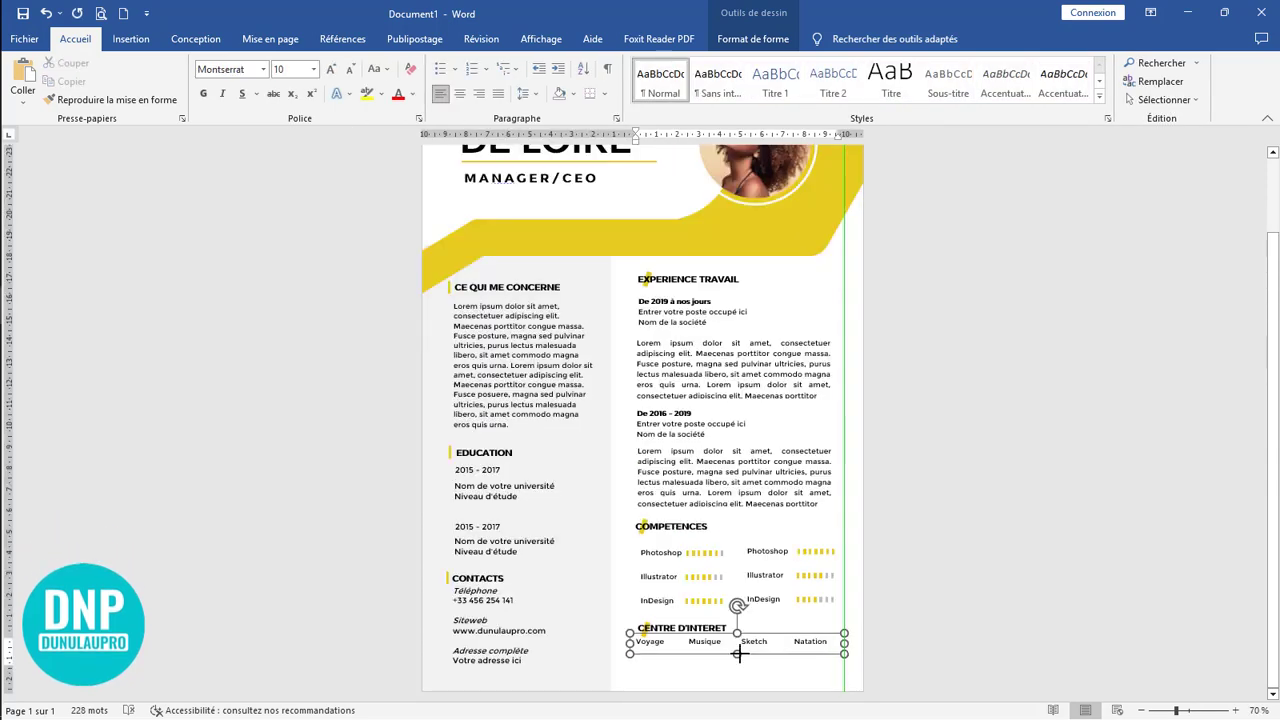
Lower the text box with Voyage, Musique, Sketch and Natation below CENTRE D'INTERET and widen it to the page's right edge
left_click_drag(746, 652, 748, 648)
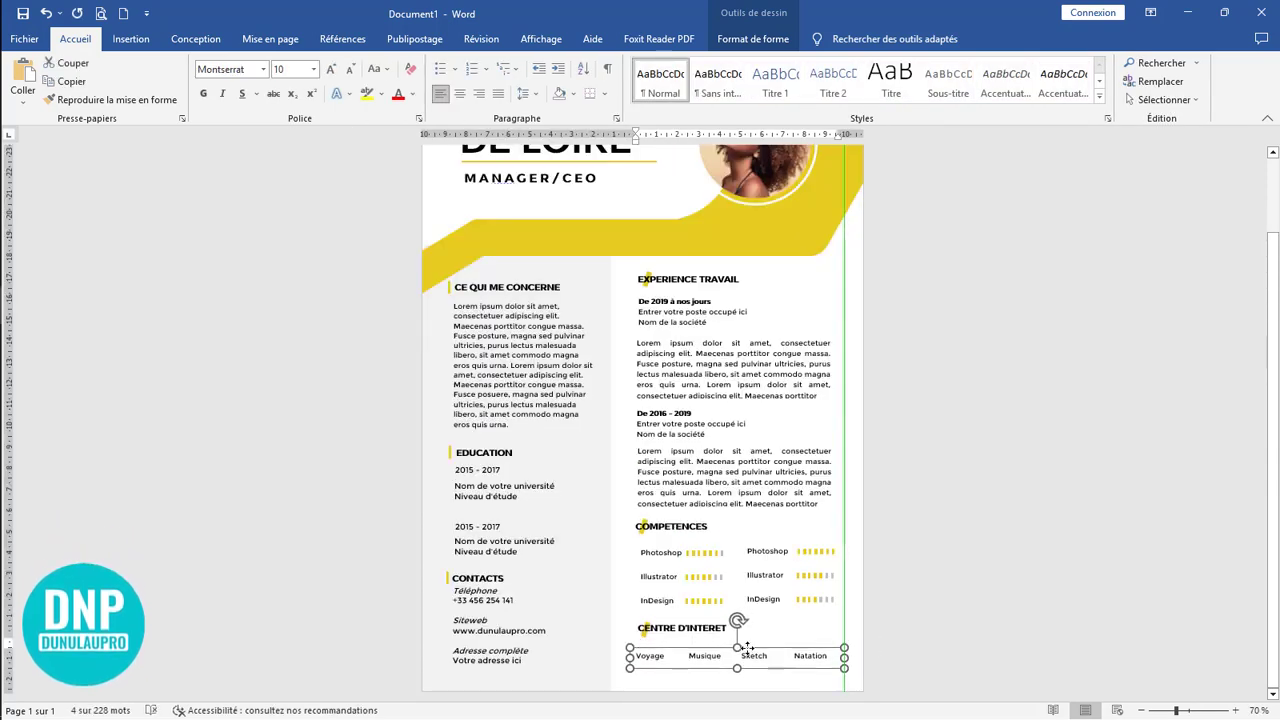
left_click_drag(845, 657, 862, 657)
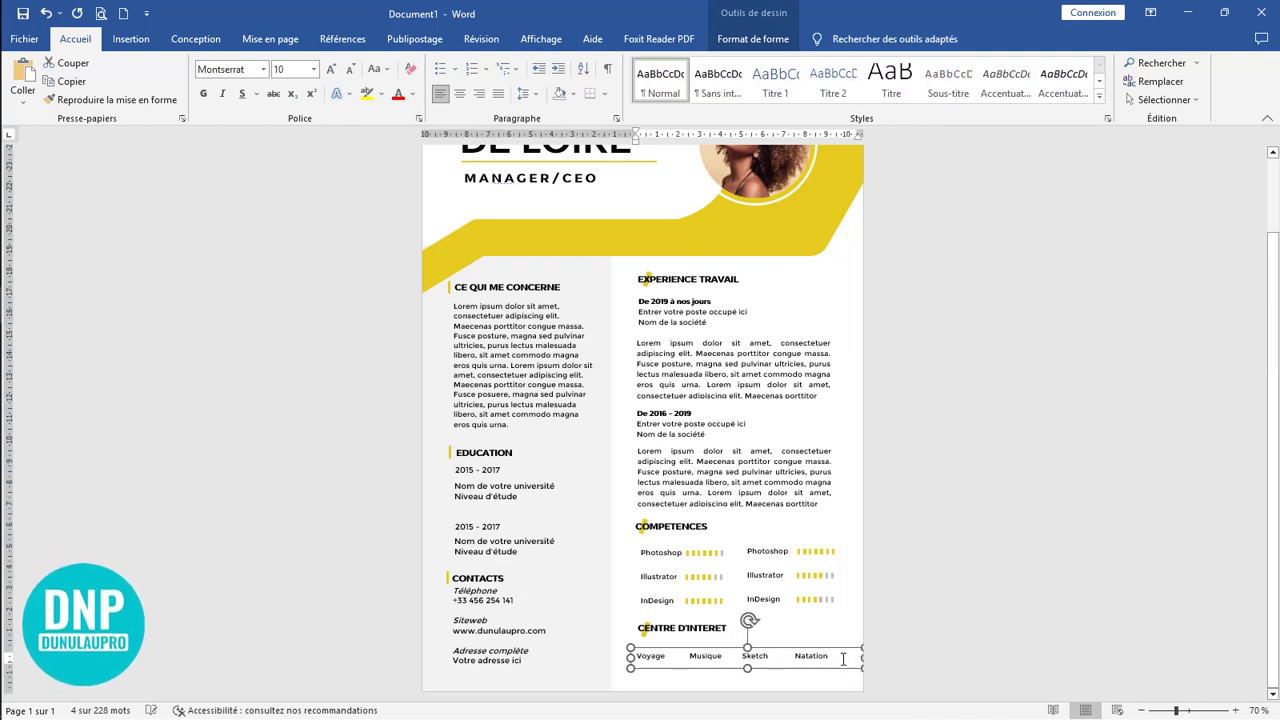
left_click_drag(612, 653, 612, 655)
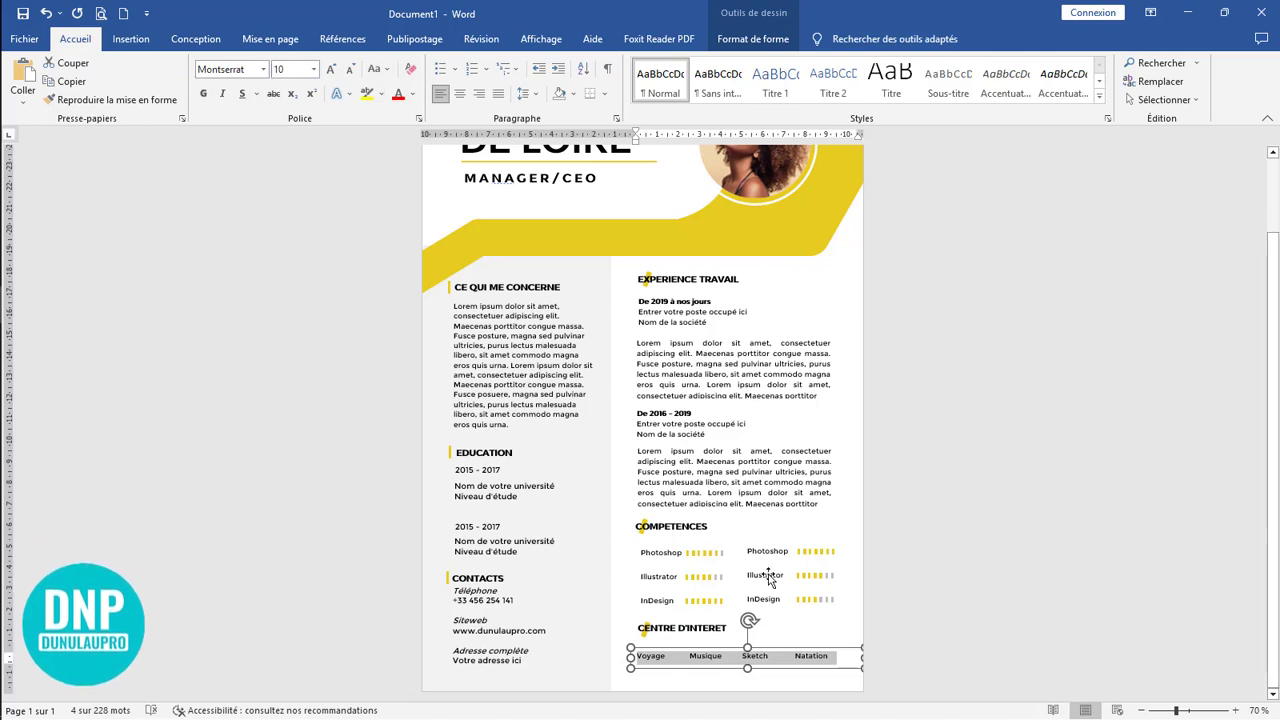
Draw a small circle, about 0.21 cm high and 0.19 cm wide, just above and before the CENTRE D'INTERET heading
scroll(842, 573, "down", 6)
scroll(842, 573, "up", 13)
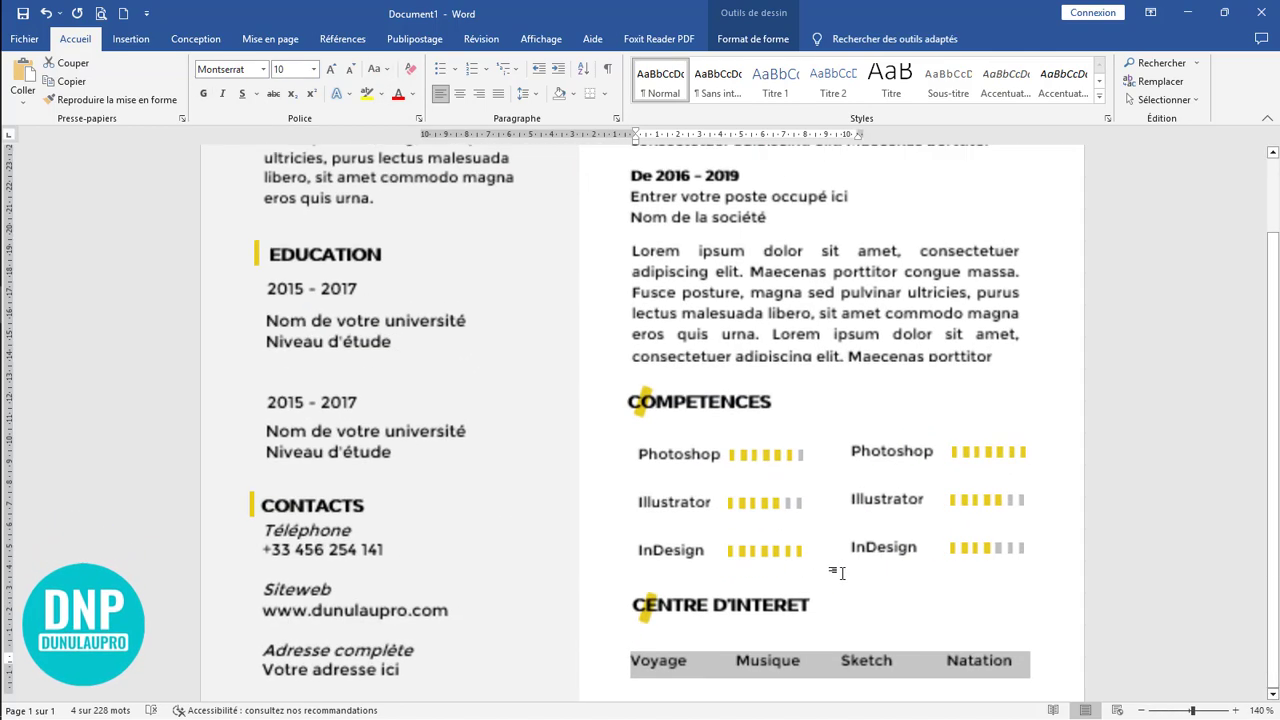
scroll(842, 573, "down", 1)
left_click(688, 628)
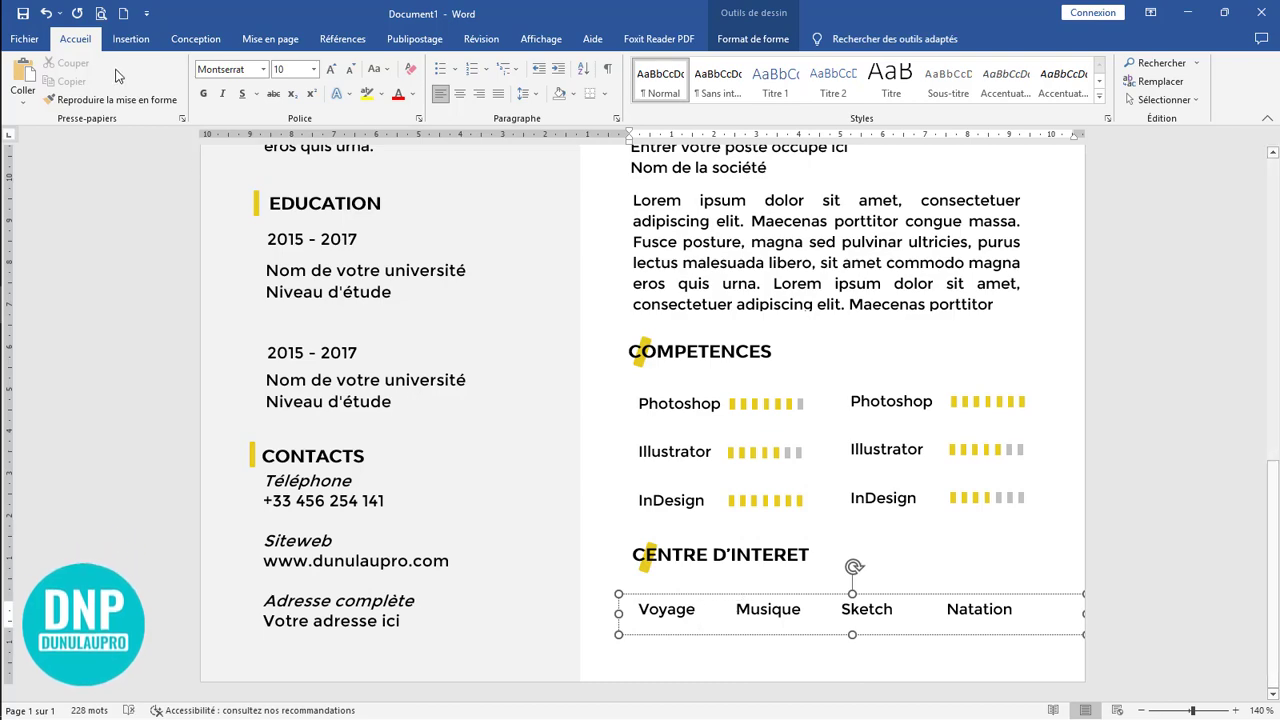
left_click(131, 38)
left_click(226, 96)
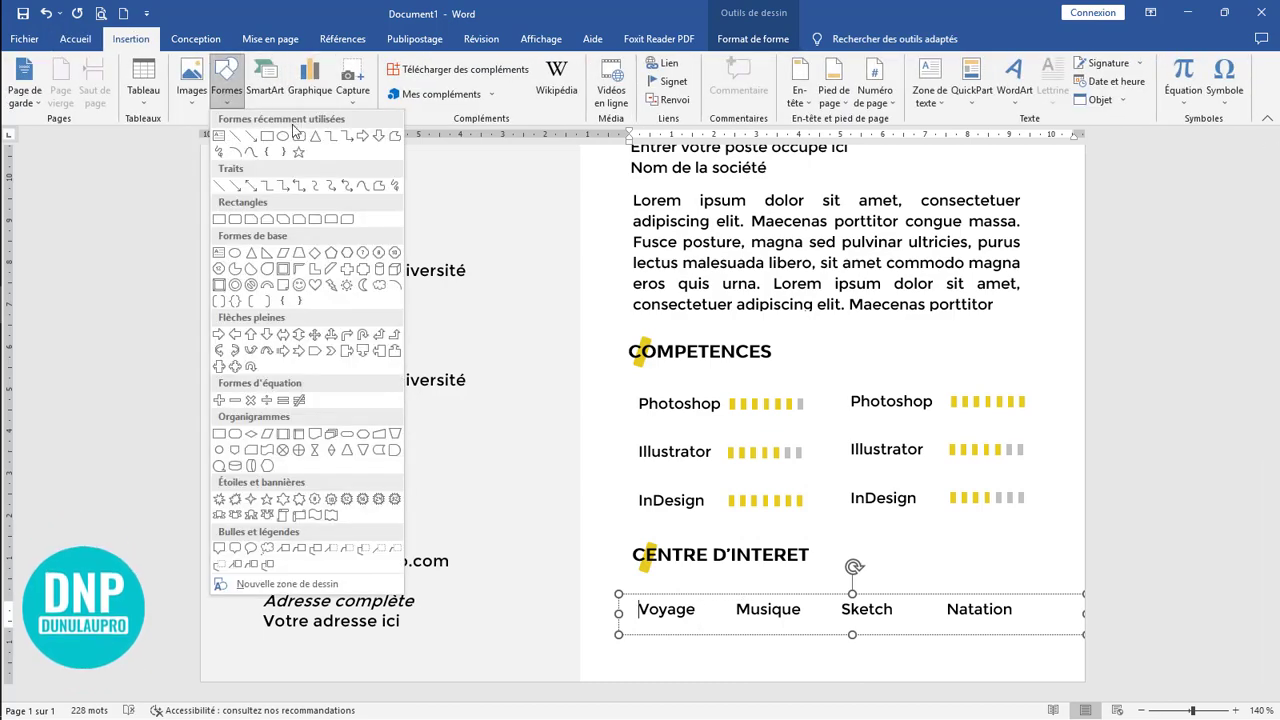
left_click(220, 132)
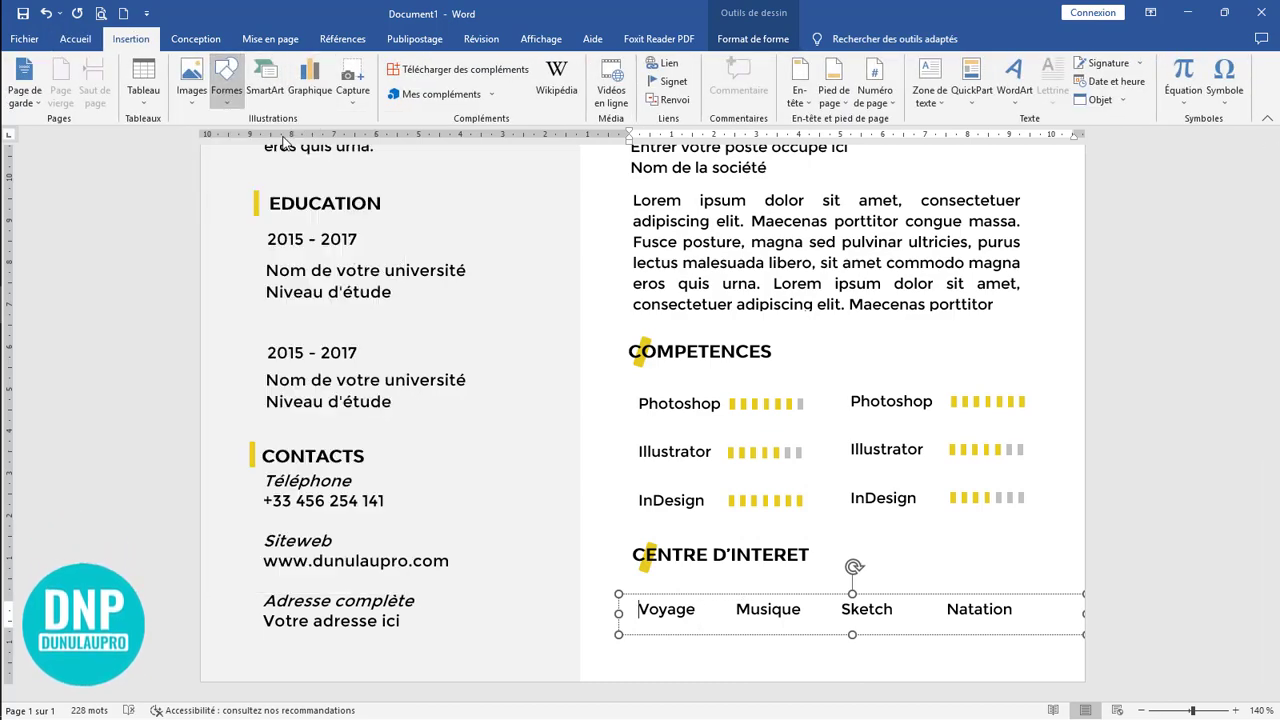
left_click(609, 528)
scroll(687, 538, "up", 5, "ctrl")
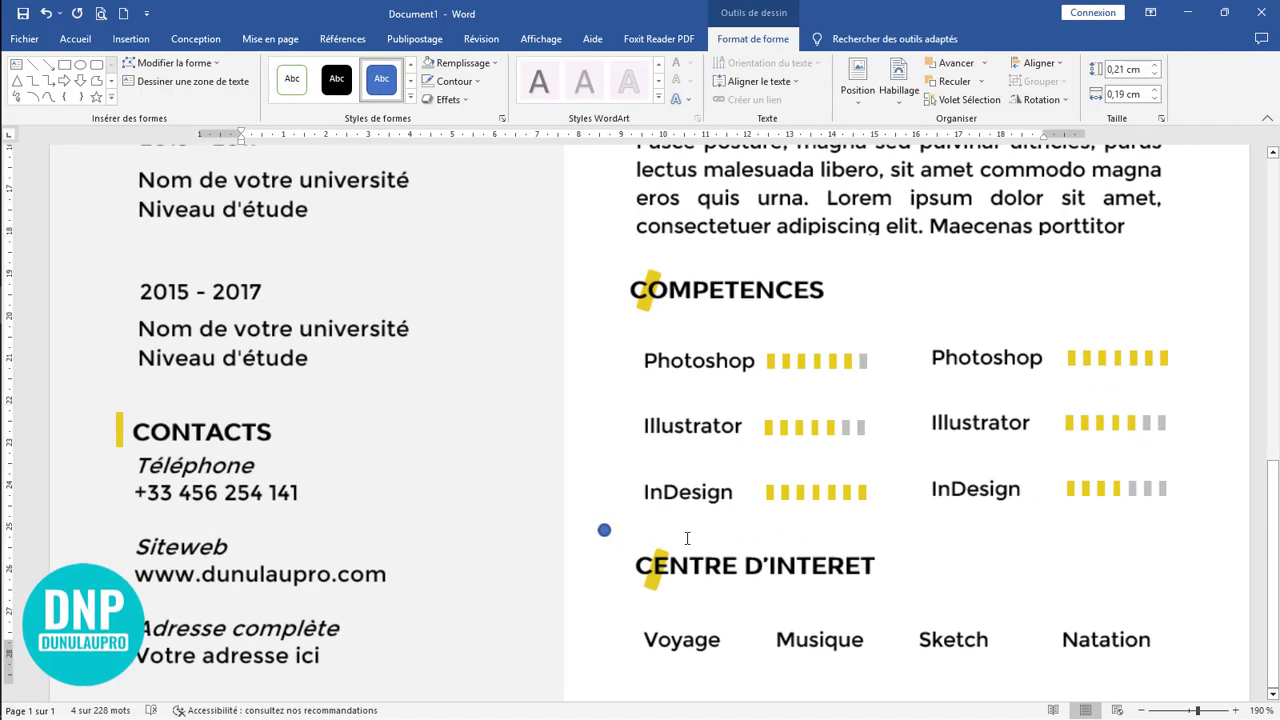
Fill the small circle with the recently used golden yellow and remove its outline
left_click(463, 65)
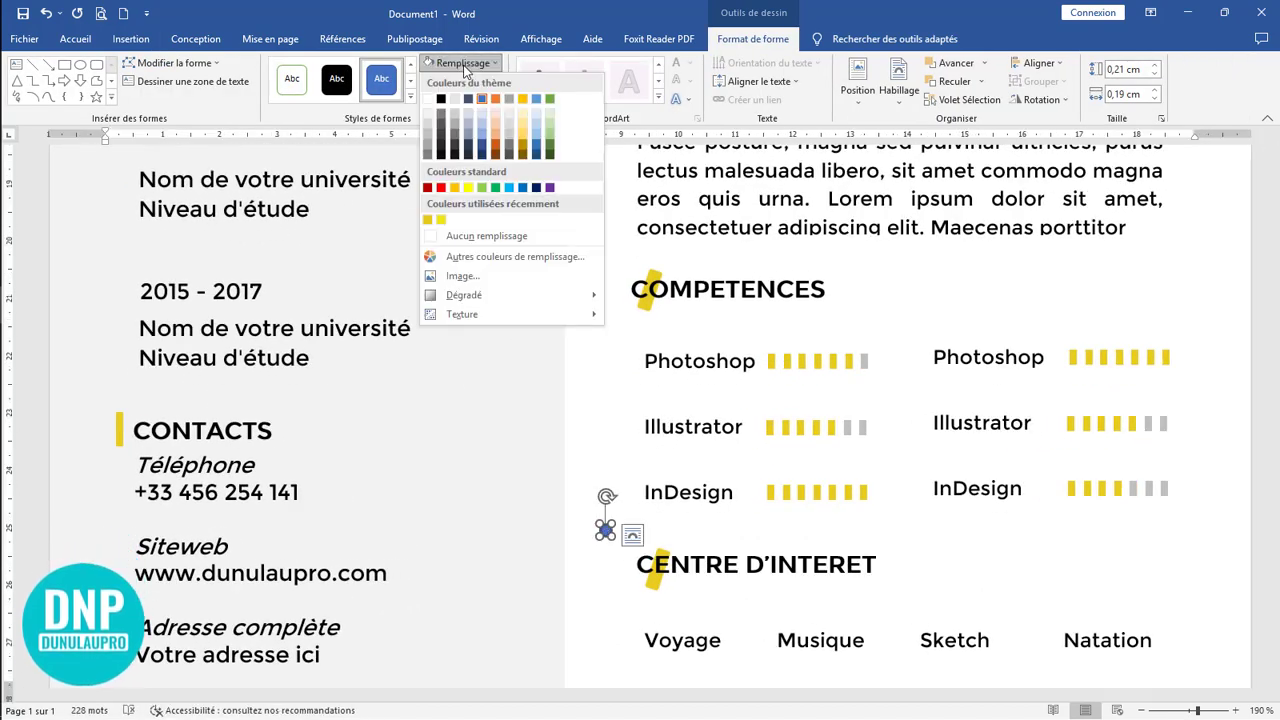
left_click(429, 220)
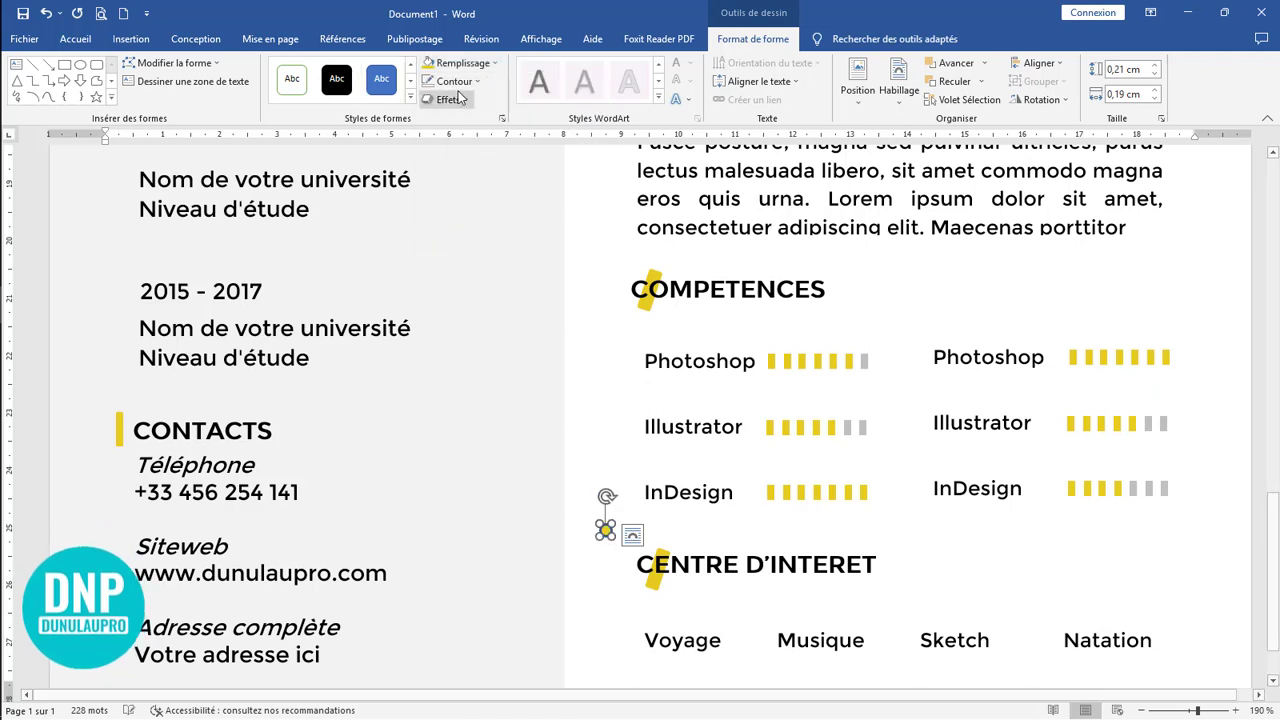
left_click(456, 81)
left_click(428, 238)
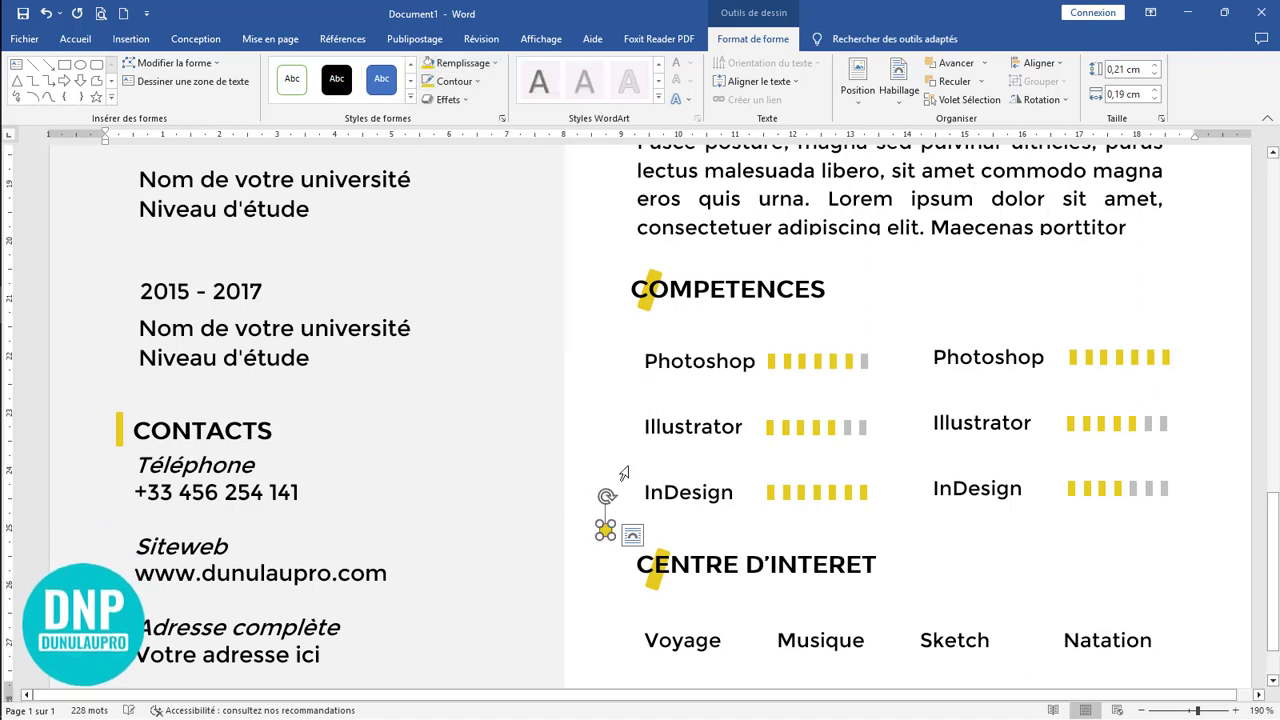
Place the yellow circle as a bullet before Voyage, indenting the word with spaces and nudging the circle closer to it
scroll(605, 490, "down", 2)
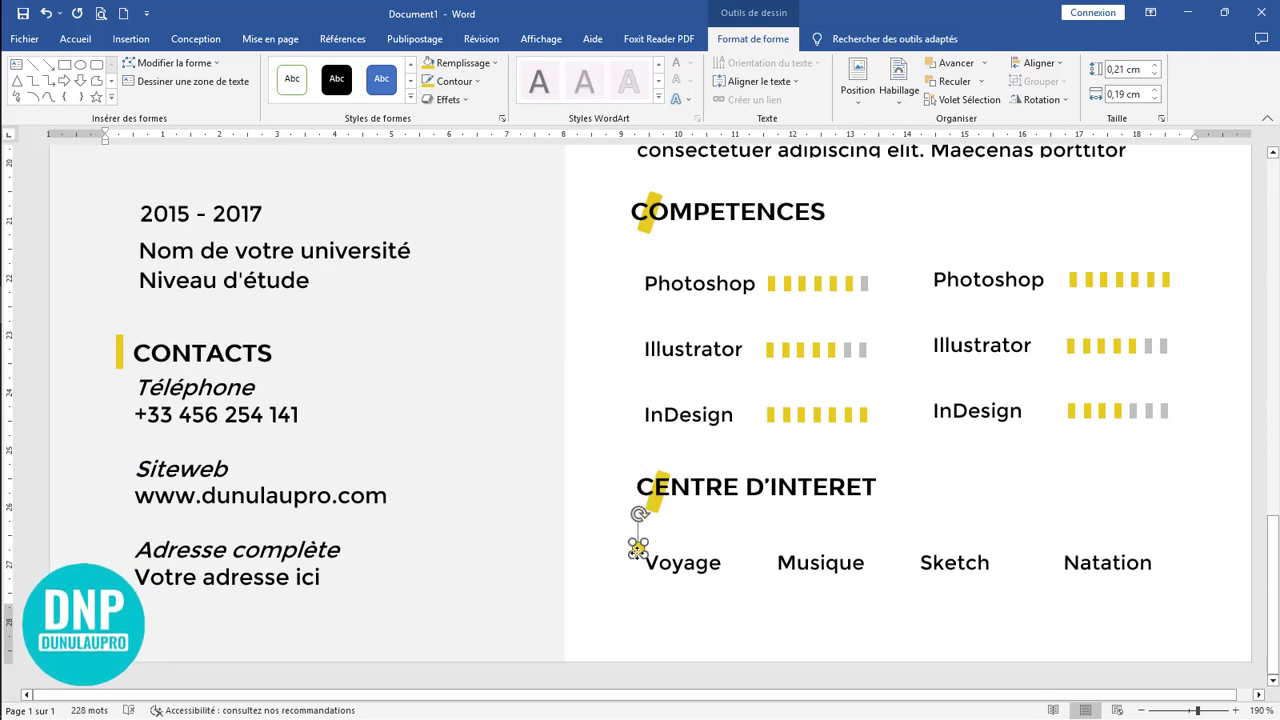
left_click_drag(638, 548, 640, 564)
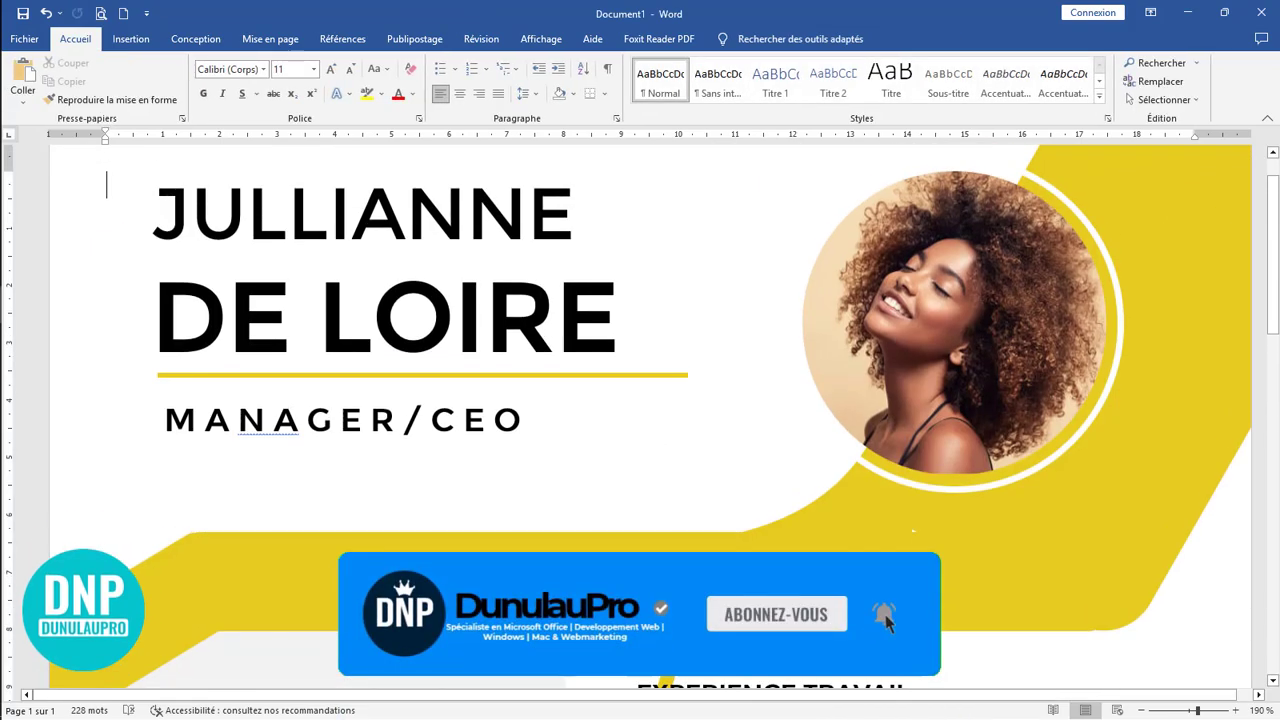
scroll(650, 415, "down", 10)
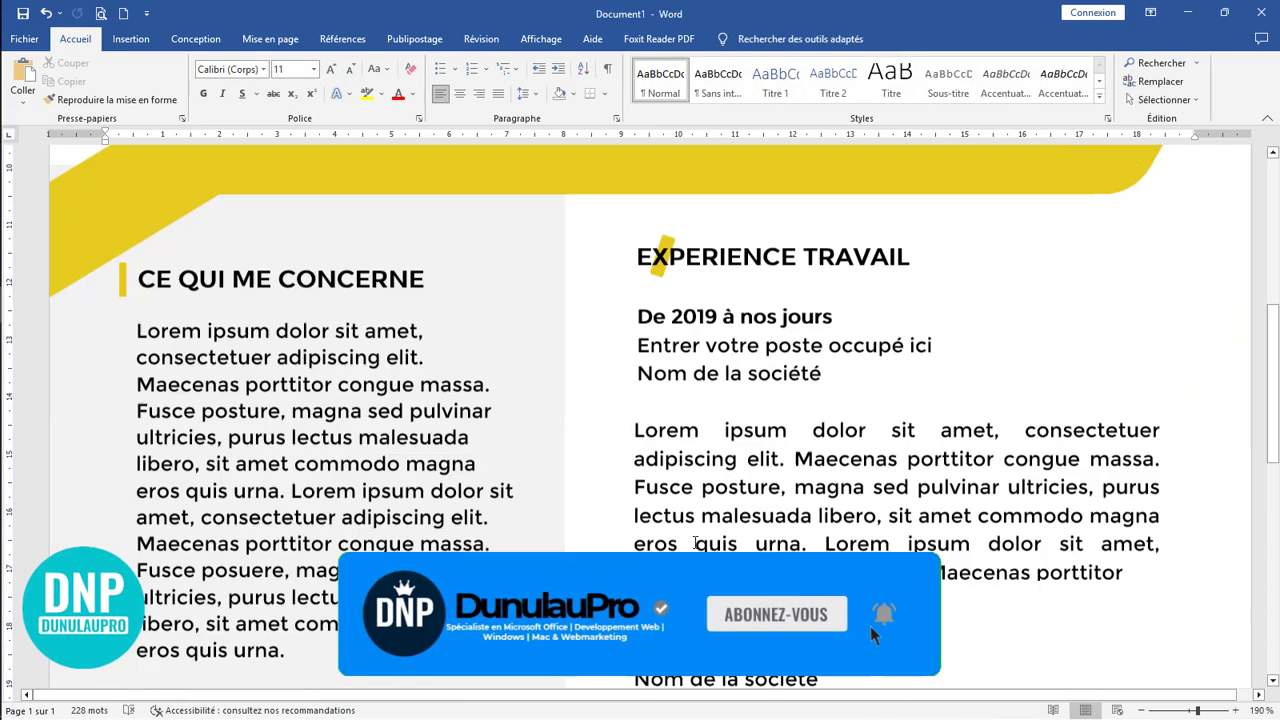
scroll(870, 626, "down", 8)
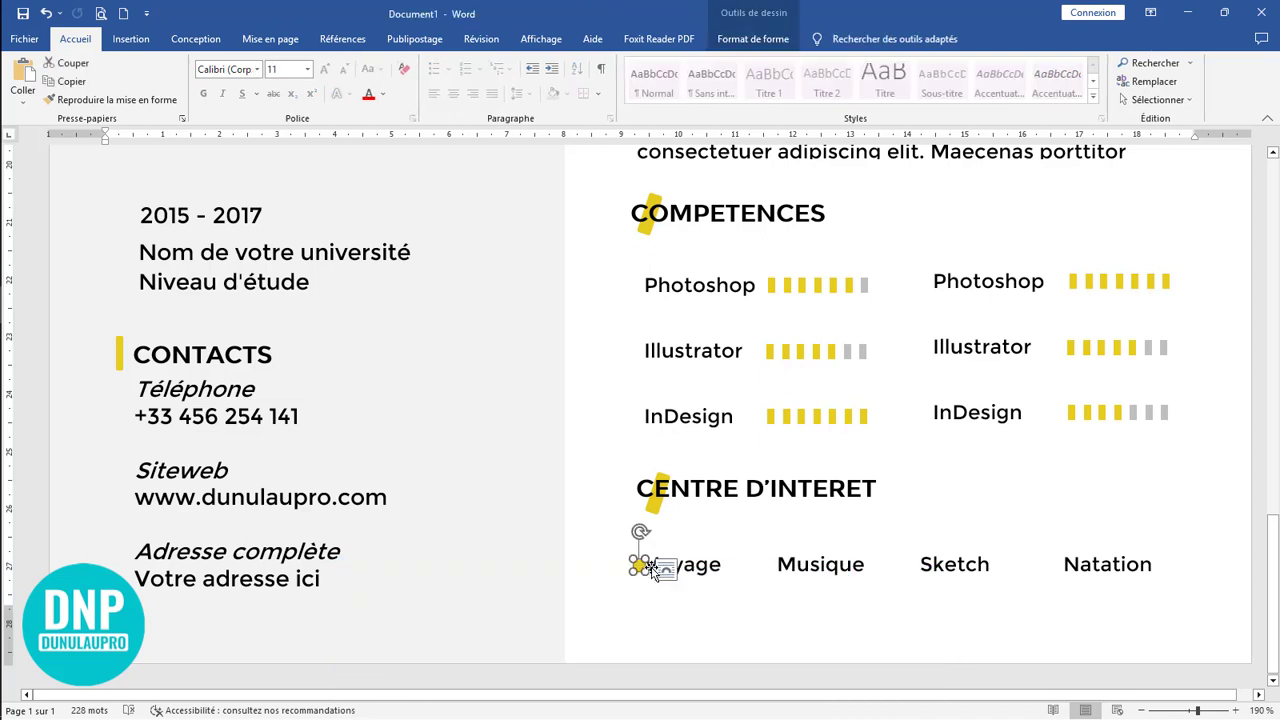
left_click(652, 566)
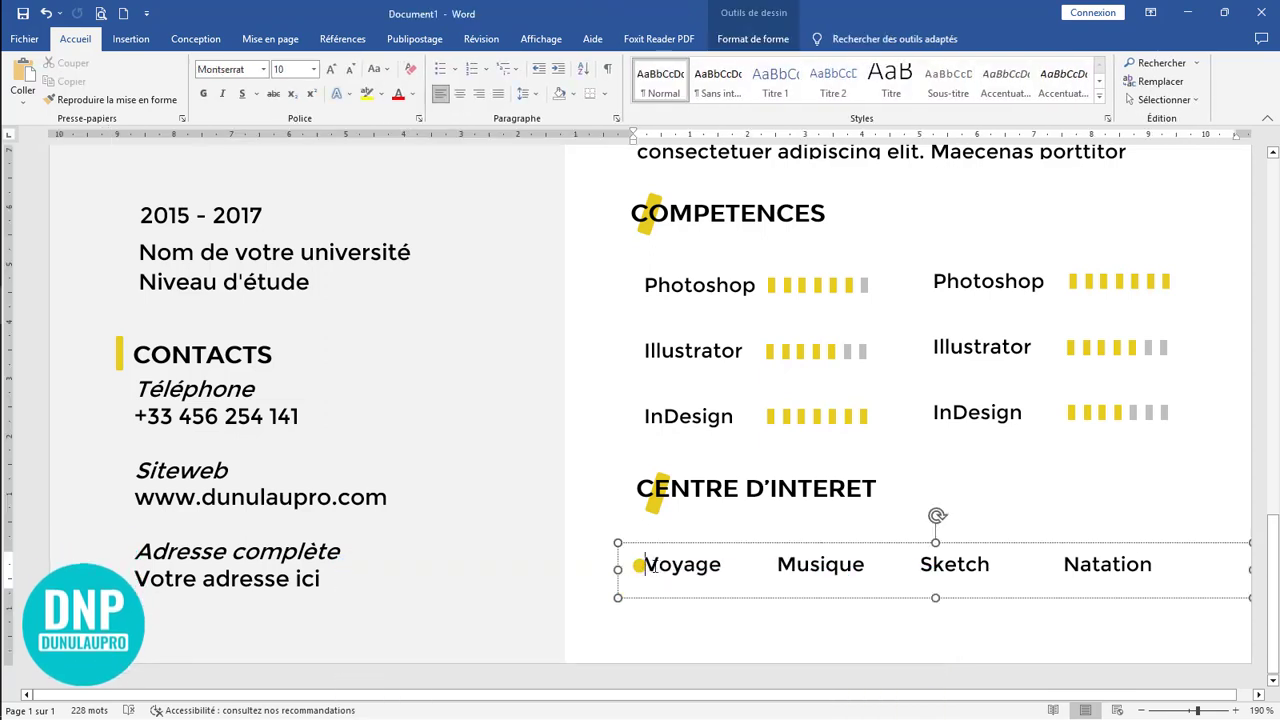
left_click(638, 566)
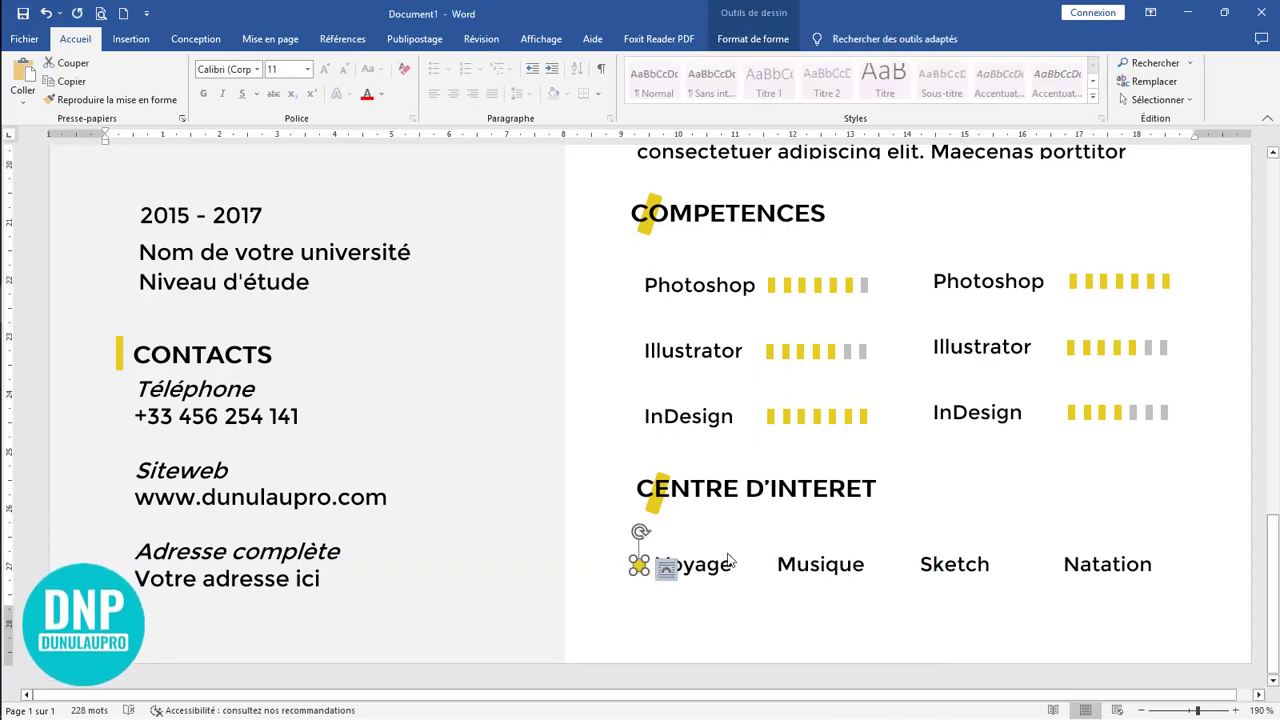
key("Right")
key("Right")
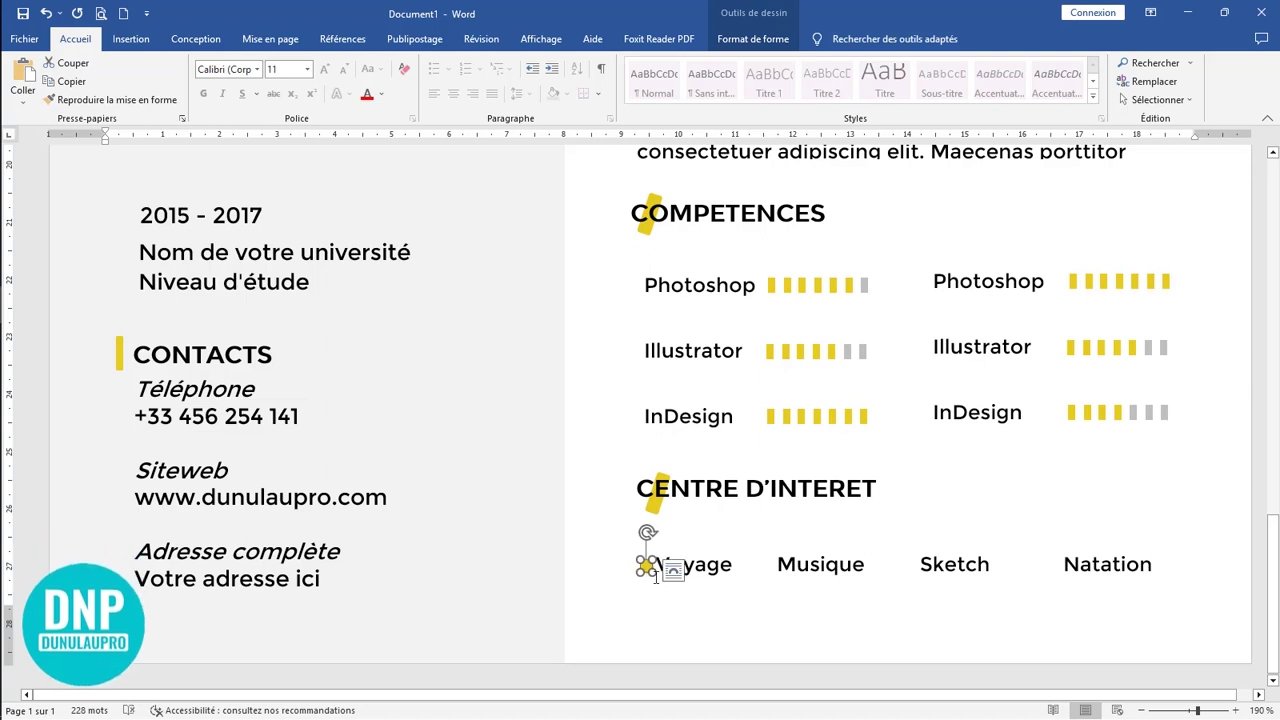
Duplicate the yellow bullet before Musique, Sketch and Natation, level with the words
left_click_drag(655, 577, 660, 578)
mouse_move(767, 563)
left_mouse_down()
mouse_move(911, 563)
mouse_move(971, 584)
left_mouse_up()
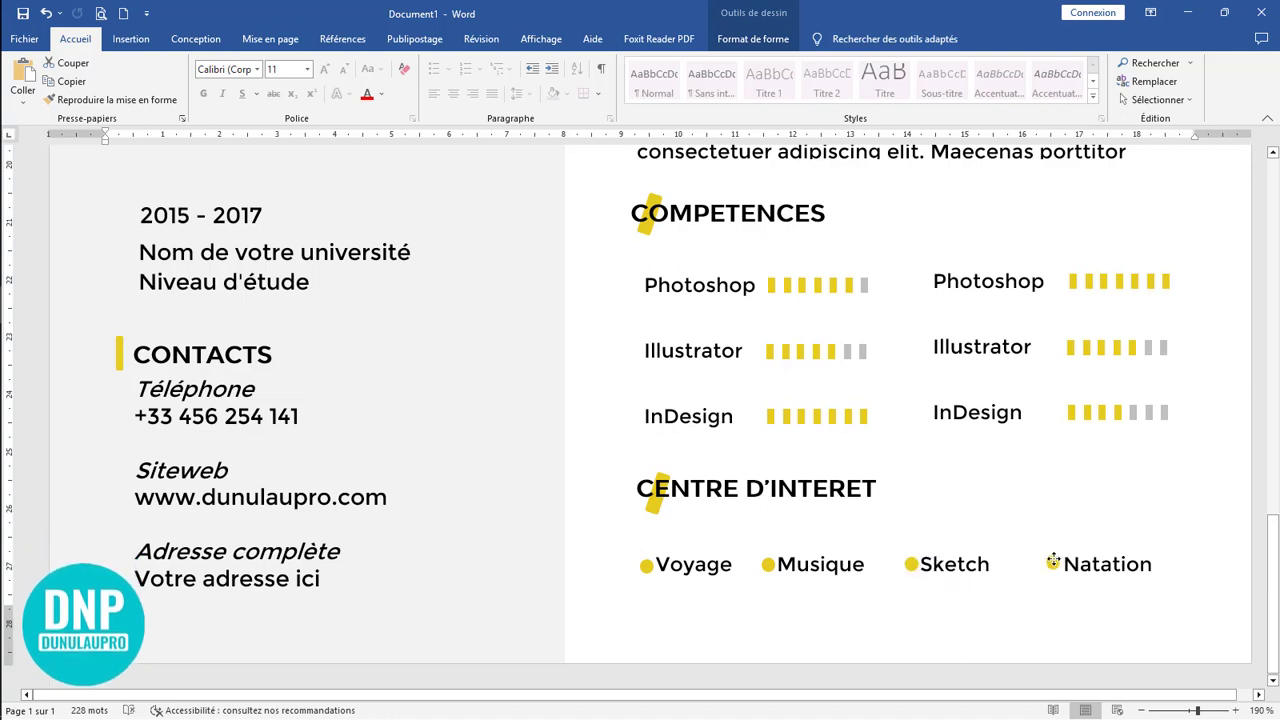
left_click_drag(1054, 561, 1054, 564)
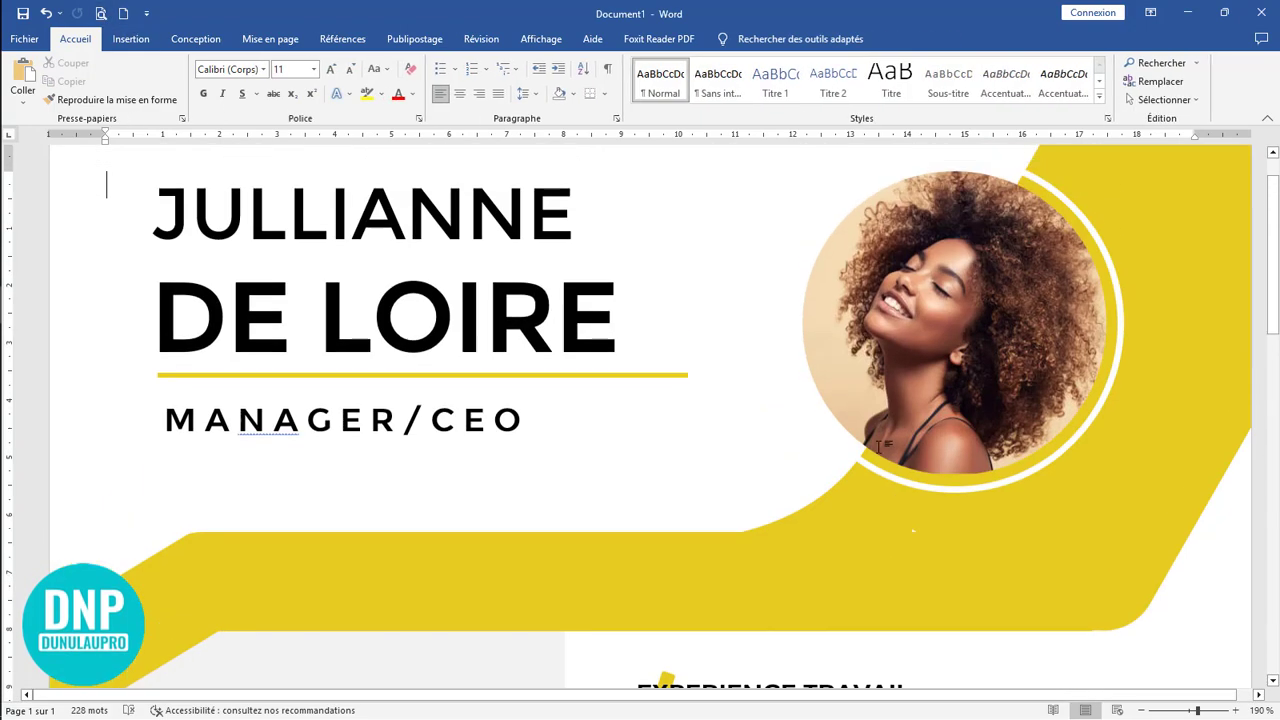
Lengthen the yellow bar beside CONTACTS down to the address line and widen it into a block running off the page's left edge
scroll(878, 446, "down", 7)
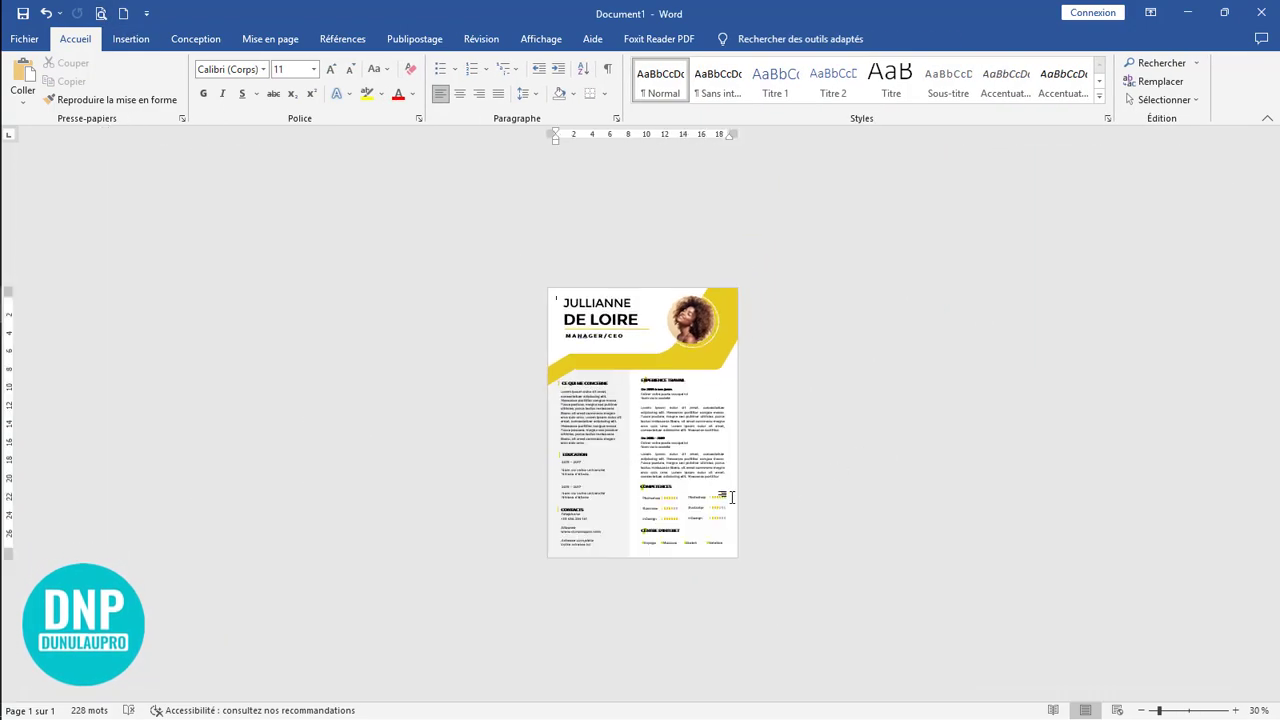
scroll(762, 512, "up", 6)
scroll(734, 496, "down", 5)
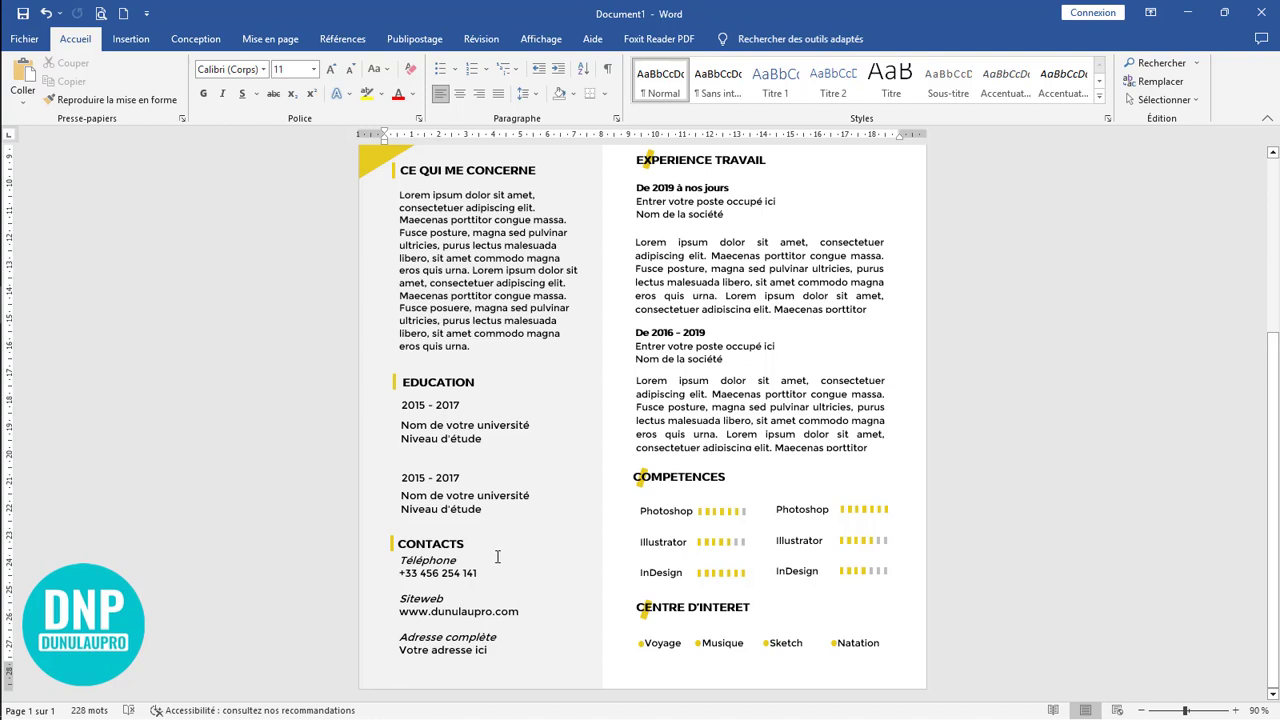
left_click(392, 547)
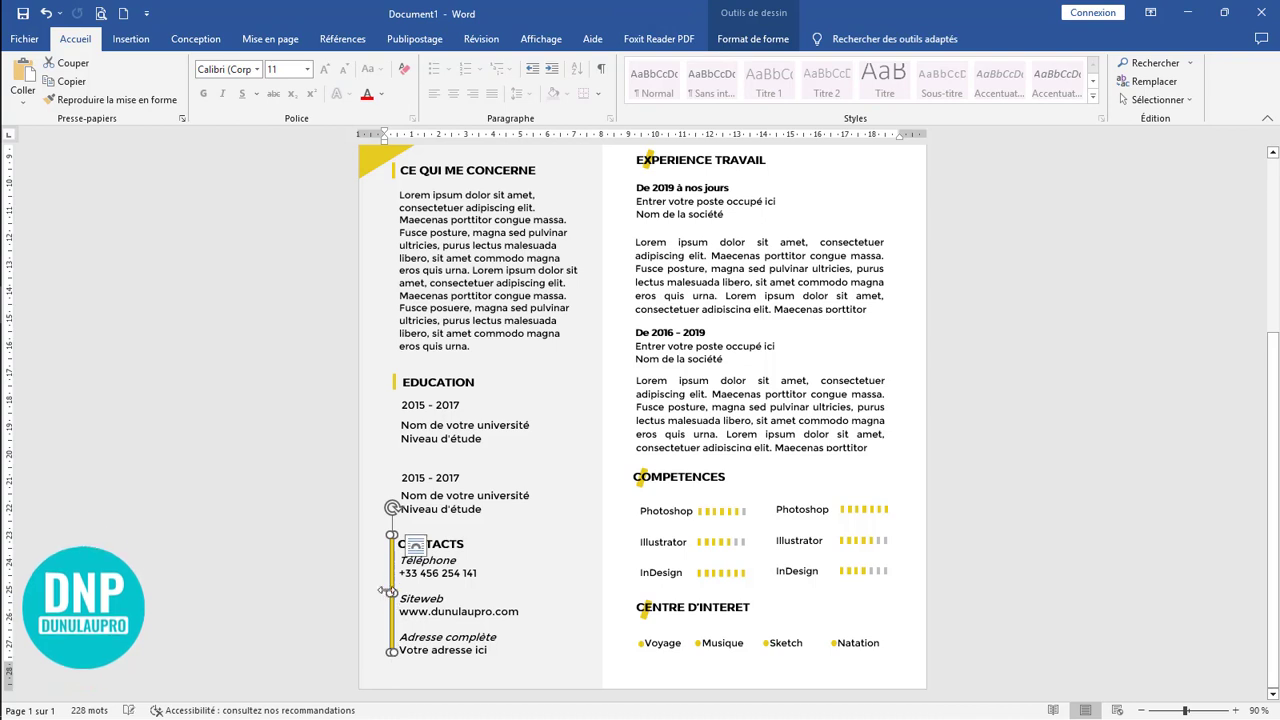
left_click_drag(391, 594, 339, 597)
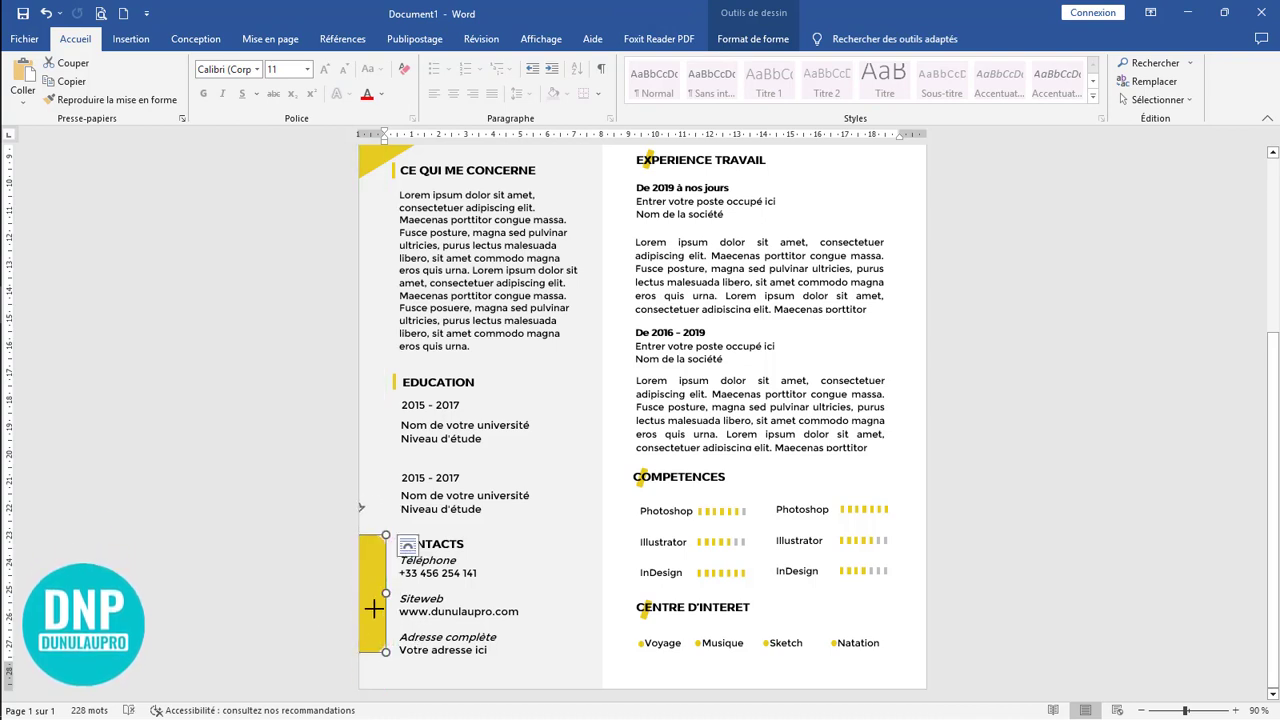
mouse_move(373, 608)
left_mouse_down()
mouse_move(387, 611)
mouse_move(375, 611)
left_mouse_up()
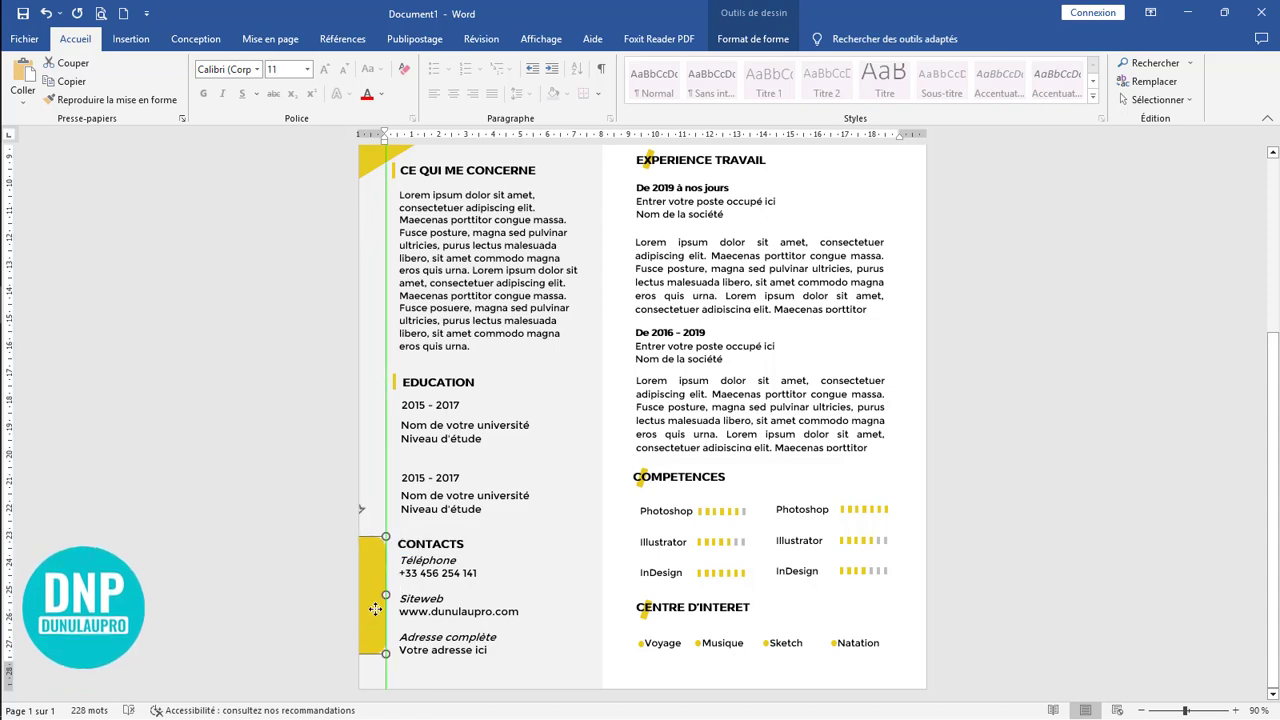
Nudge the yellow block slightly down beside the contact details and deselect it
scroll(494, 580, "up", 5, "ctrl")
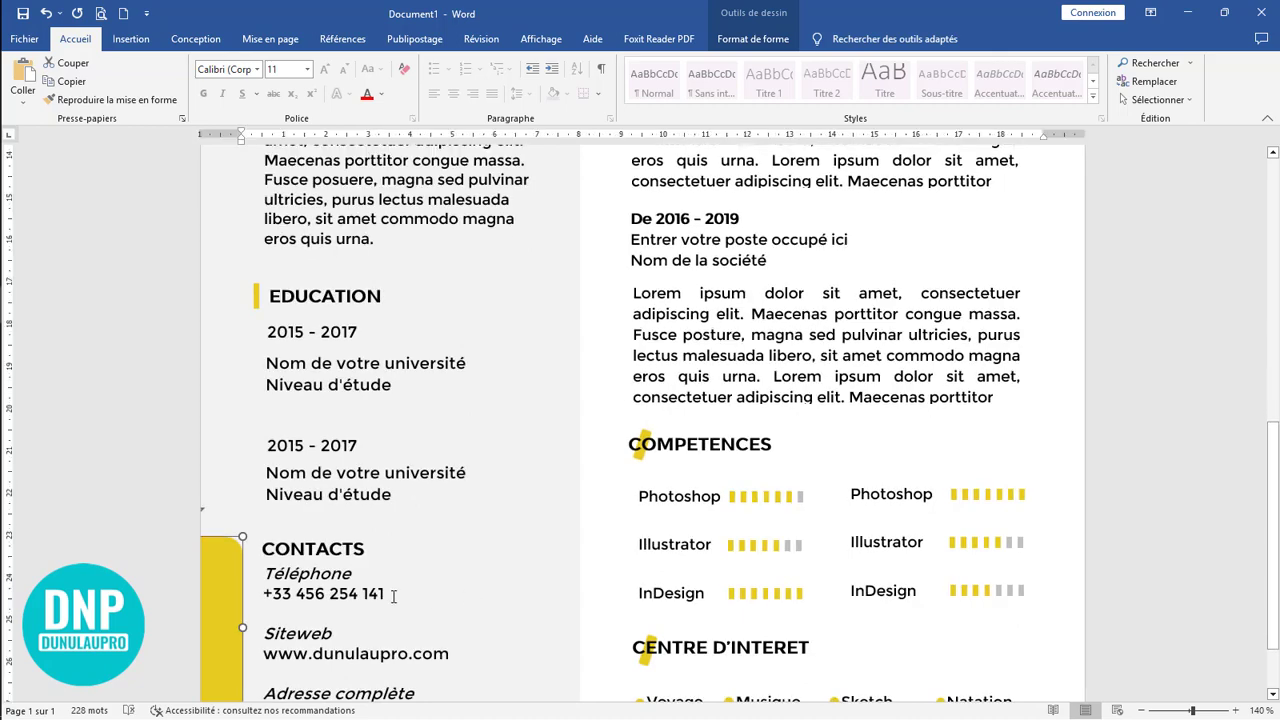
scroll(385, 595, "down", 2)
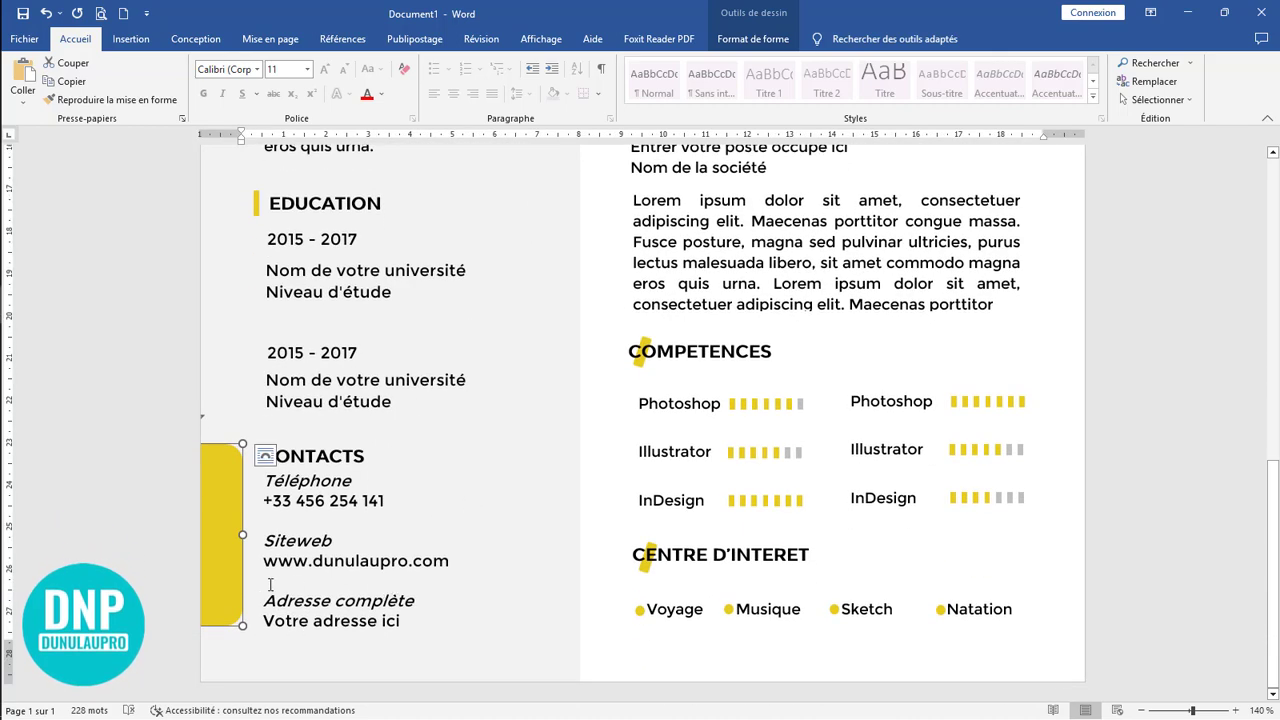
left_click(333, 540)
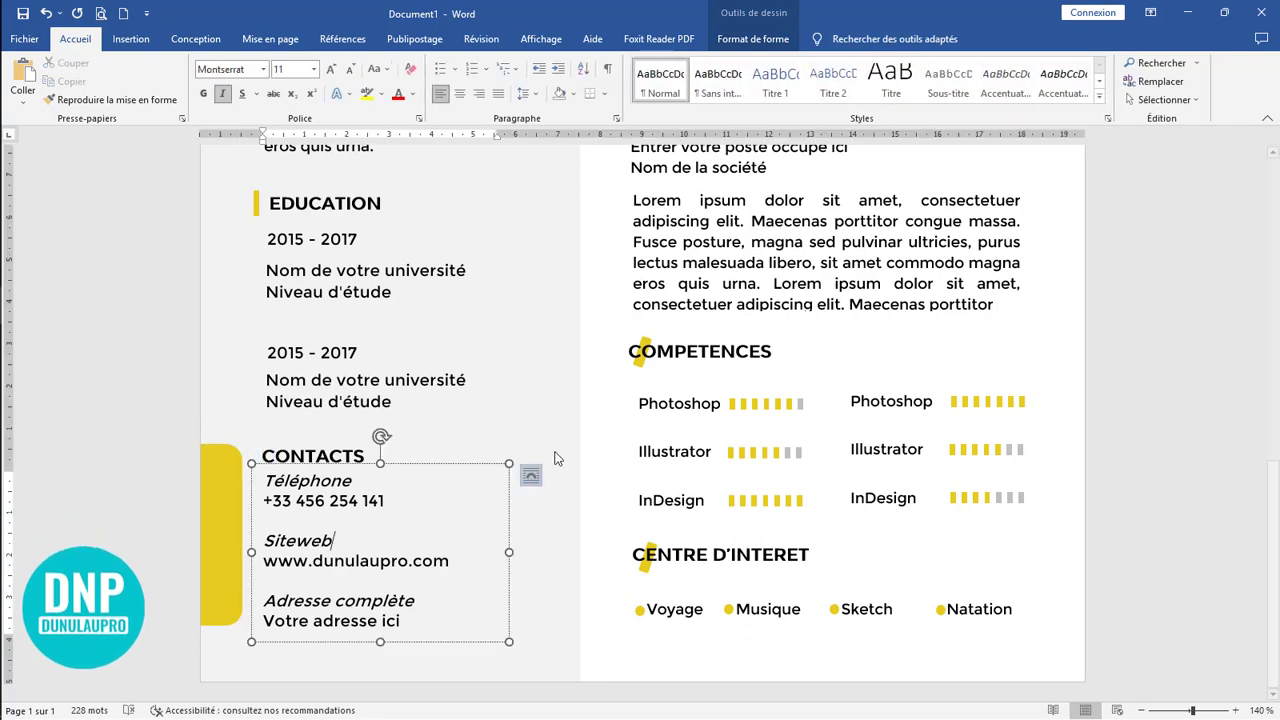
left_click(226, 481)
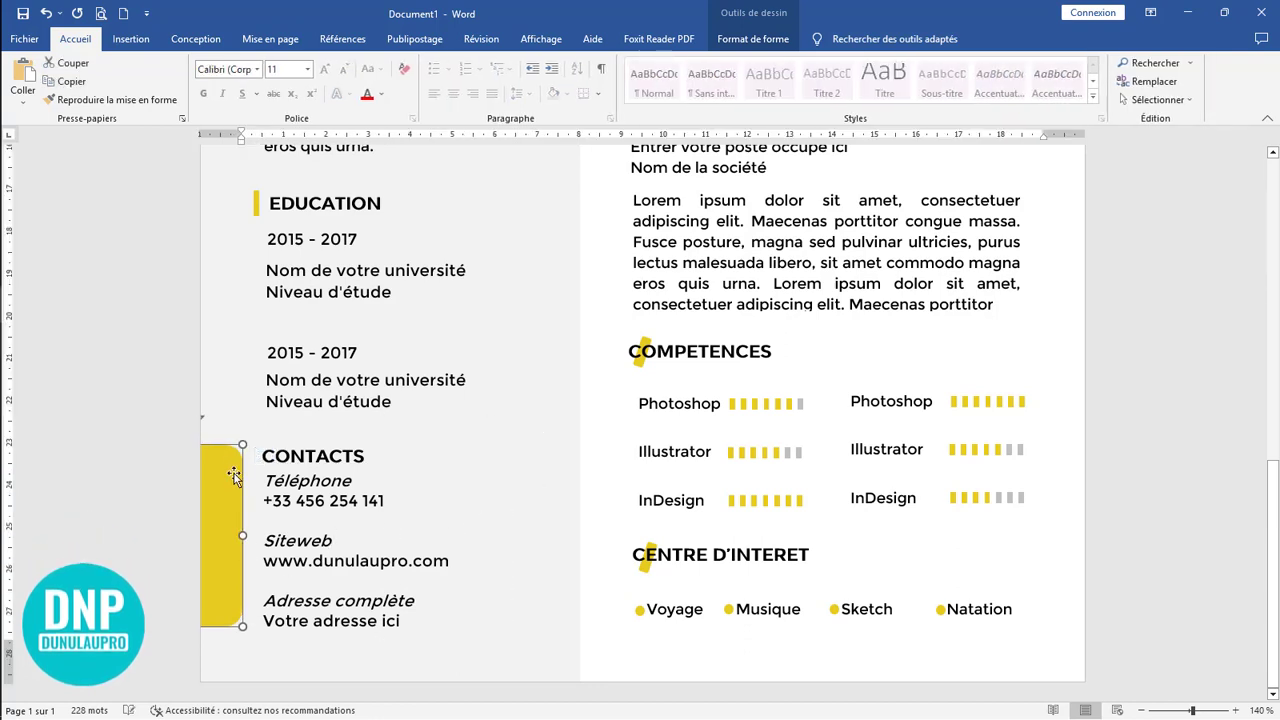
key("Down")
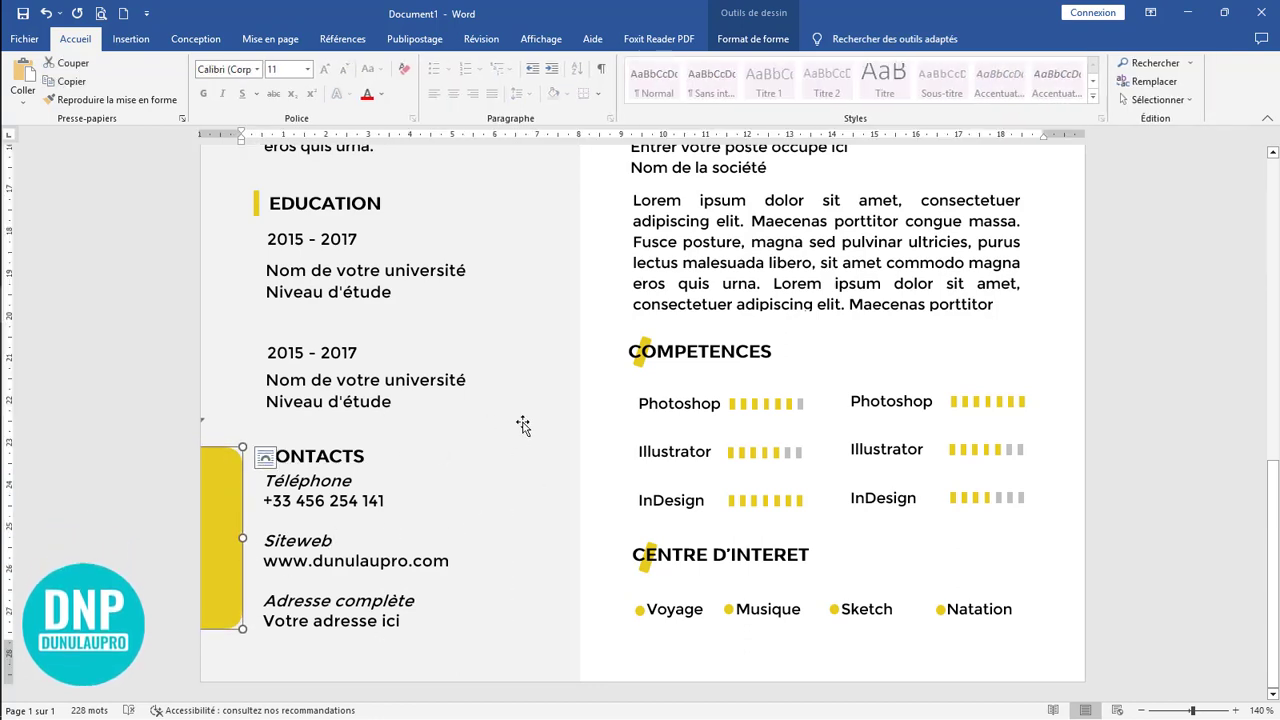
scroll(596, 394, "up", 9)
left_click(606, 394)
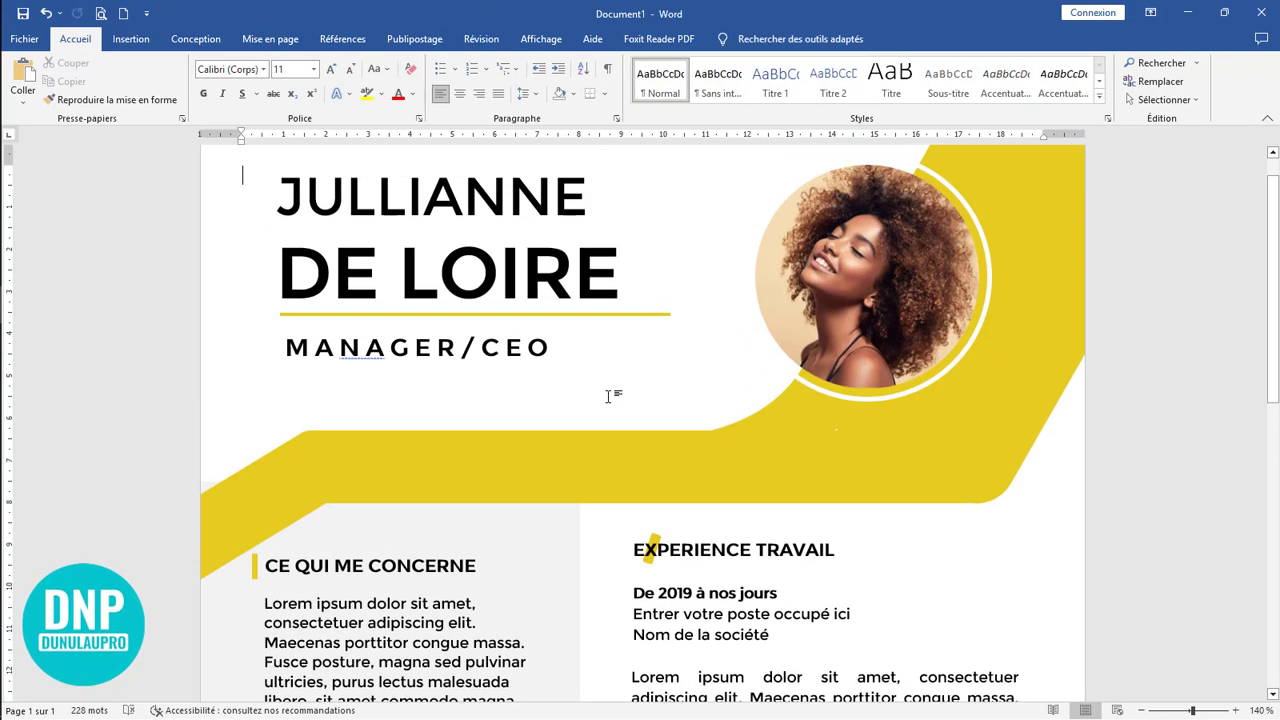
Review the whole CV page, from the header and photo down to the contacts, skills and interests sections
scroll(612, 405, "down", 8)
scroll(608, 409, "down", 3)
scroll(614, 406, "up", 4)
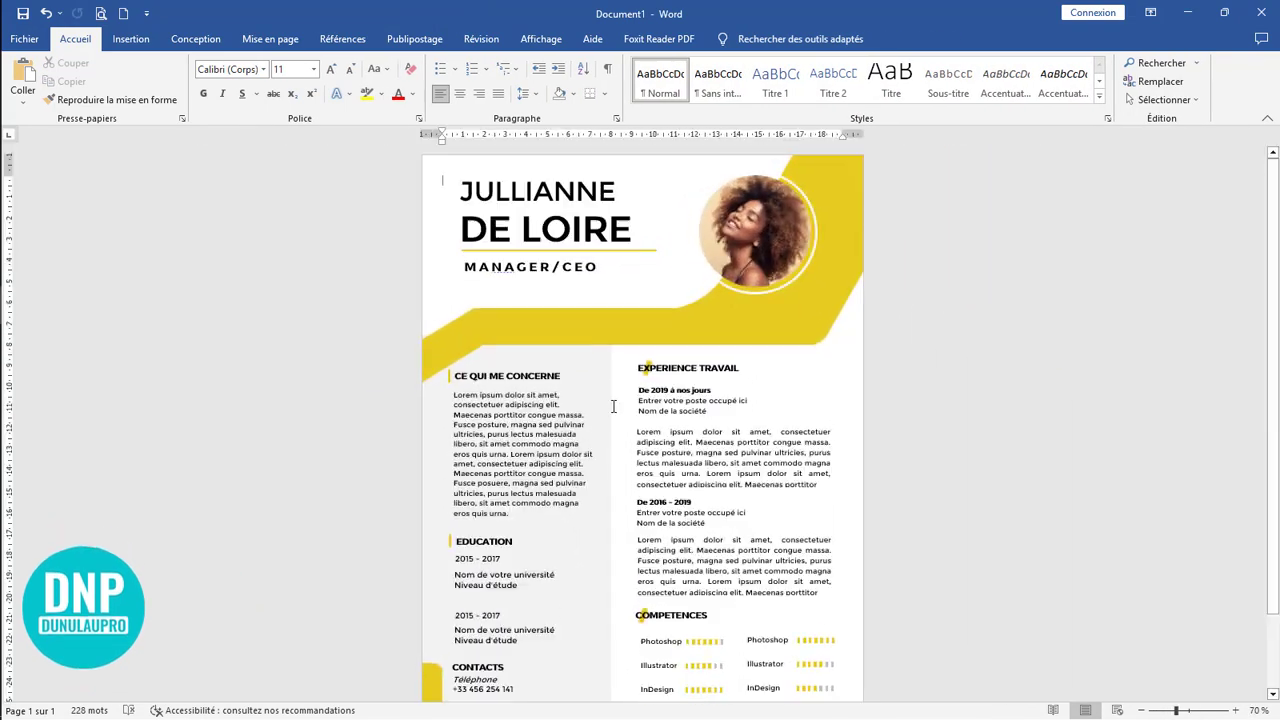
scroll(643, 423, "down", 2)
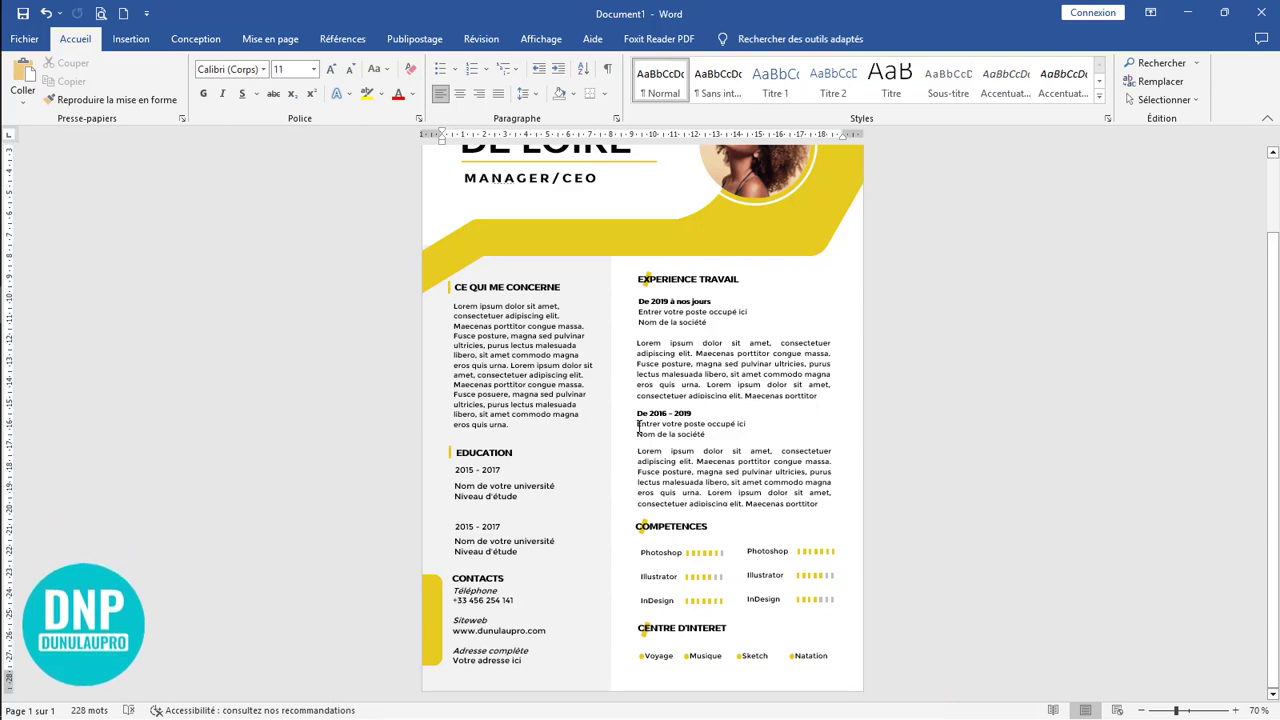
scroll(637, 425, "up", 1)
scroll(637, 425, "up", 1)
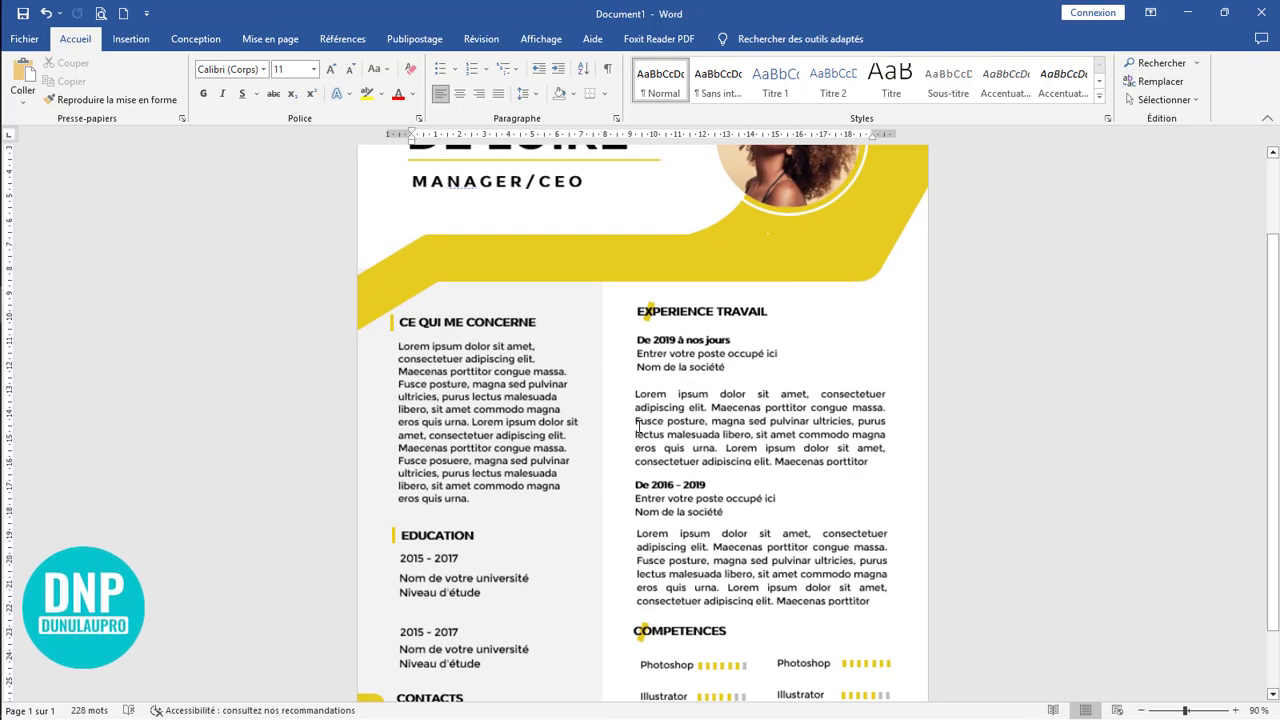
scroll(848, 550, "down", 3)
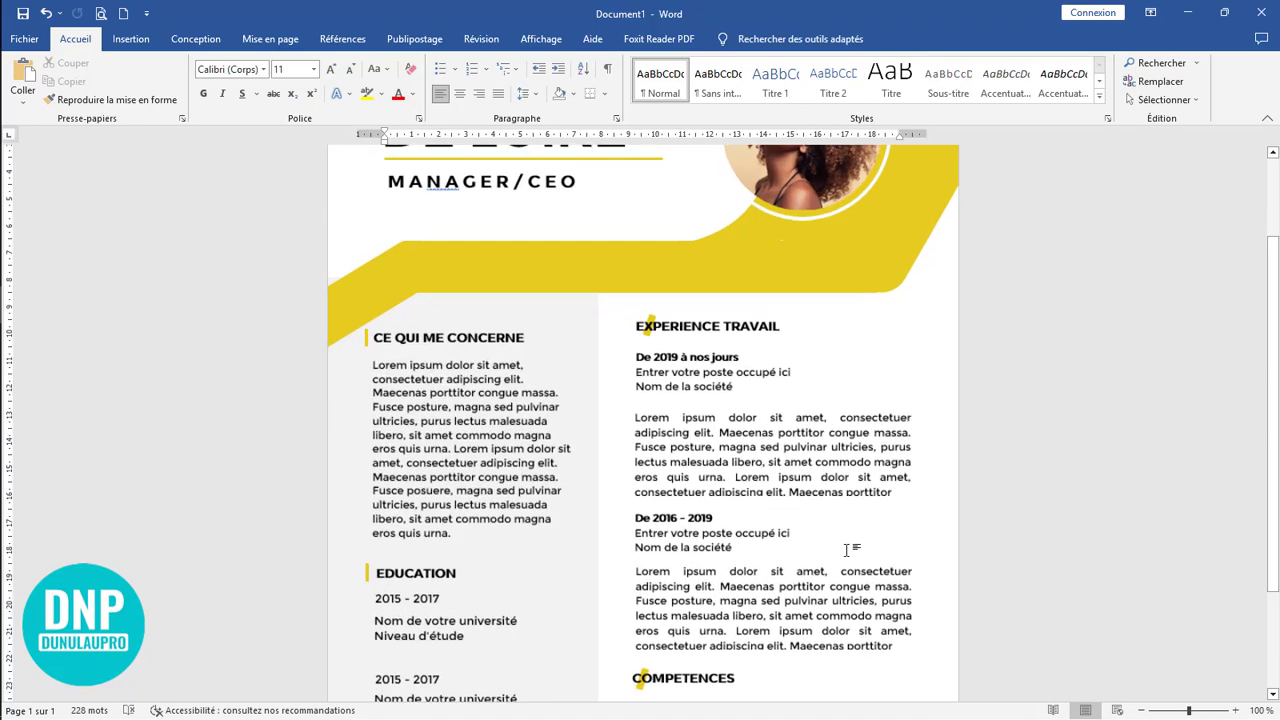
scroll(848, 550, "up", 1)
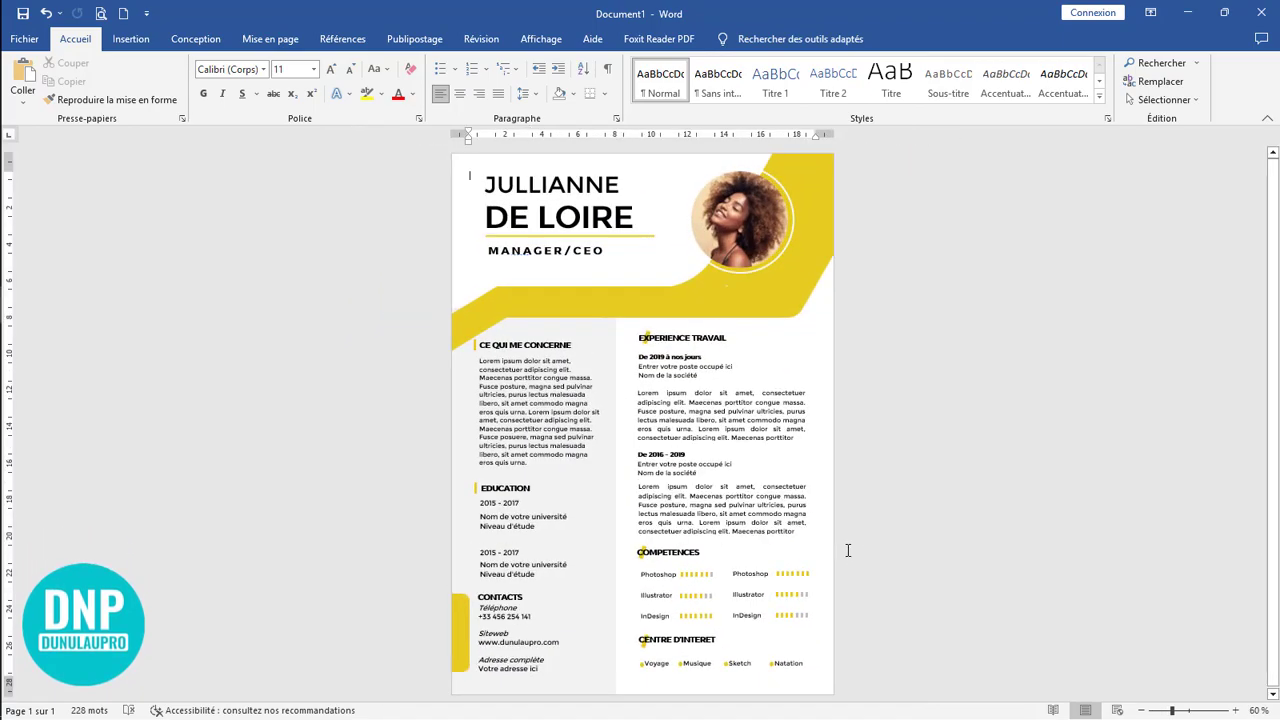